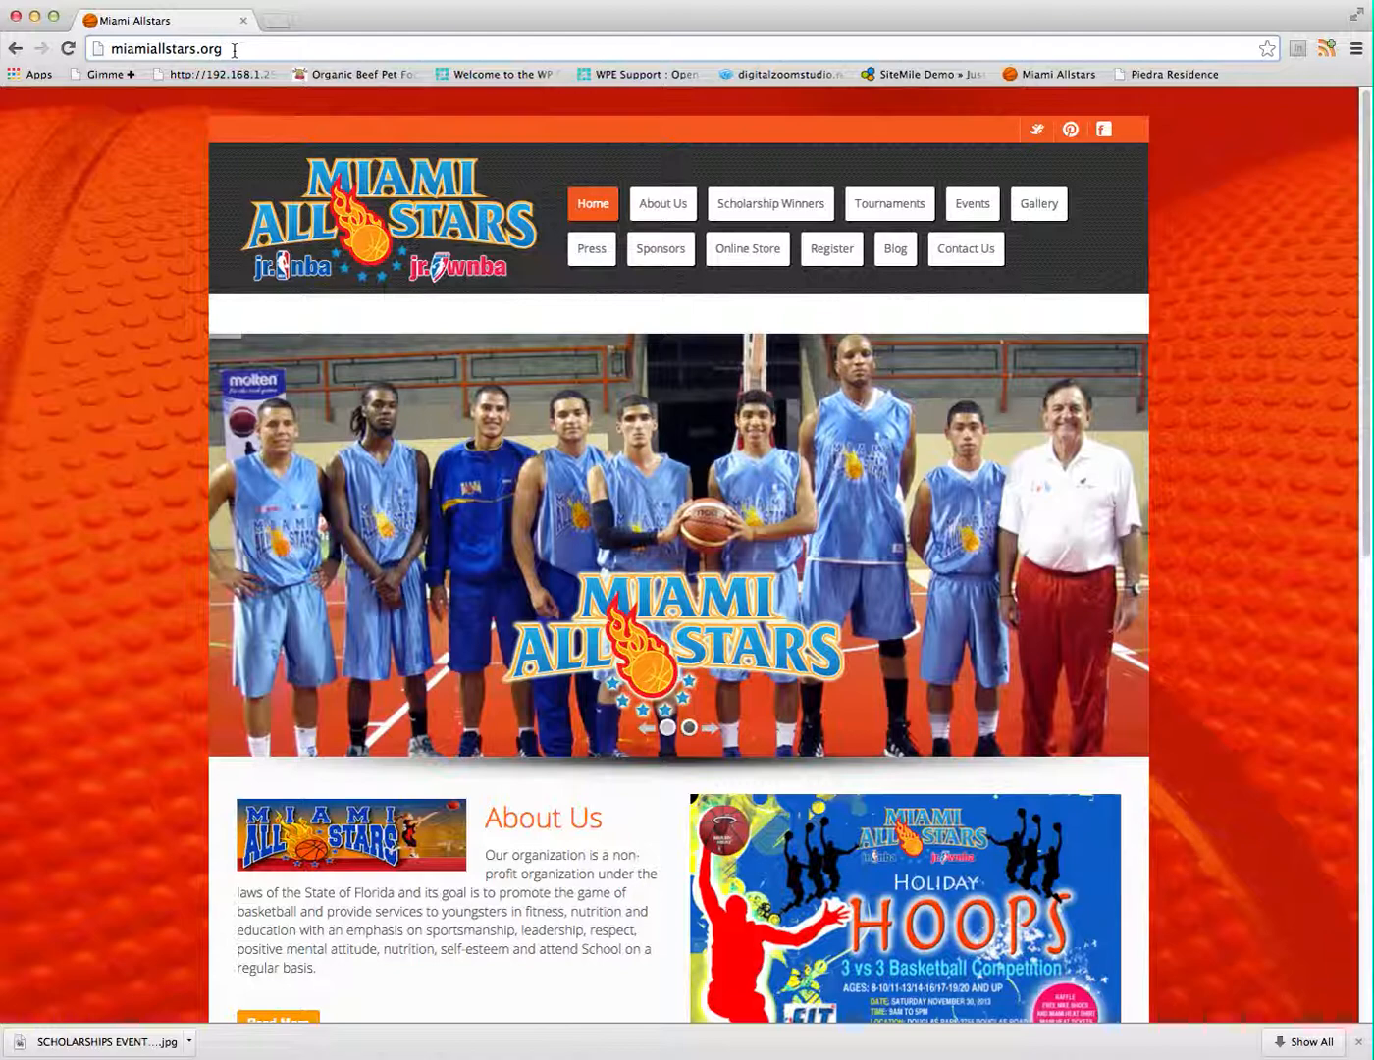
Open the site's WordPress login page at miamiallstars.org/wp-admin
text(/)
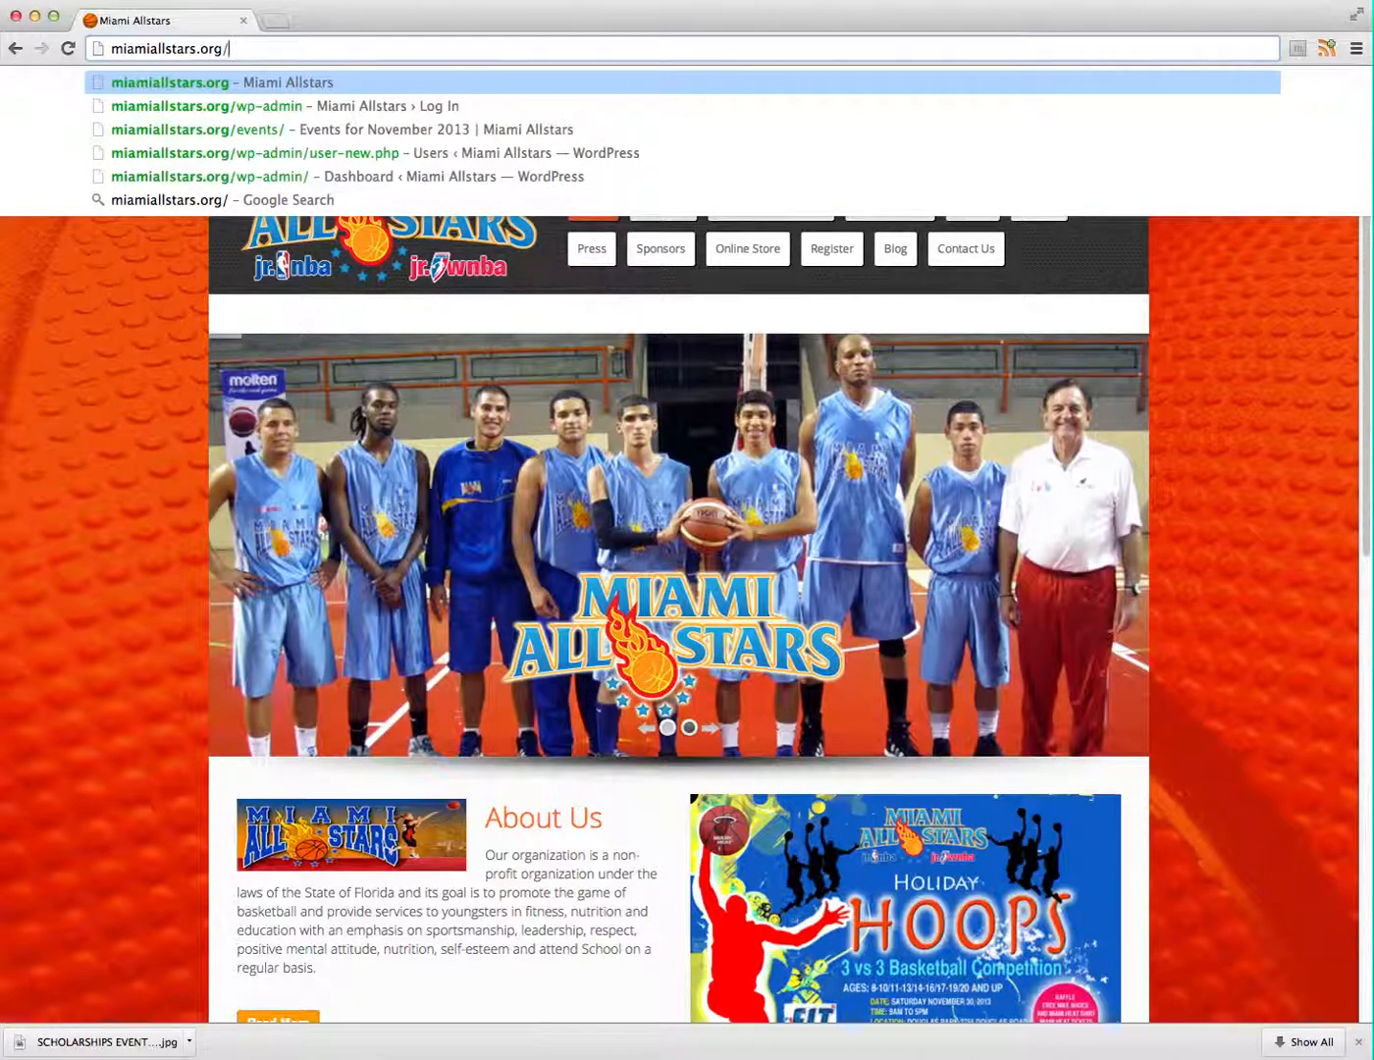
text(wp-admi)
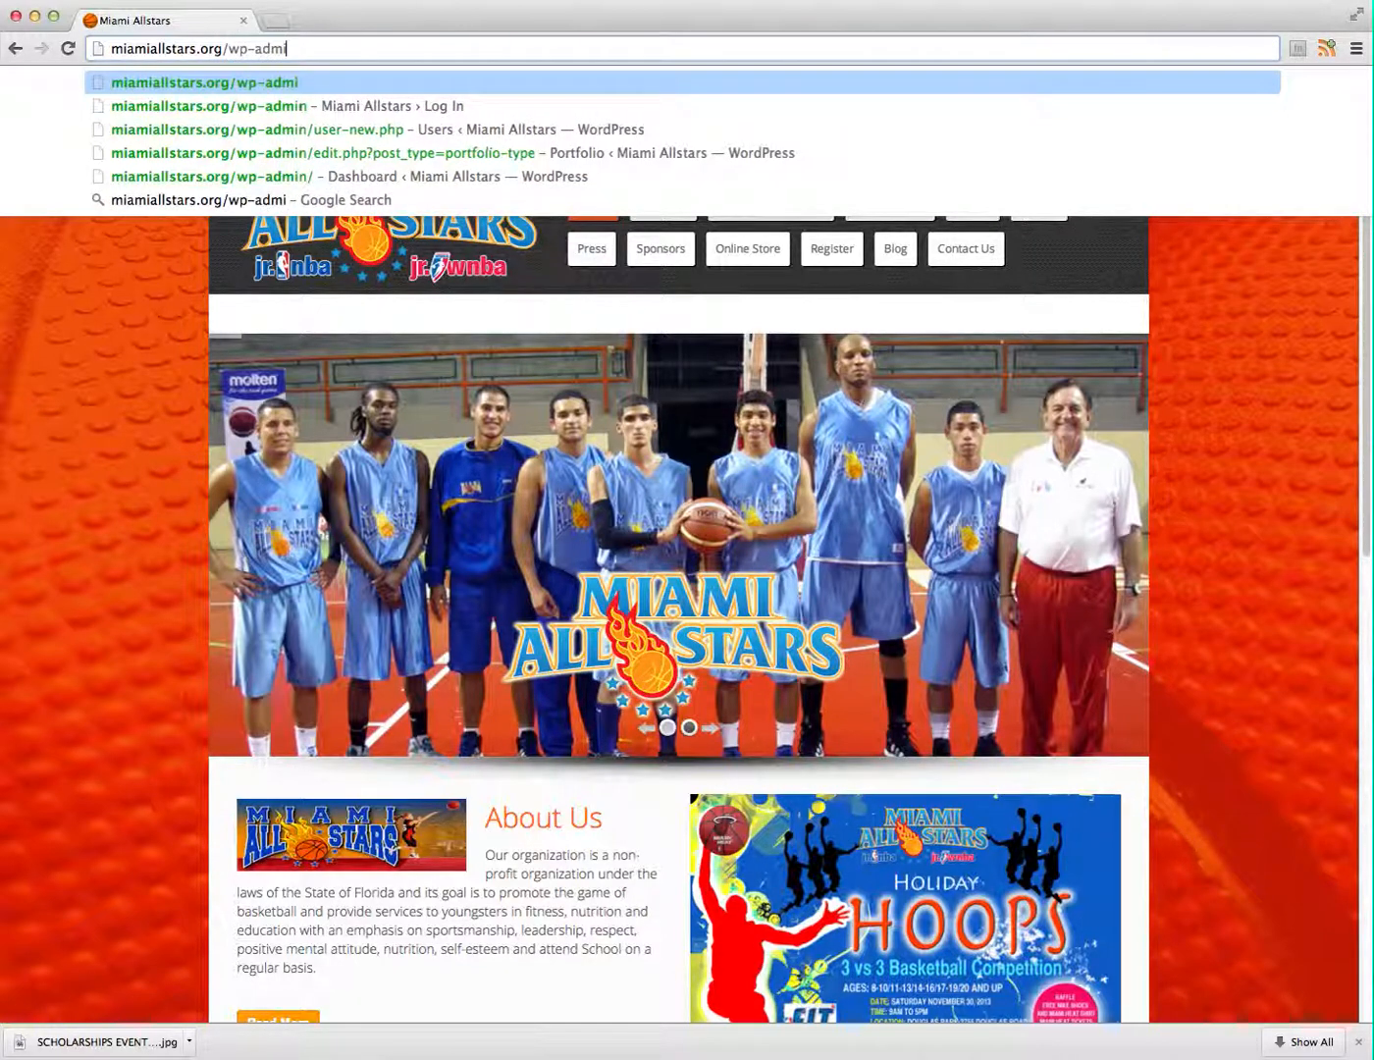
text(n)
key(Return)
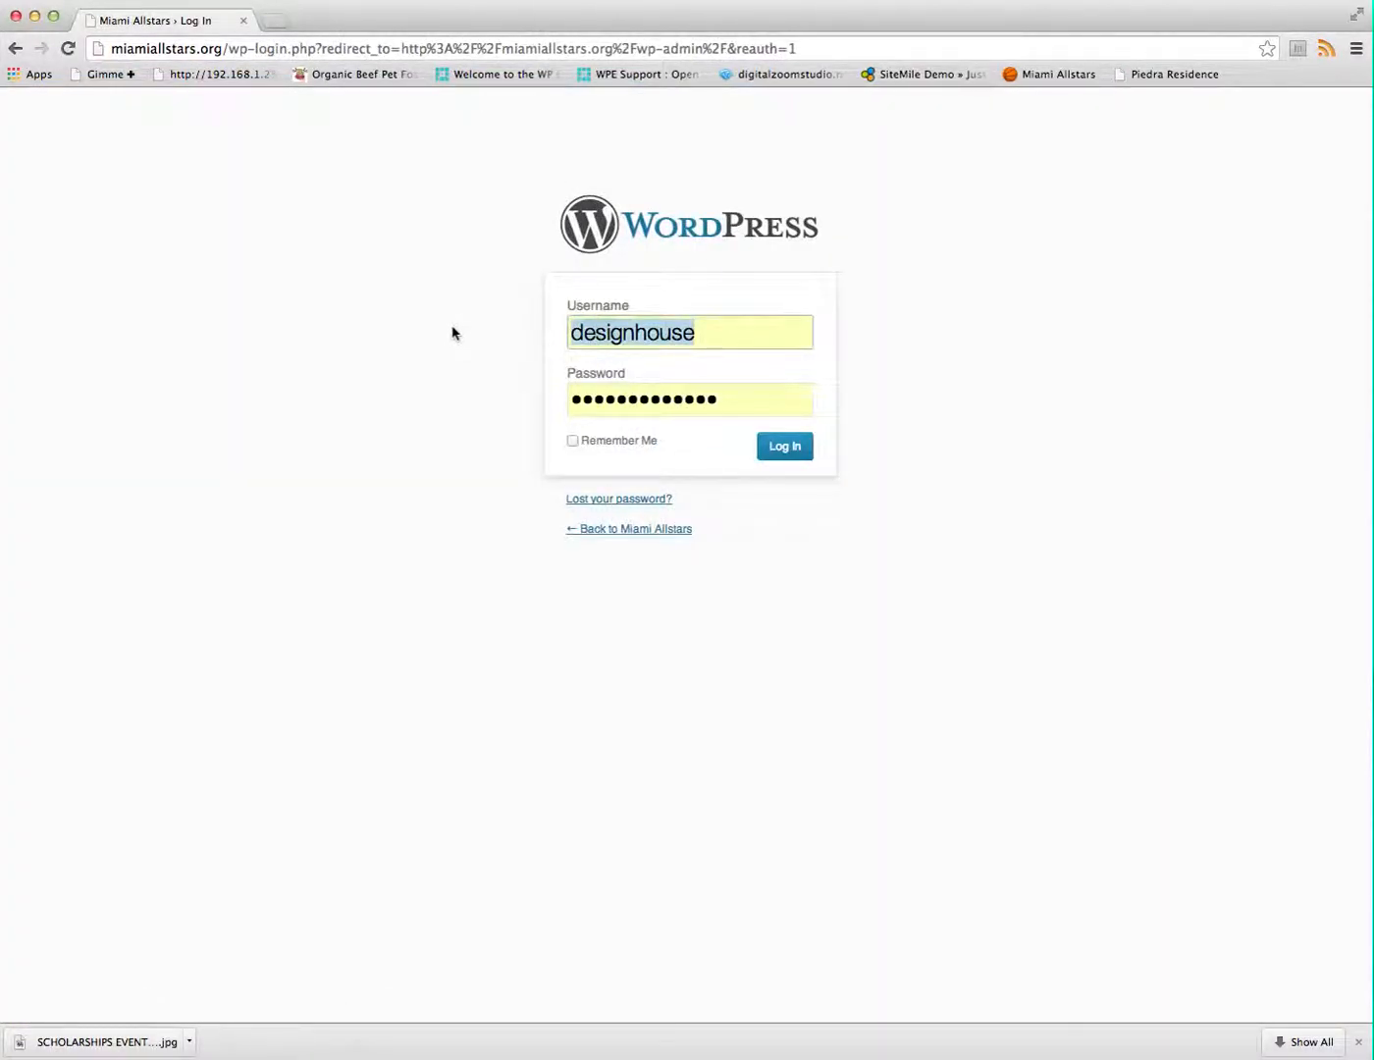
Log in to the WordPress dashboard by entering the account username and password
text(carlos)
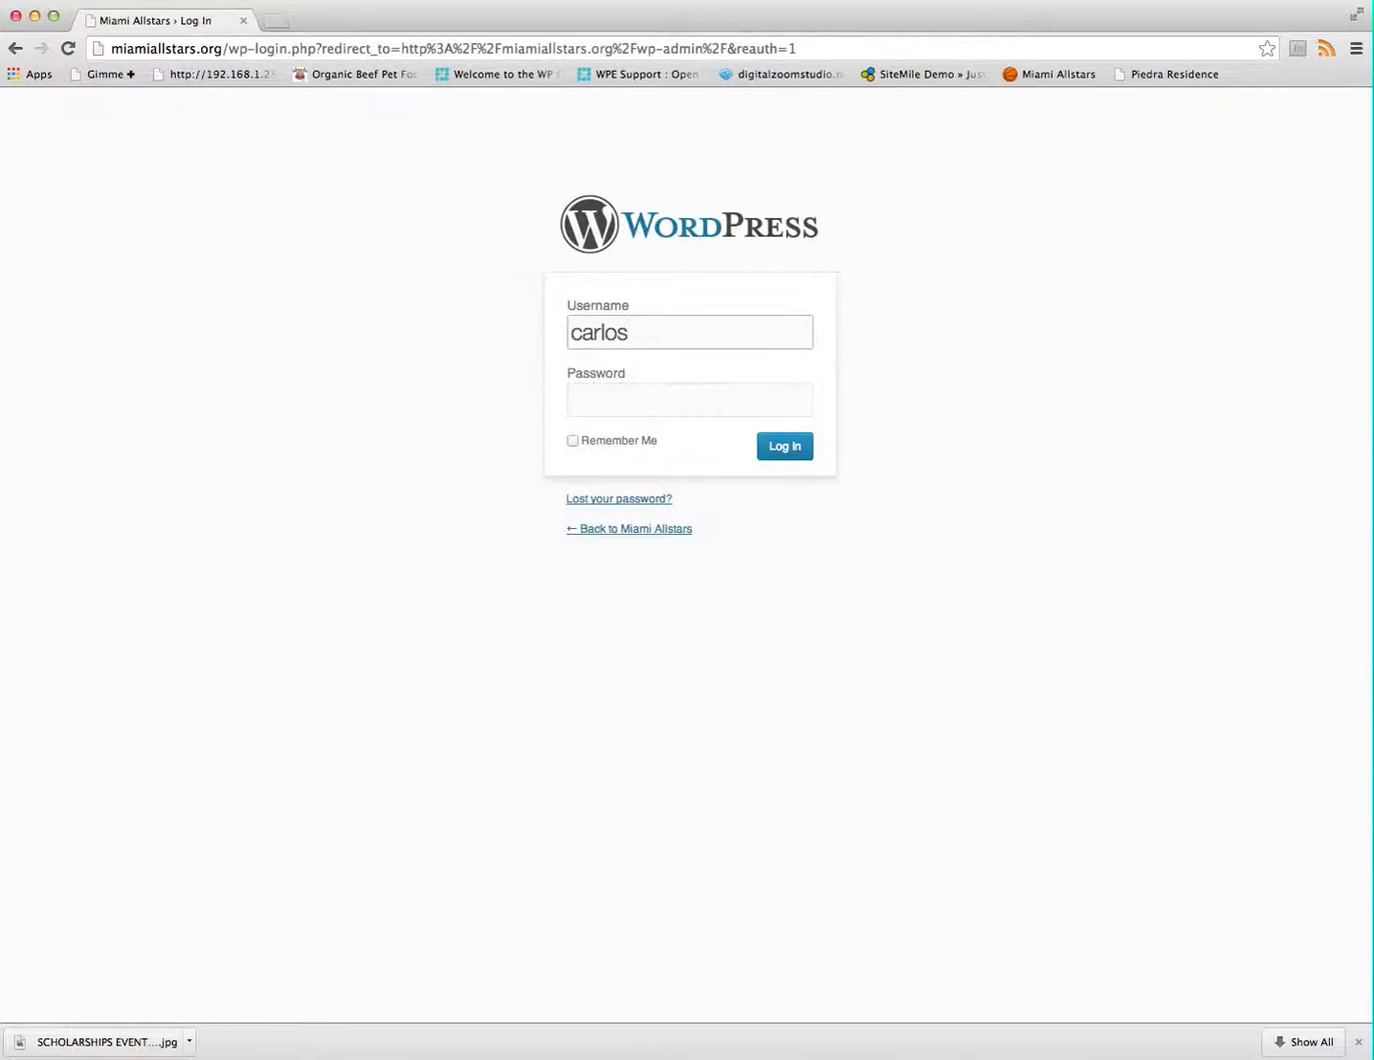
click(595, 402)
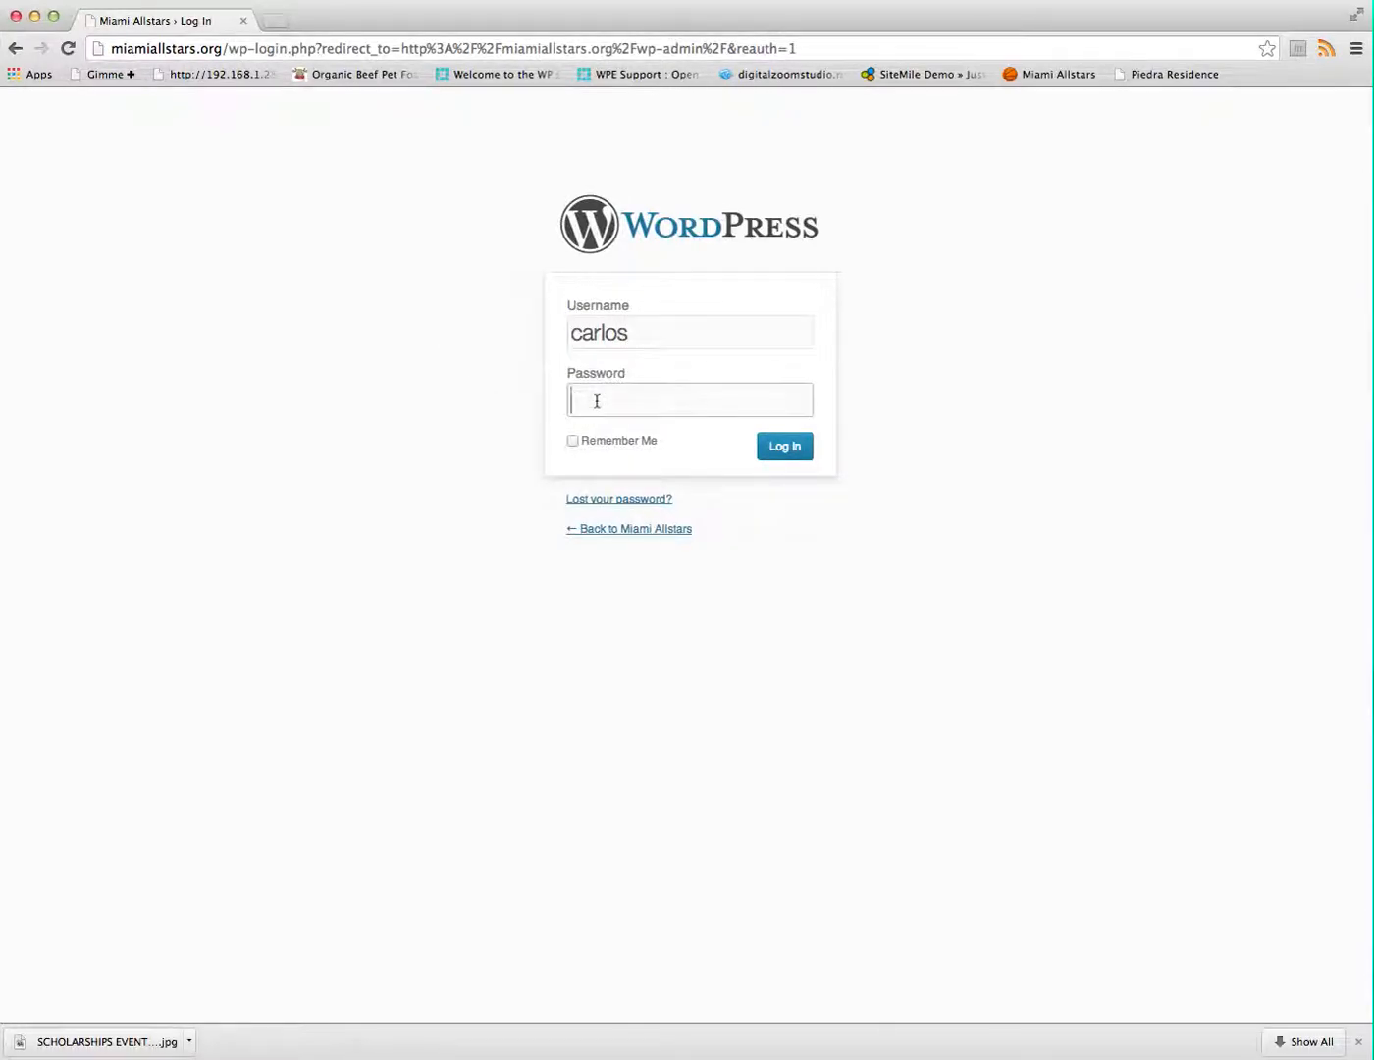
text(••••)
click(783, 453)
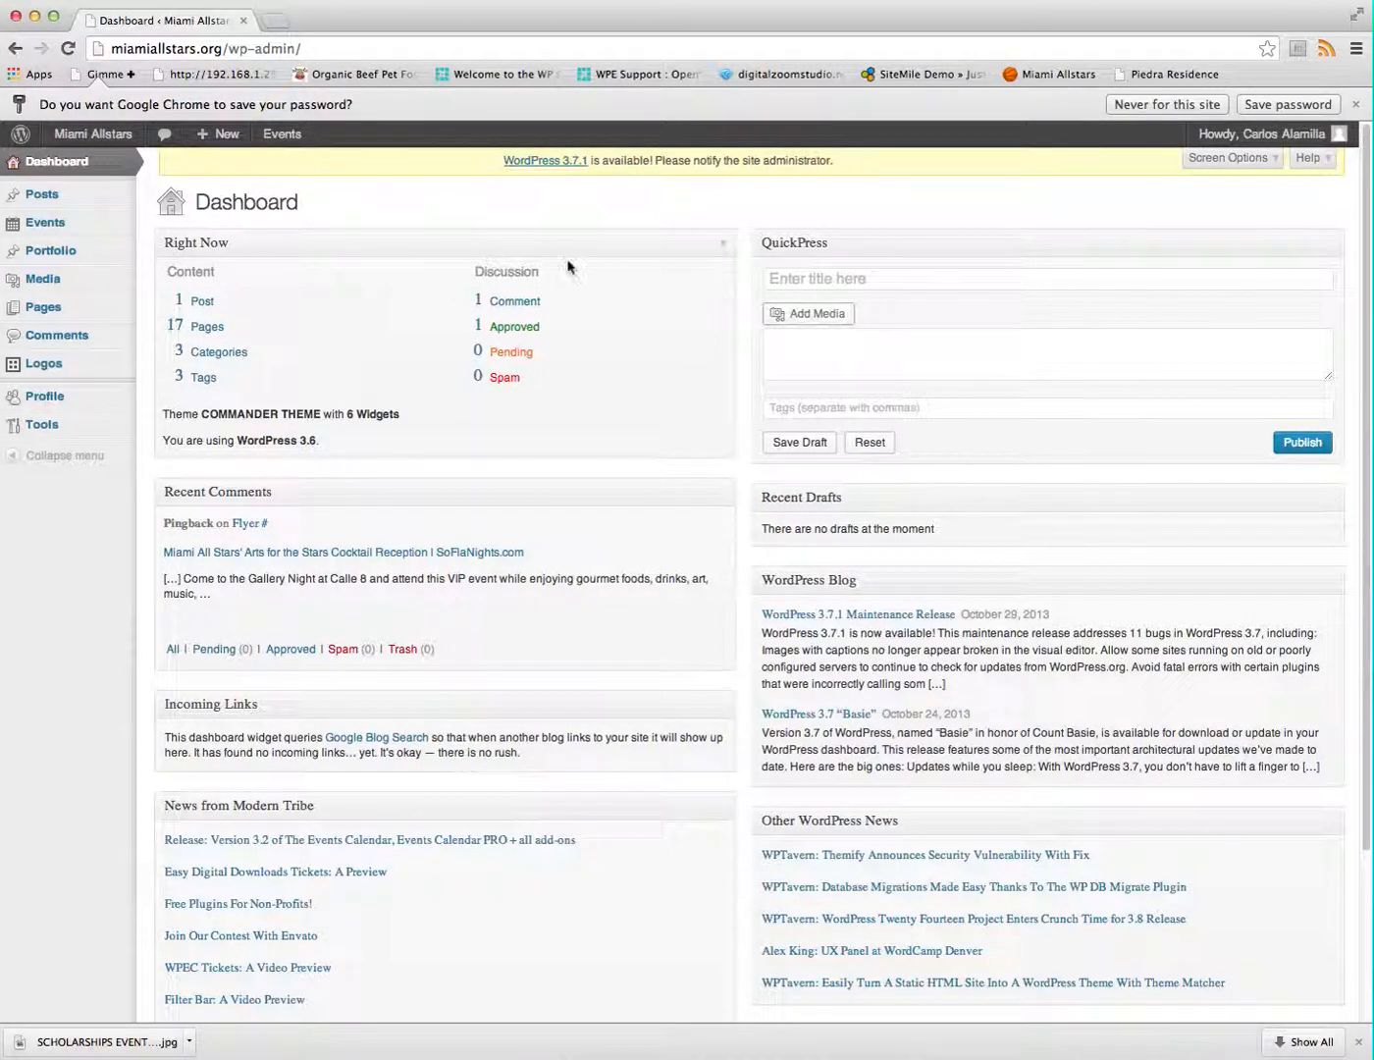
Visit the public Miami Allstars home page from the dashboard and examine the admin options and the Holiday Hoops flyer area
click(121, 141)
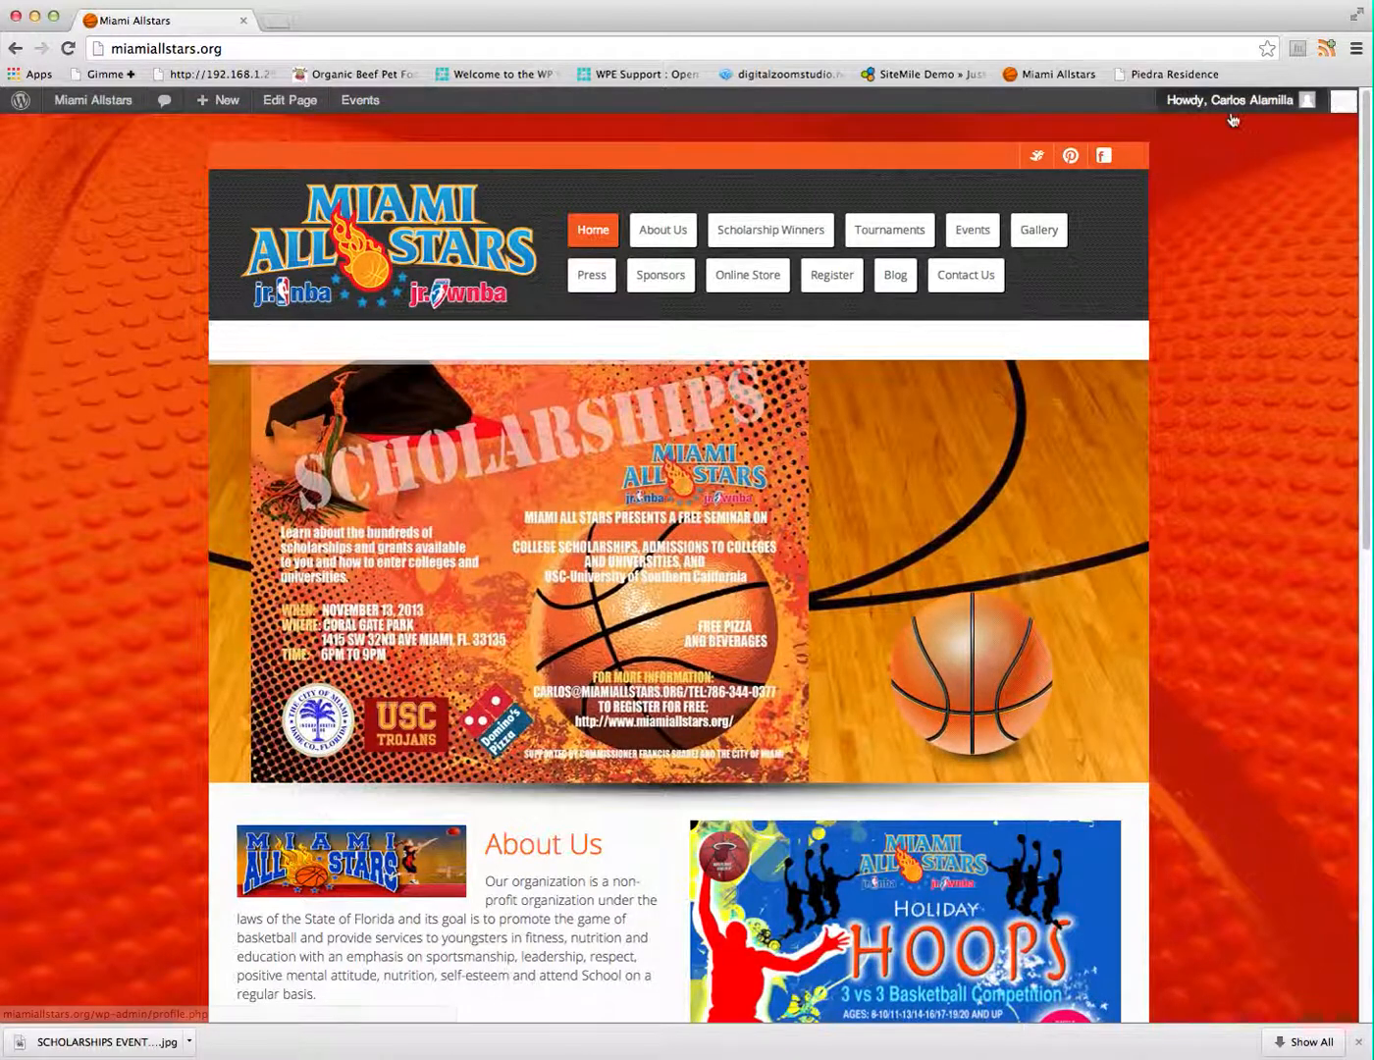
mouse_move(1240, 110)
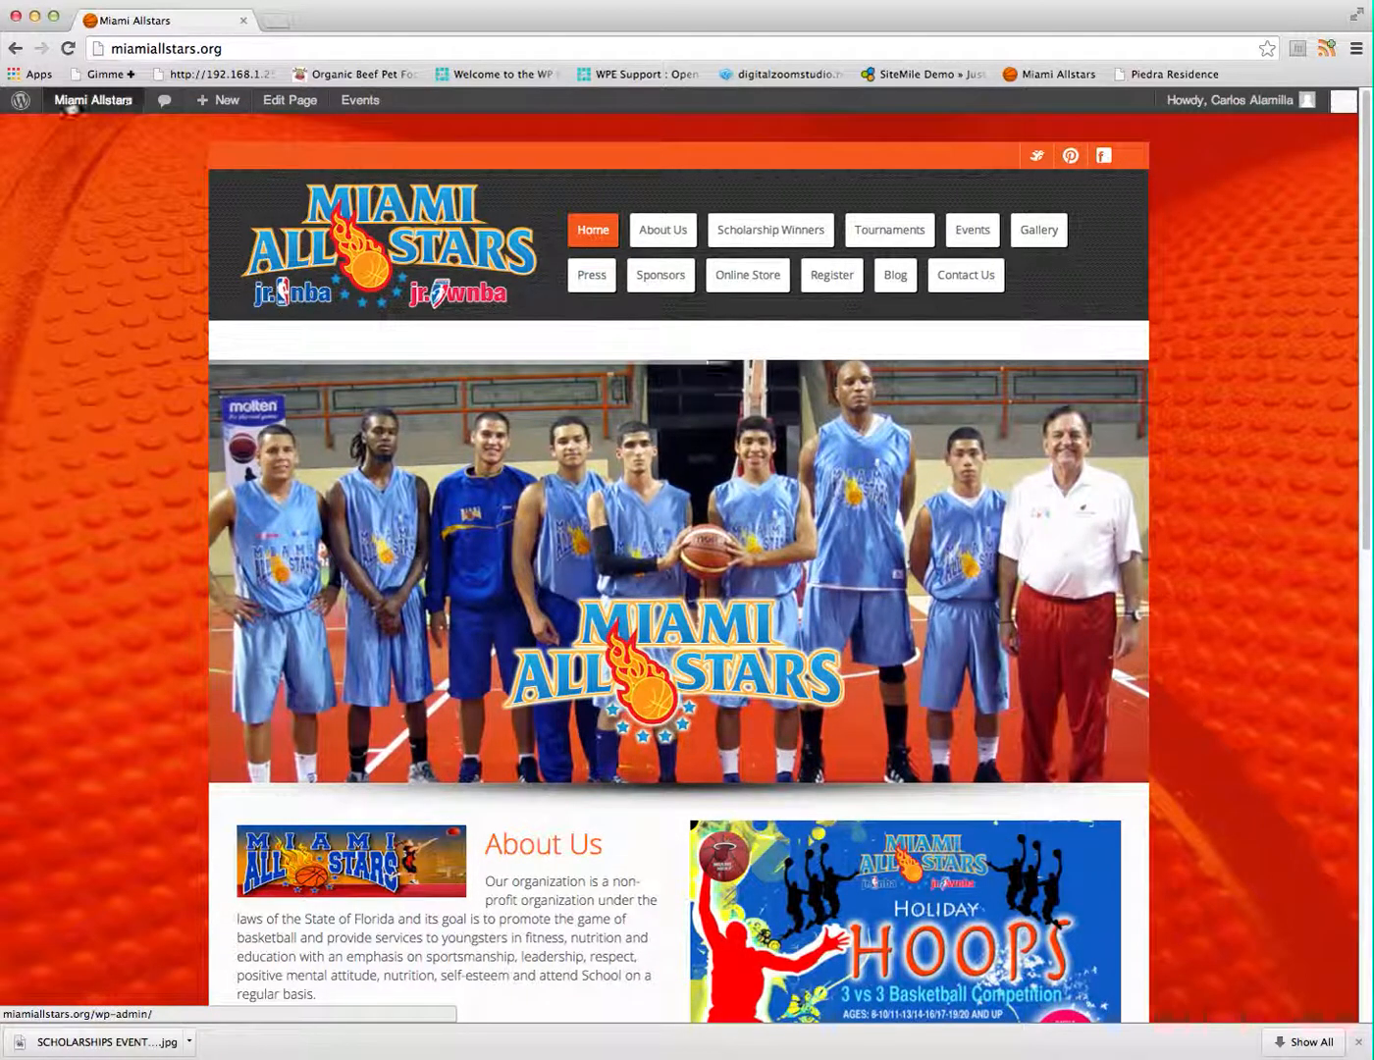
mouse_move(362, 103)
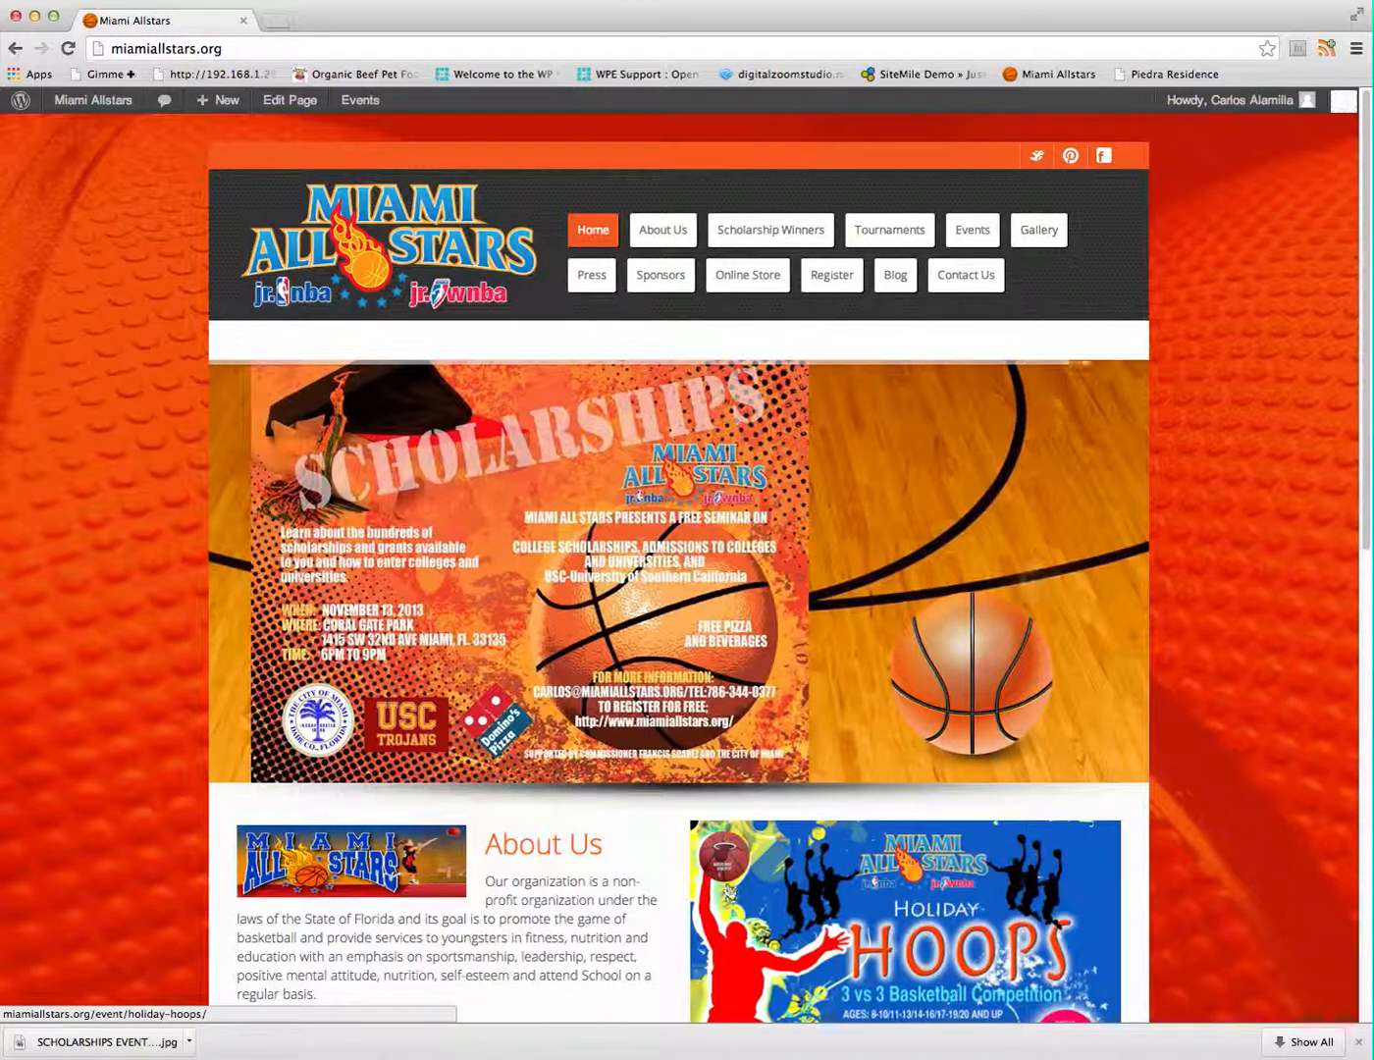
scroll(1119, 880, down, 3)
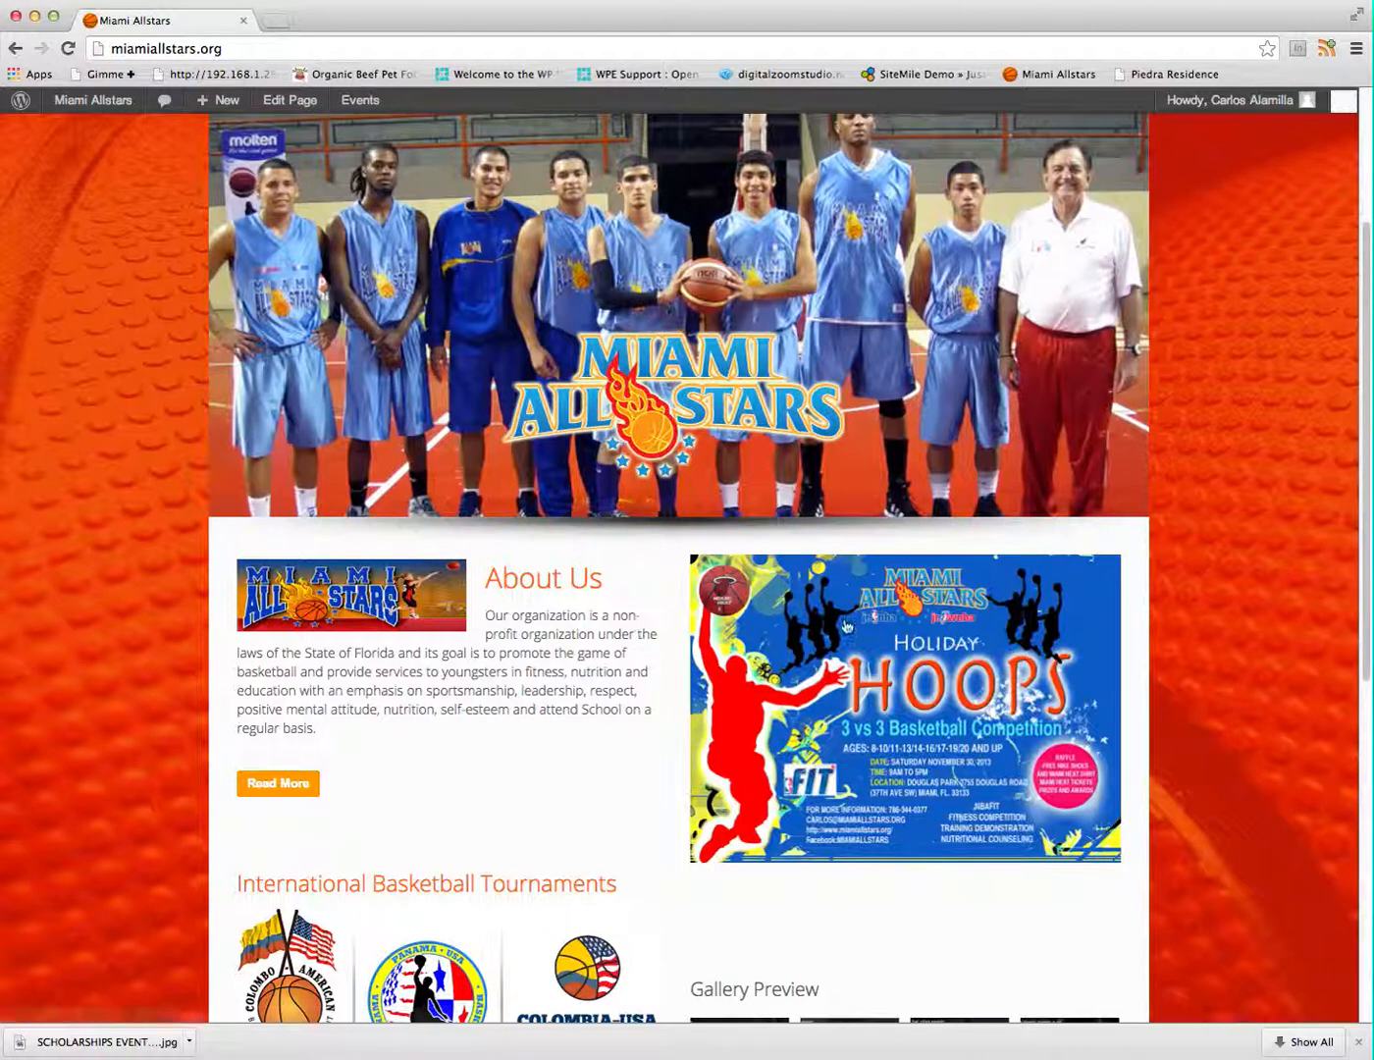
scroll(905, 707, up, 1)
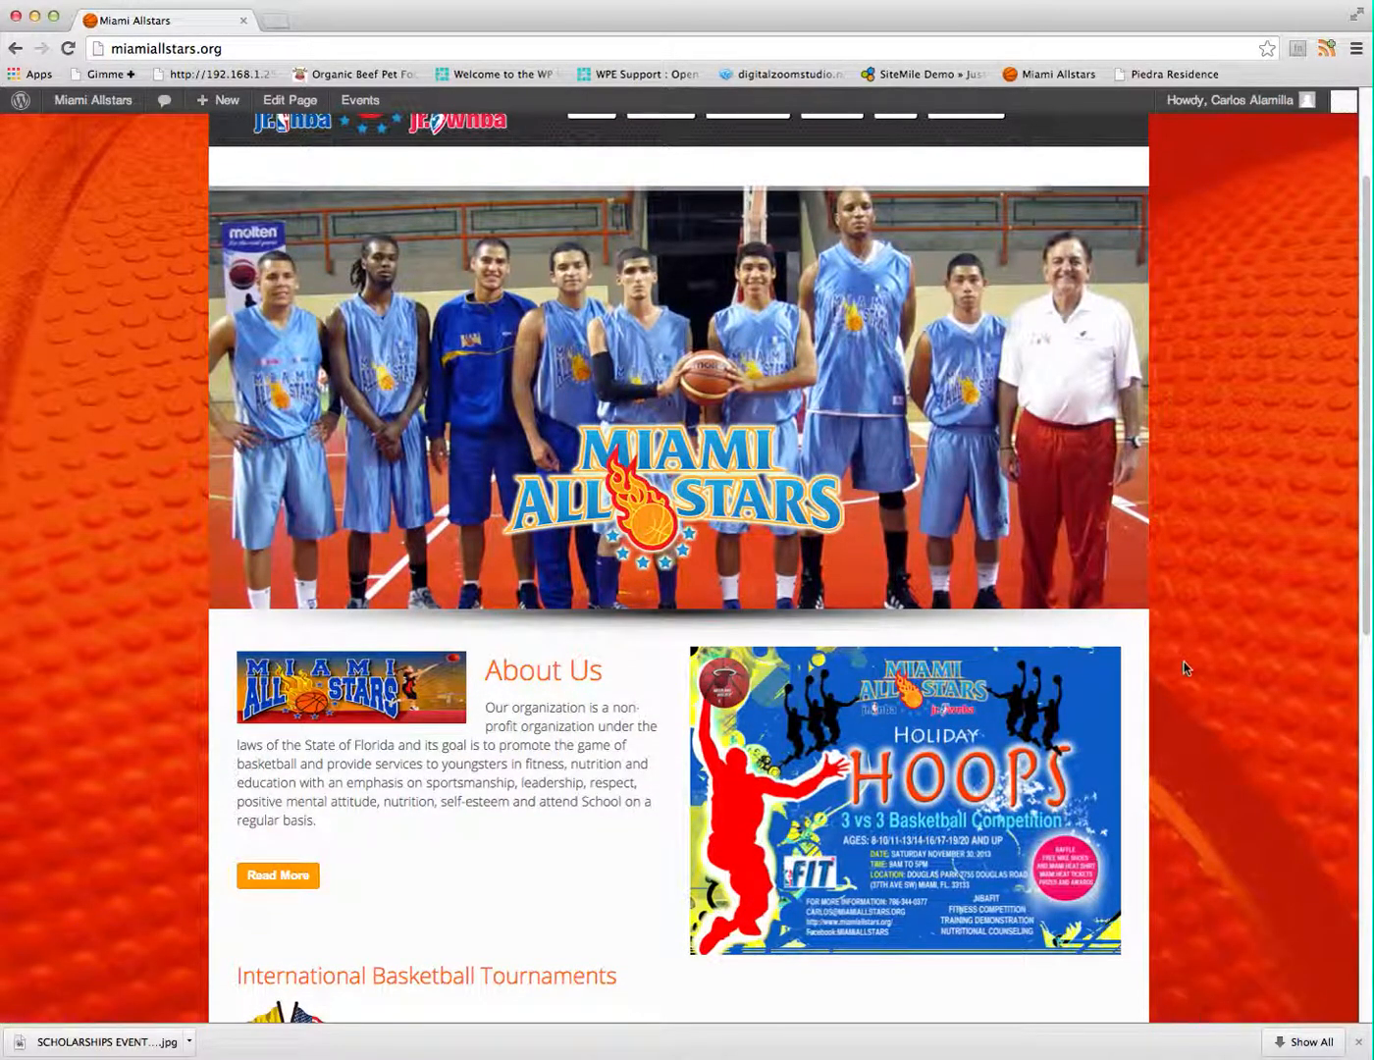
scroll(1184, 661, down, 1)
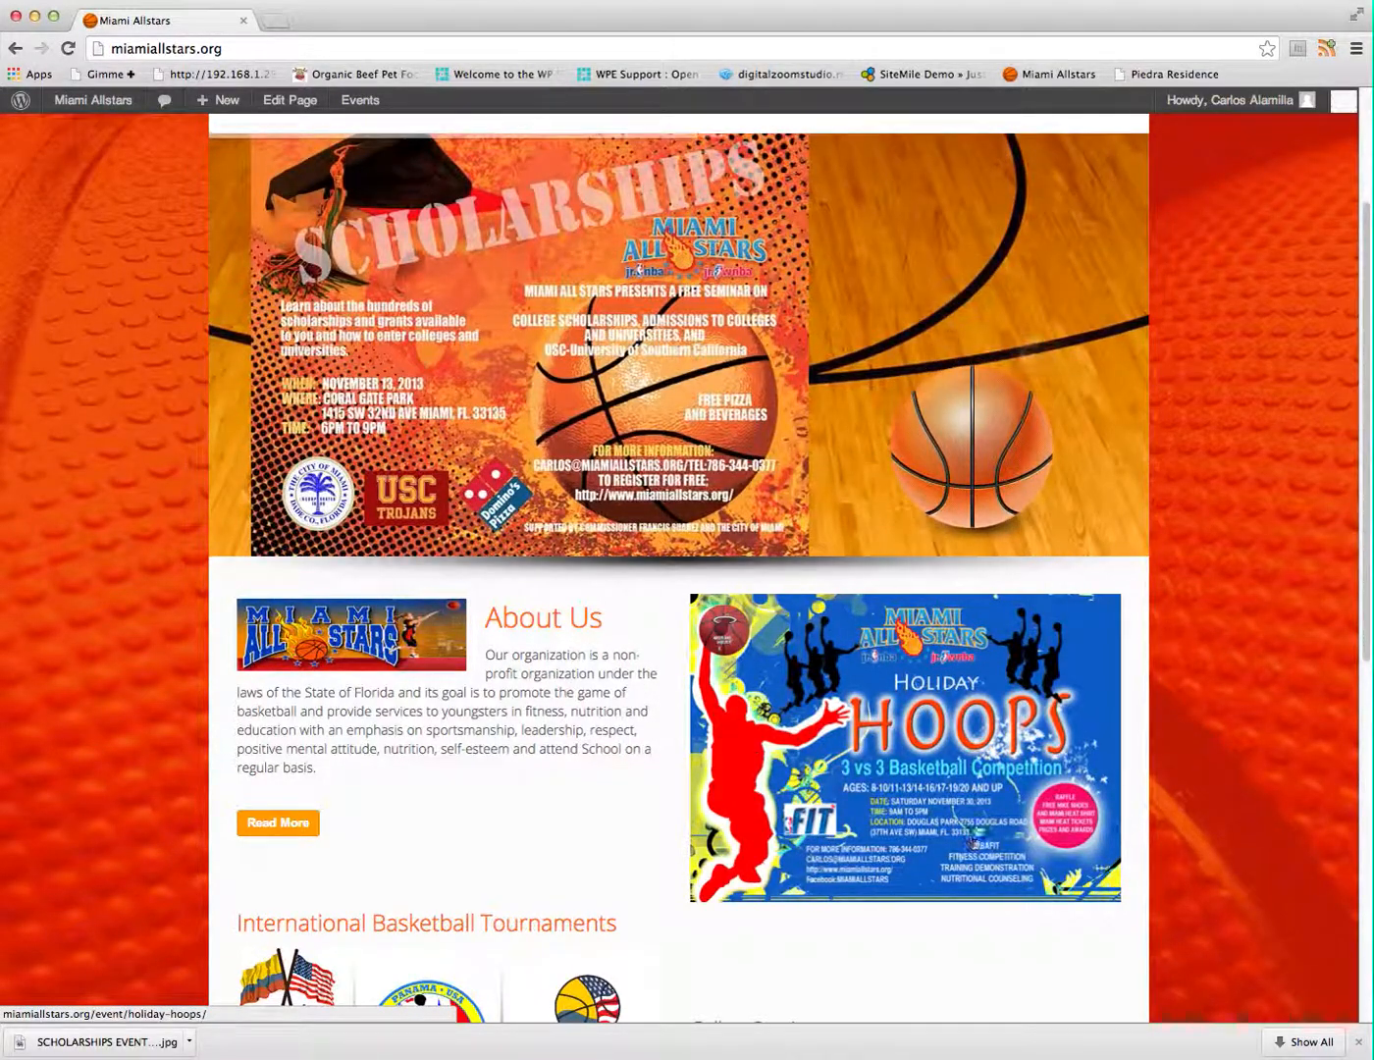
scroll(1058, 775, down, 2)
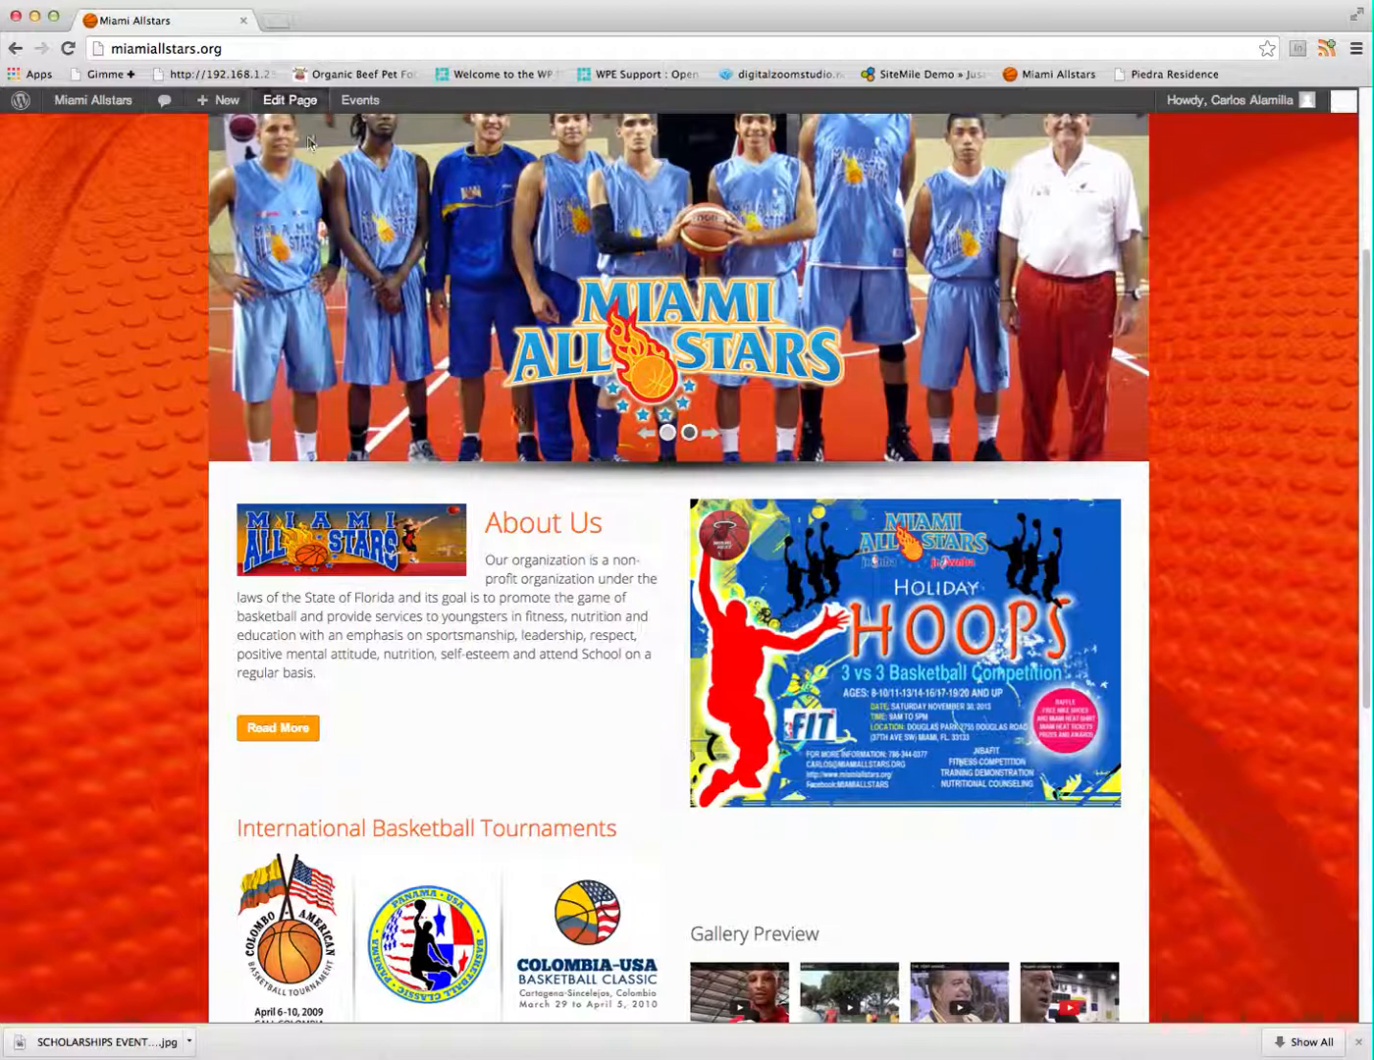
Open the Home page for editing and enlarge the content editor to reach the Holiday Hoops flyer
click(290, 104)
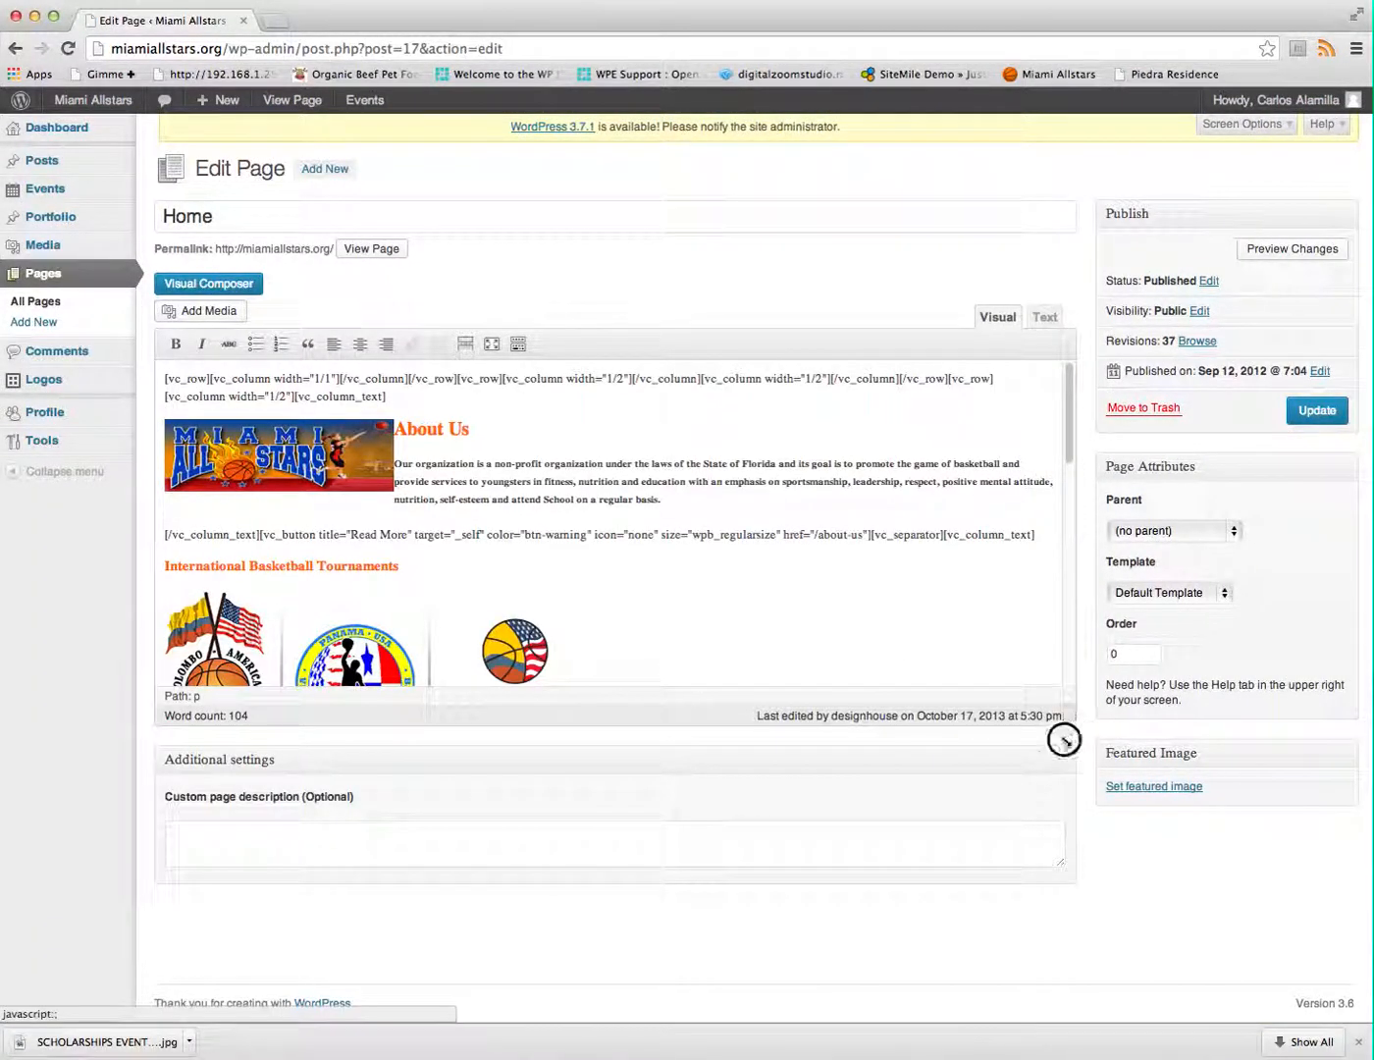
drag(1062, 738, 1061, 937)
scroll(800, 751, down, 5)
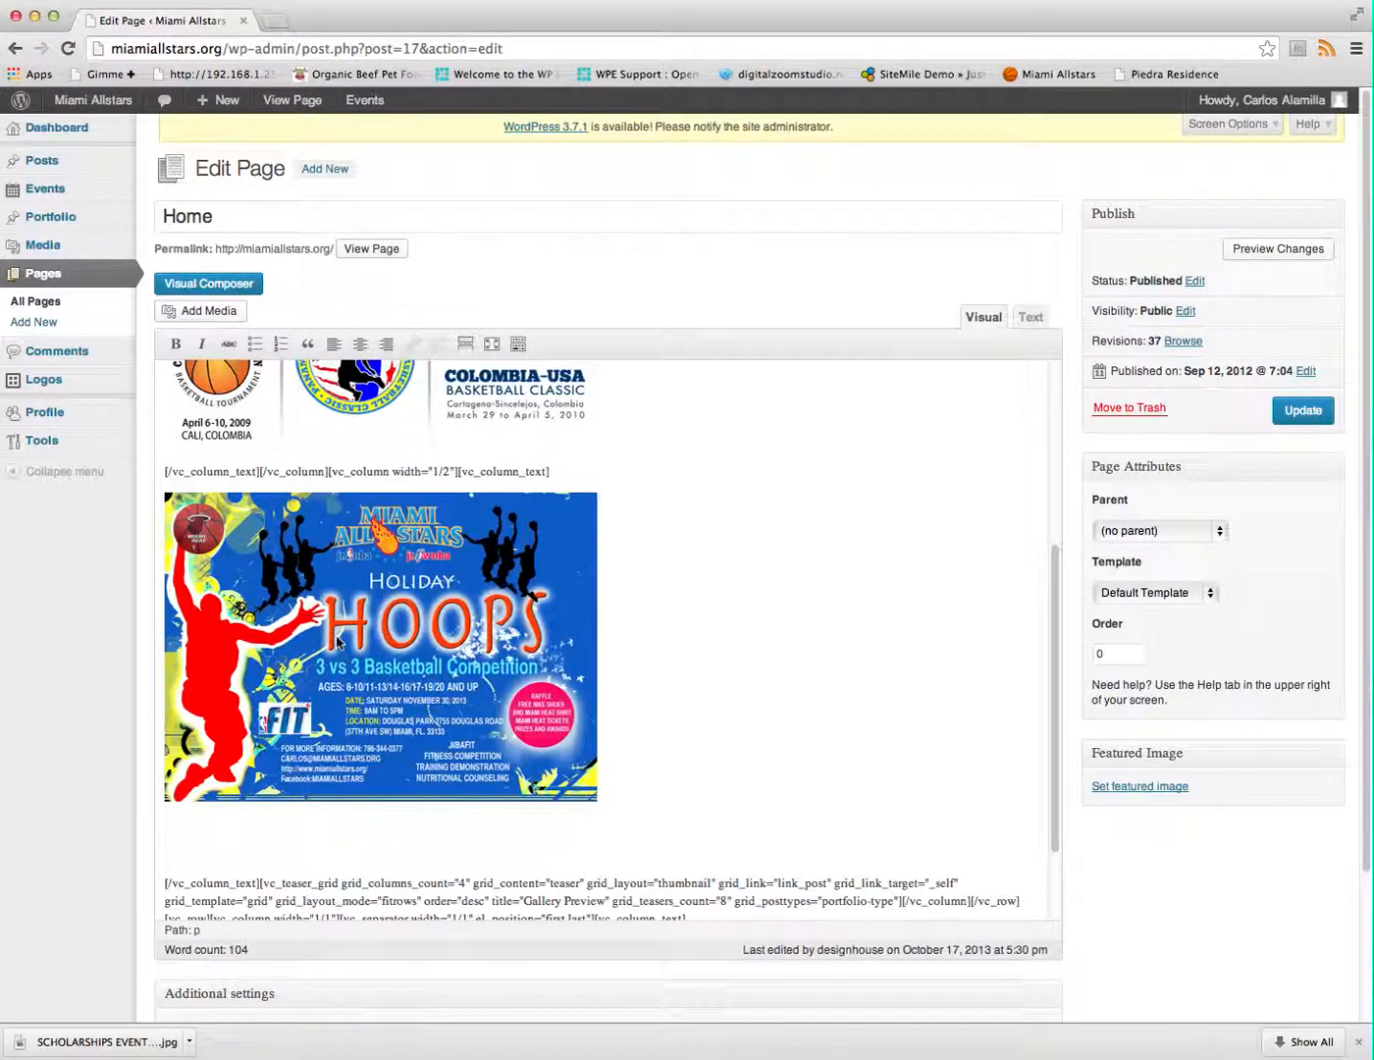
Upload SCHOLARSHIPS EVENT smaller.jpg from Downloads and insert it into the Home page before the Holiday Hoops flyer
click(308, 651)
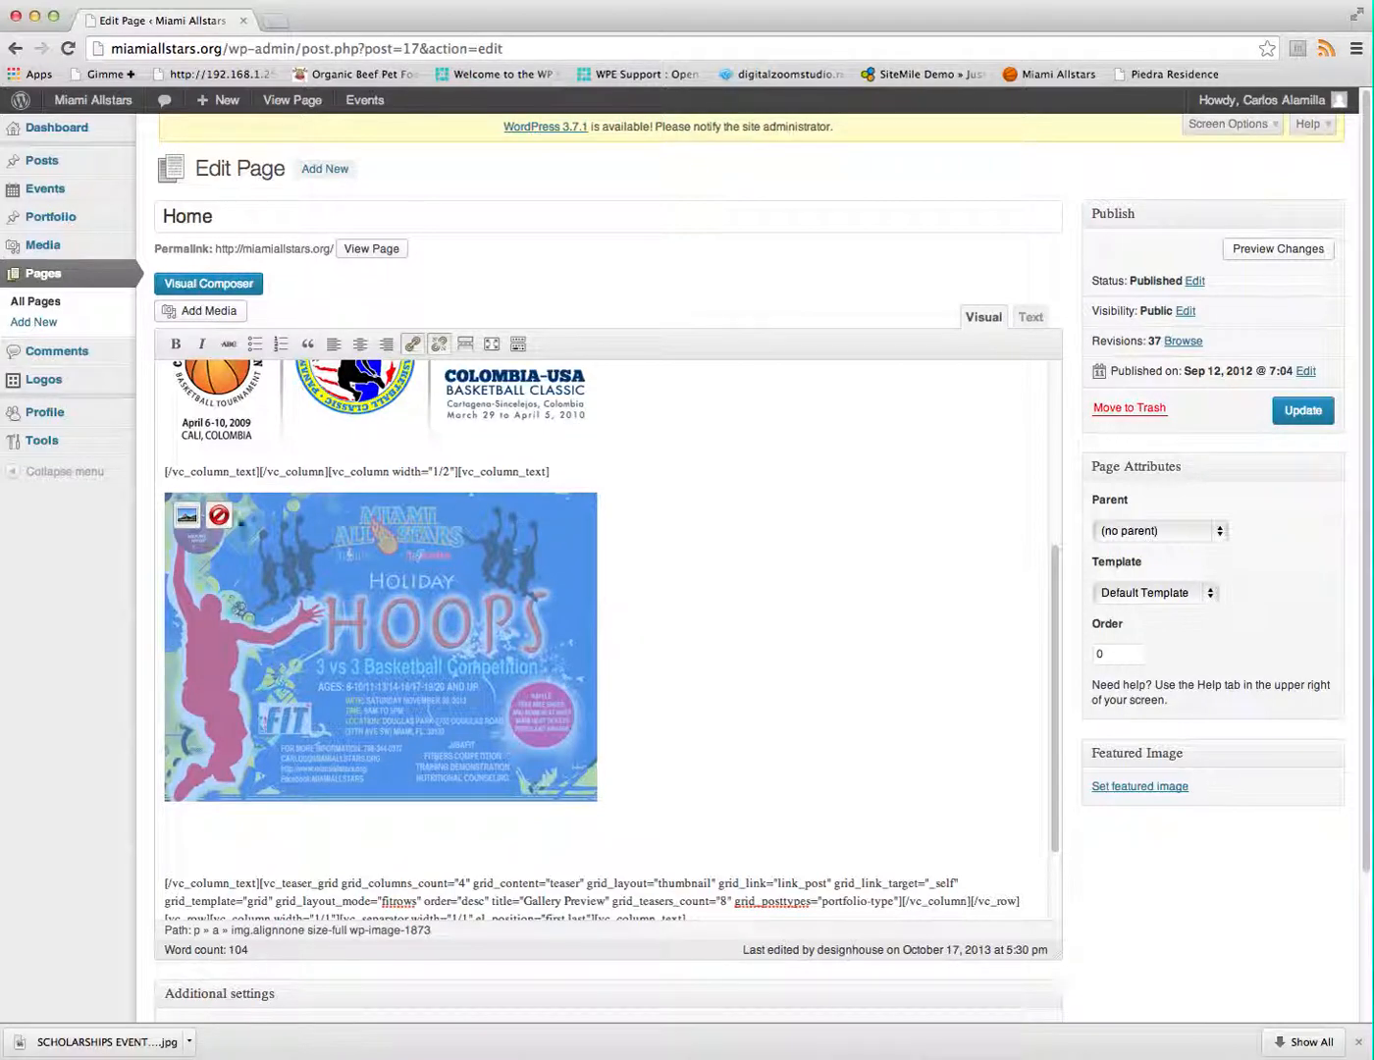
click(163, 505)
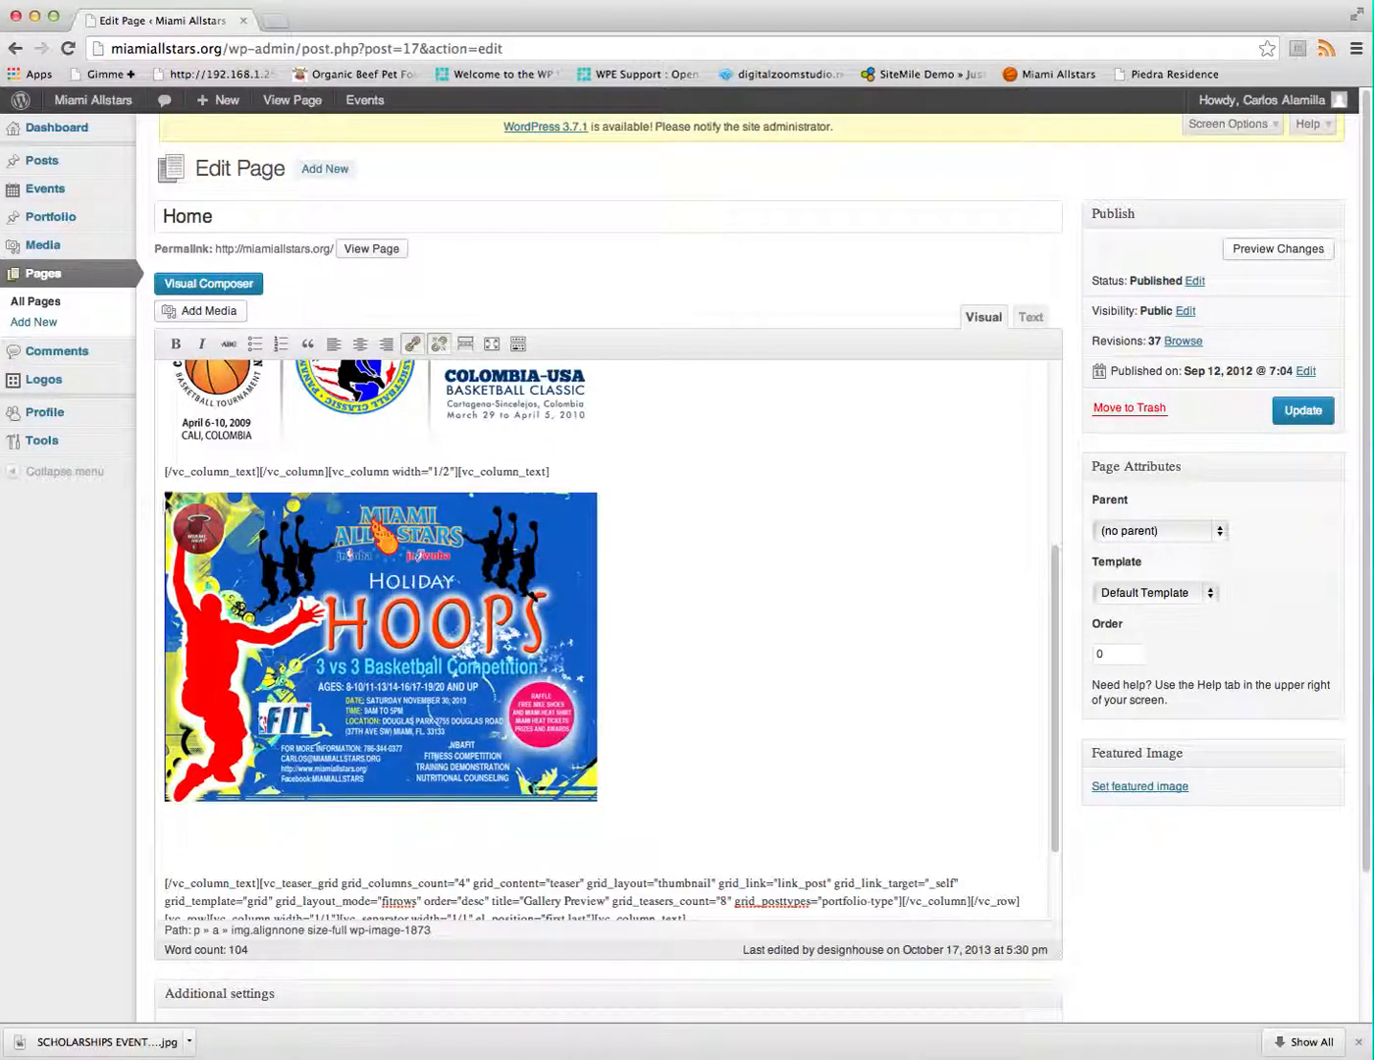
click(567, 473)
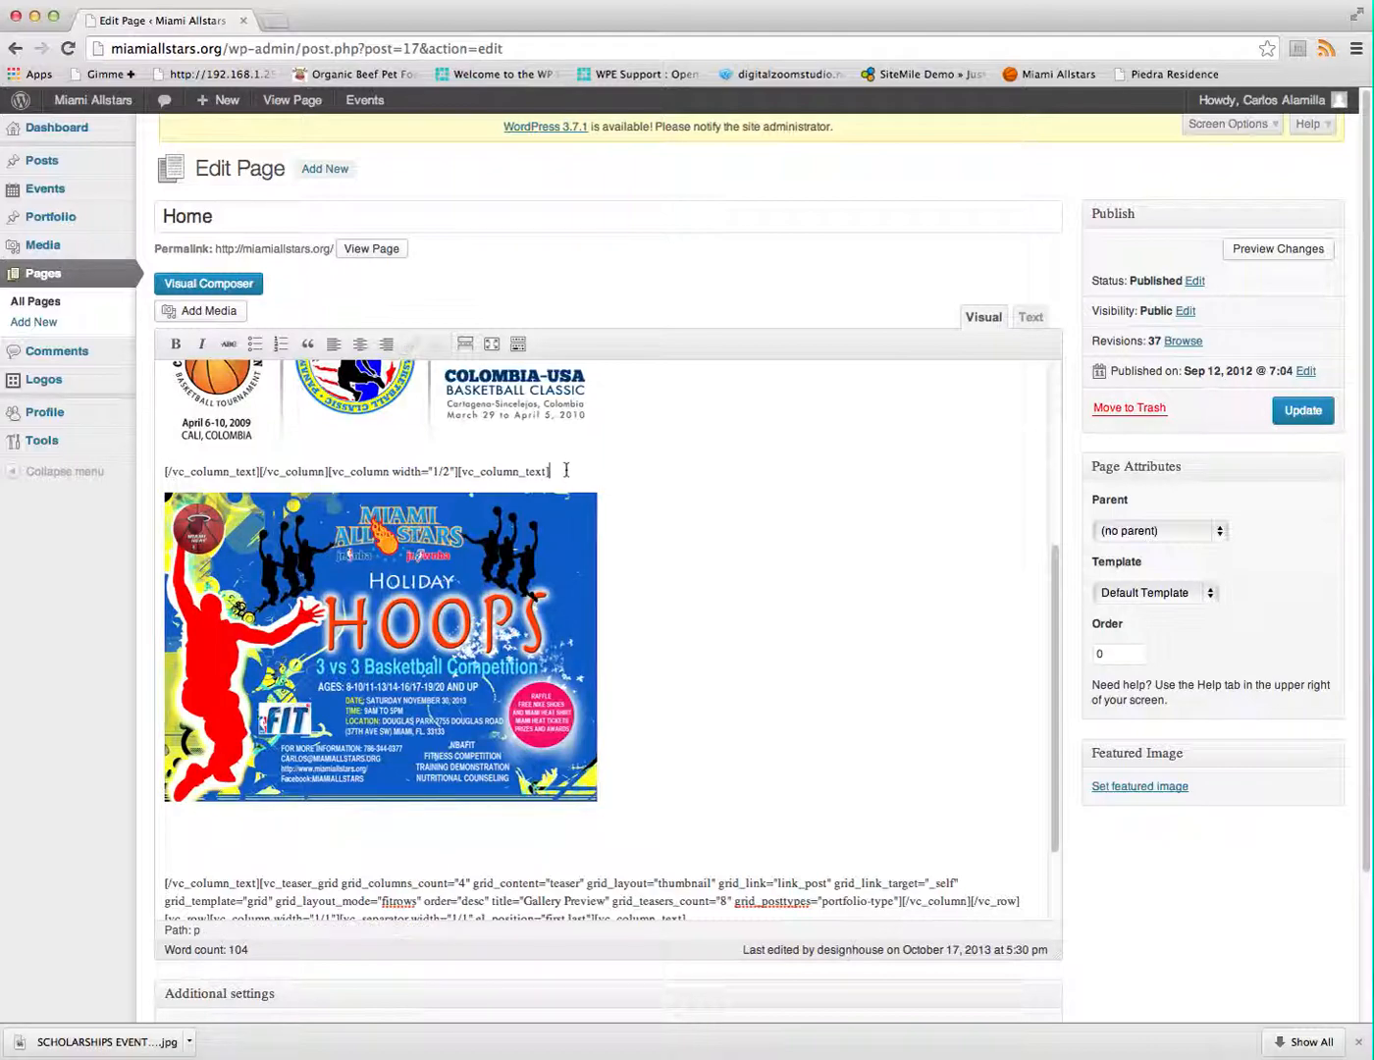
click(178, 520)
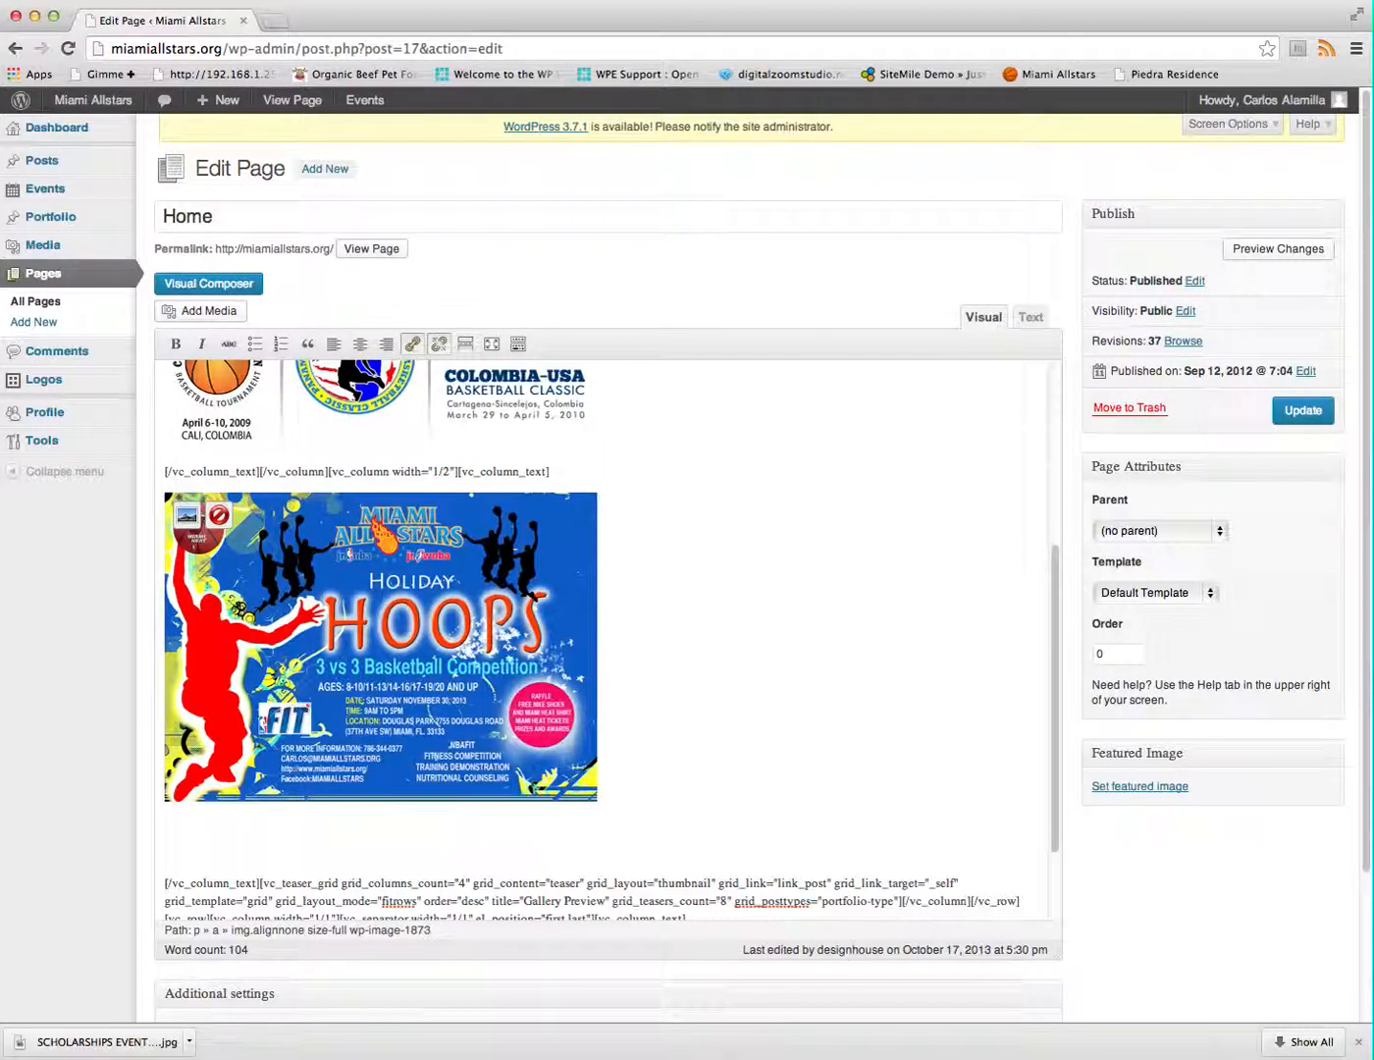
click(200, 314)
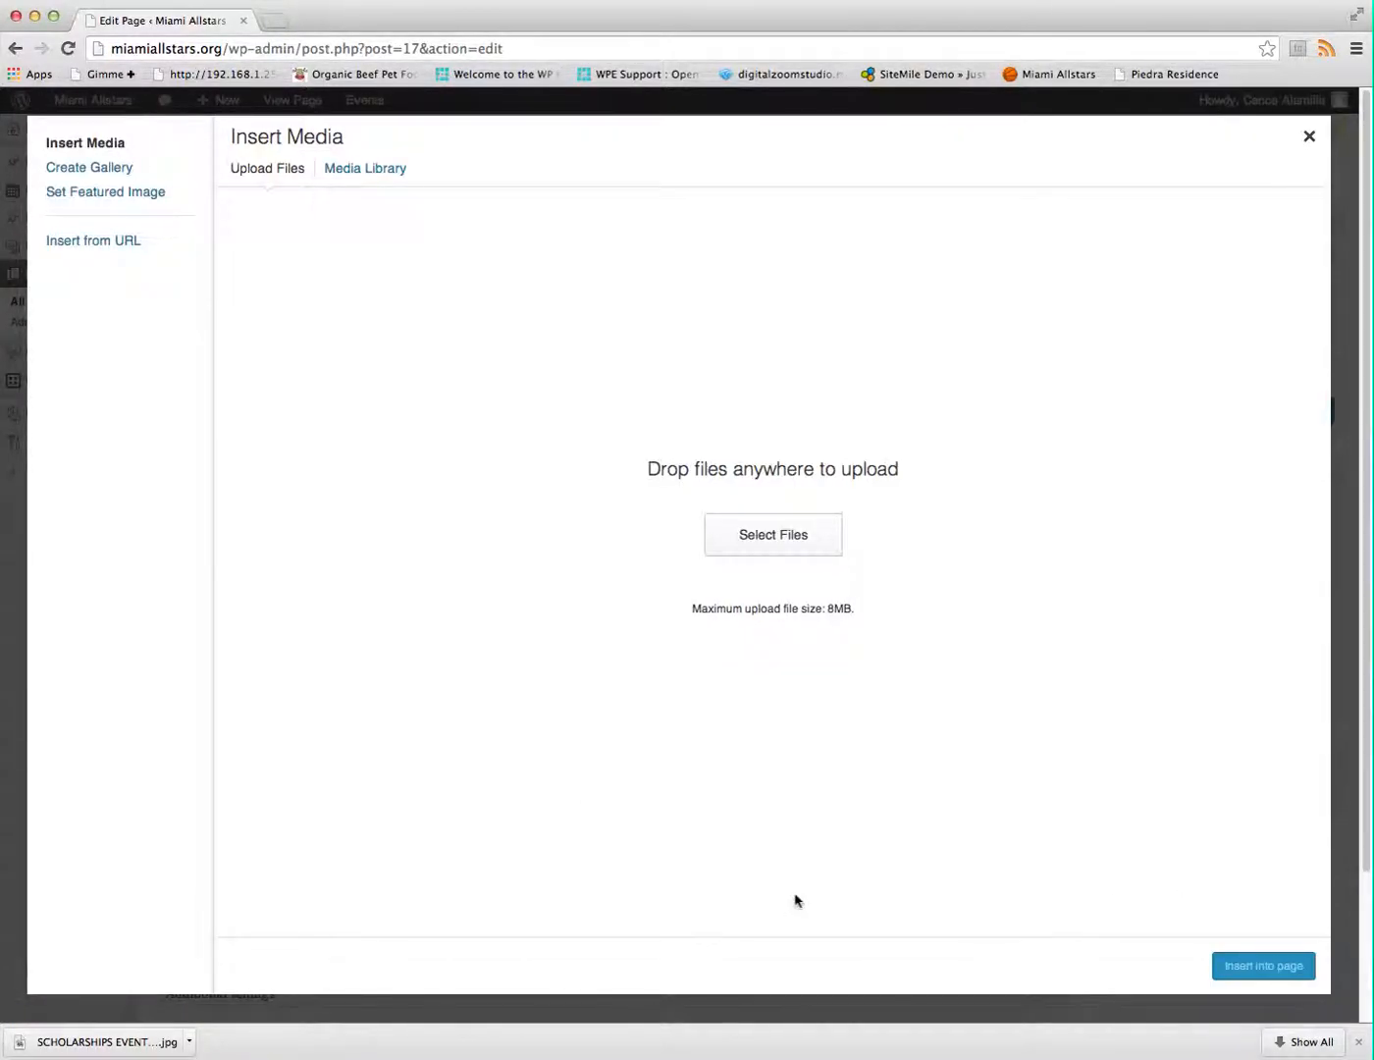
click(771, 542)
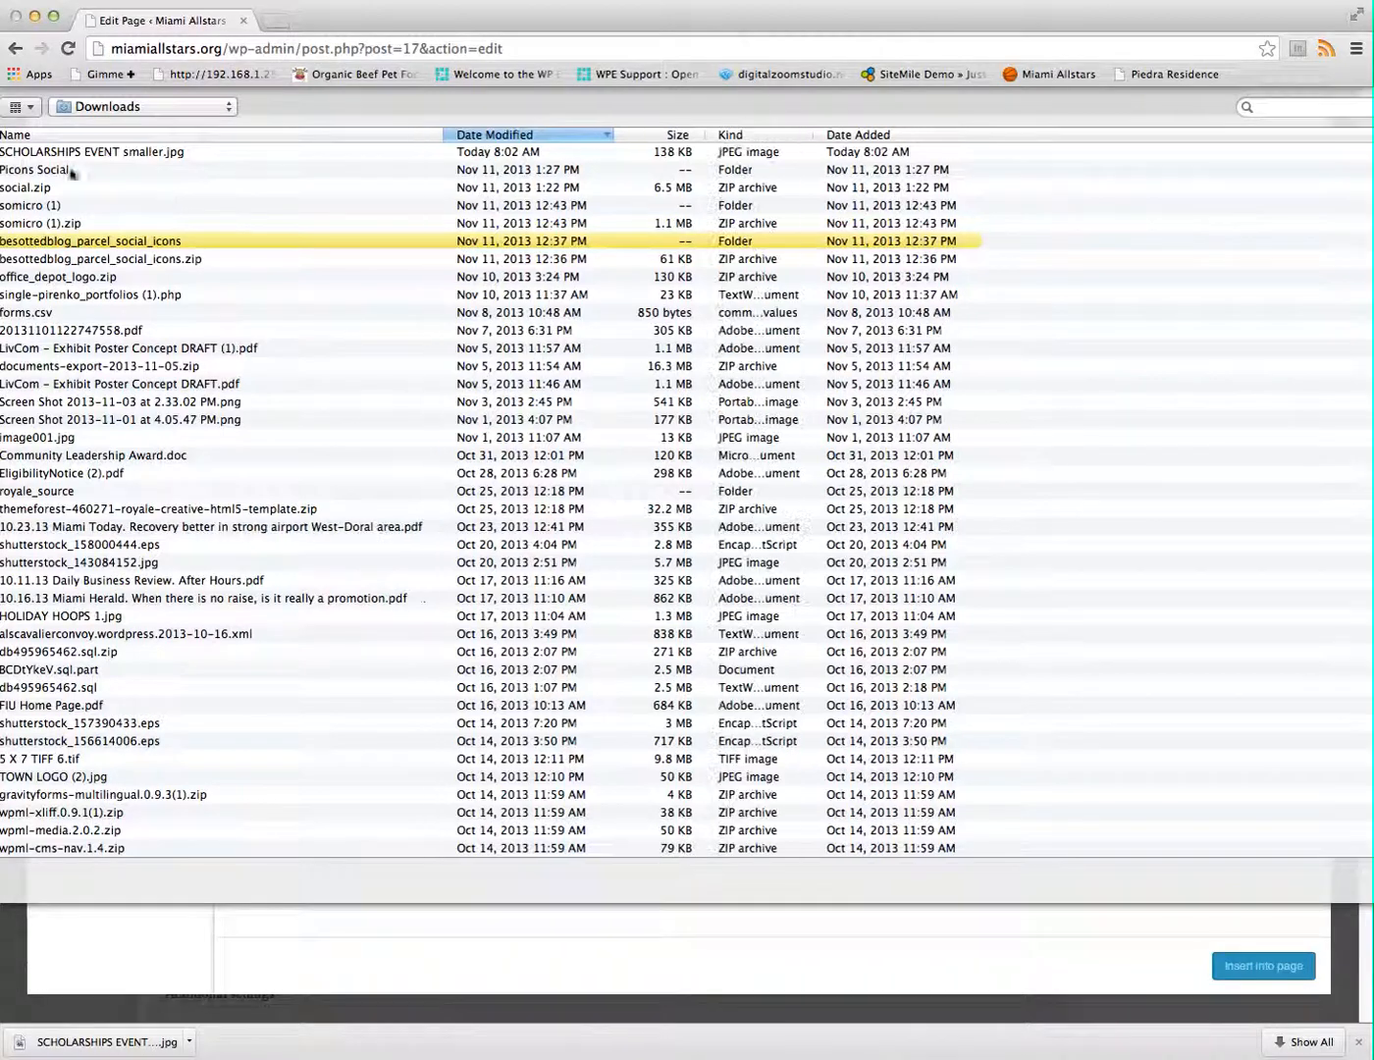
click(53, 153)
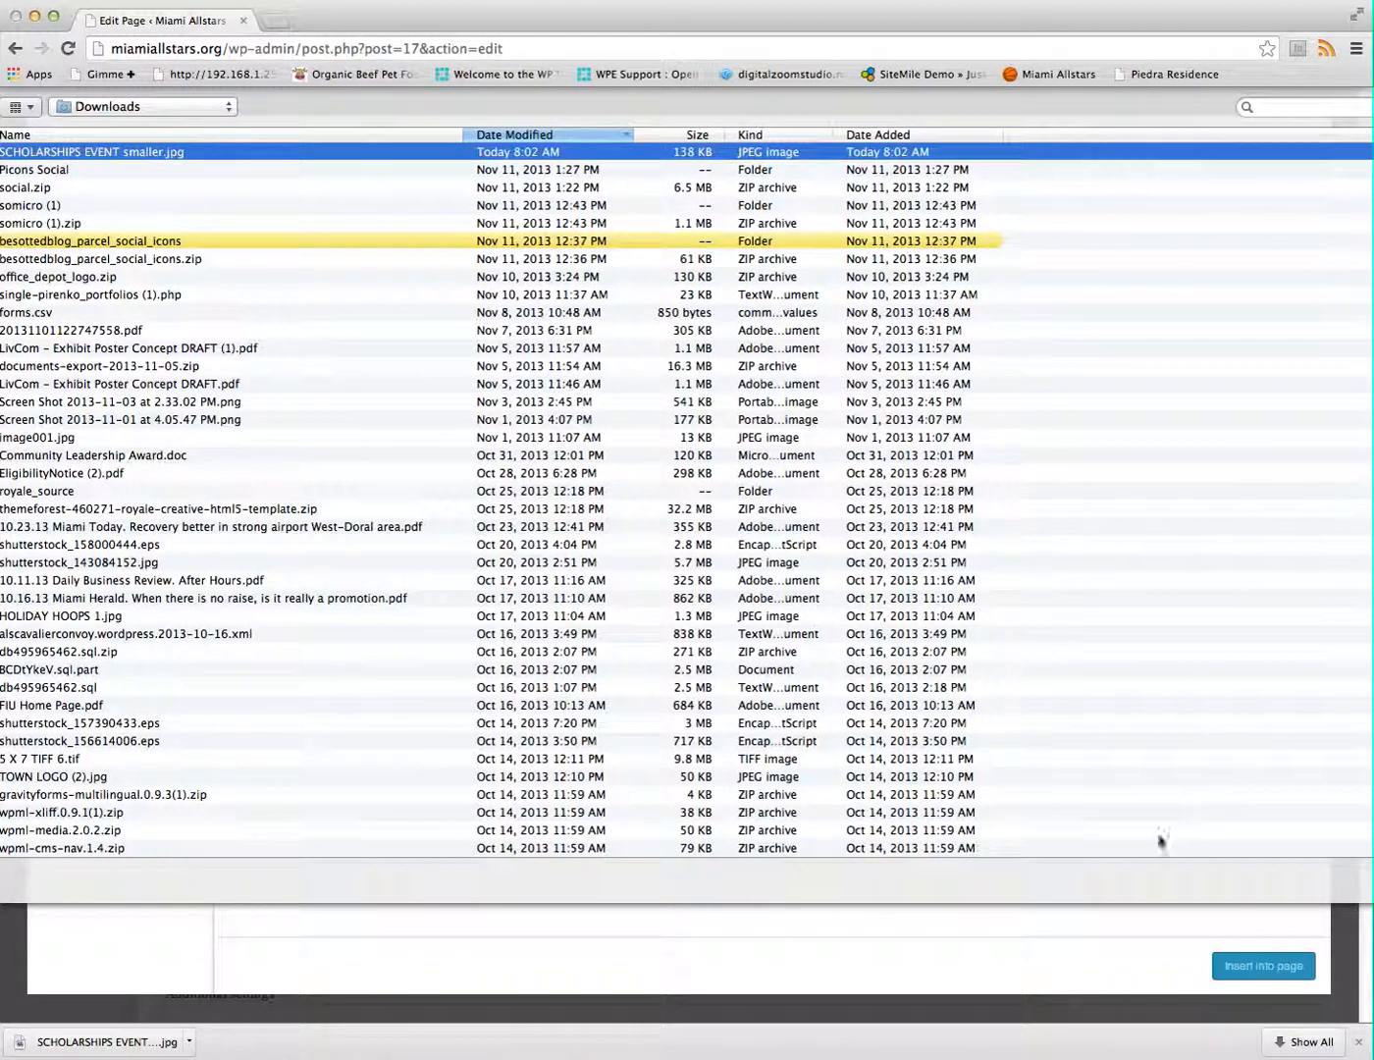
key(Return)
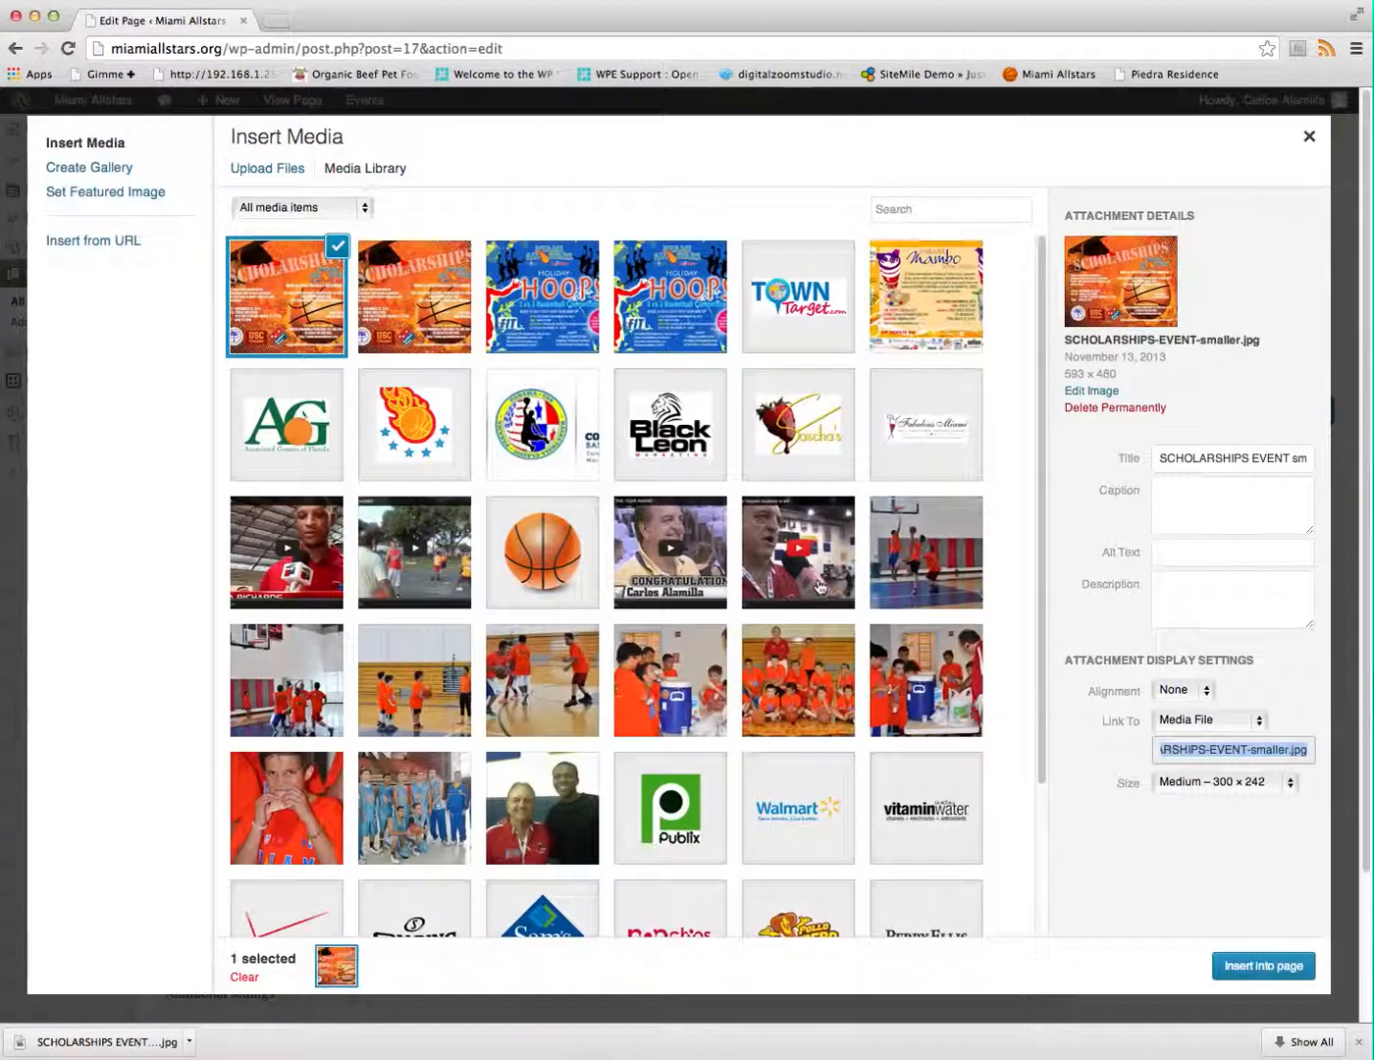
click(1243, 967)
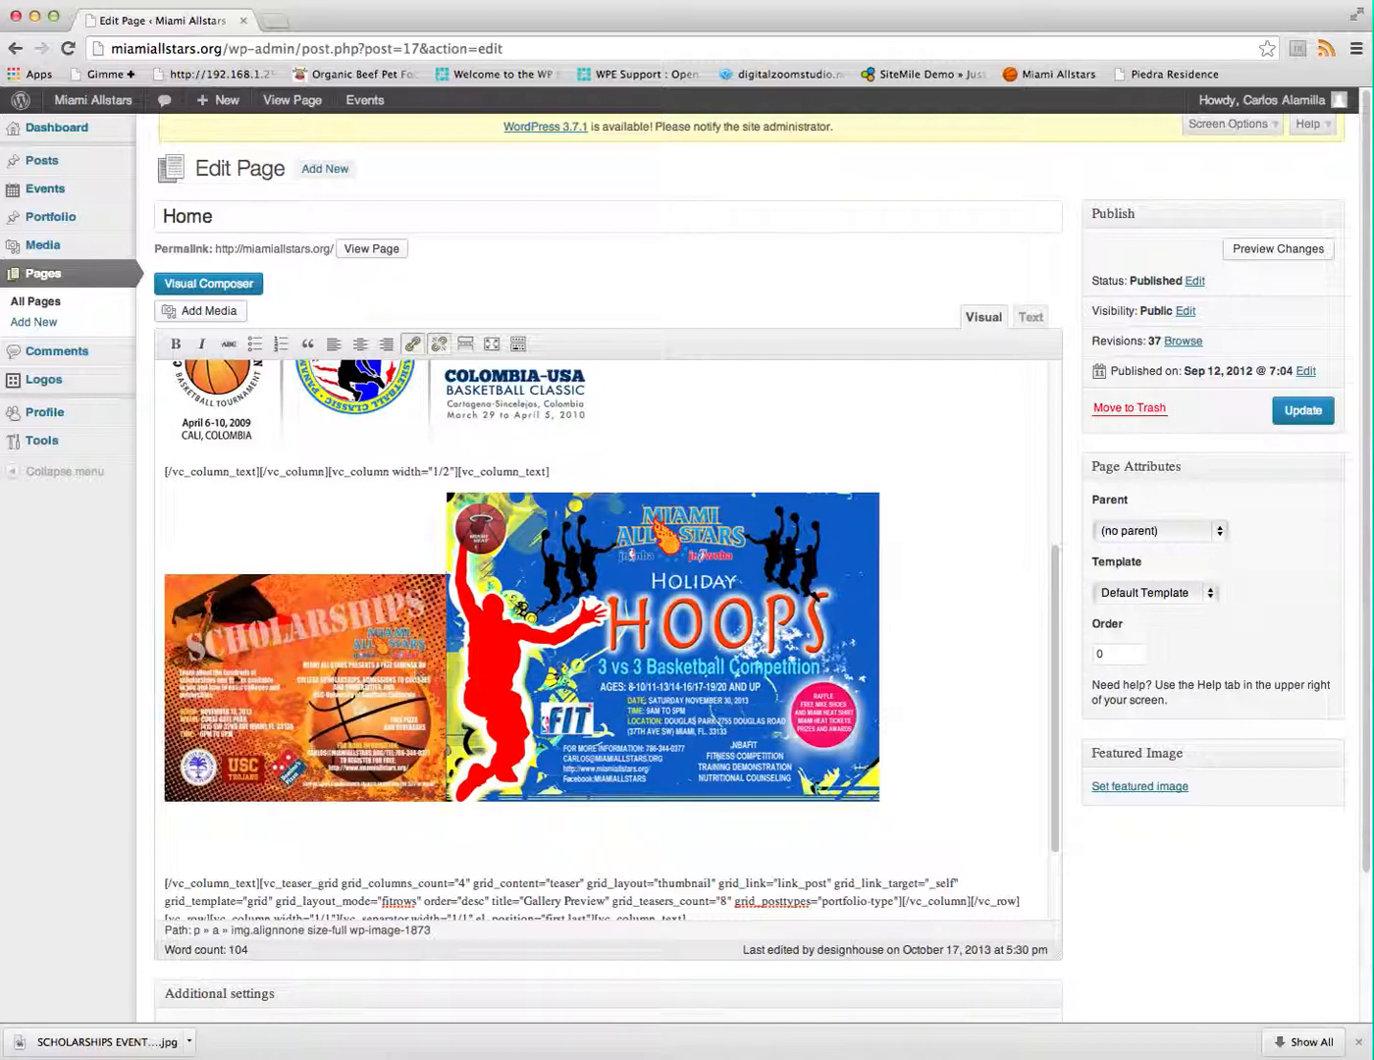
Delete the Holiday Hoops flyer image from the Home page content
click(499, 535)
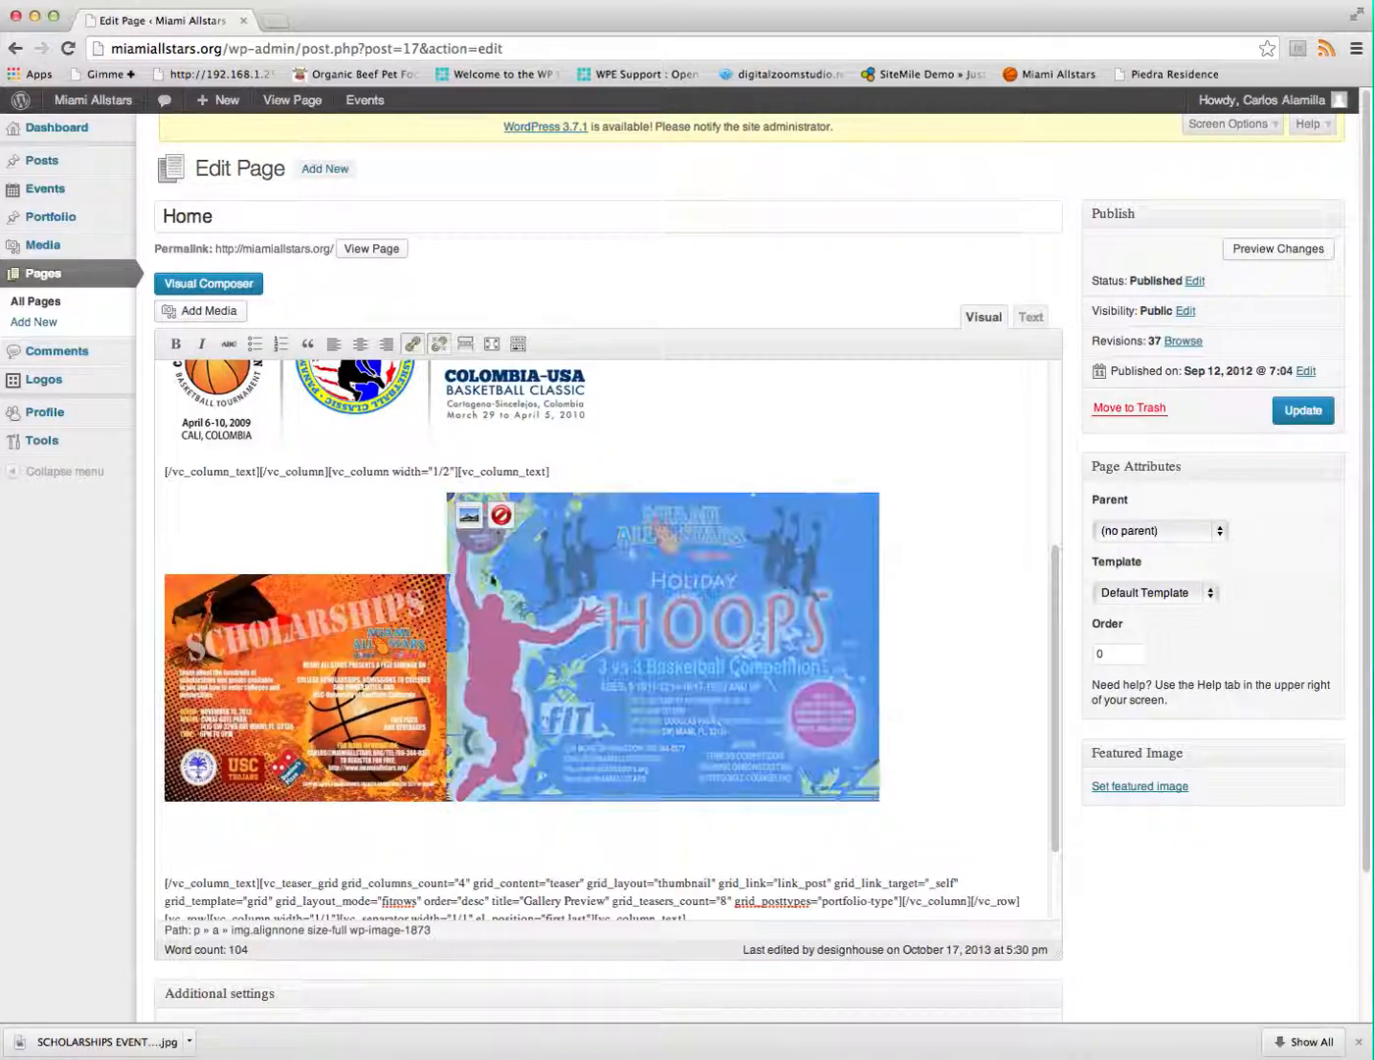
click(501, 516)
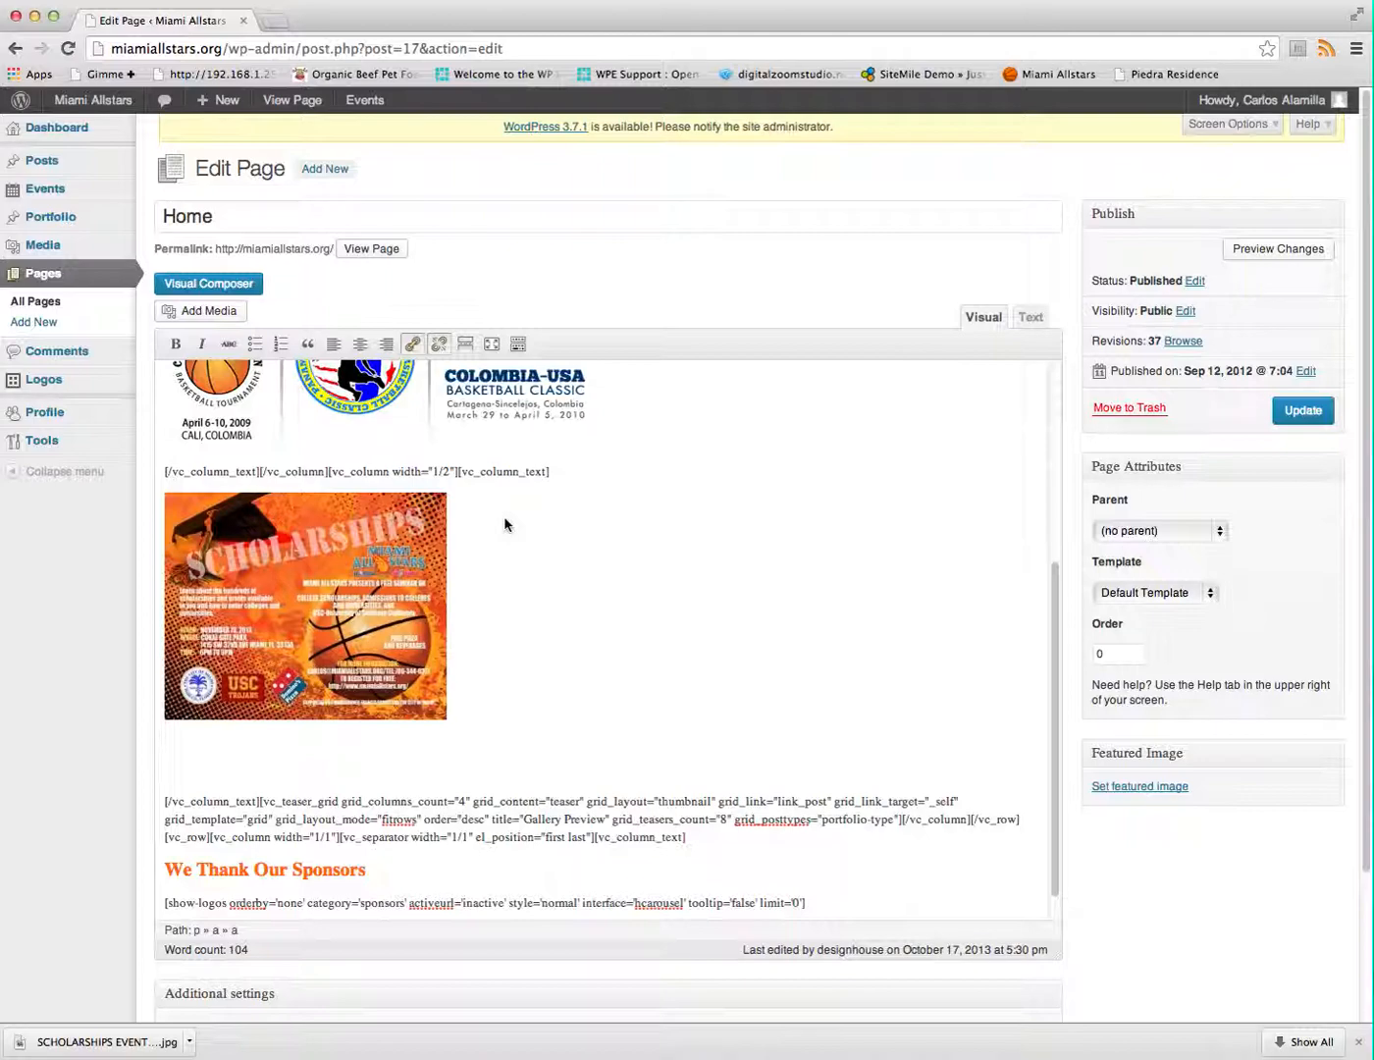
click(1296, 417)
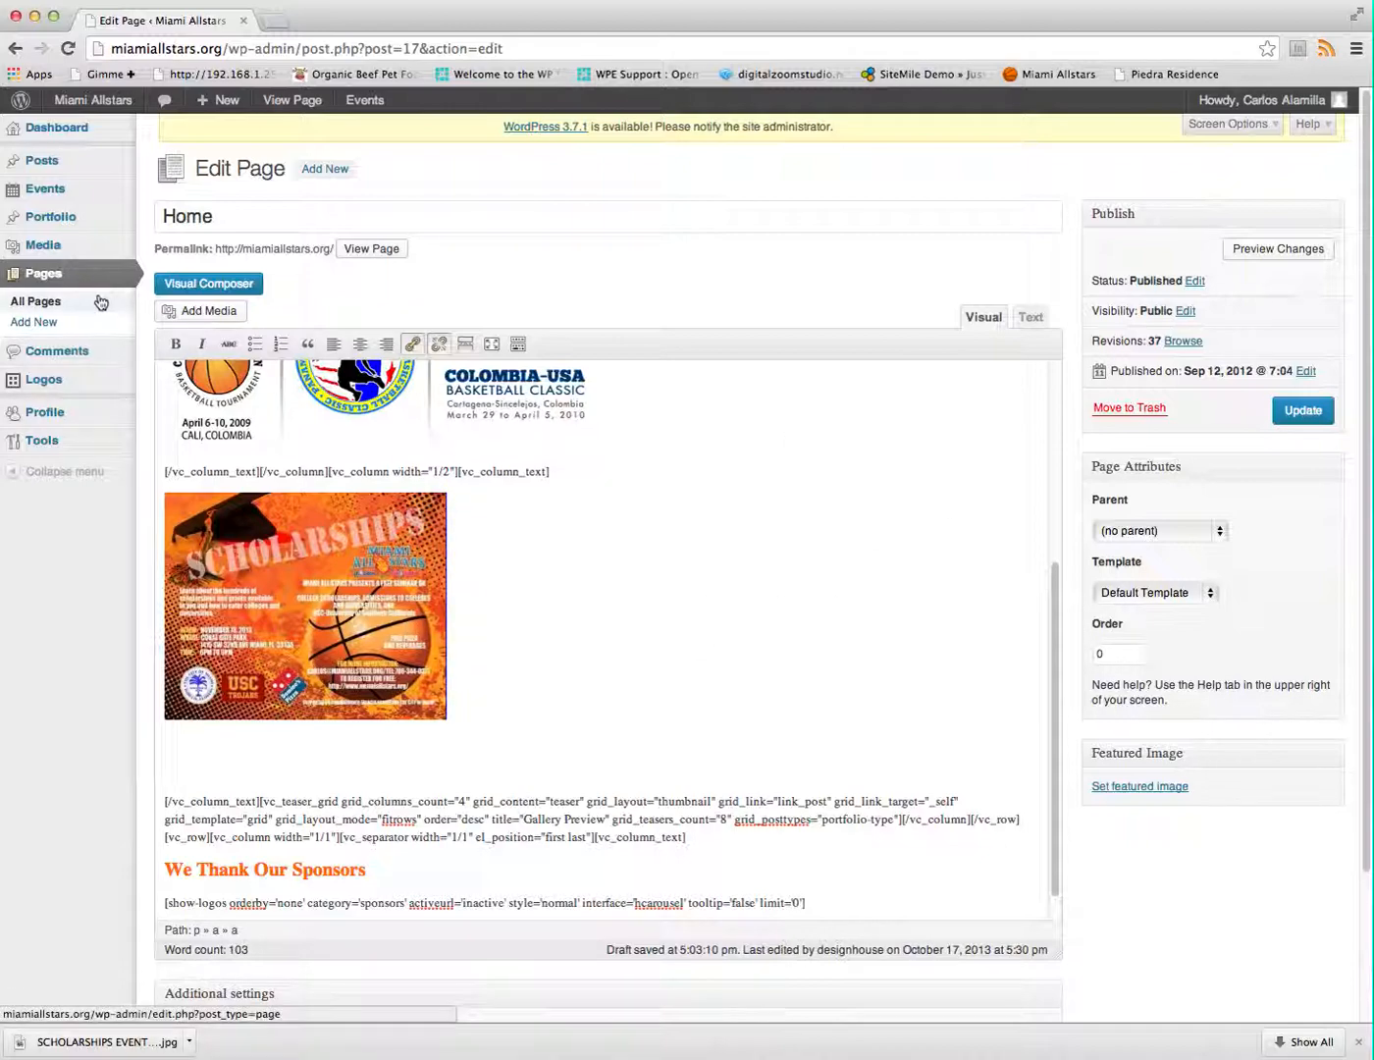
Leave the page editor without keeping the edits and check the flyer area on the public home page
click(91, 104)
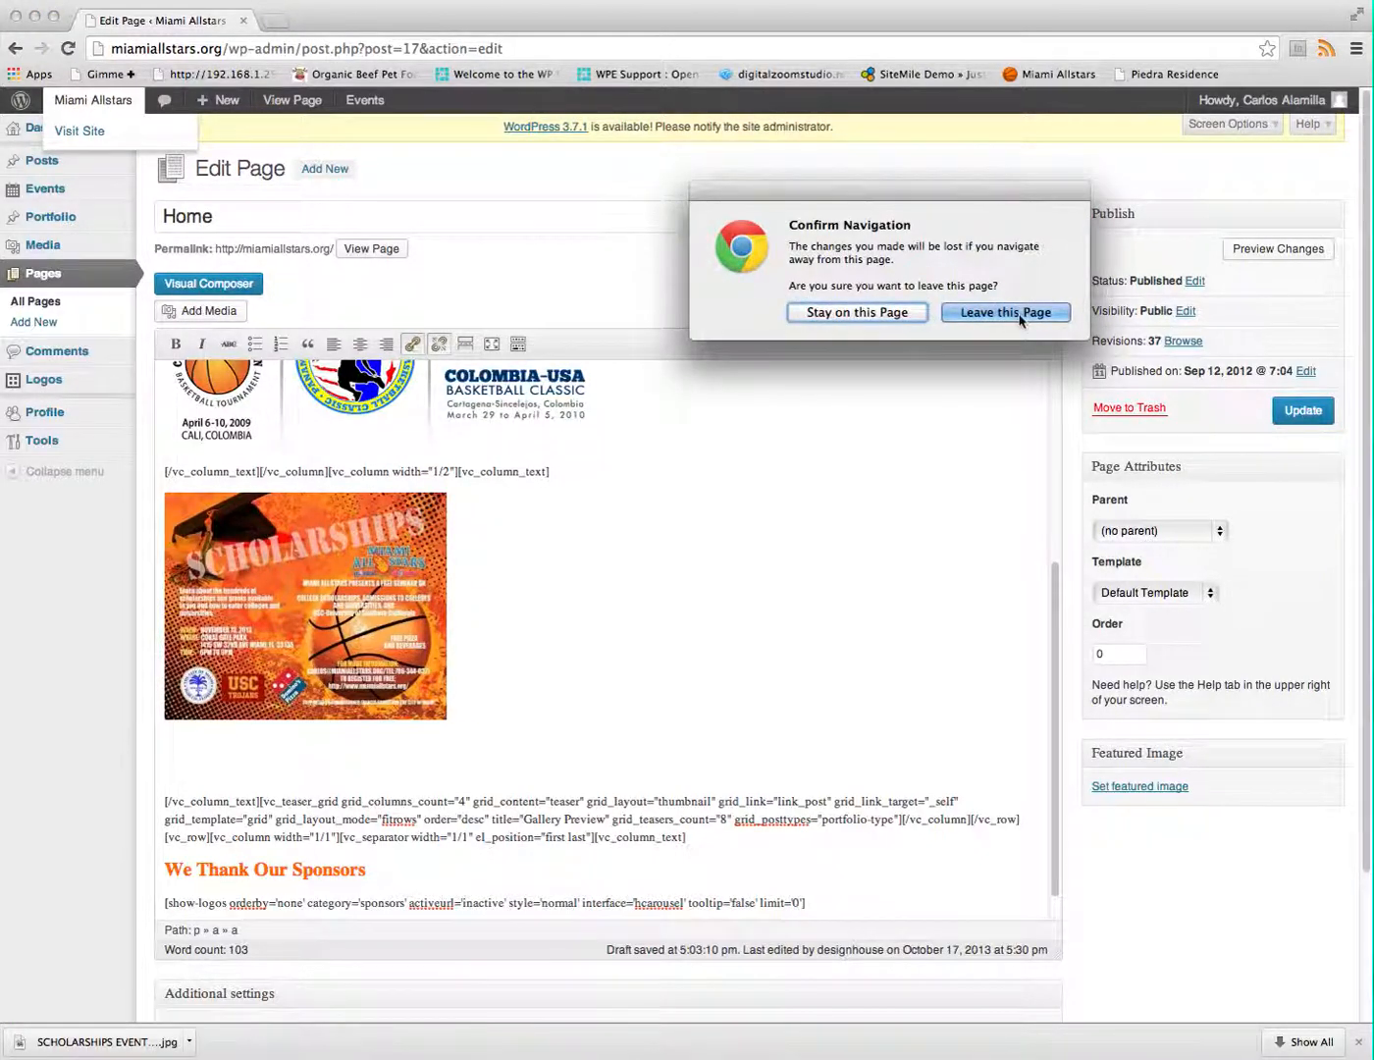
click(1021, 315)
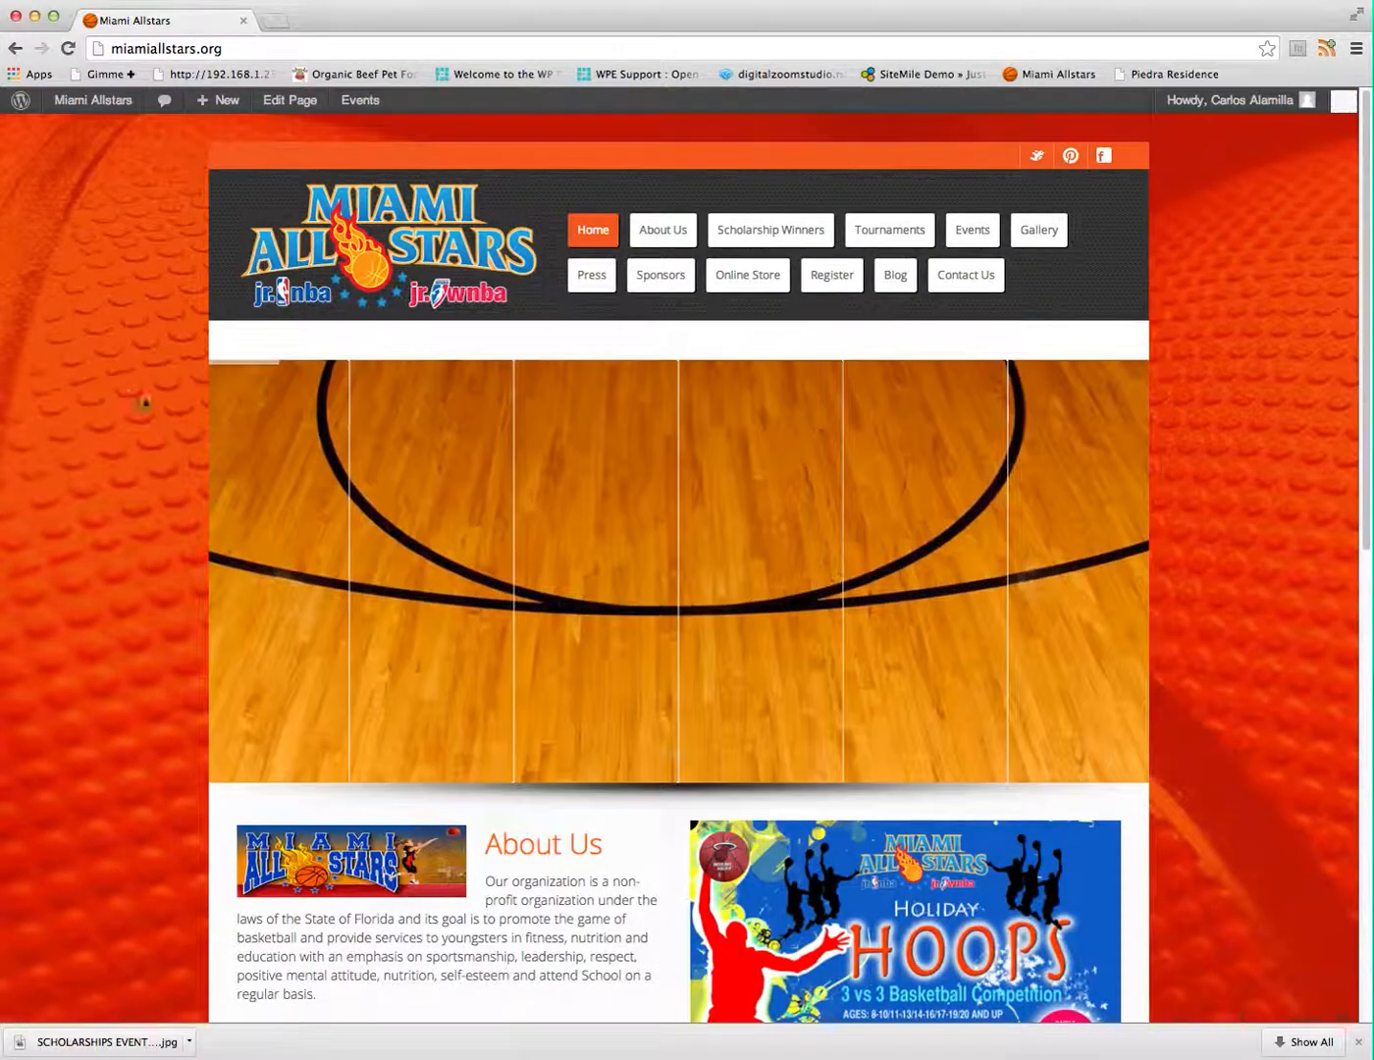
scroll(298, 501, down, 5)
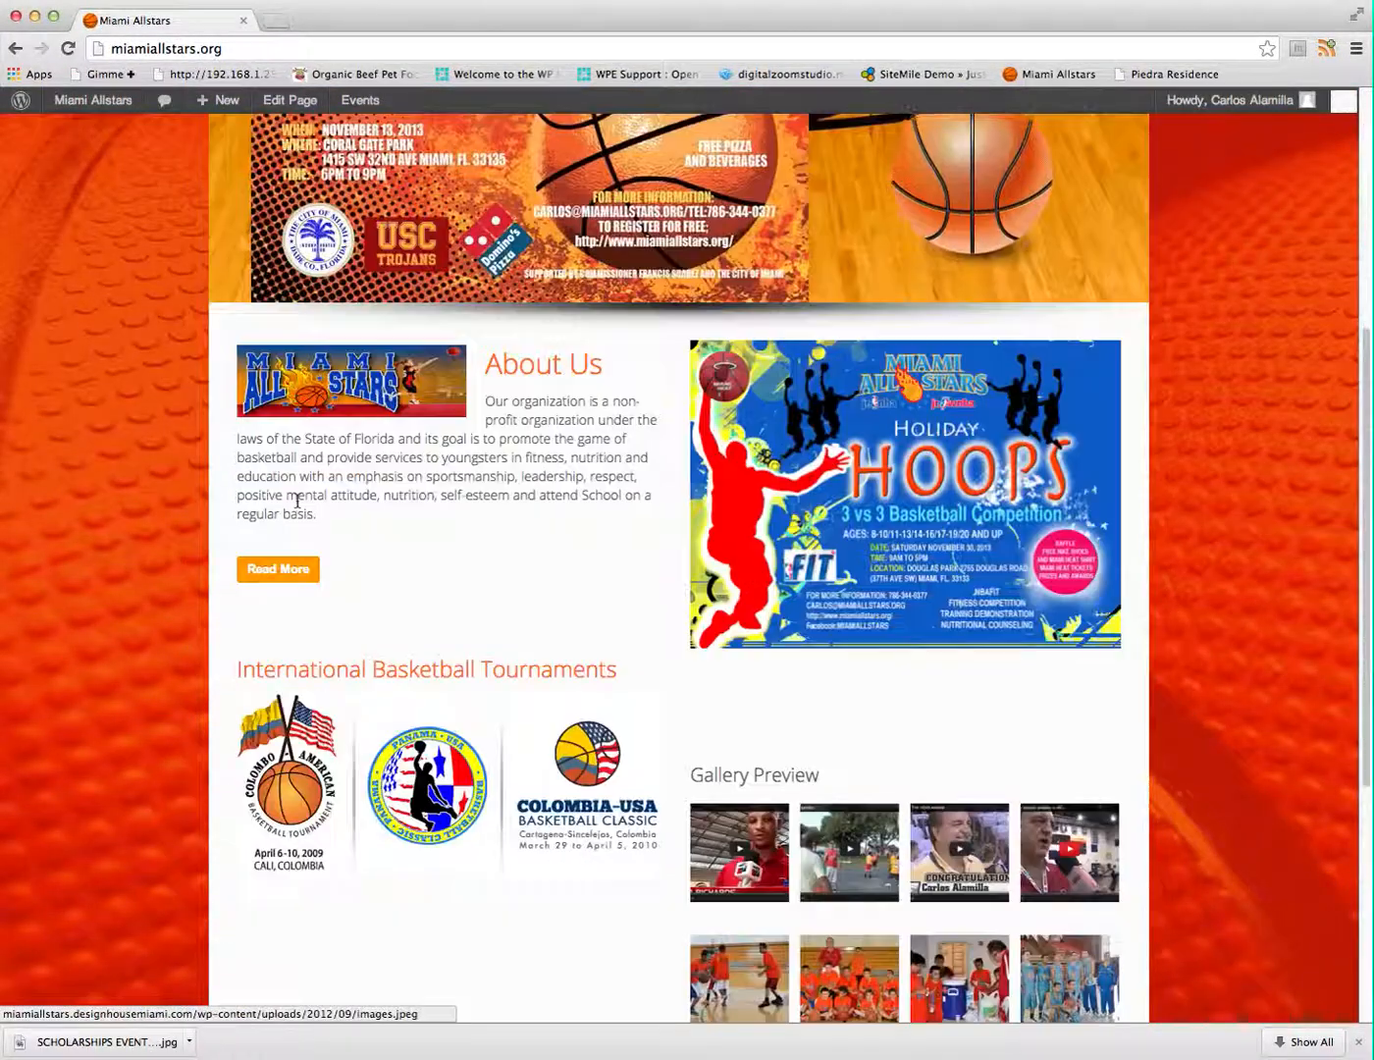
scroll(297, 501, down, 1)
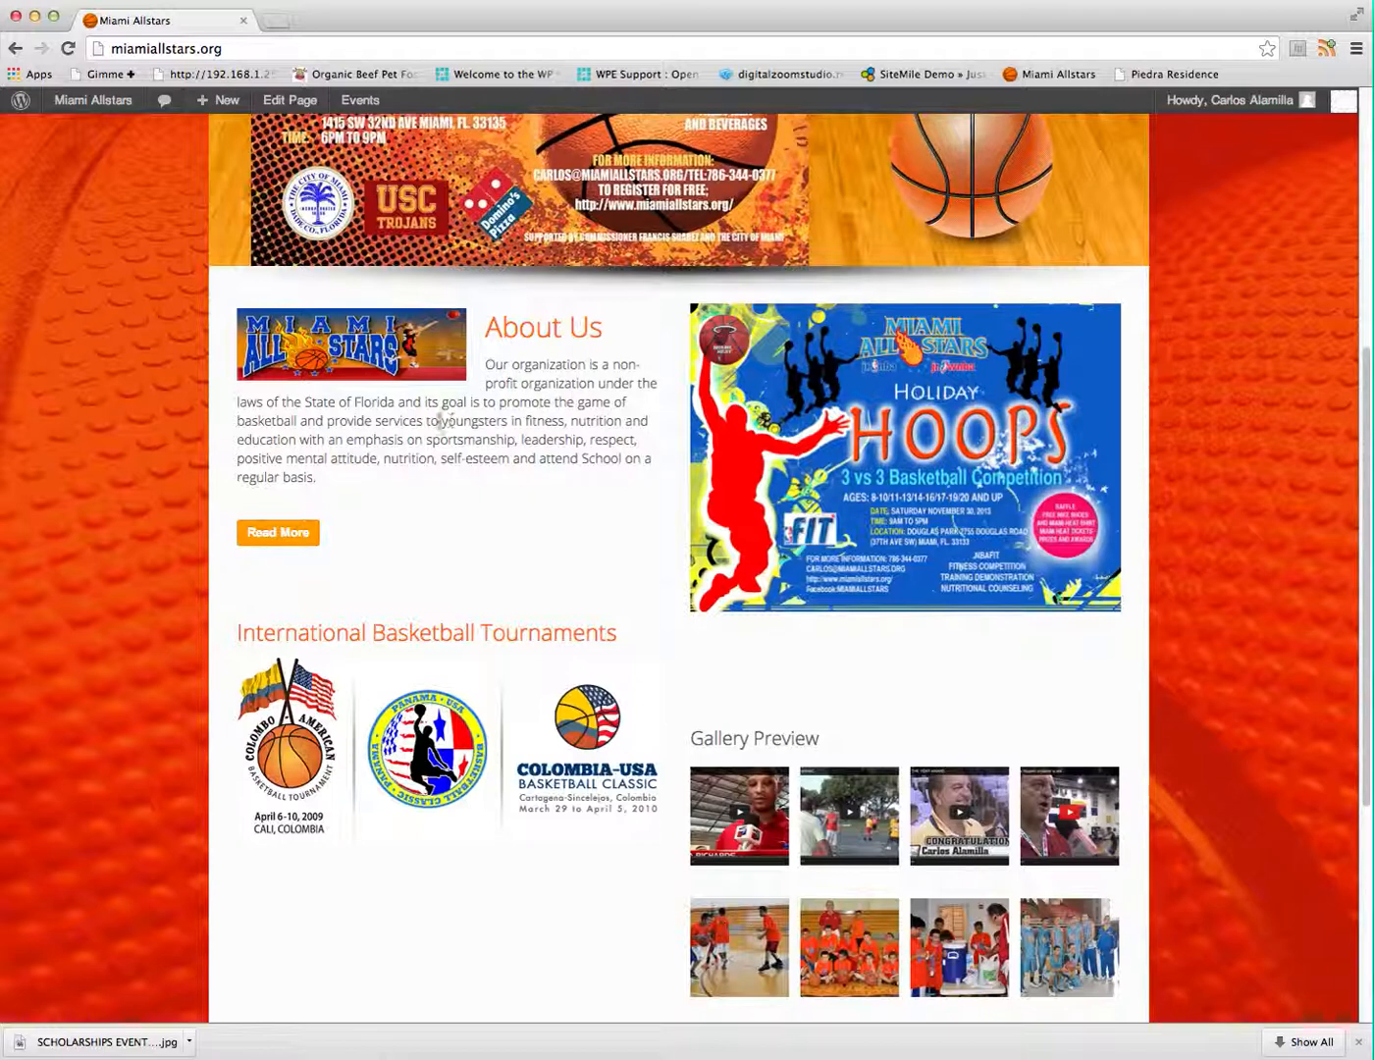
Edit the Home page again, change the "About Us" heading to "About Miami Allstars", and update the page
click(288, 106)
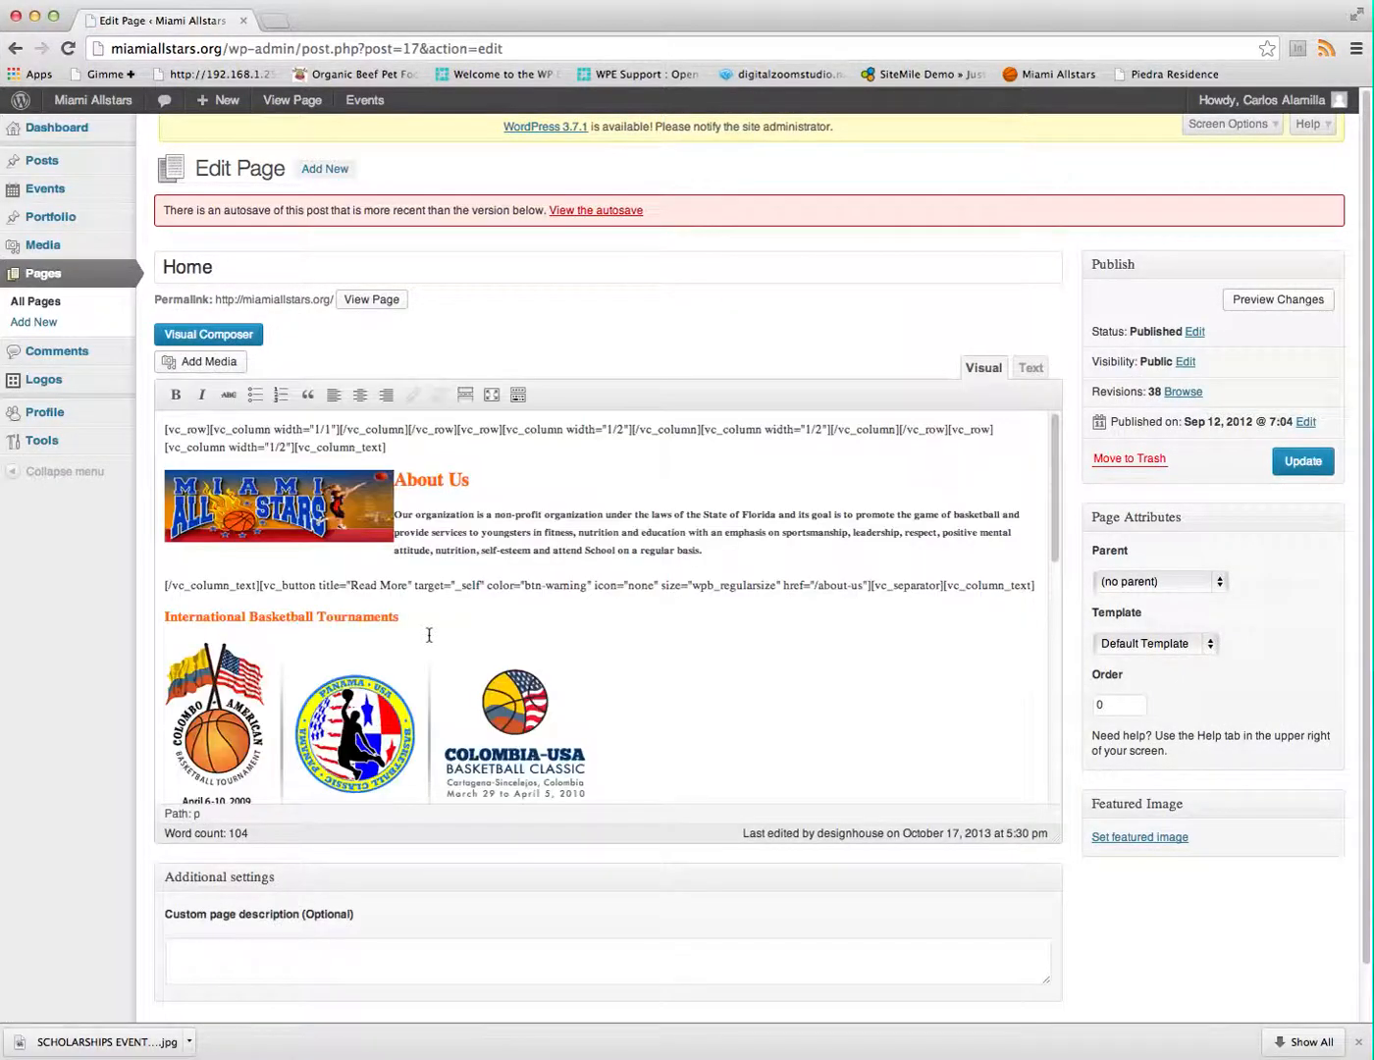
drag(396, 514, 536, 515)
click(595, 531)
mouse_move(471, 477)
mouse_down()
mouse_move(394, 478)
mouse_move(449, 477)
mouse_up()
click(462, 479)
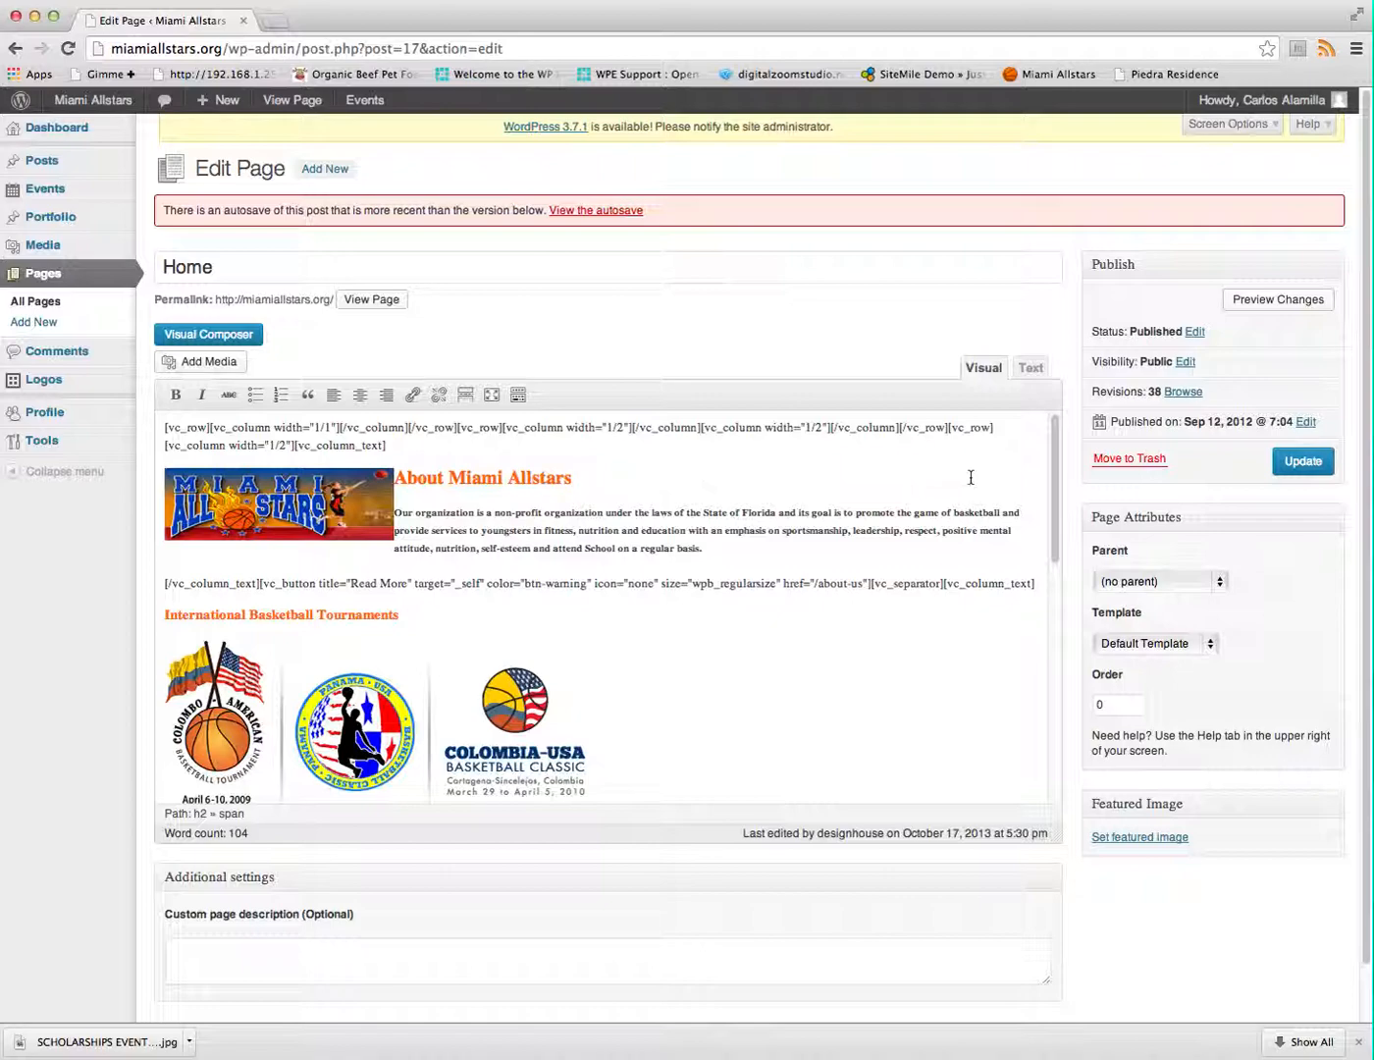
click(1287, 465)
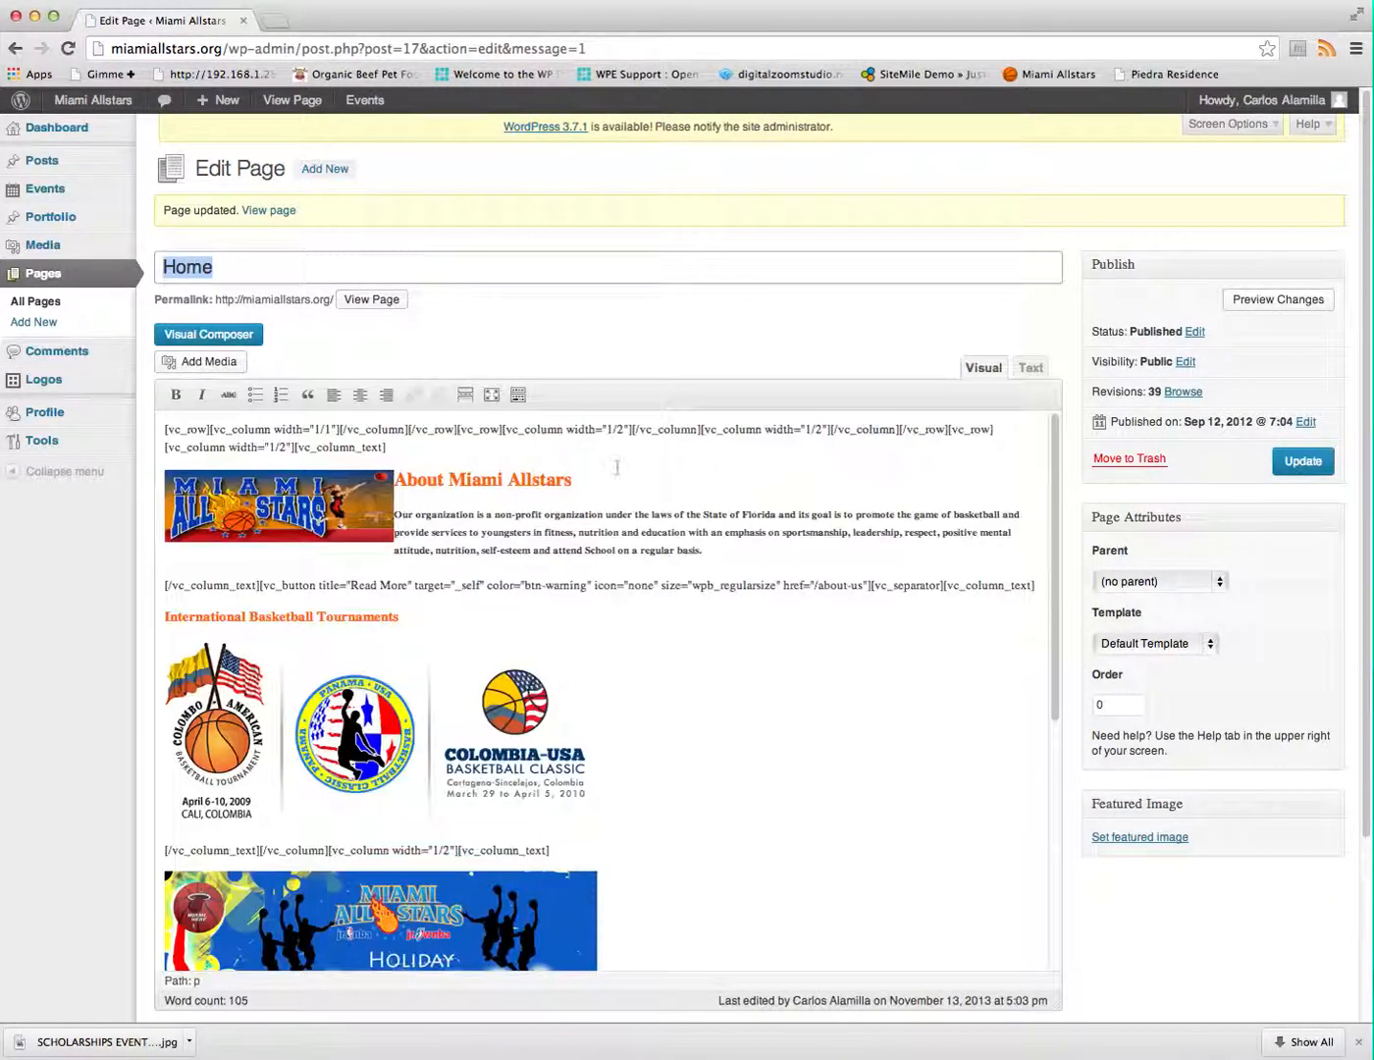
Examine the layout shortcodes and the organization description under the About Miami Allstars heading in the Home page content
drag(399, 447, 158, 422)
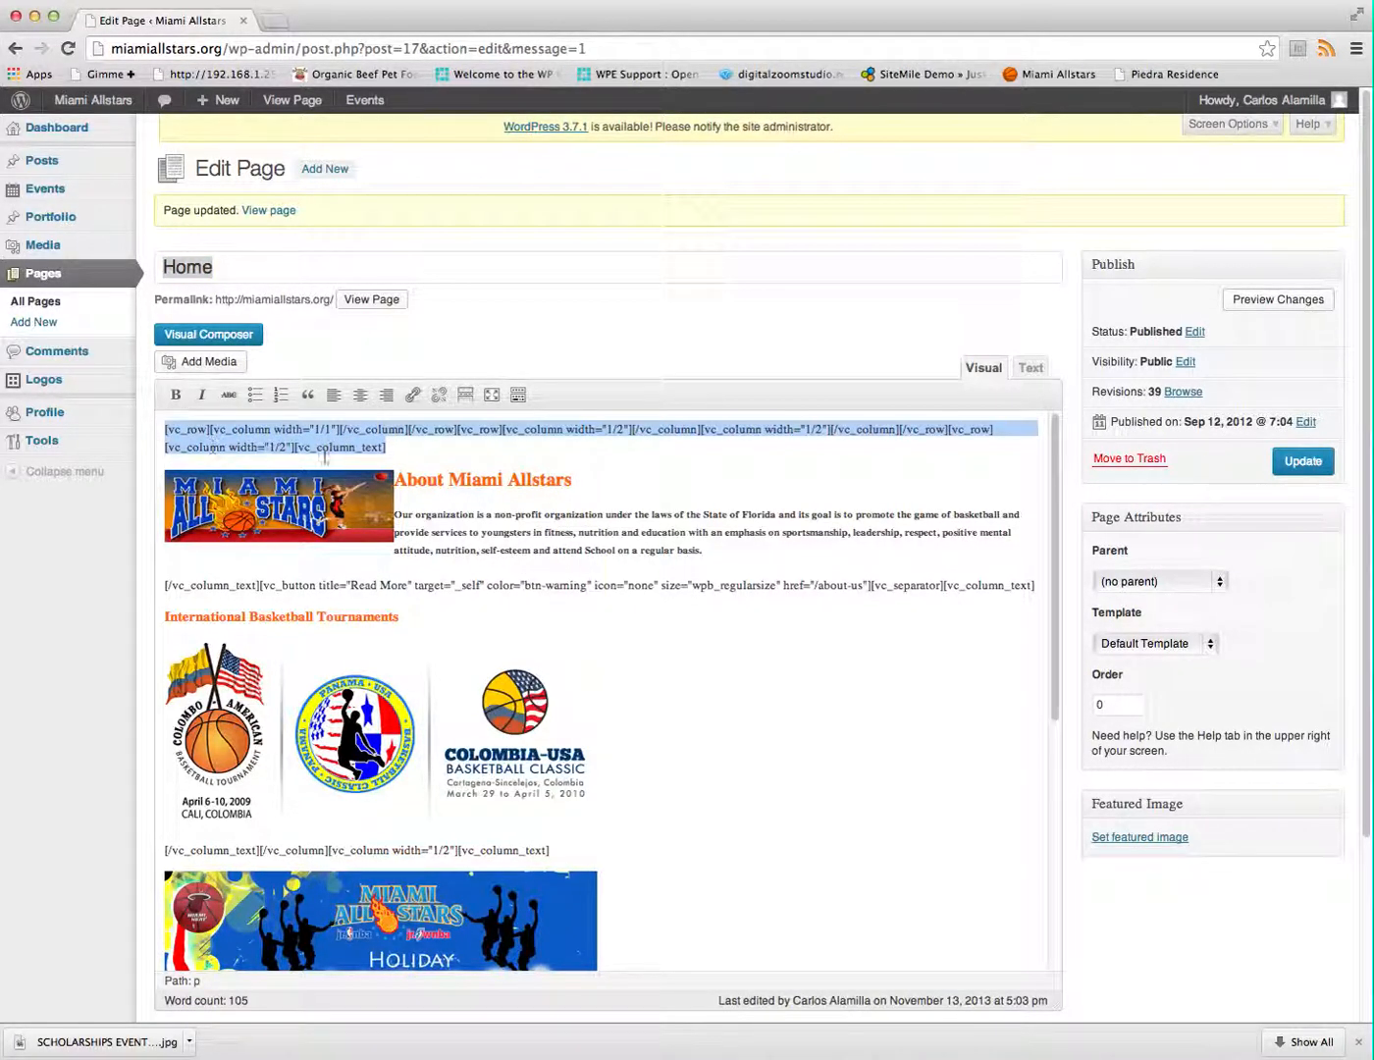
click(407, 448)
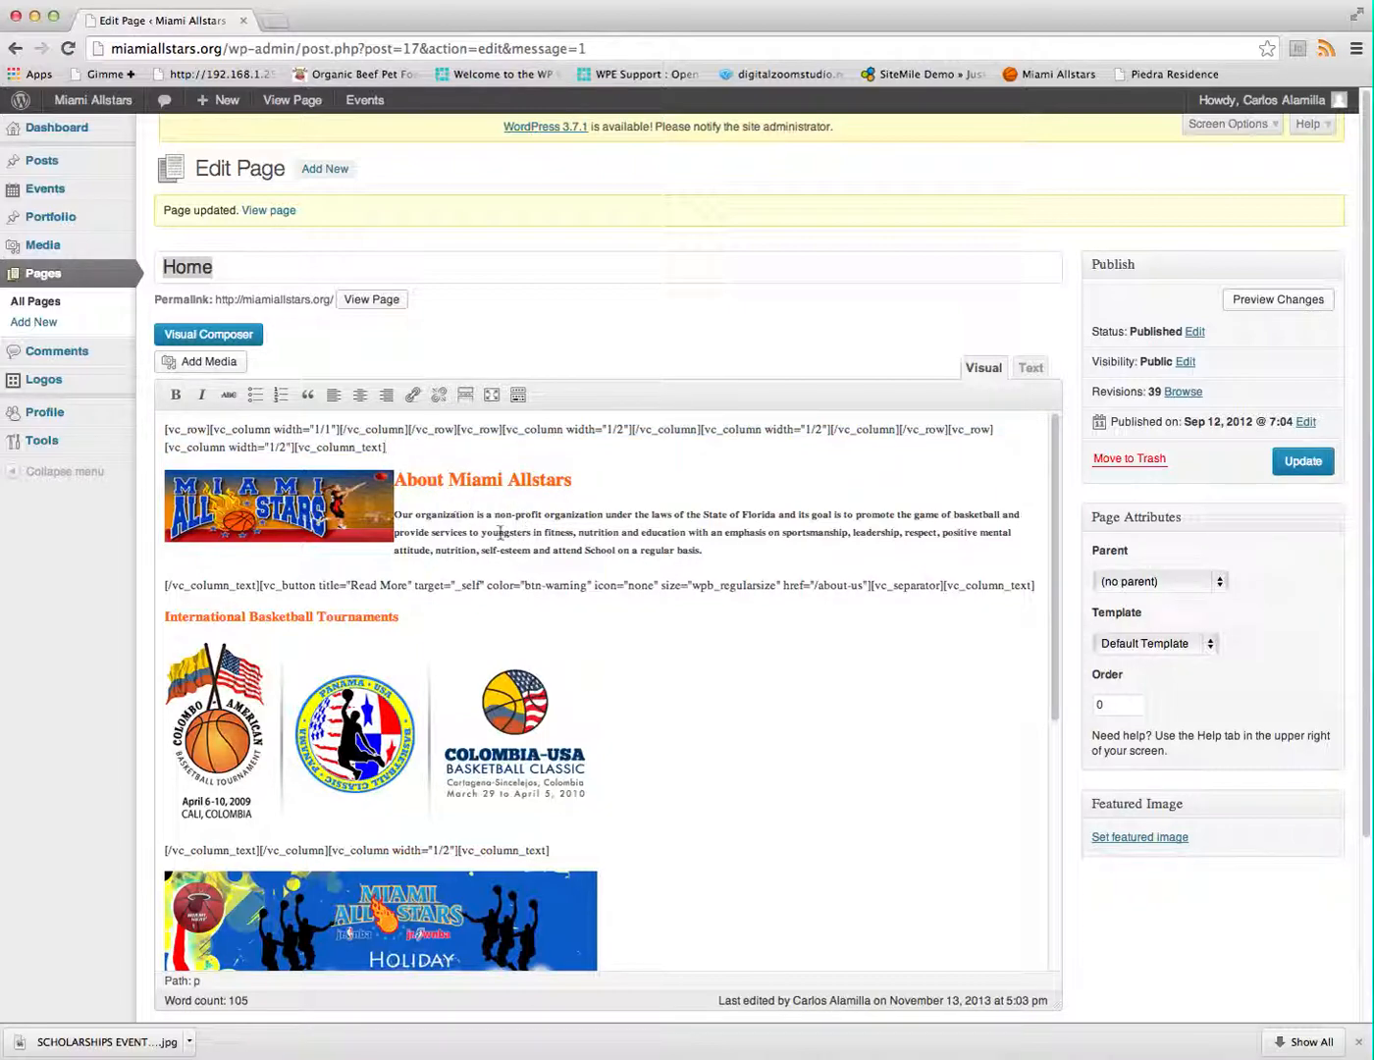
drag(395, 514, 615, 514)
click(598, 514)
scroll(520, 626, down, 2)
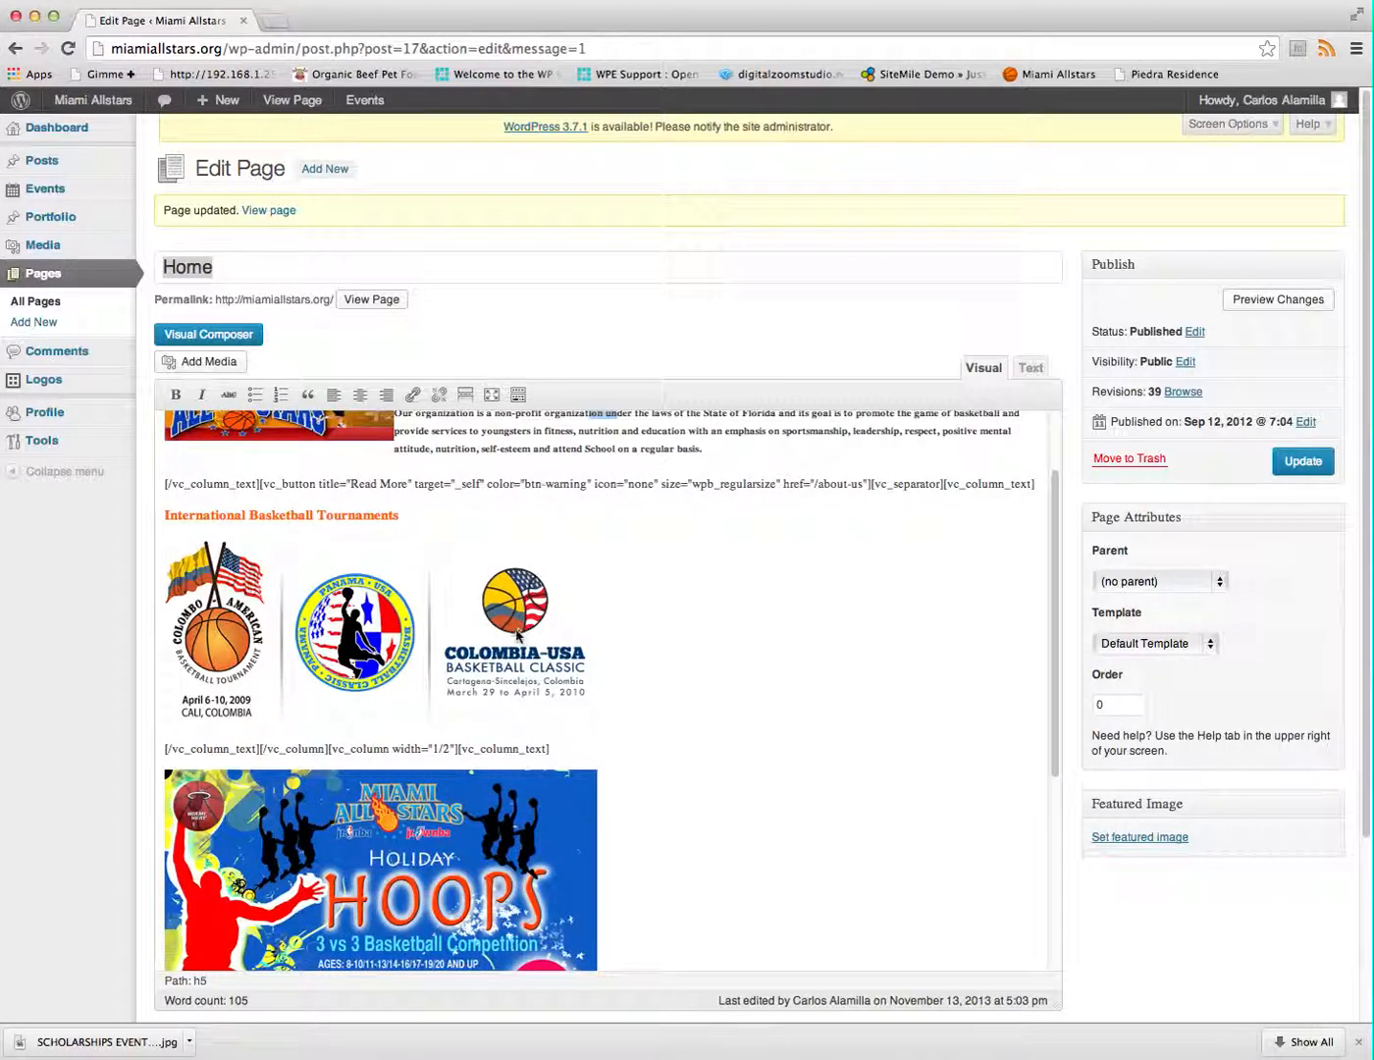
Inspect the basic and advanced image settings of the tournament logos picture and close them without changes
click(536, 636)
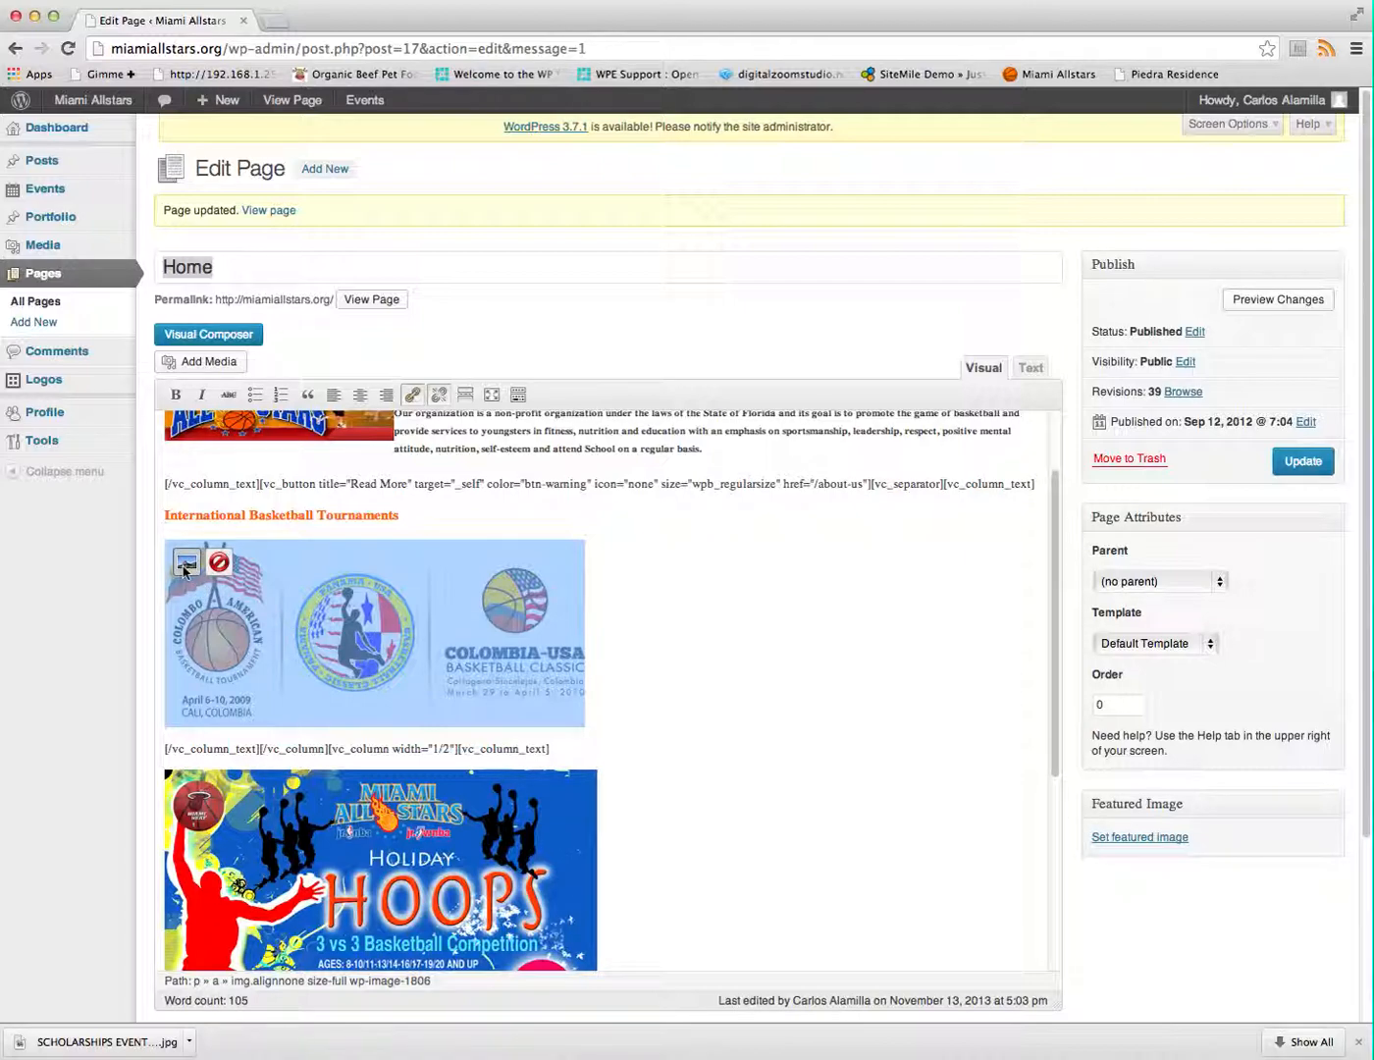
click(186, 563)
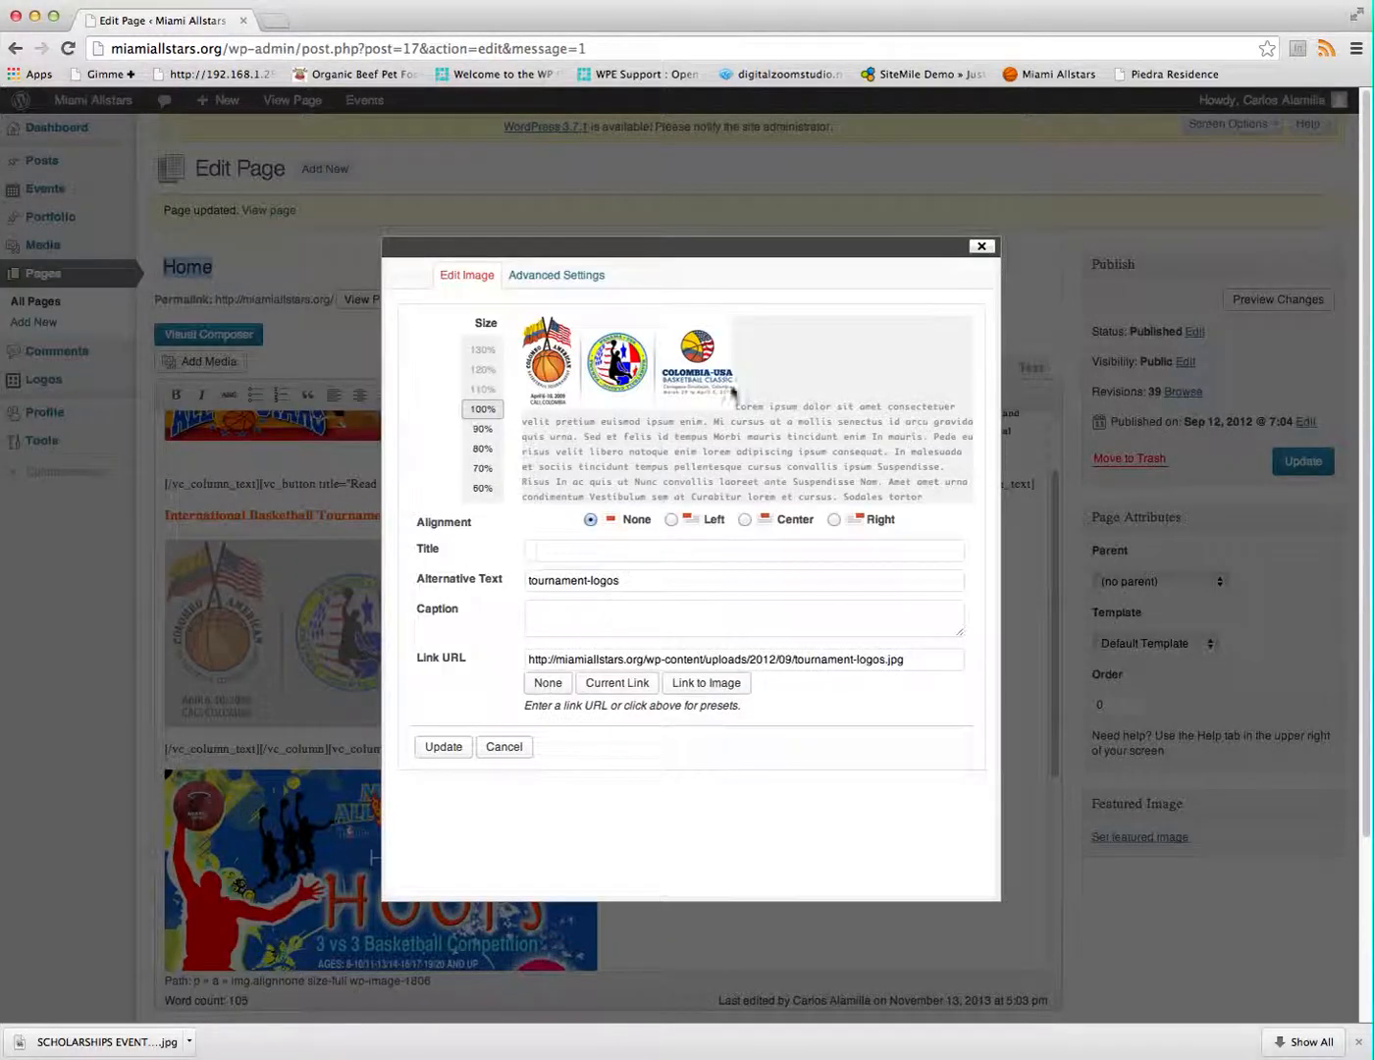
click(571, 282)
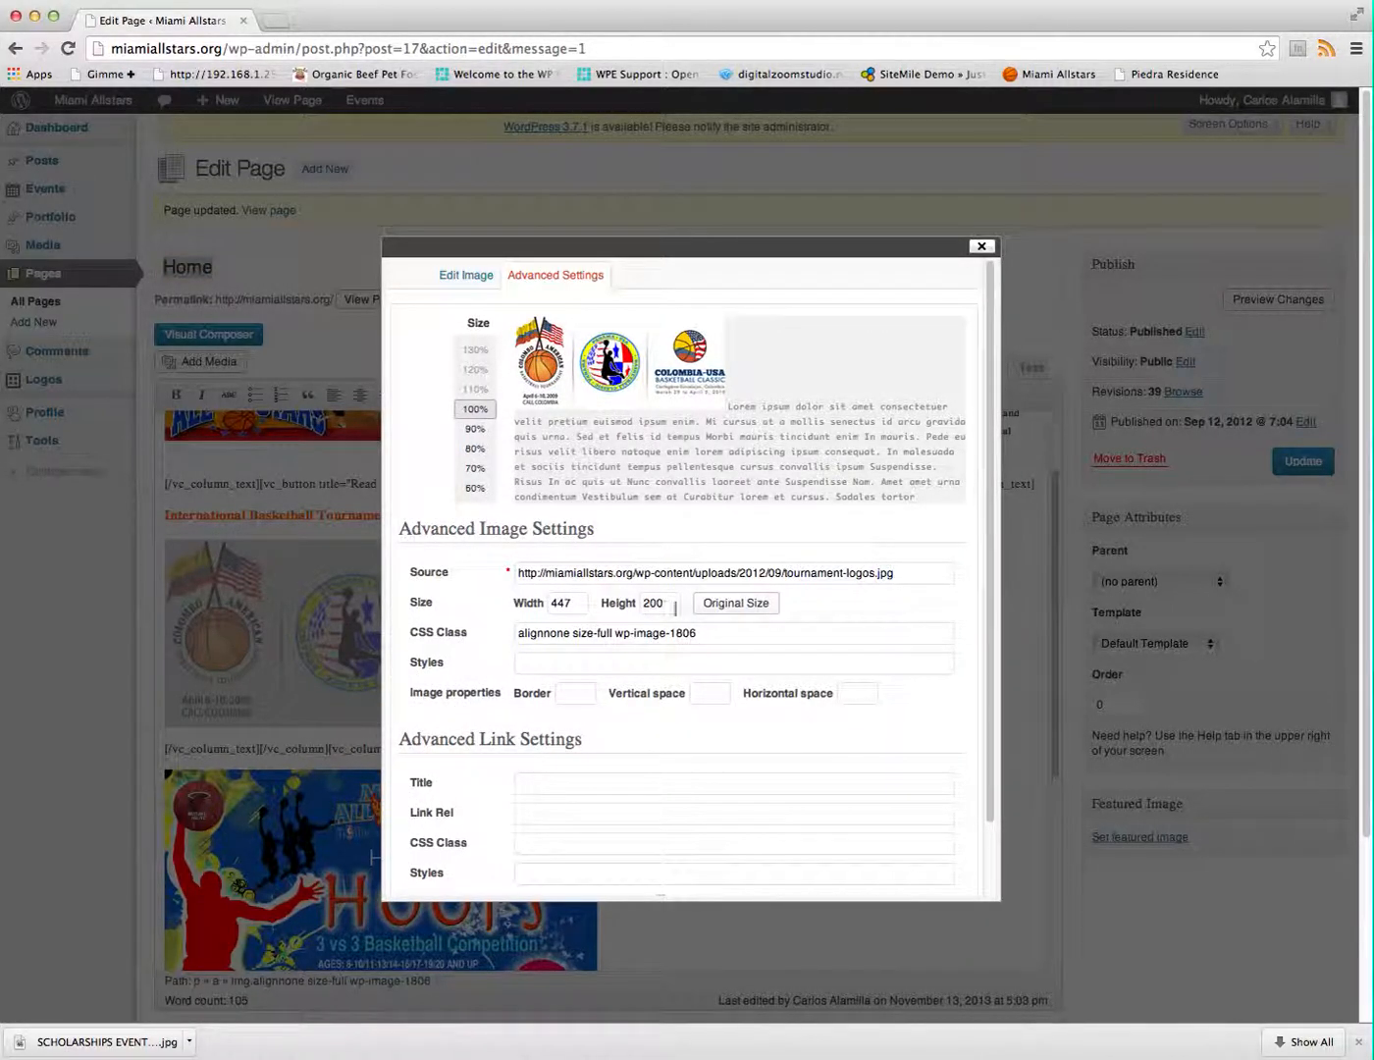
click(981, 245)
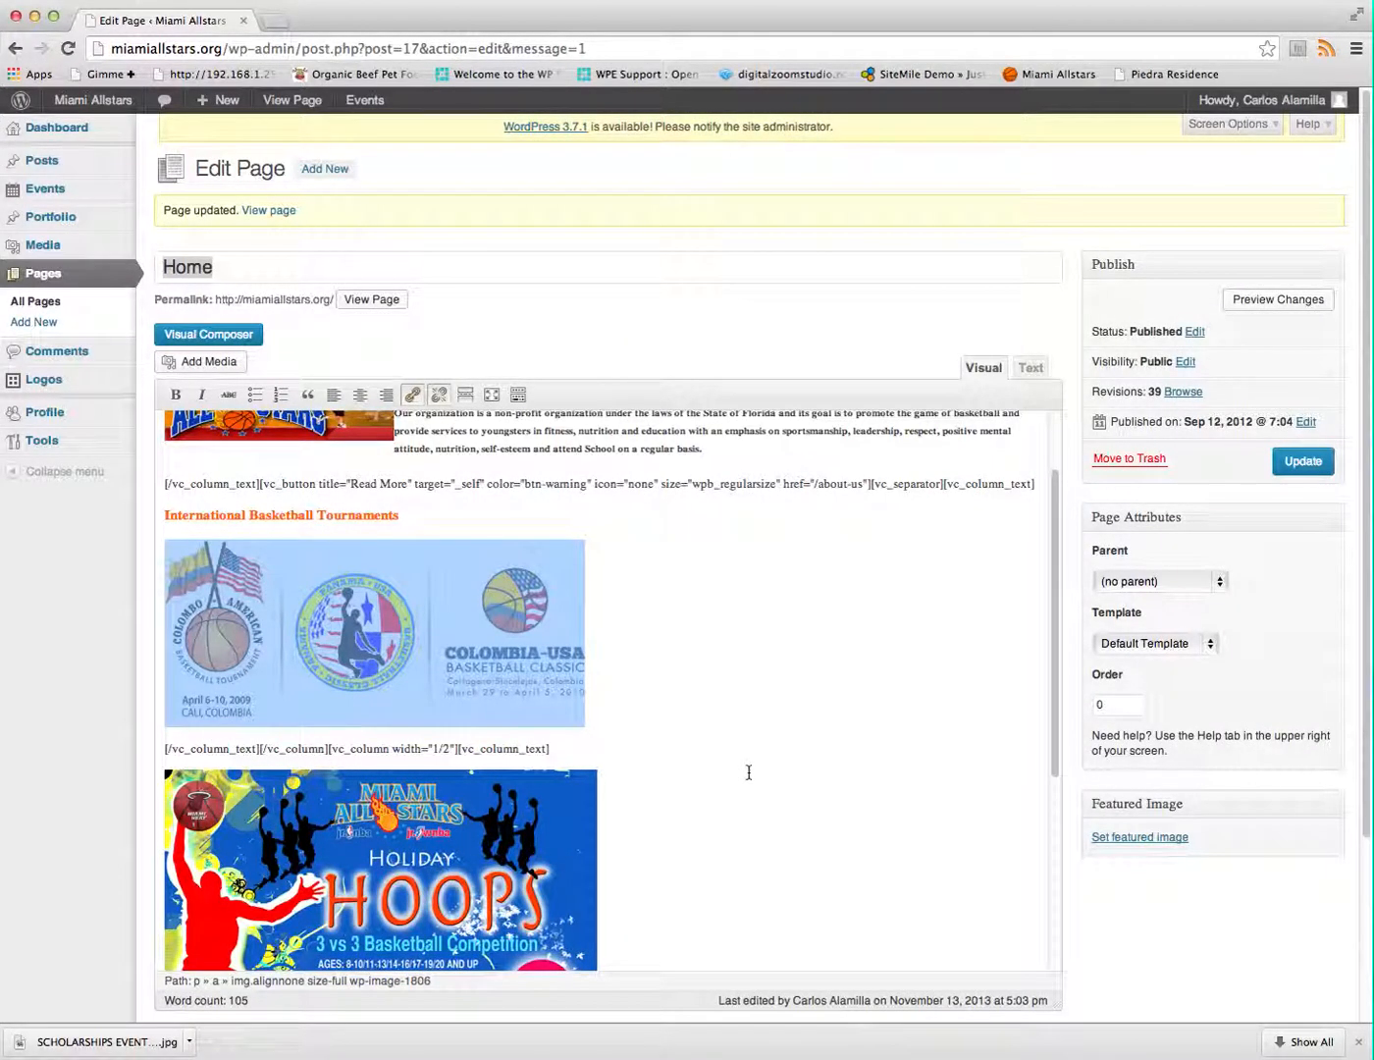
Review the Home page's editable headings, paragraph and images, from the About Miami Allstars section to the sponsors section
scroll(747, 774, down, 10)
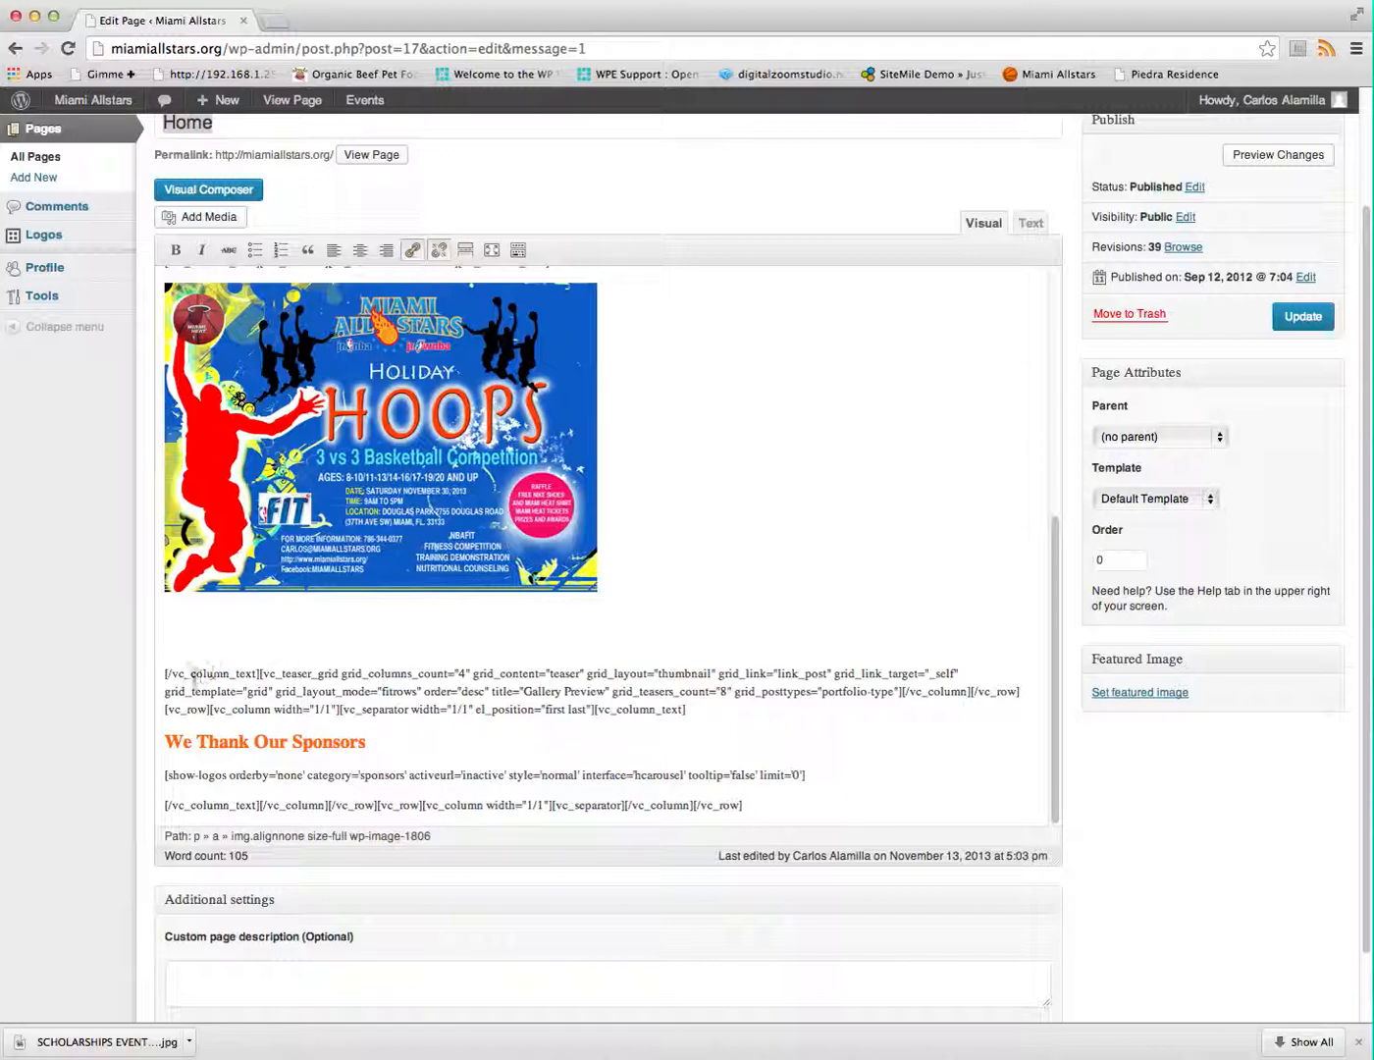
scroll(606, 717, up, 10)
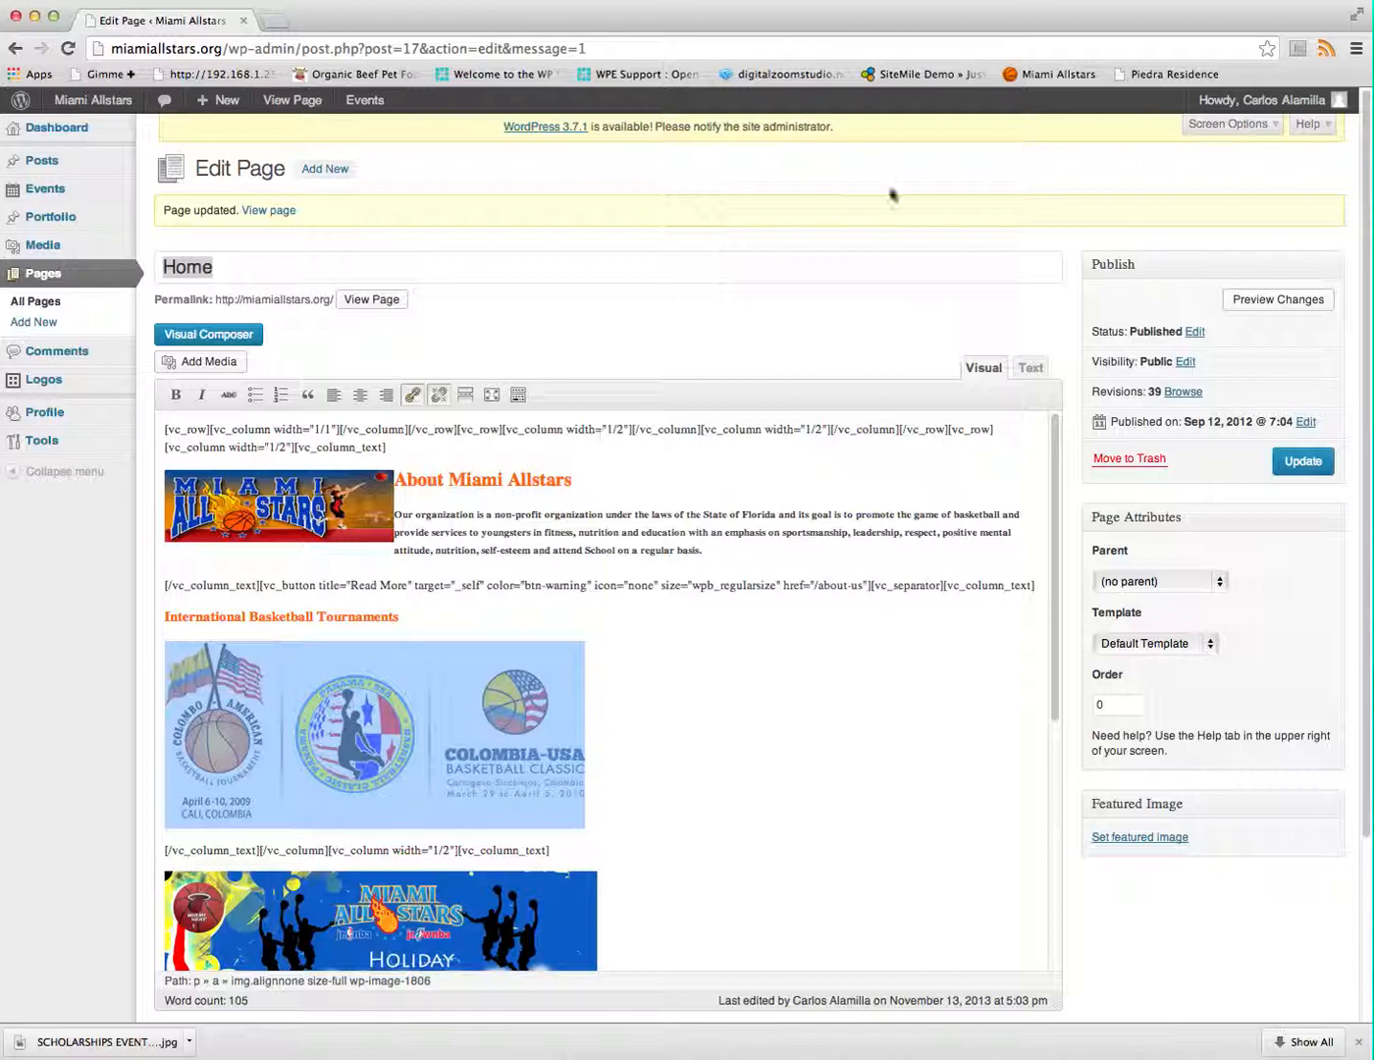
mouse_move(97, 111)
drag(426, 513, 559, 553)
drag(449, 476, 504, 476)
drag(337, 613, 185, 617)
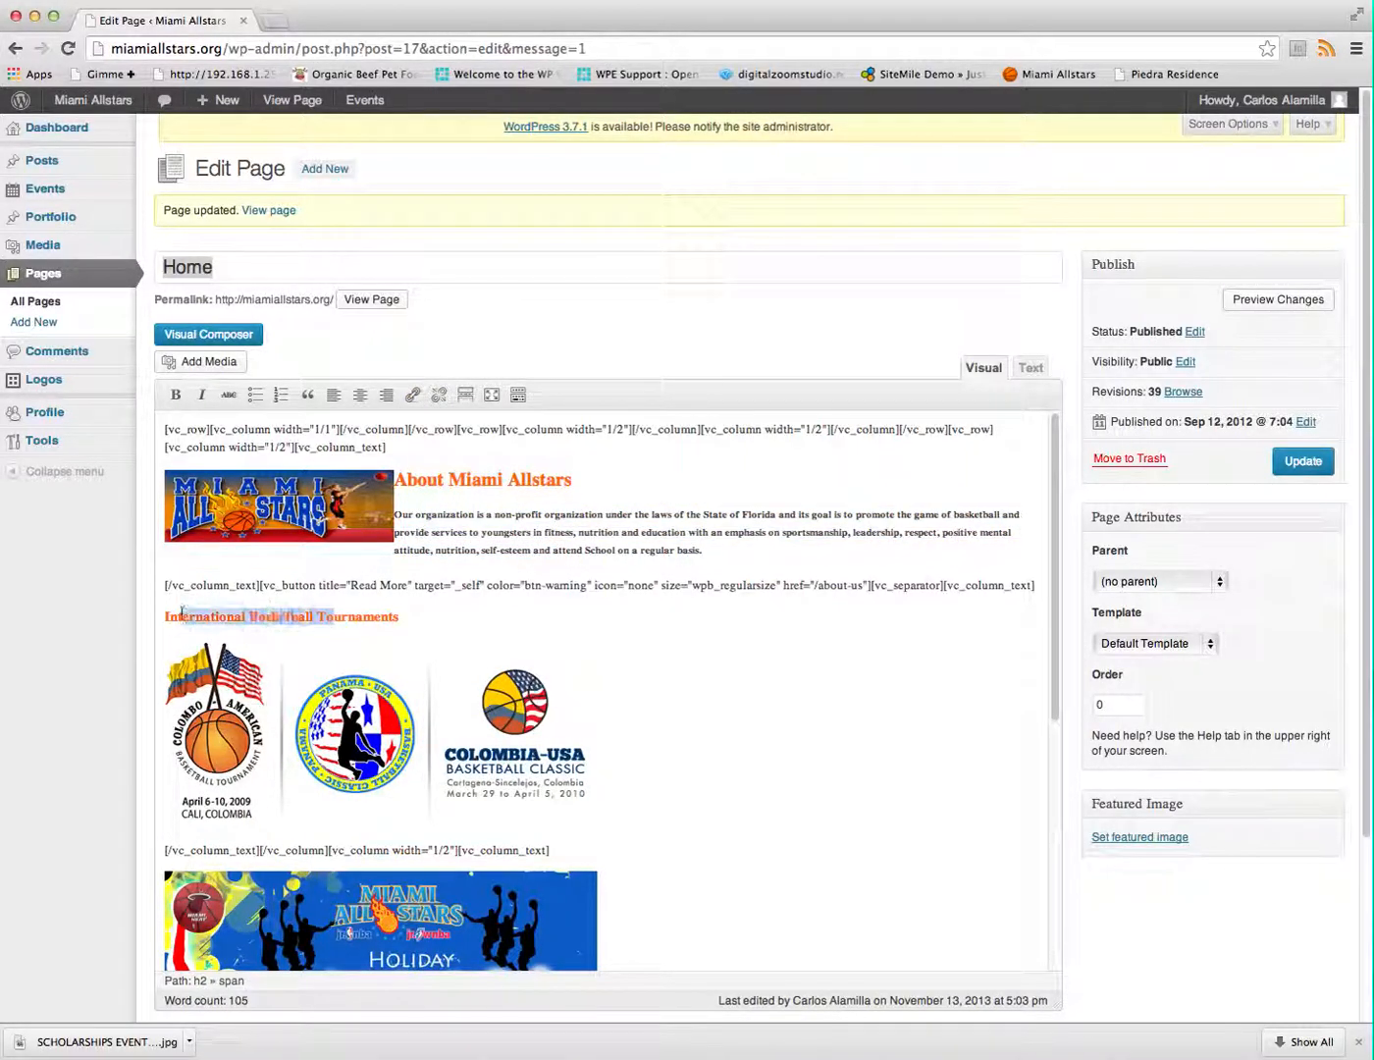
click(356, 751)
click(384, 905)
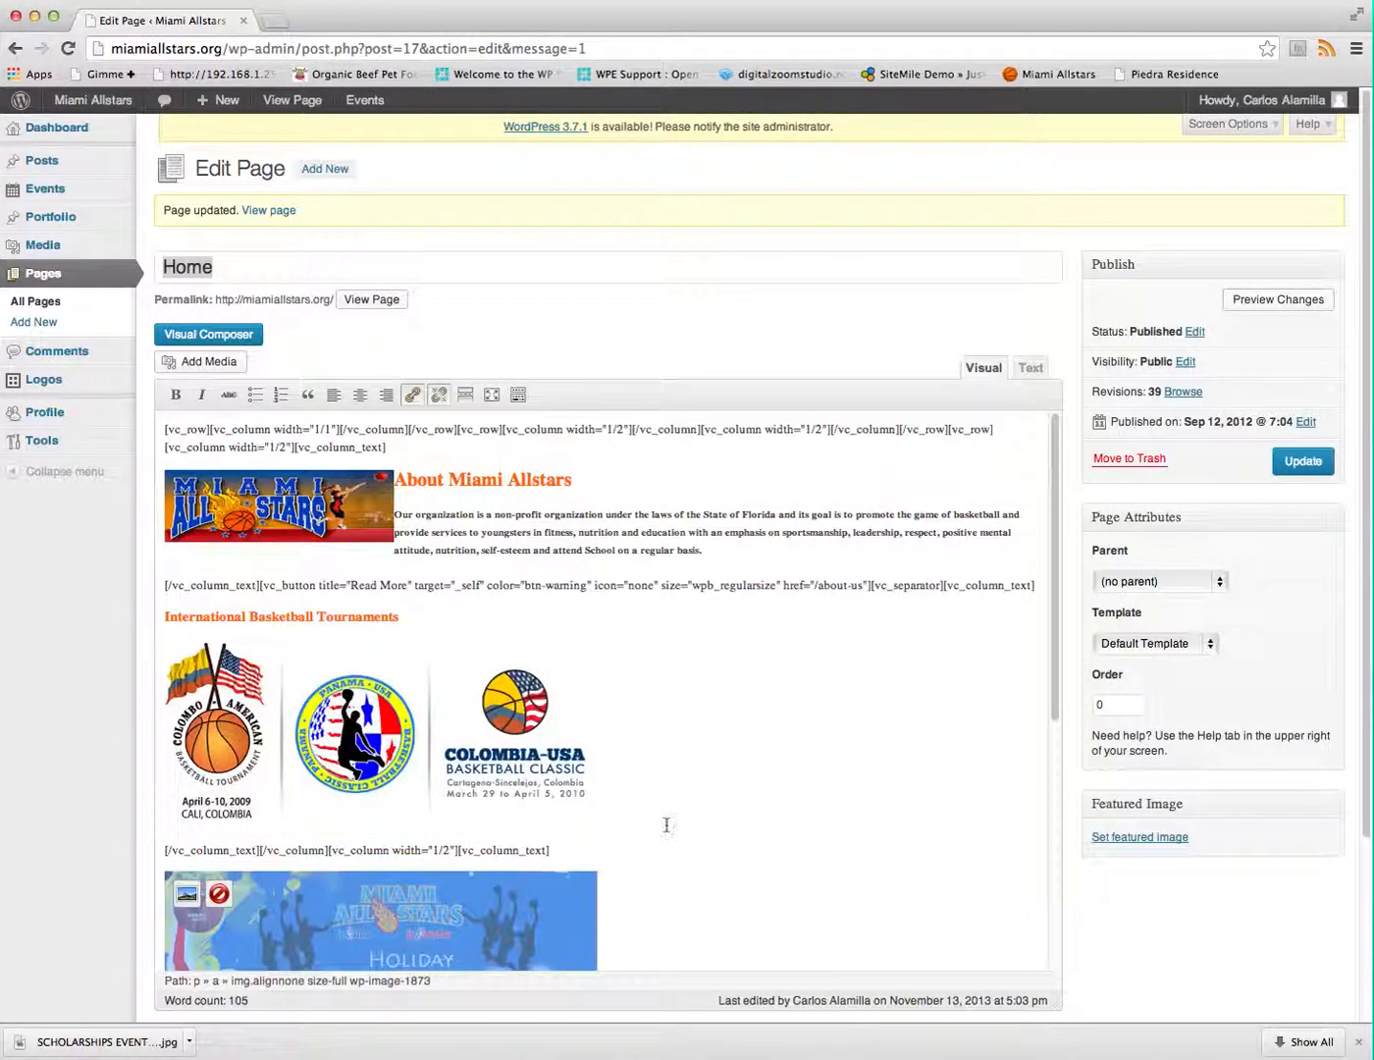
scroll(666, 824, down, 5)
drag(329, 884, 204, 887)
scroll(709, 880, up, 5)
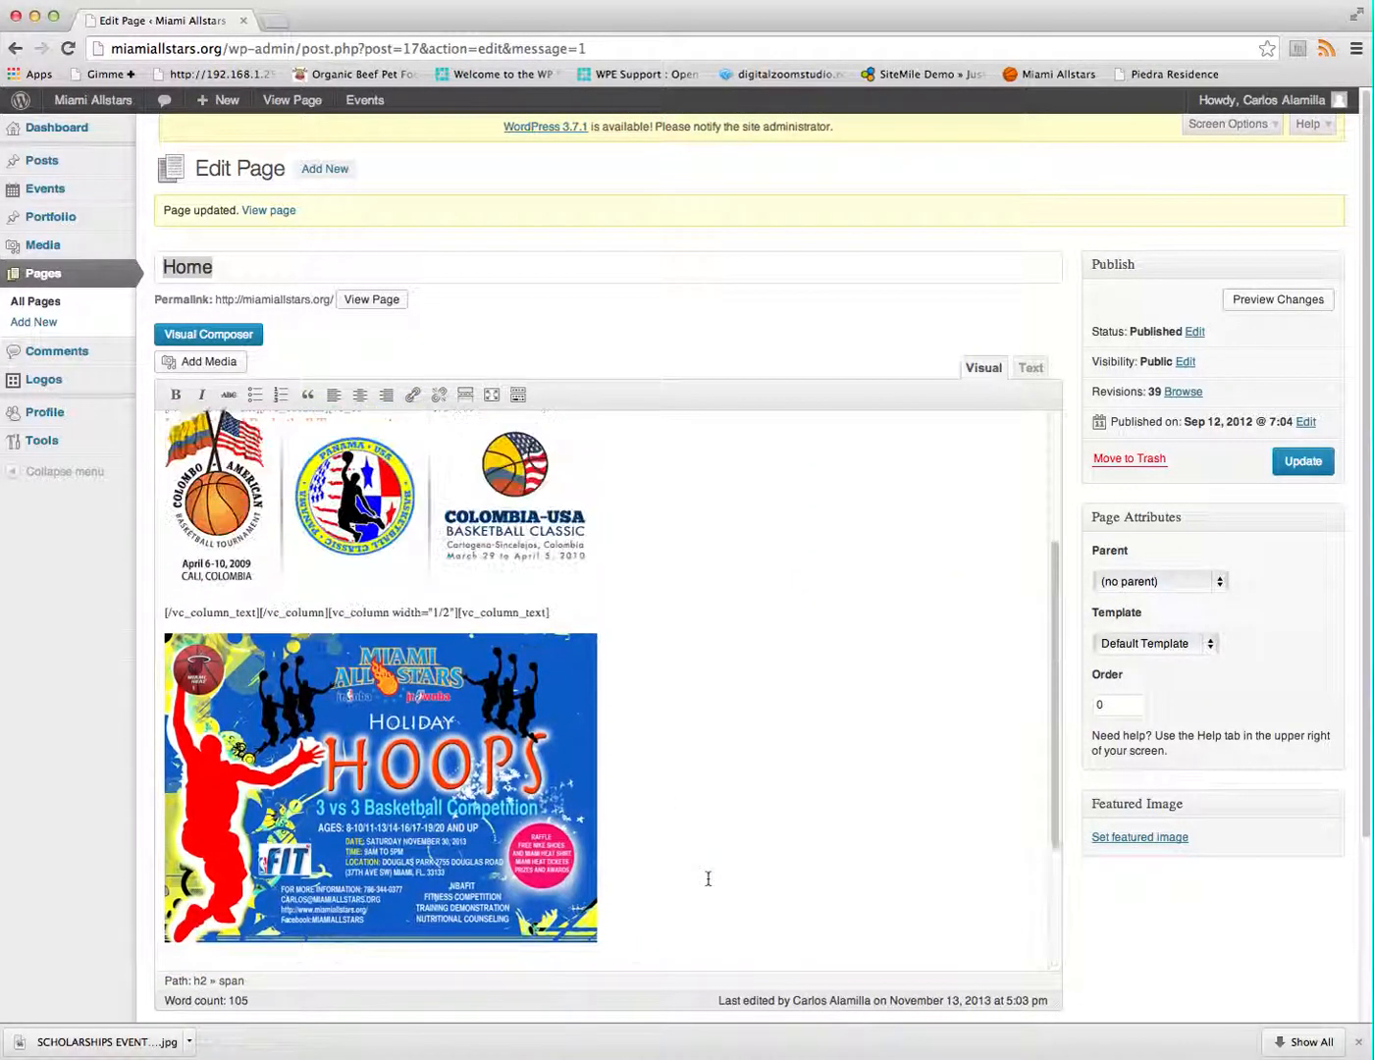
Update the Home page and open the public home page at its About Miami Allstars section
click(1303, 460)
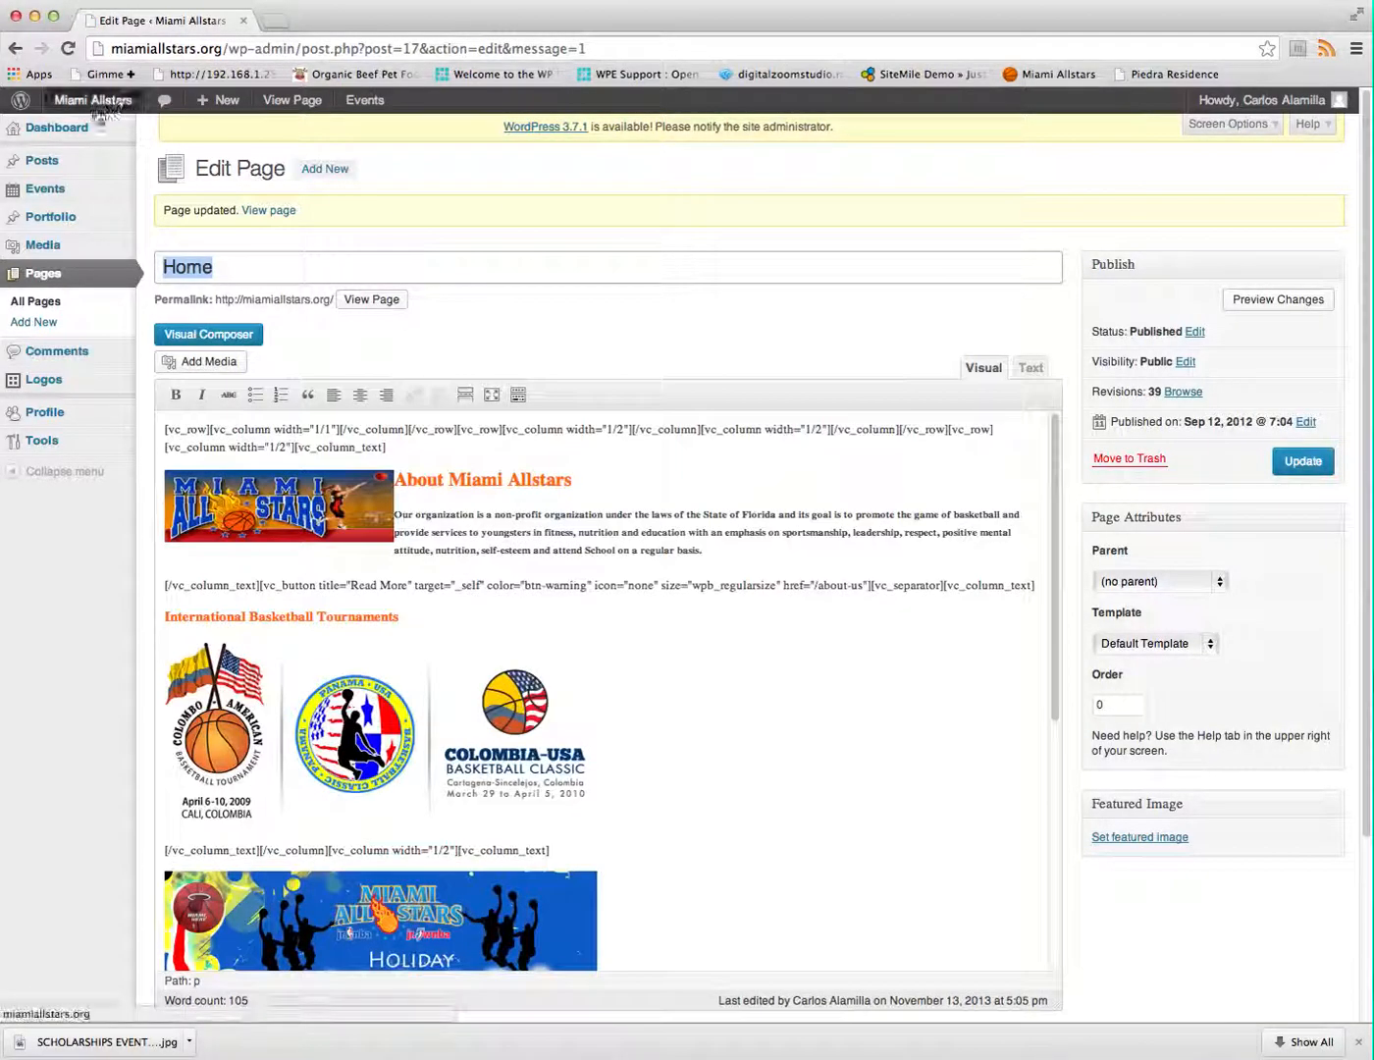
click(109, 104)
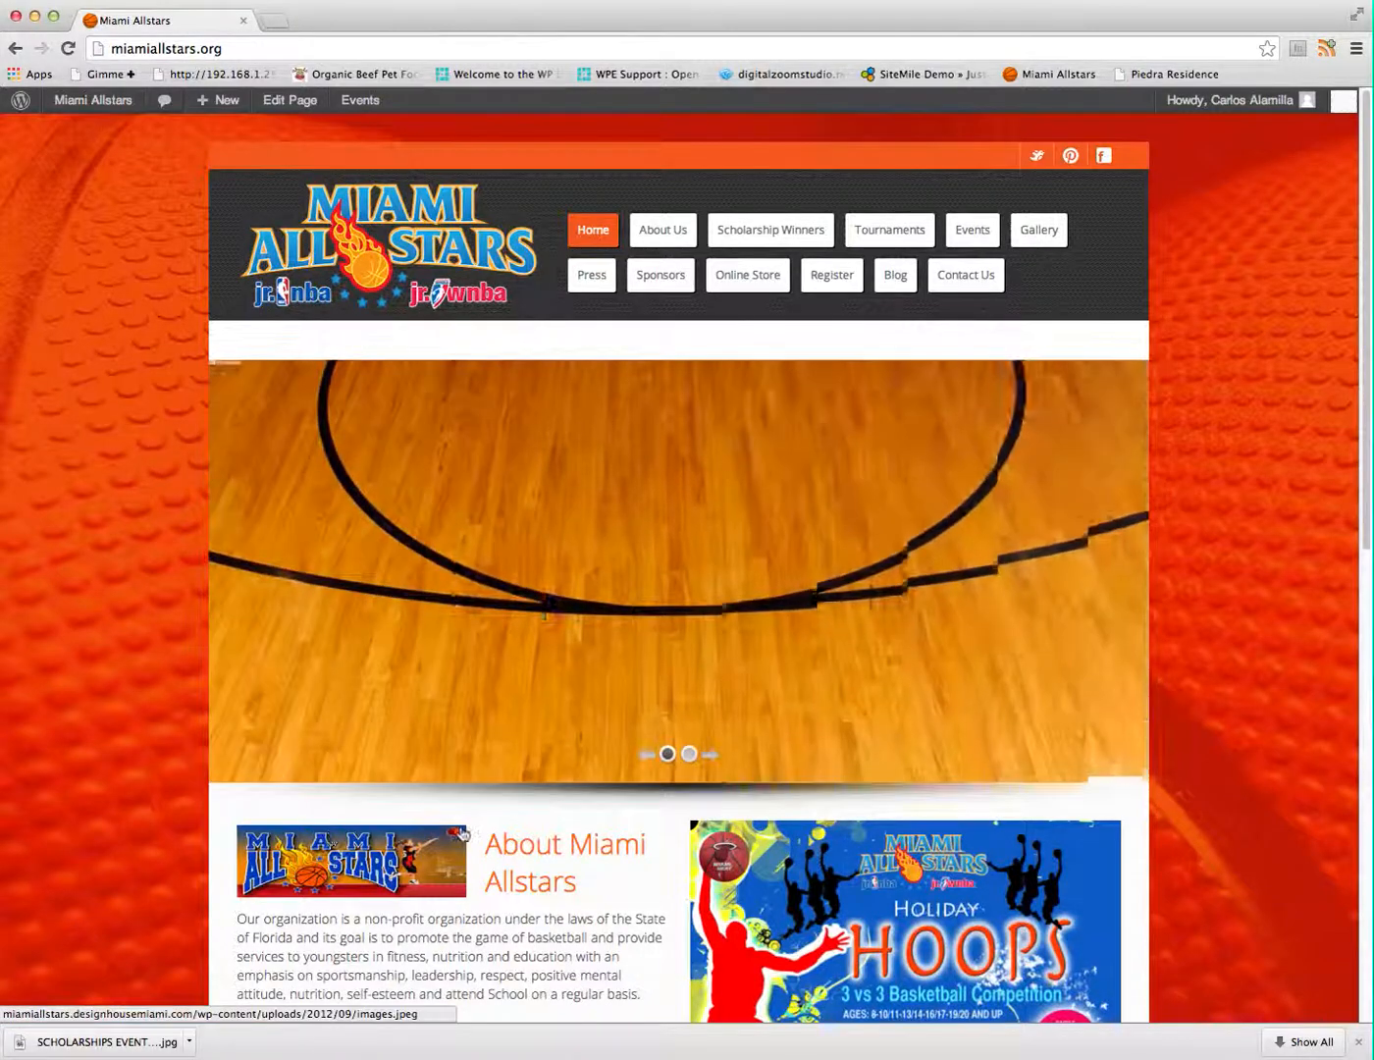
scroll(463, 828, down, 2)
scroll(462, 827, down, 10)
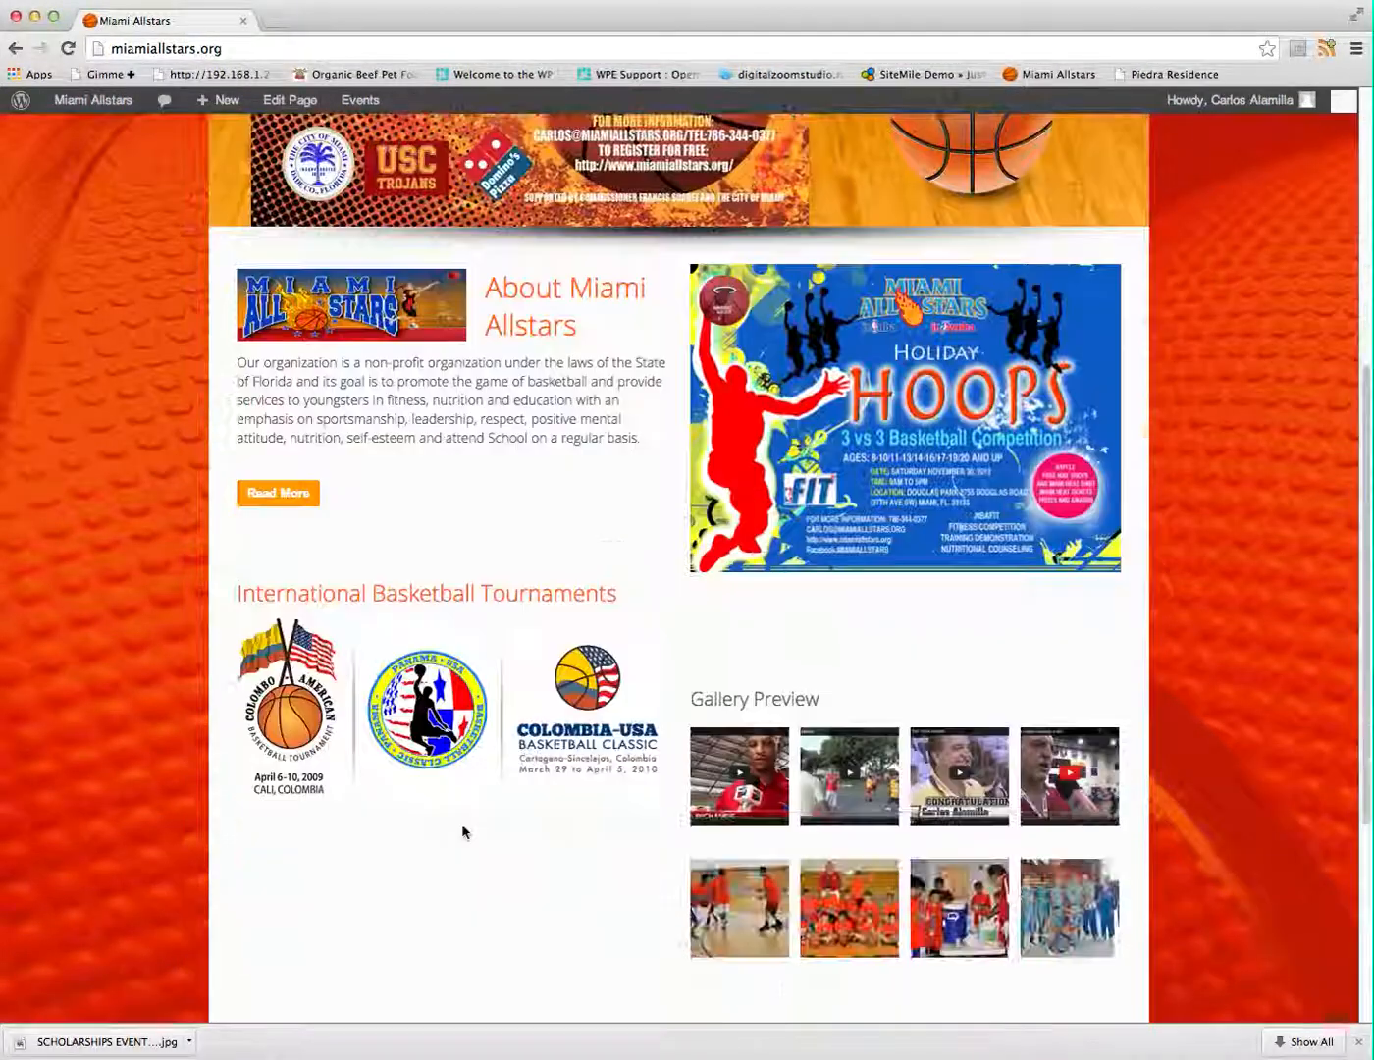
scroll(396, 573, up, 3)
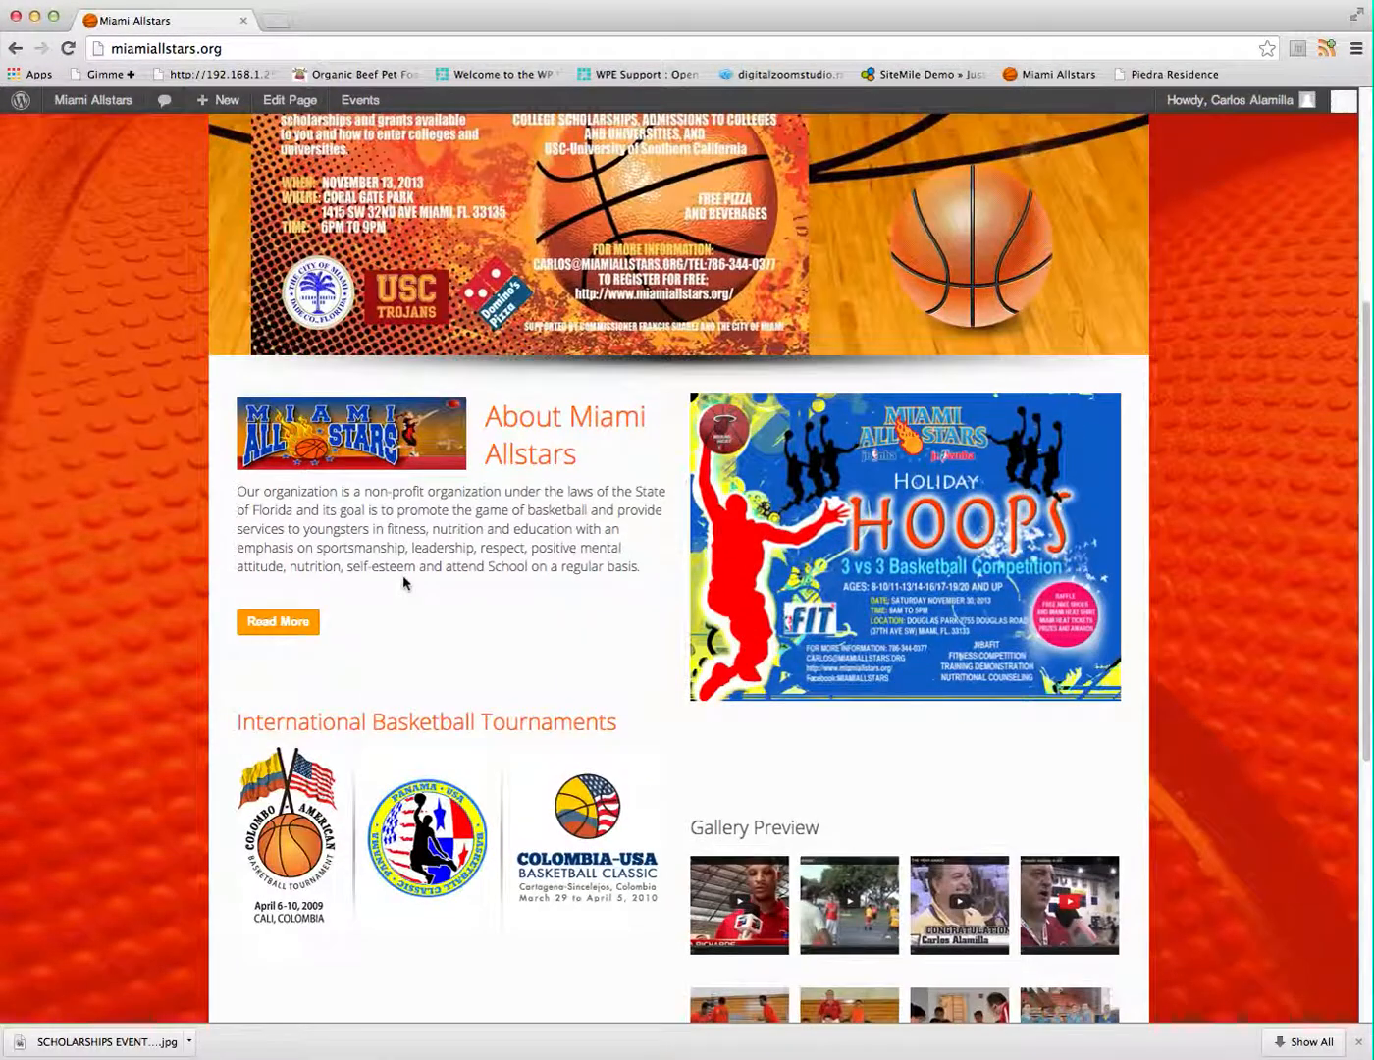
Examine the public home page's texts, banner, tournament logos, gallery preview and sponsors carousel
drag(286, 509, 634, 562)
drag(504, 422, 537, 448)
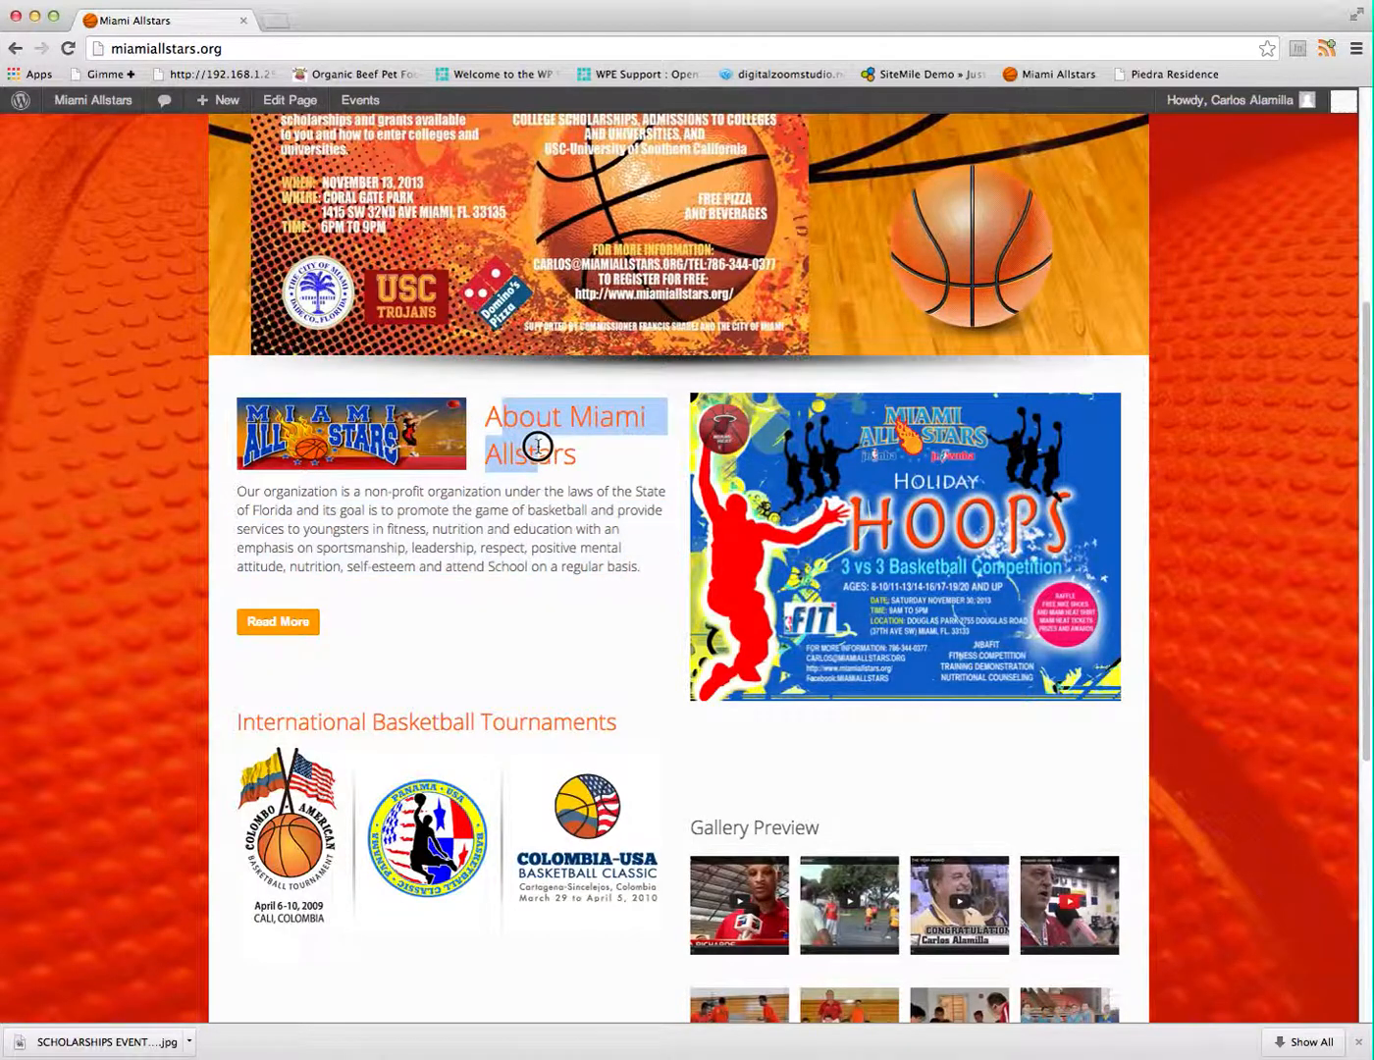
drag(324, 721, 475, 722)
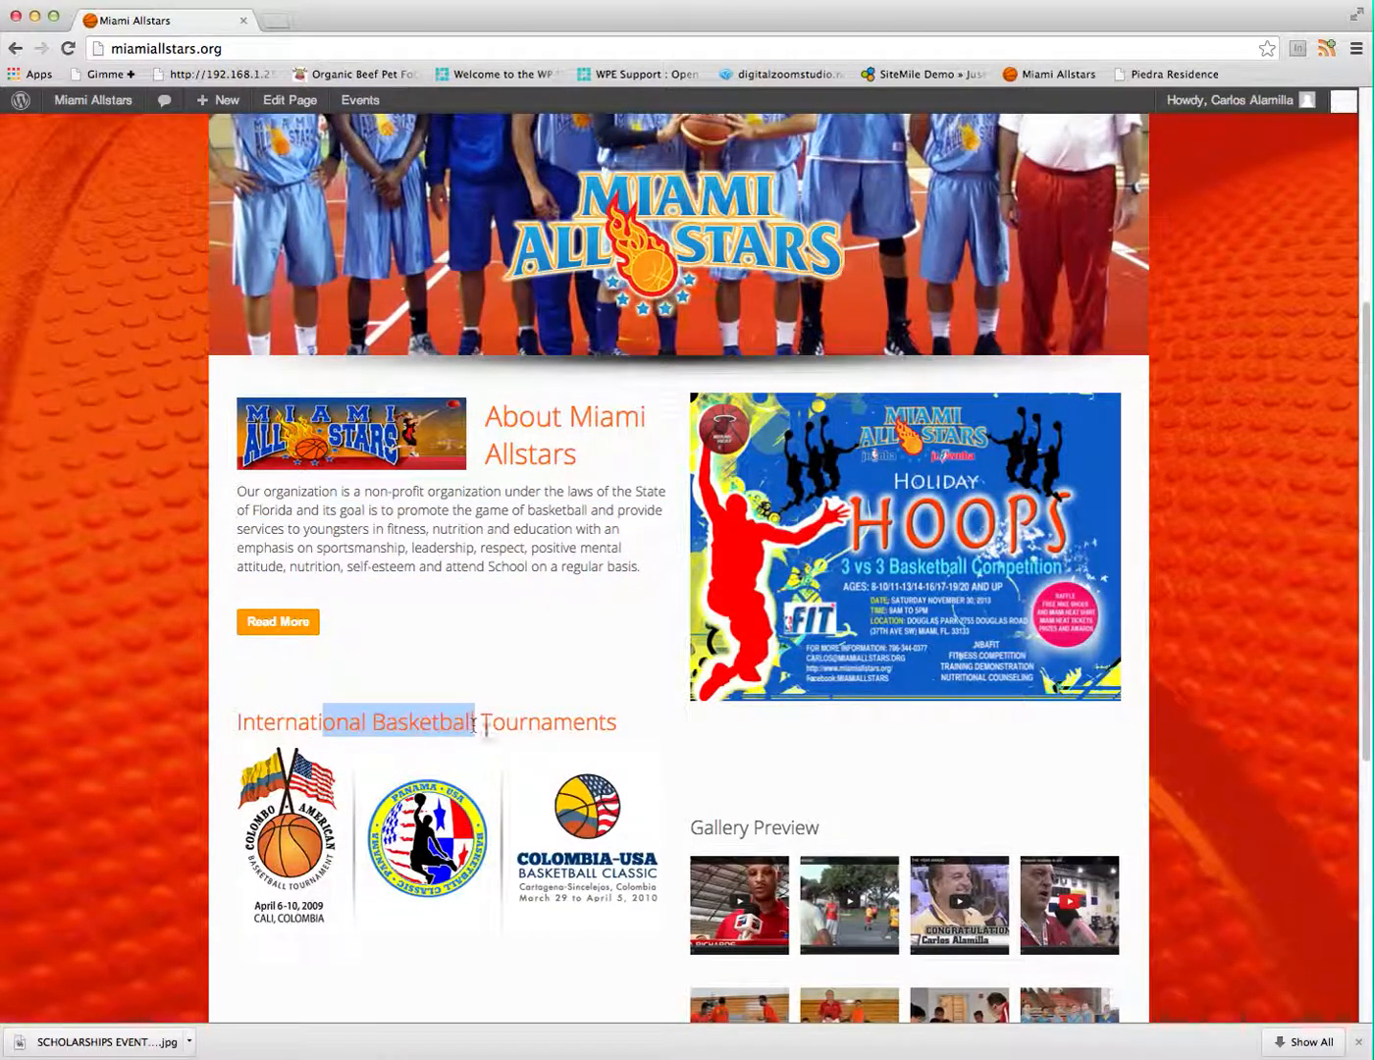
click(415, 475)
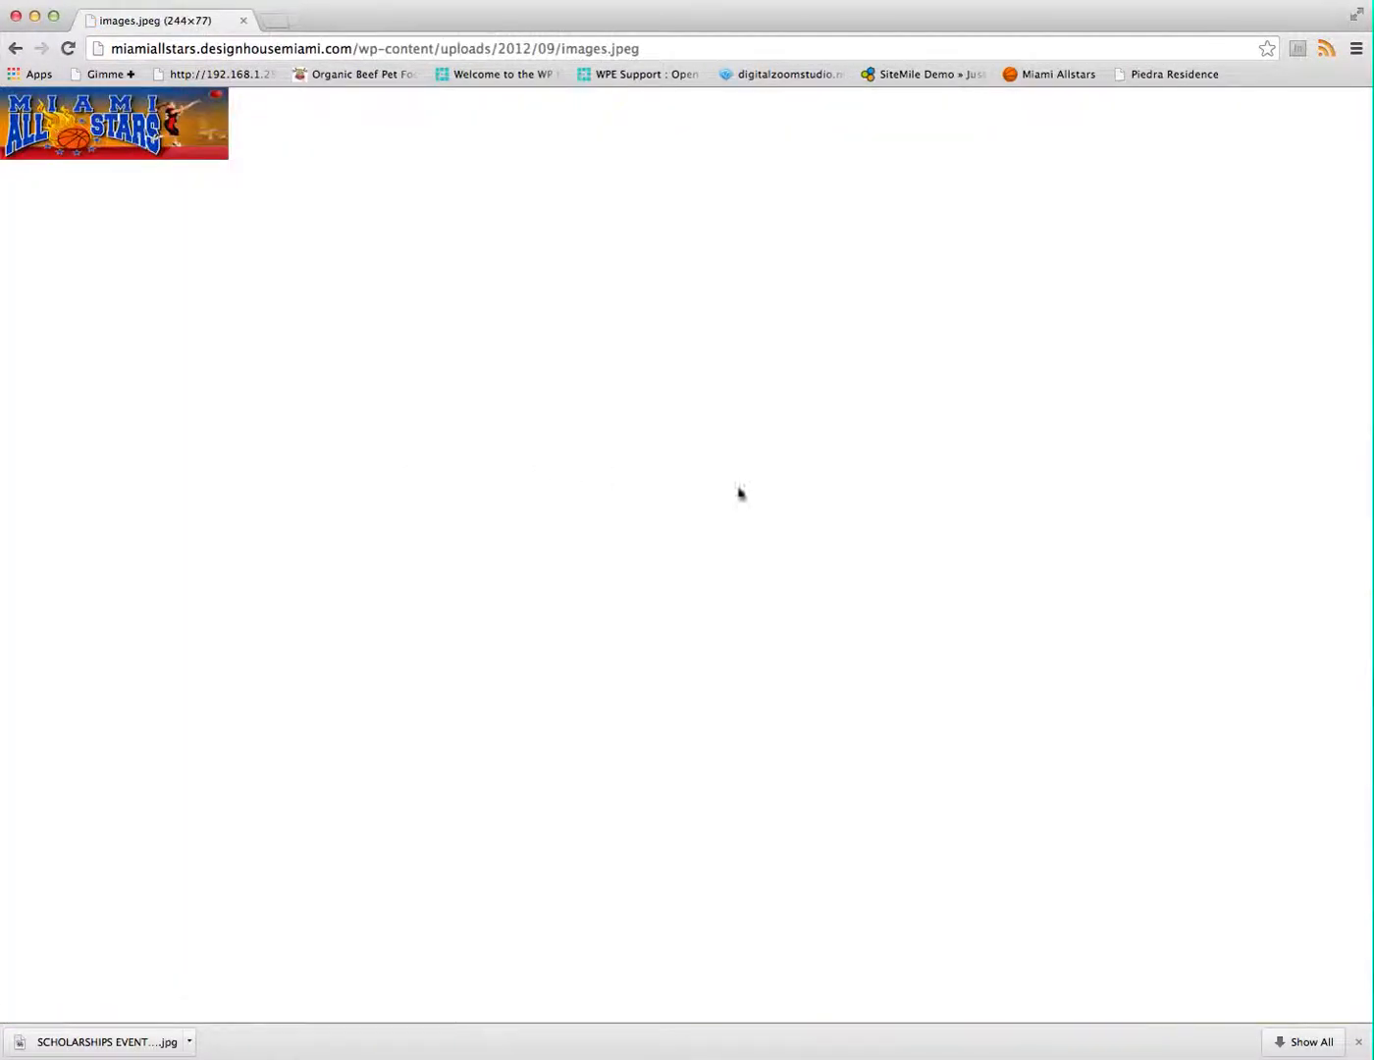
click(17, 49)
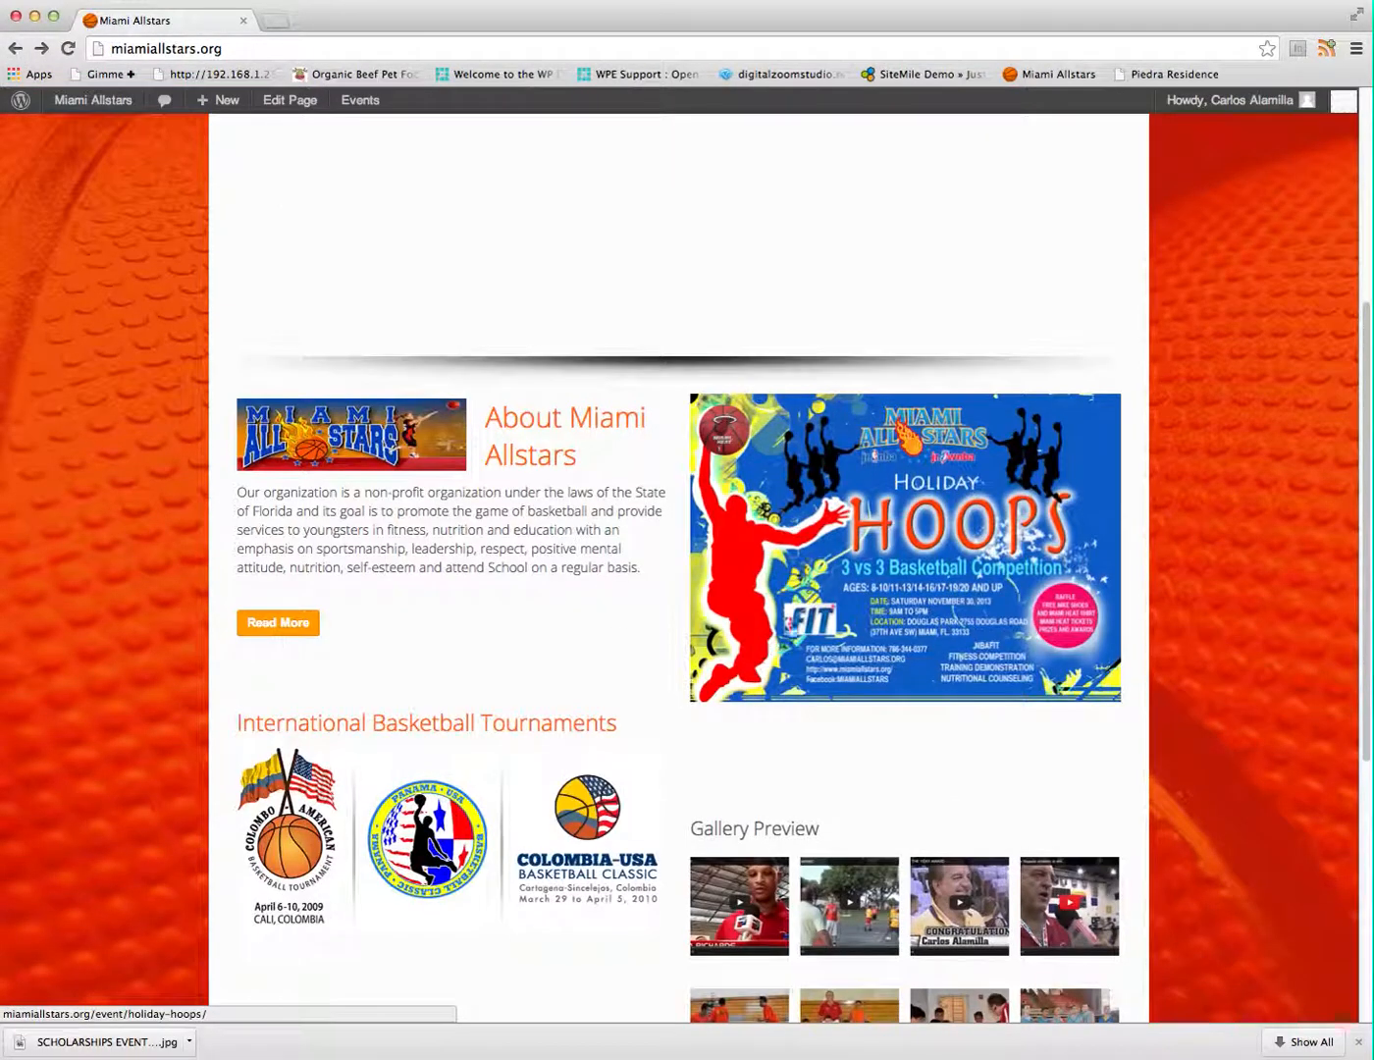
scroll(422, 784, down, 3)
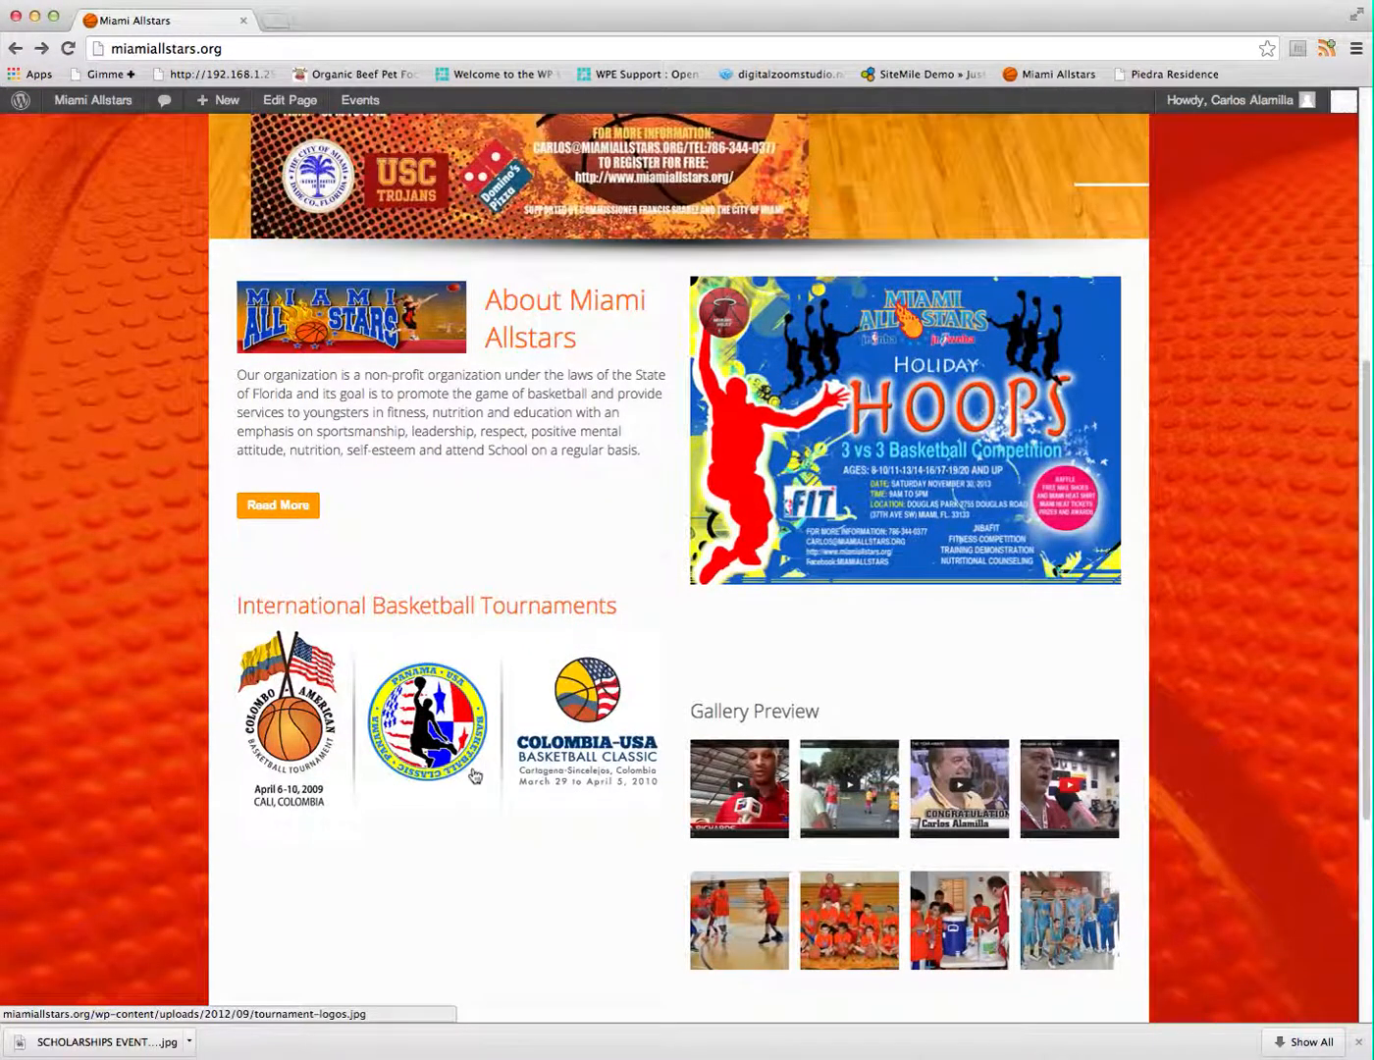
scroll(475, 777, down, 5)
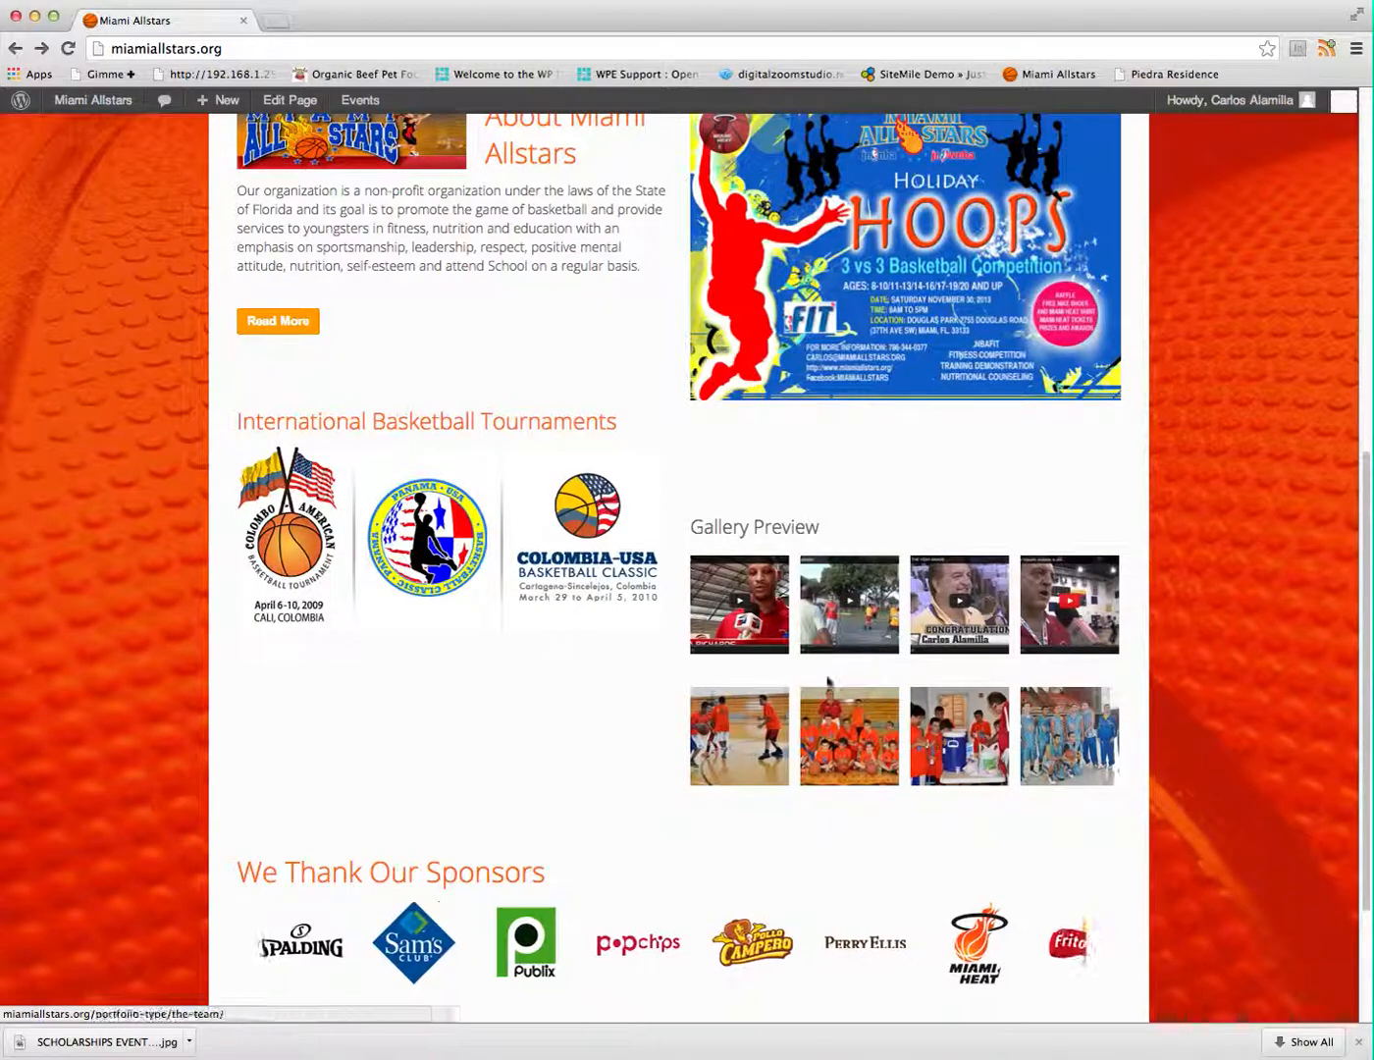
scroll(490, 804, down, 4)
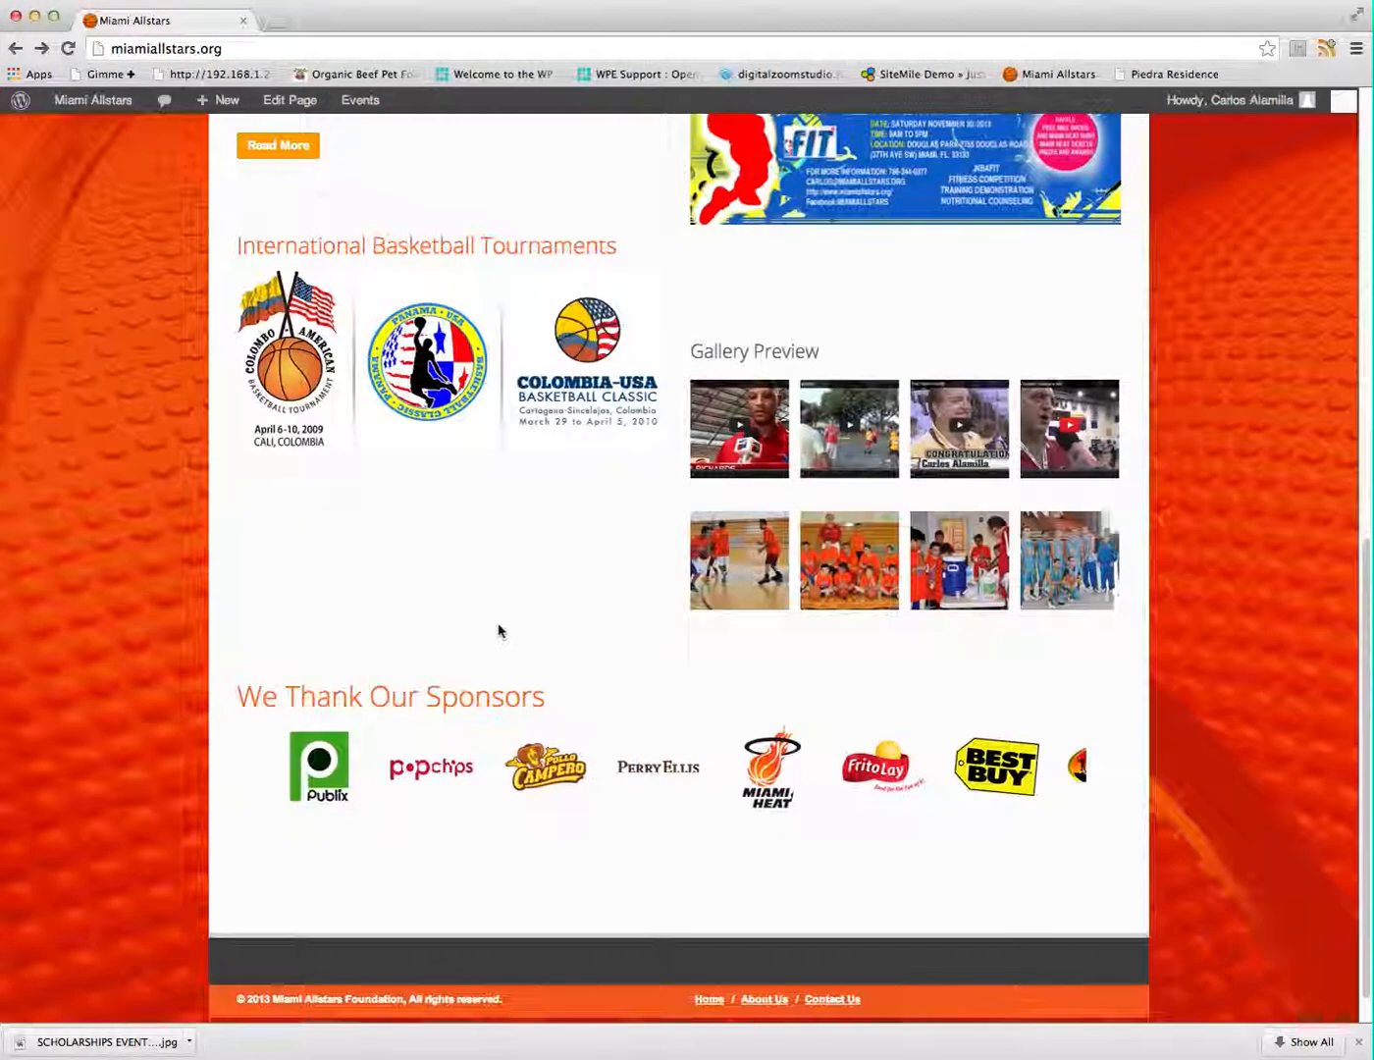
scroll(500, 628, up, 18)
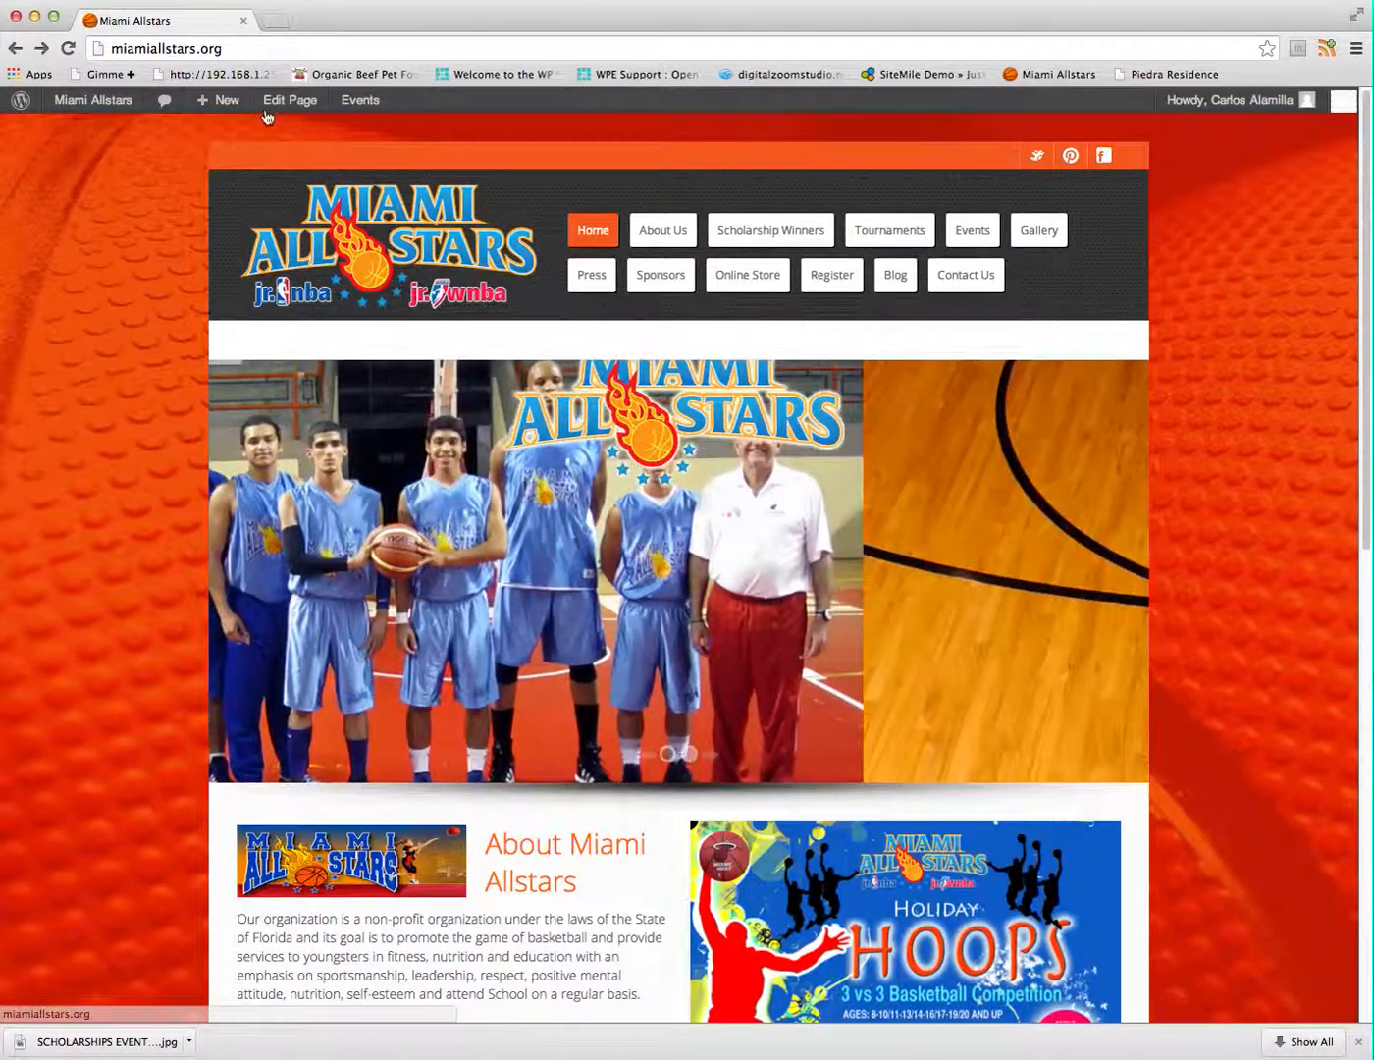
Return to the site dashboard and review the full list of sponsor logos
mouse_move(114, 101)
click(86, 133)
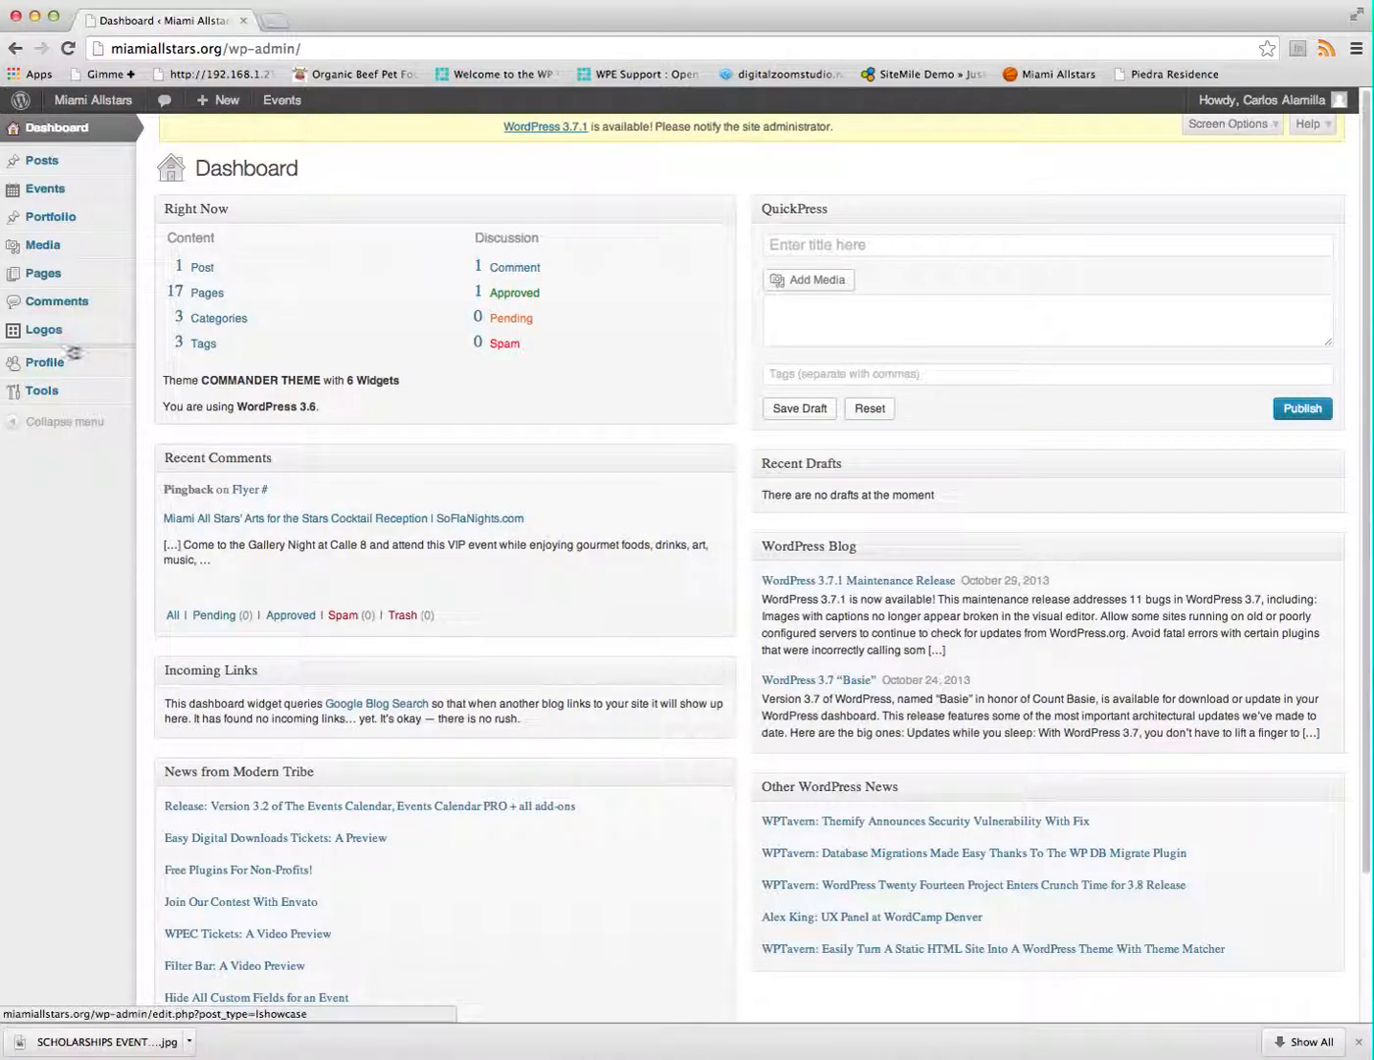
click(64, 340)
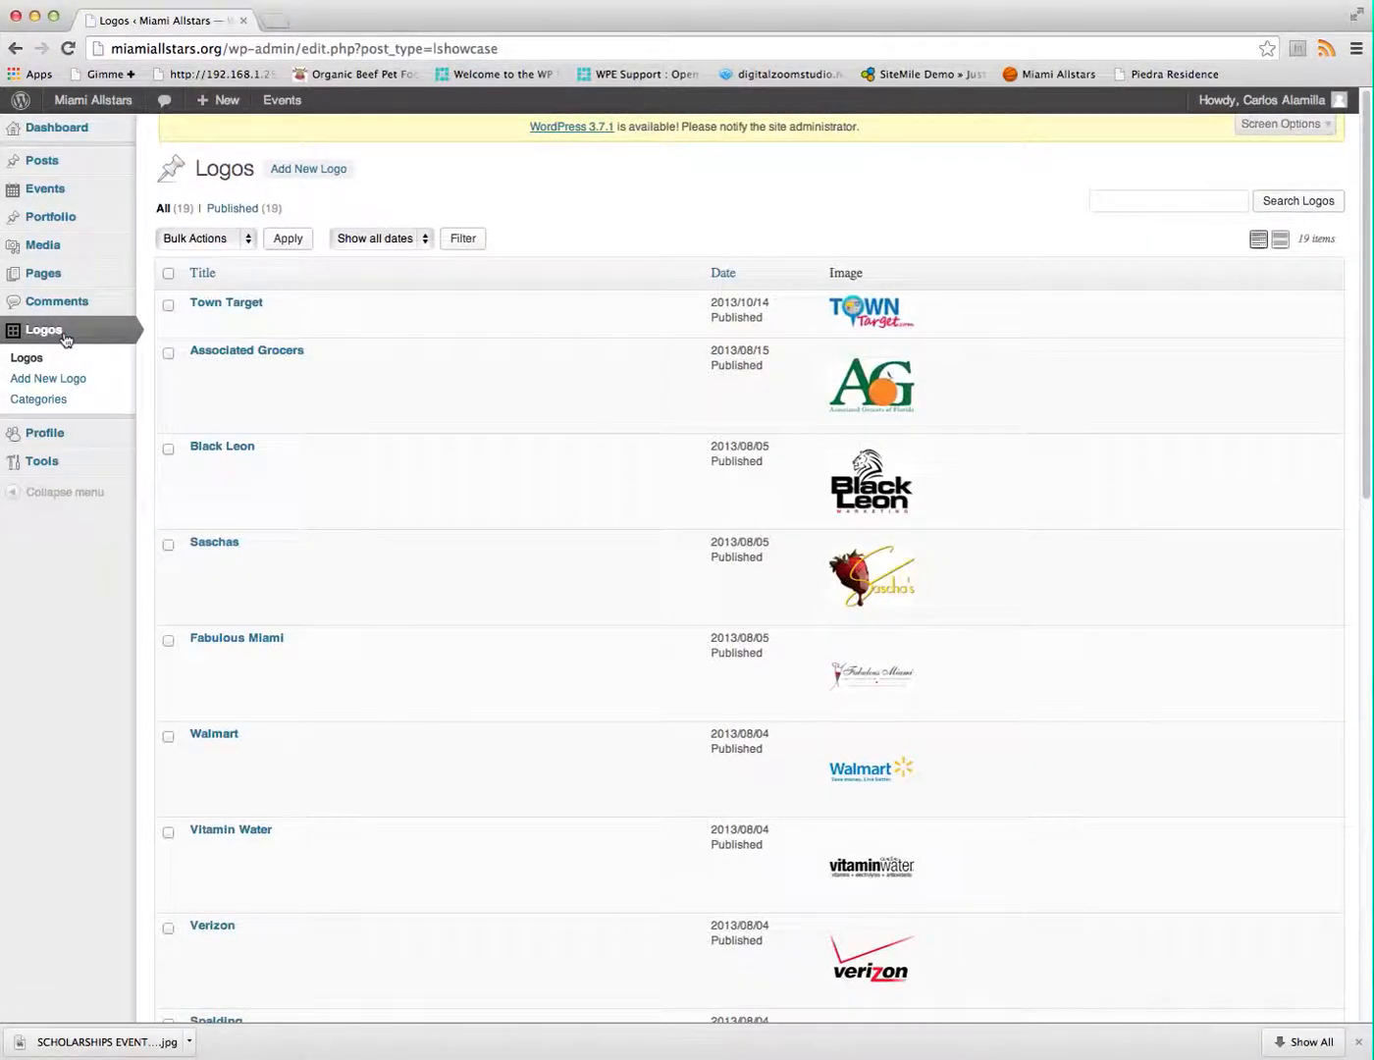
scroll(349, 583, down, 5)
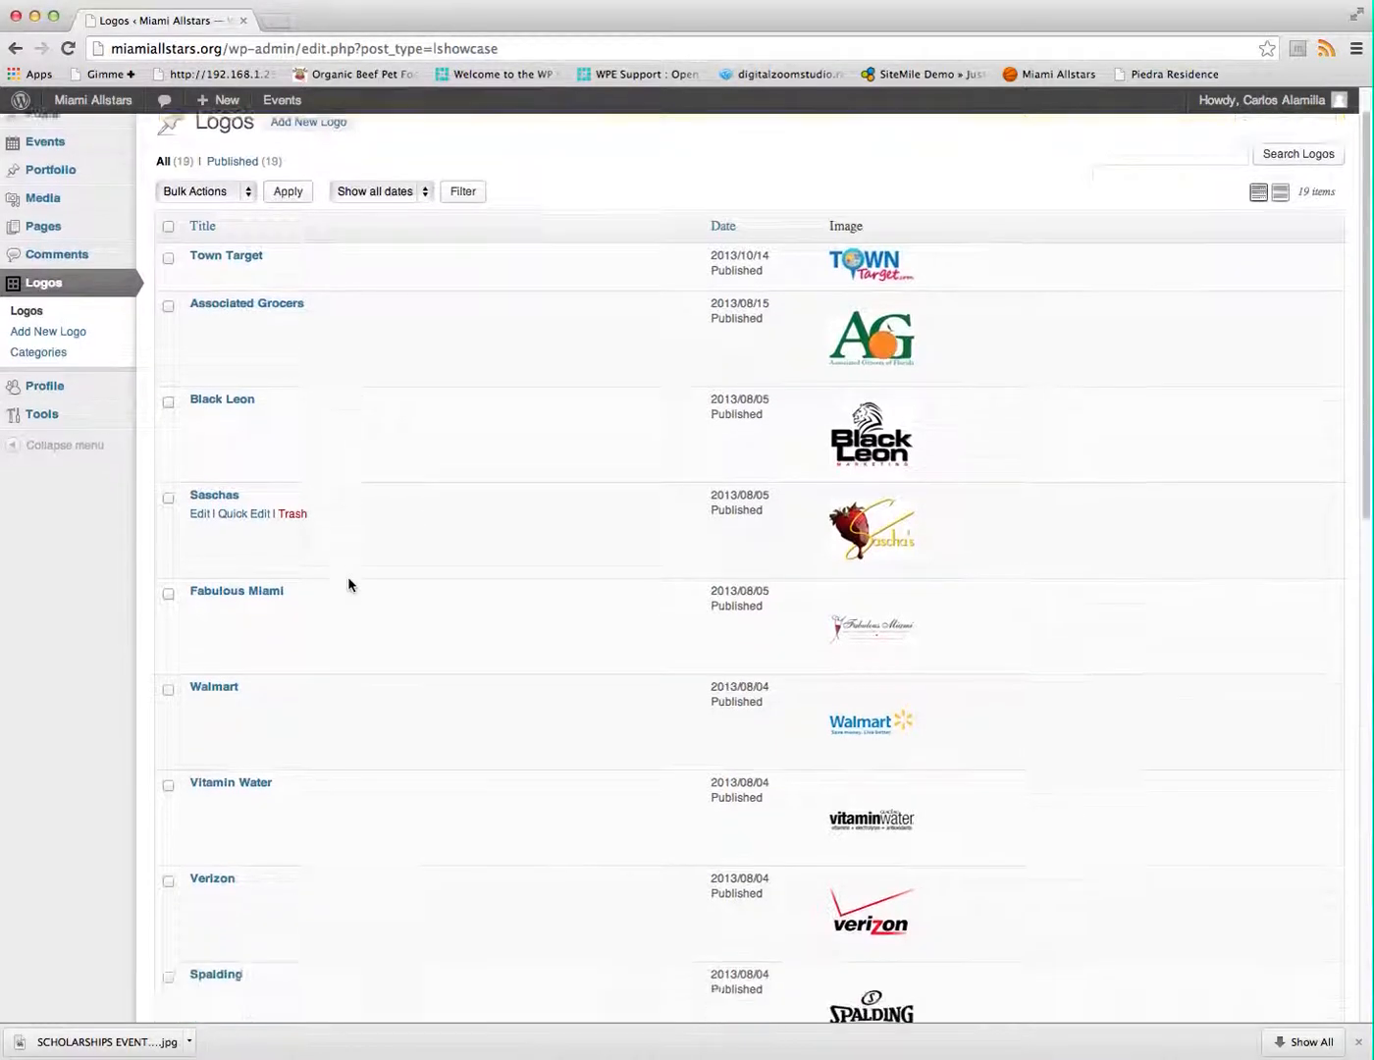
scroll(349, 578, down, 15)
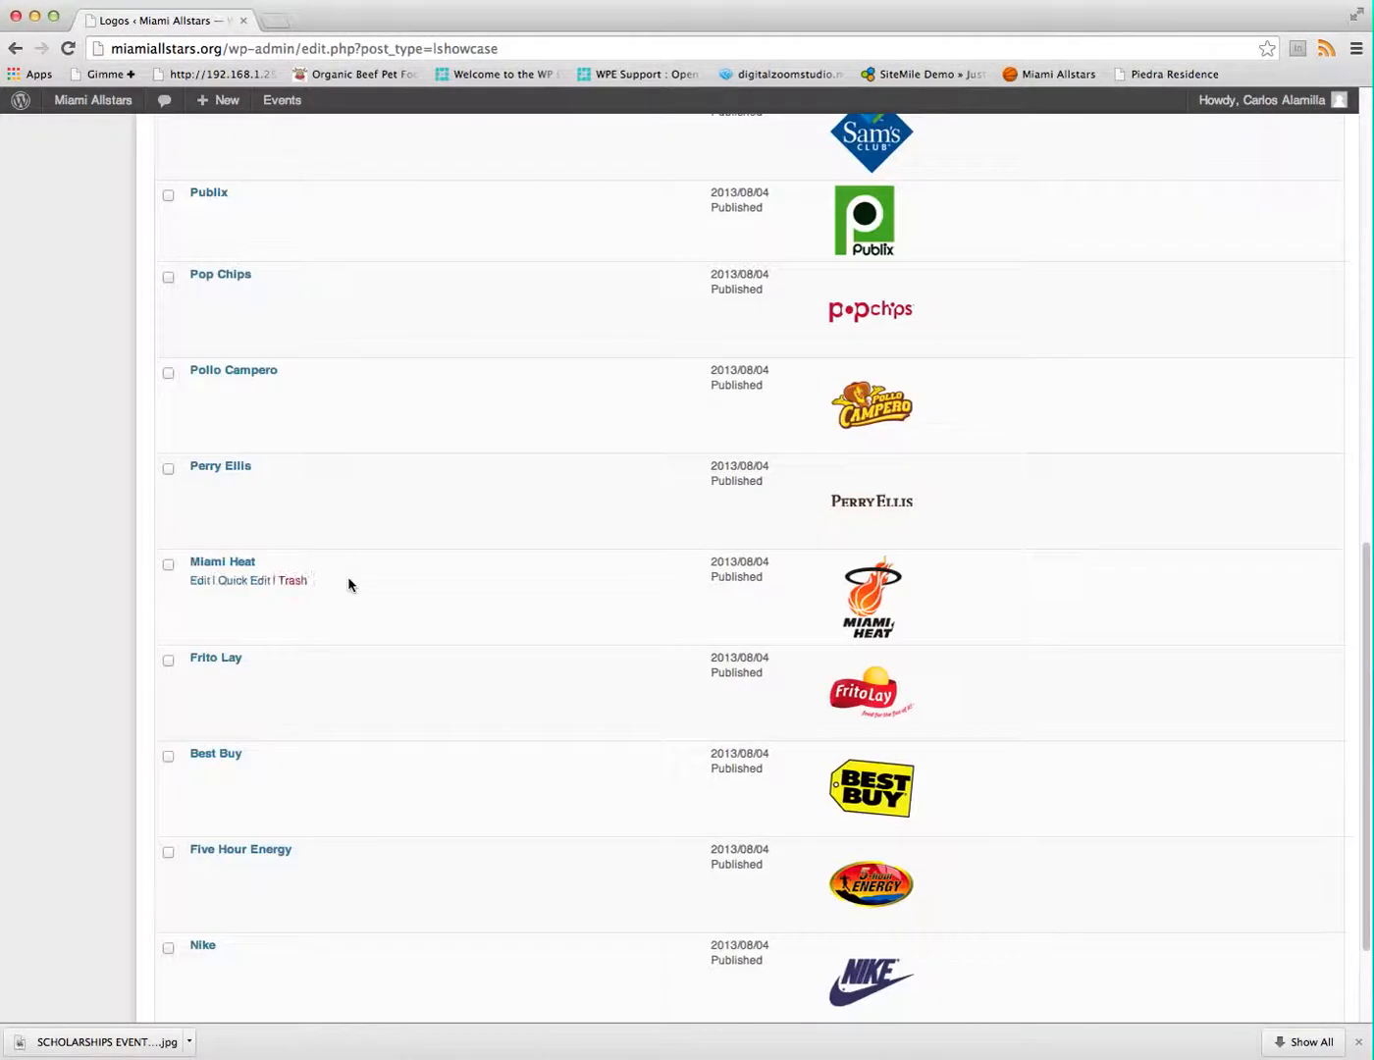
scroll(348, 581, up, 20)
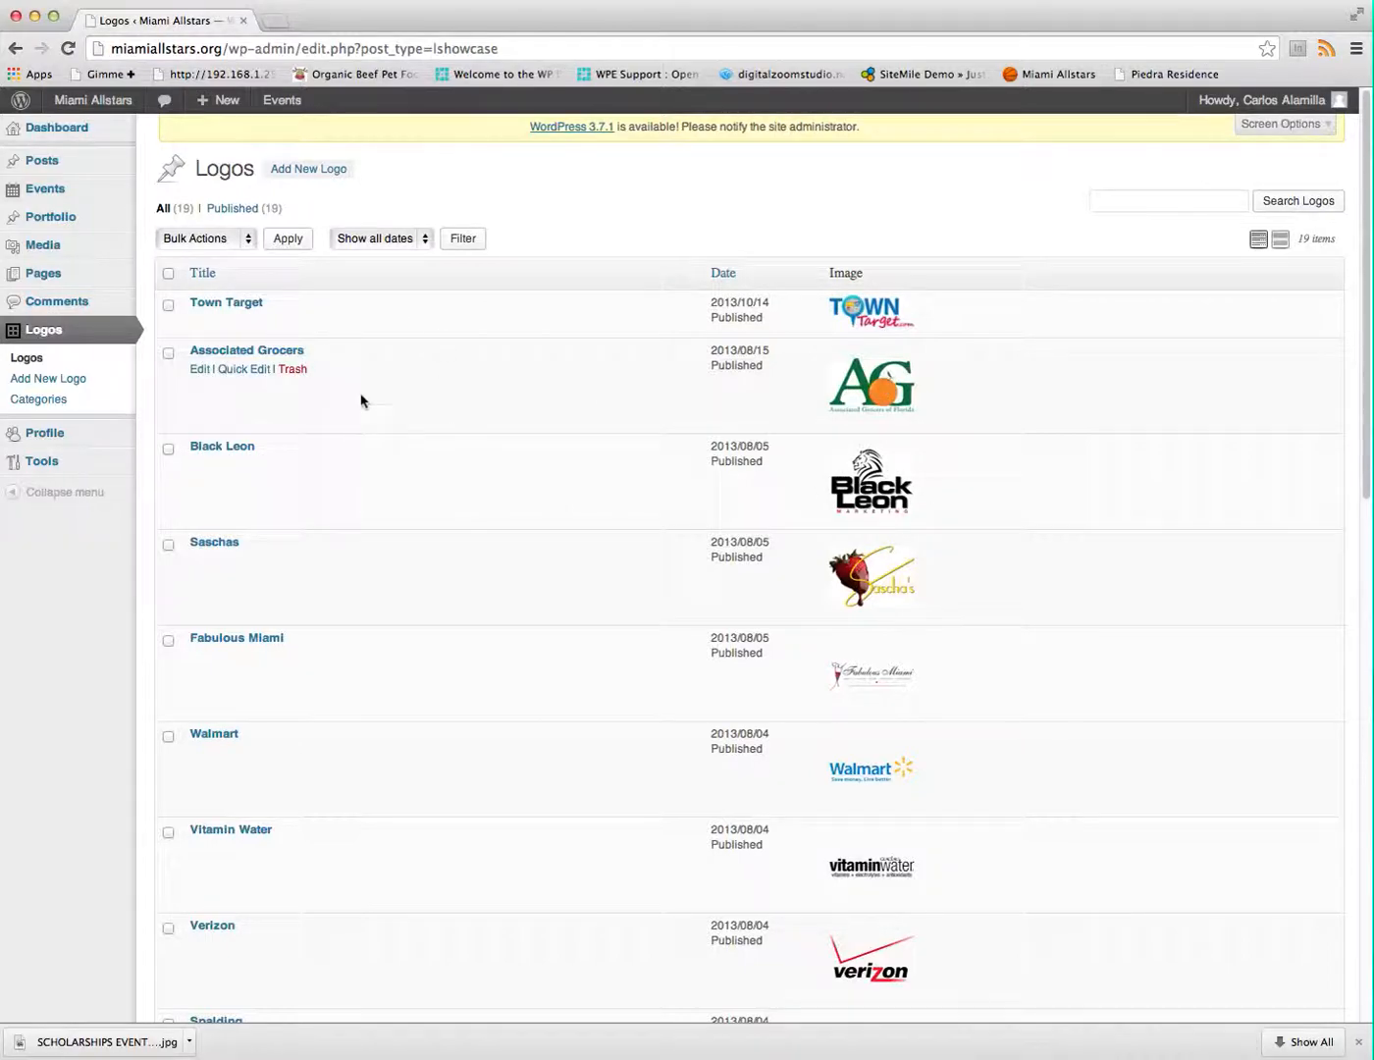
Create a new logo entry named "title" with saschas.png as featured image and the Sponsors category, and return to the Logos list without publishing
click(313, 177)
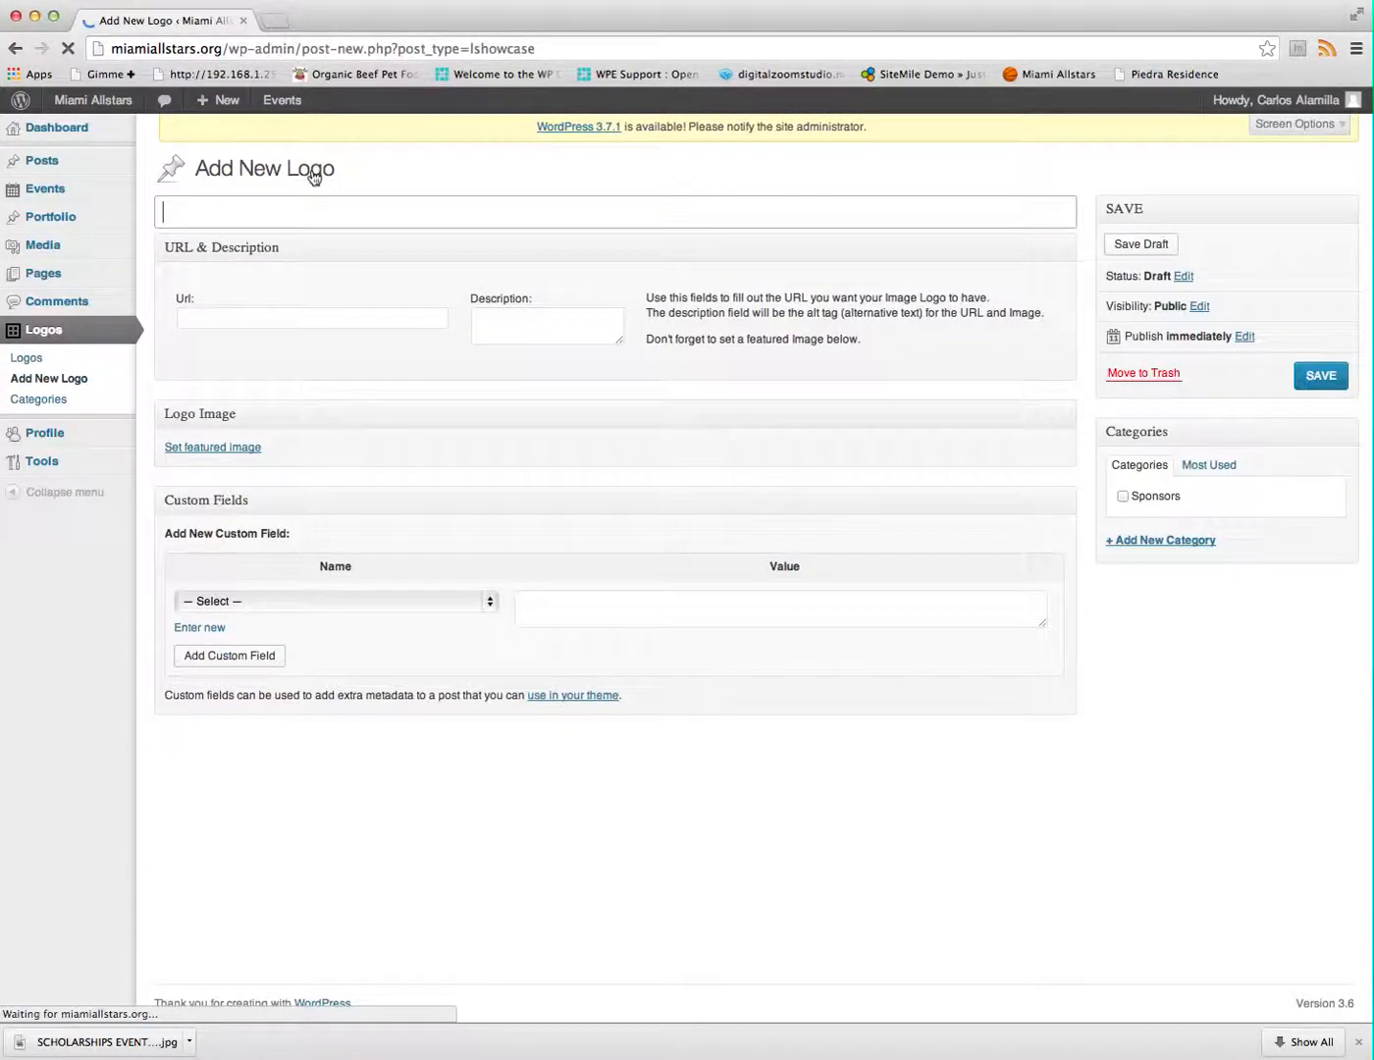
click(175, 211)
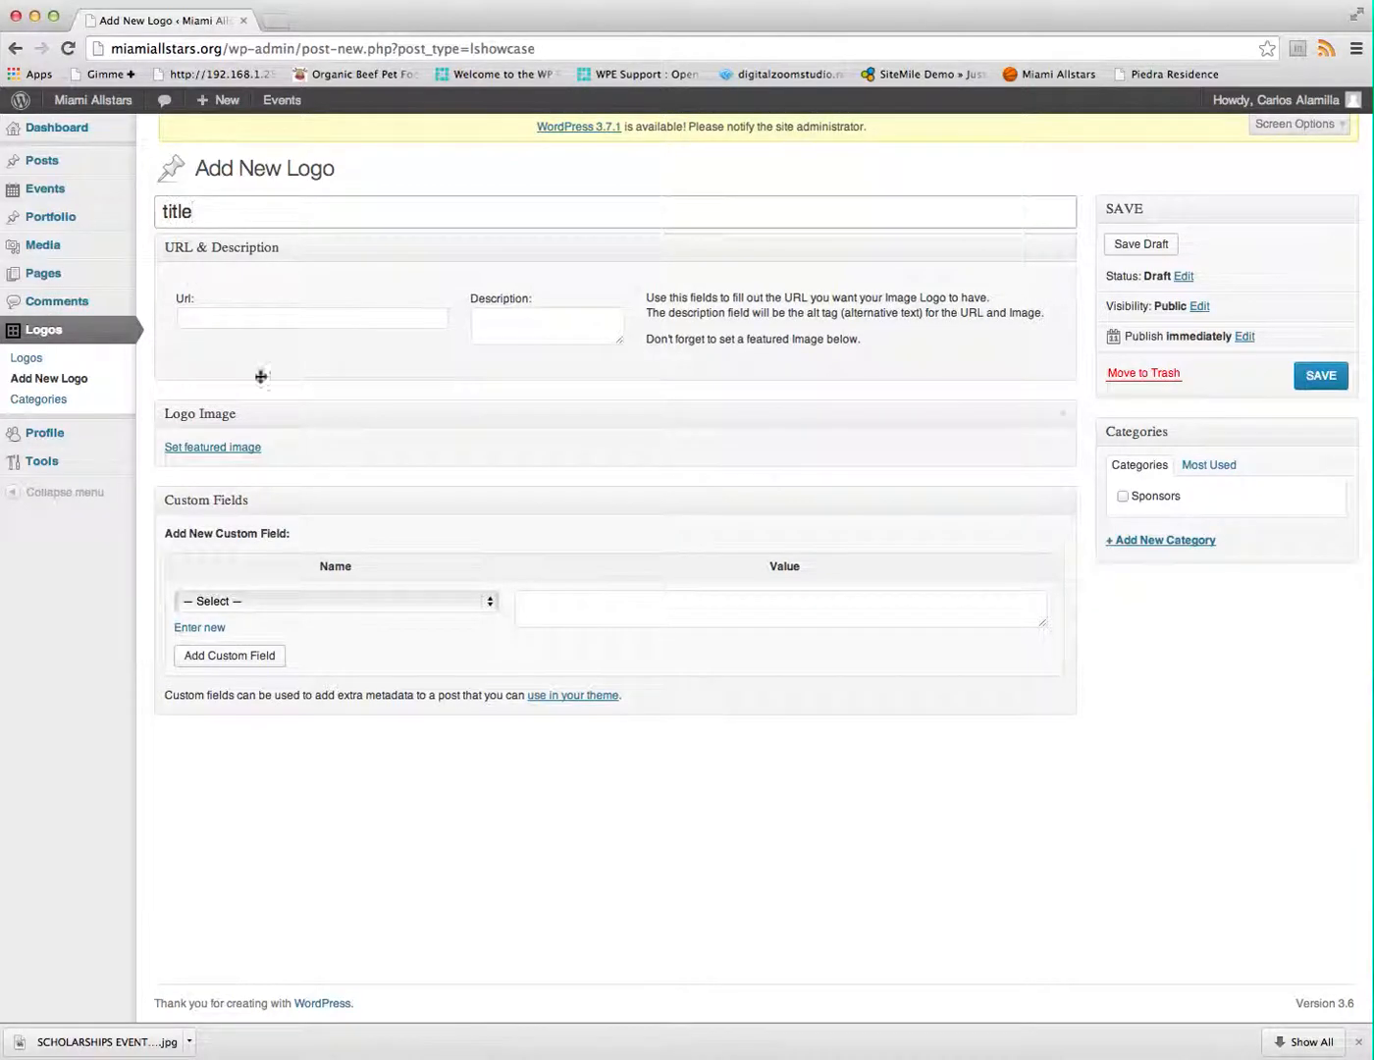
click(212, 449)
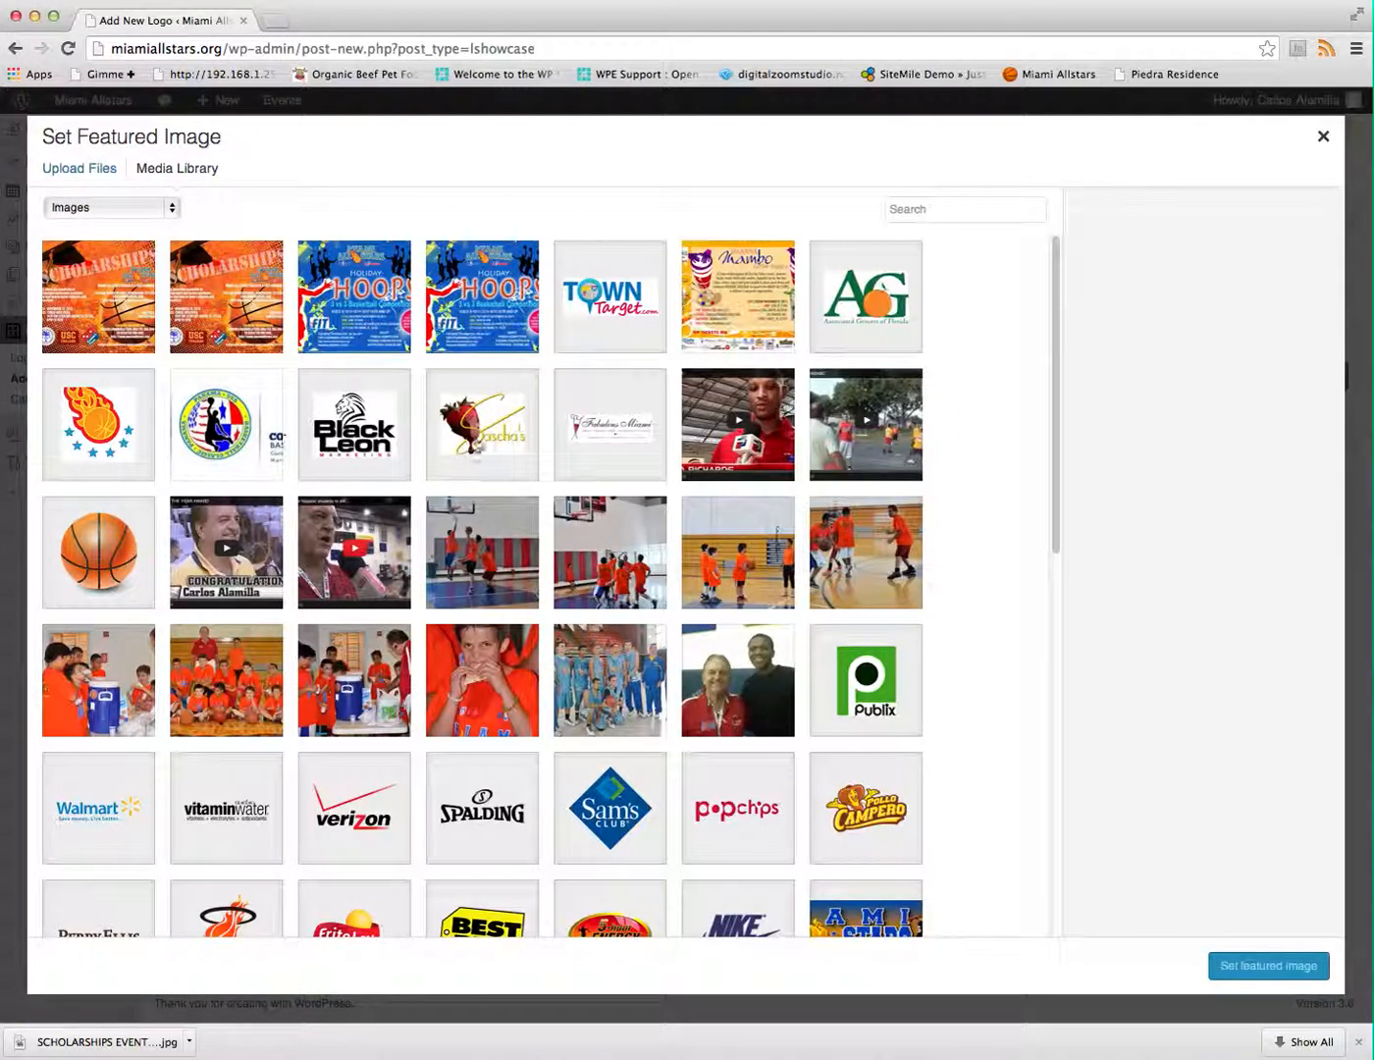
click(505, 438)
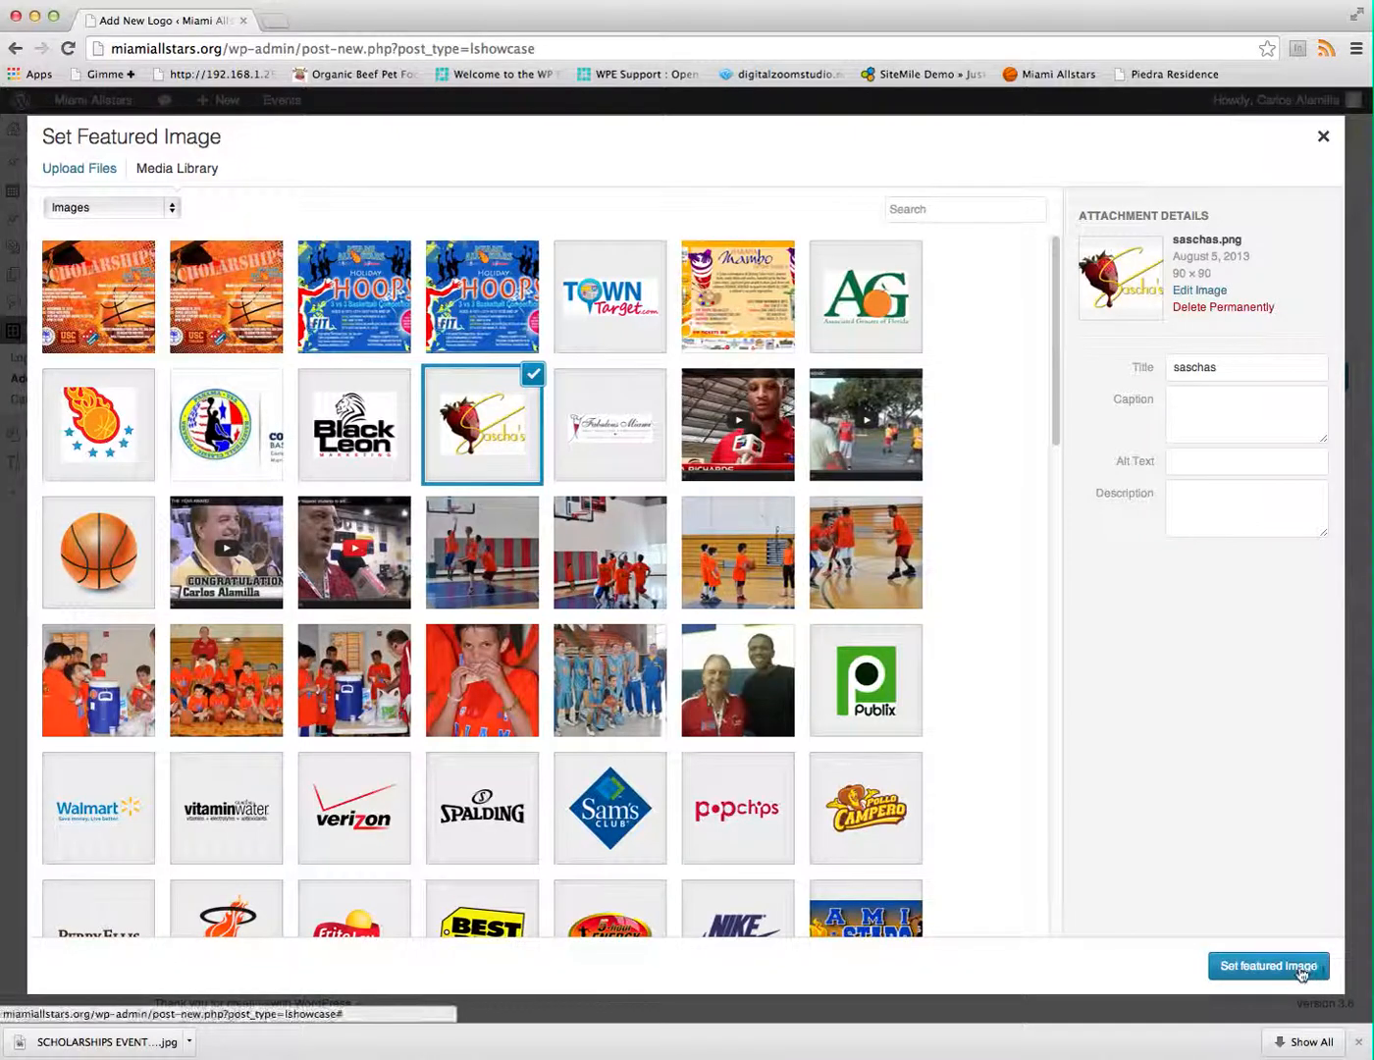
click(1266, 968)
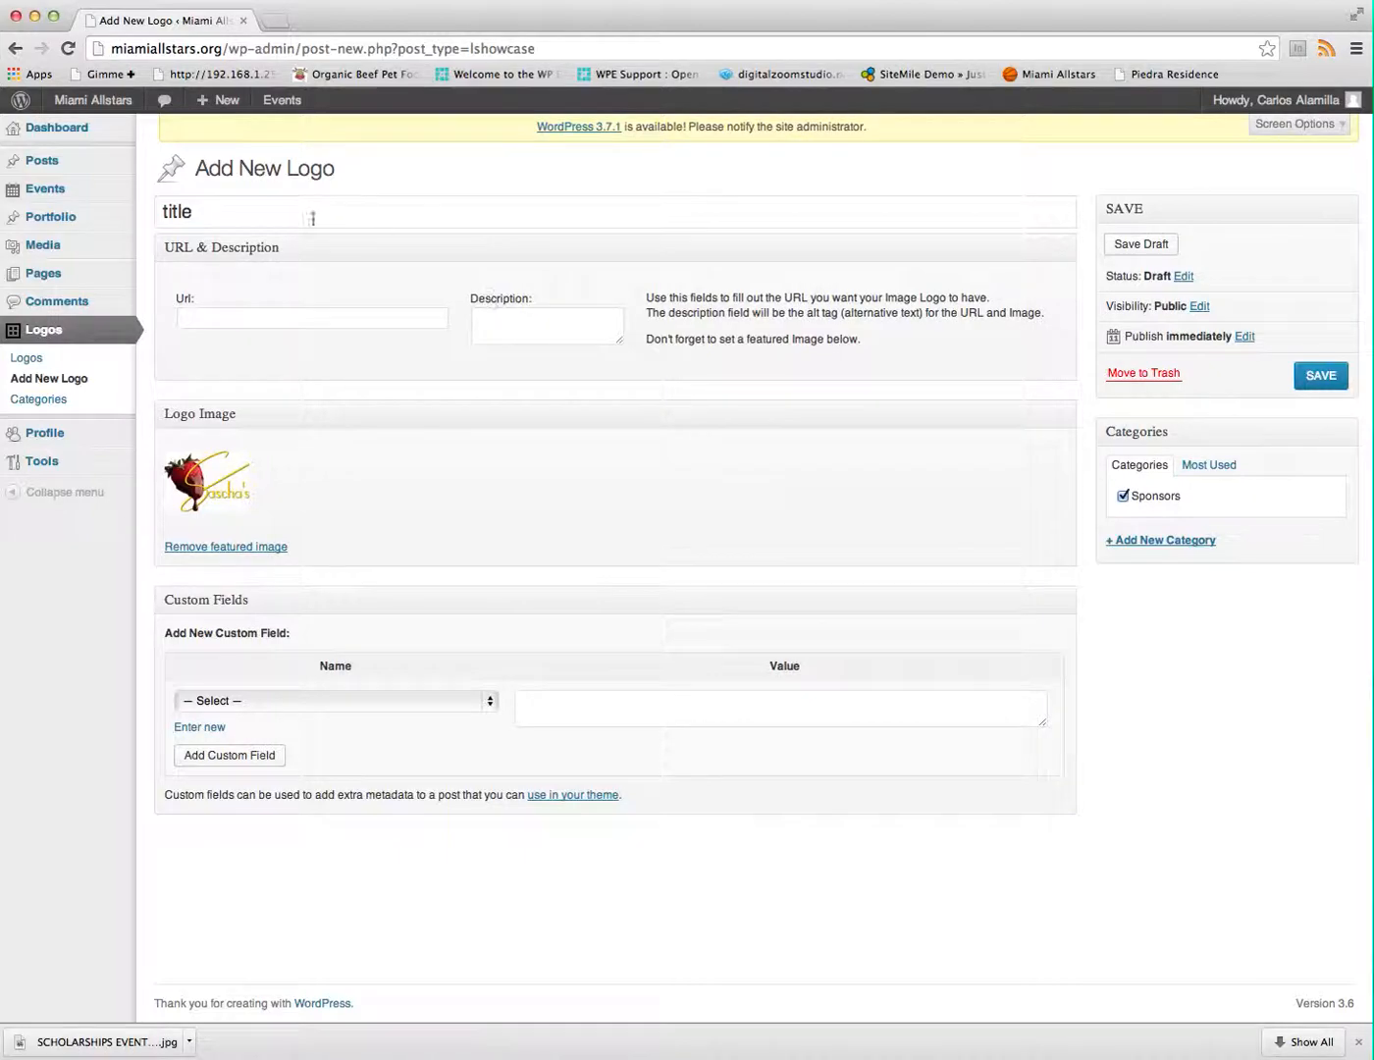
click(28, 361)
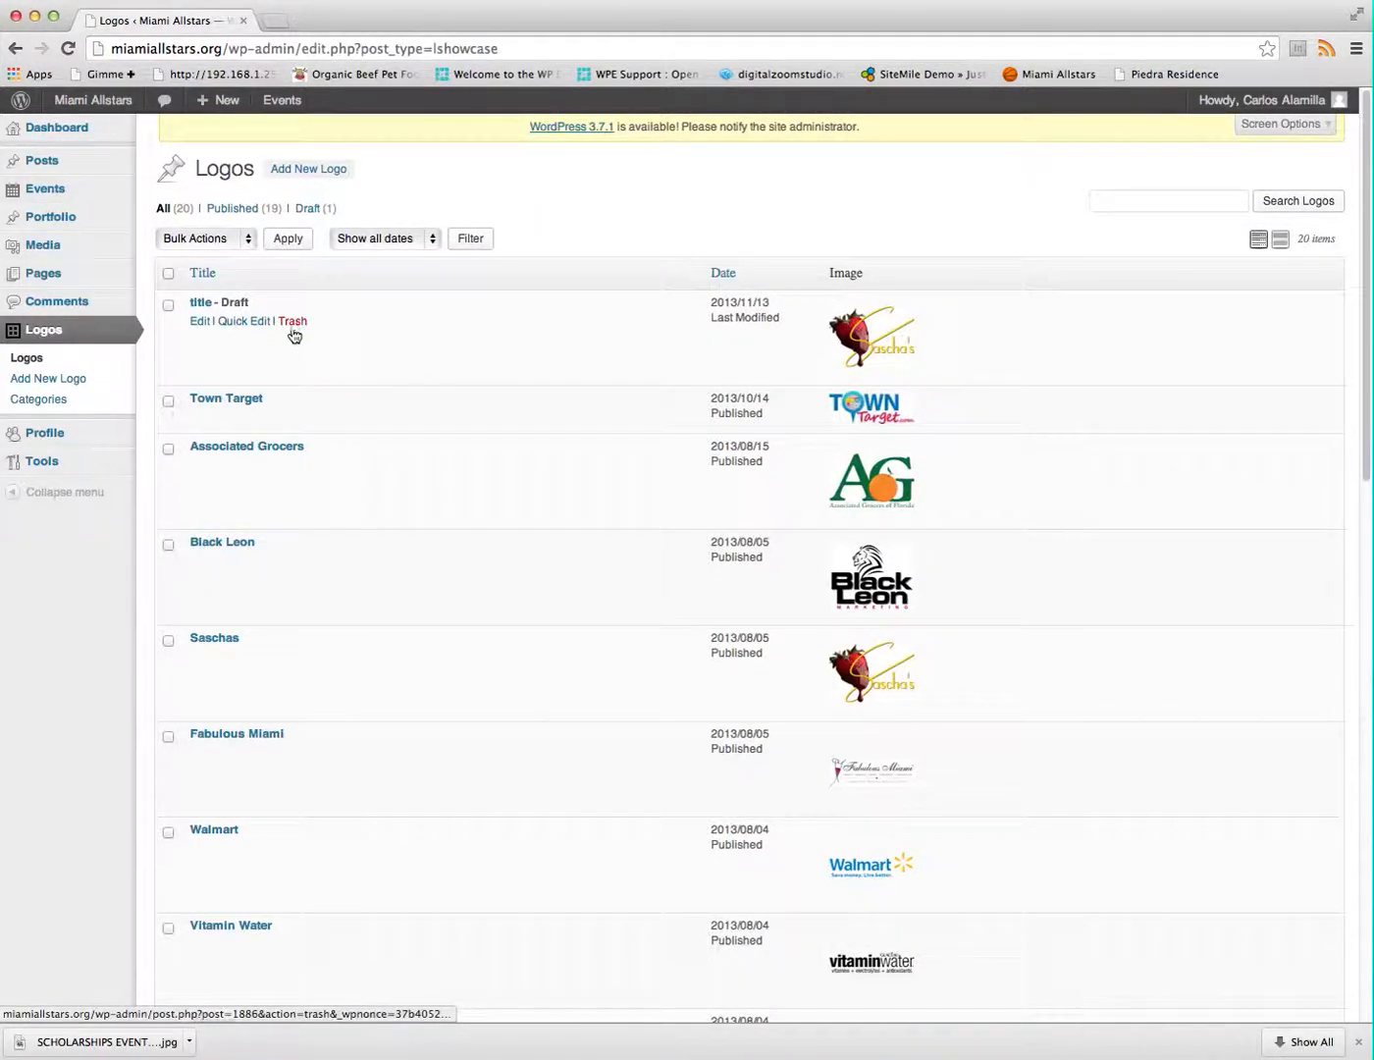
Move the draft logo "title" to the trash and open the Town Target logo entry to review its settings
click(295, 327)
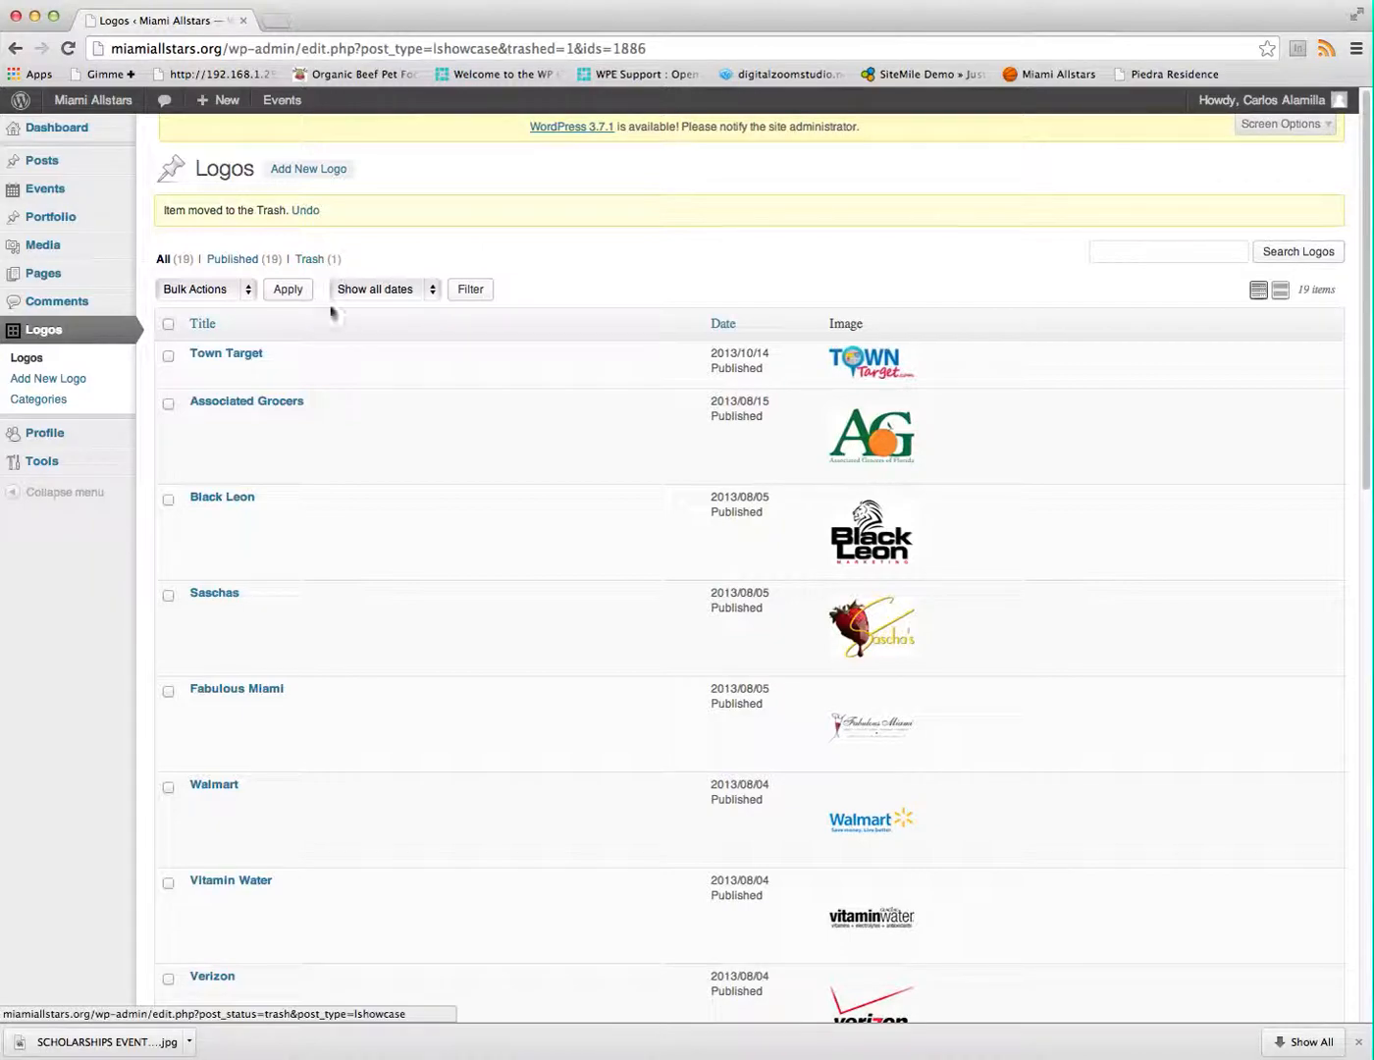
click(217, 359)
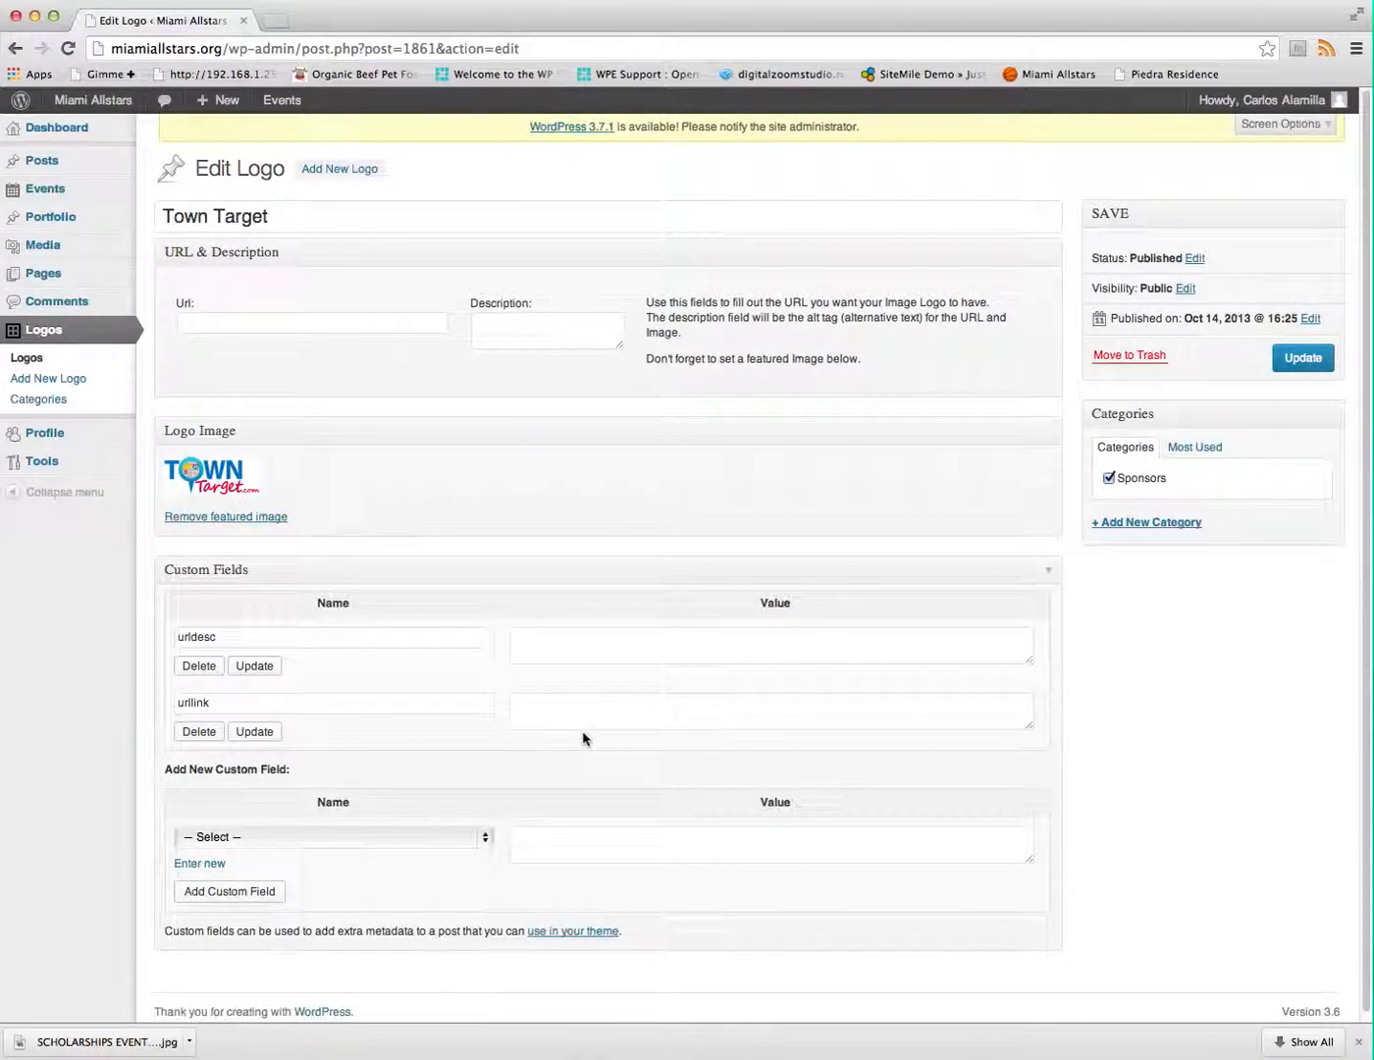
scroll(583, 739, down, 1)
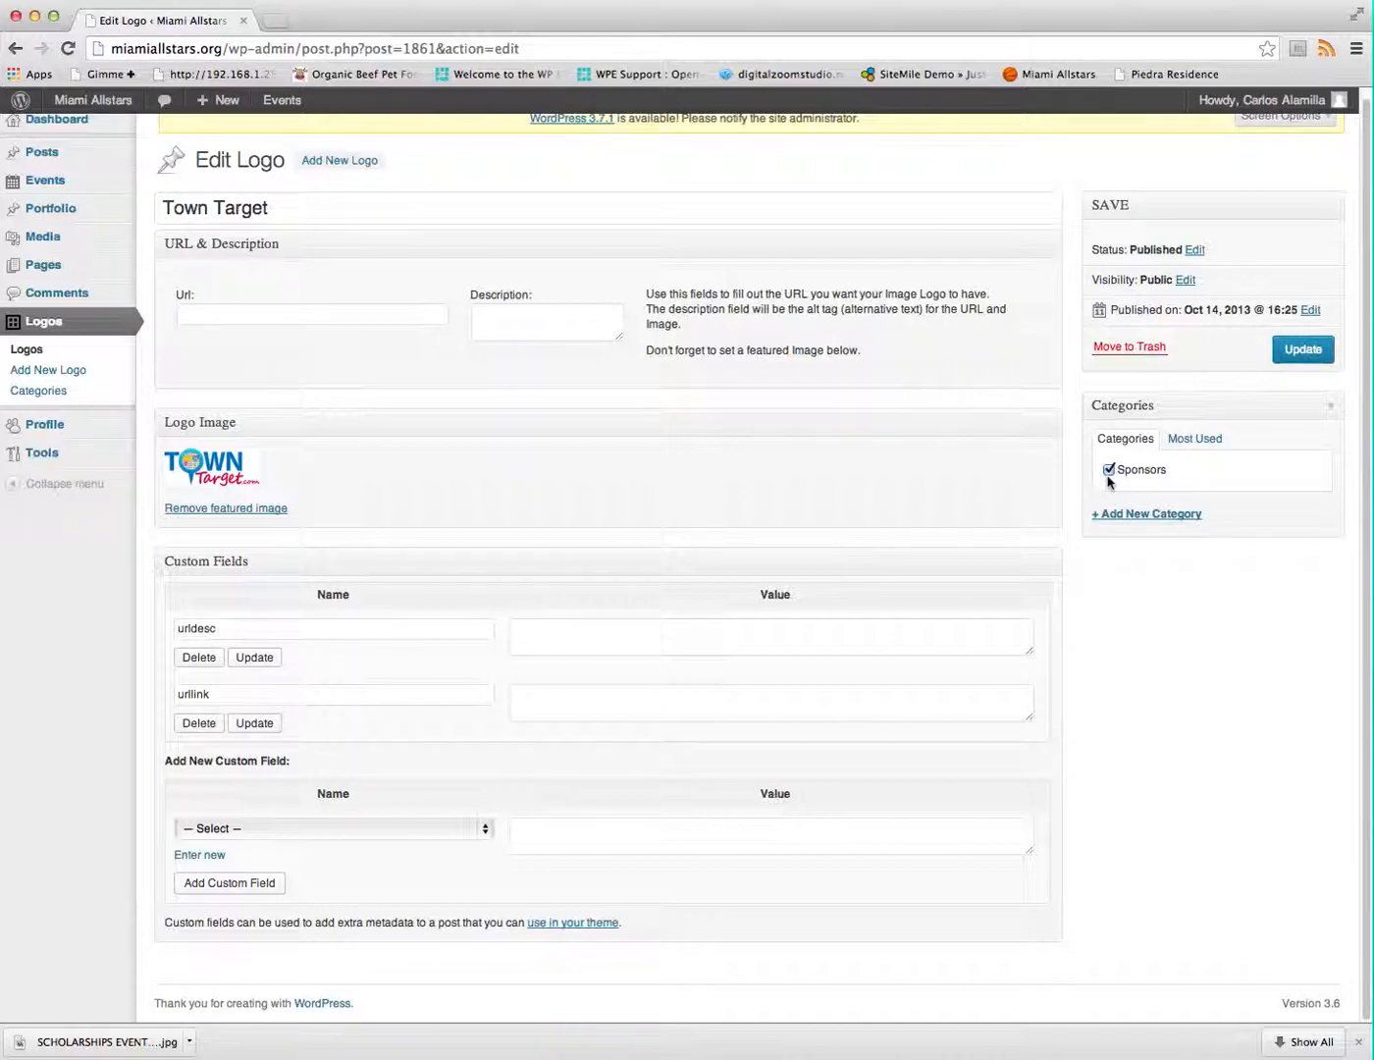
scroll(211, 427, up, 1)
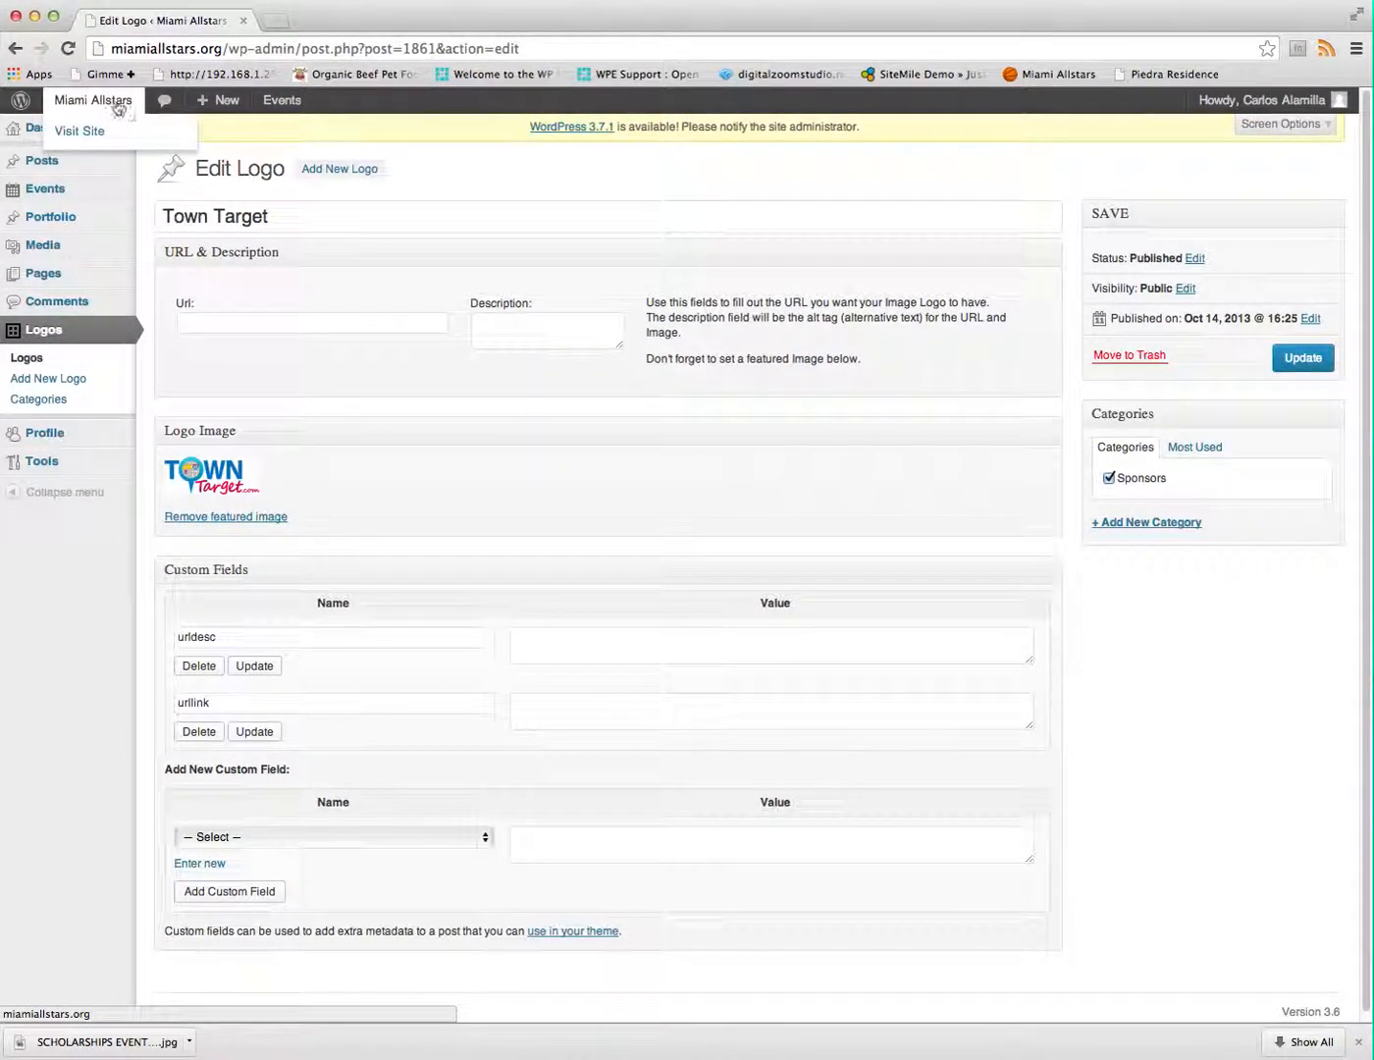
Open the public home page and examine the sponsors section and the main page content
click(116, 109)
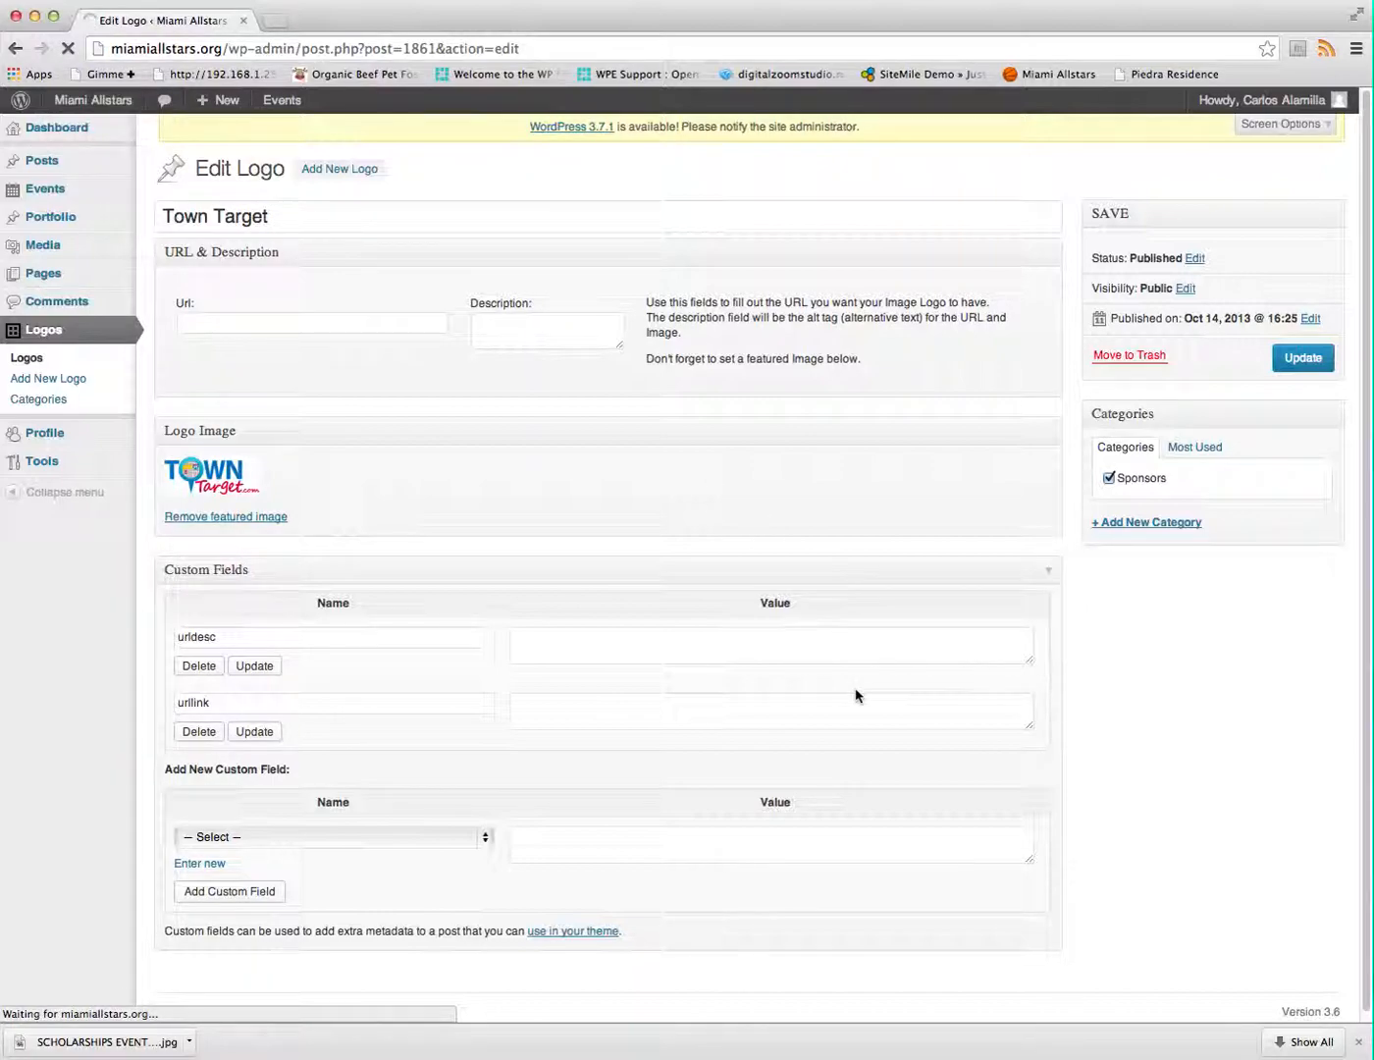
scroll(841, 726, down, 5)
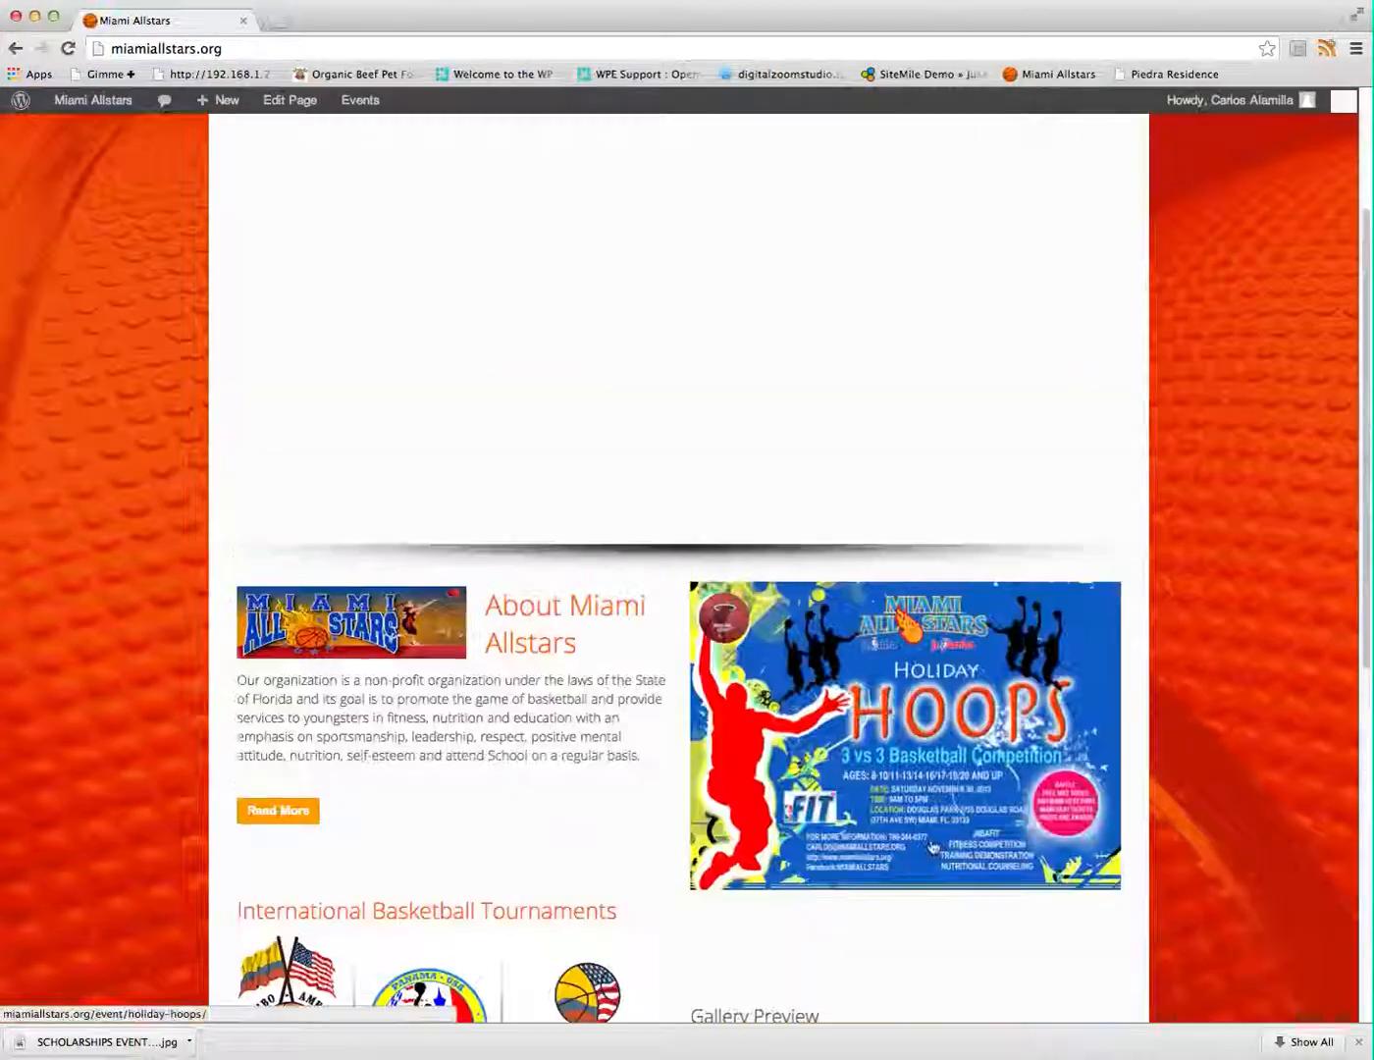
scroll(931, 846, down, 10)
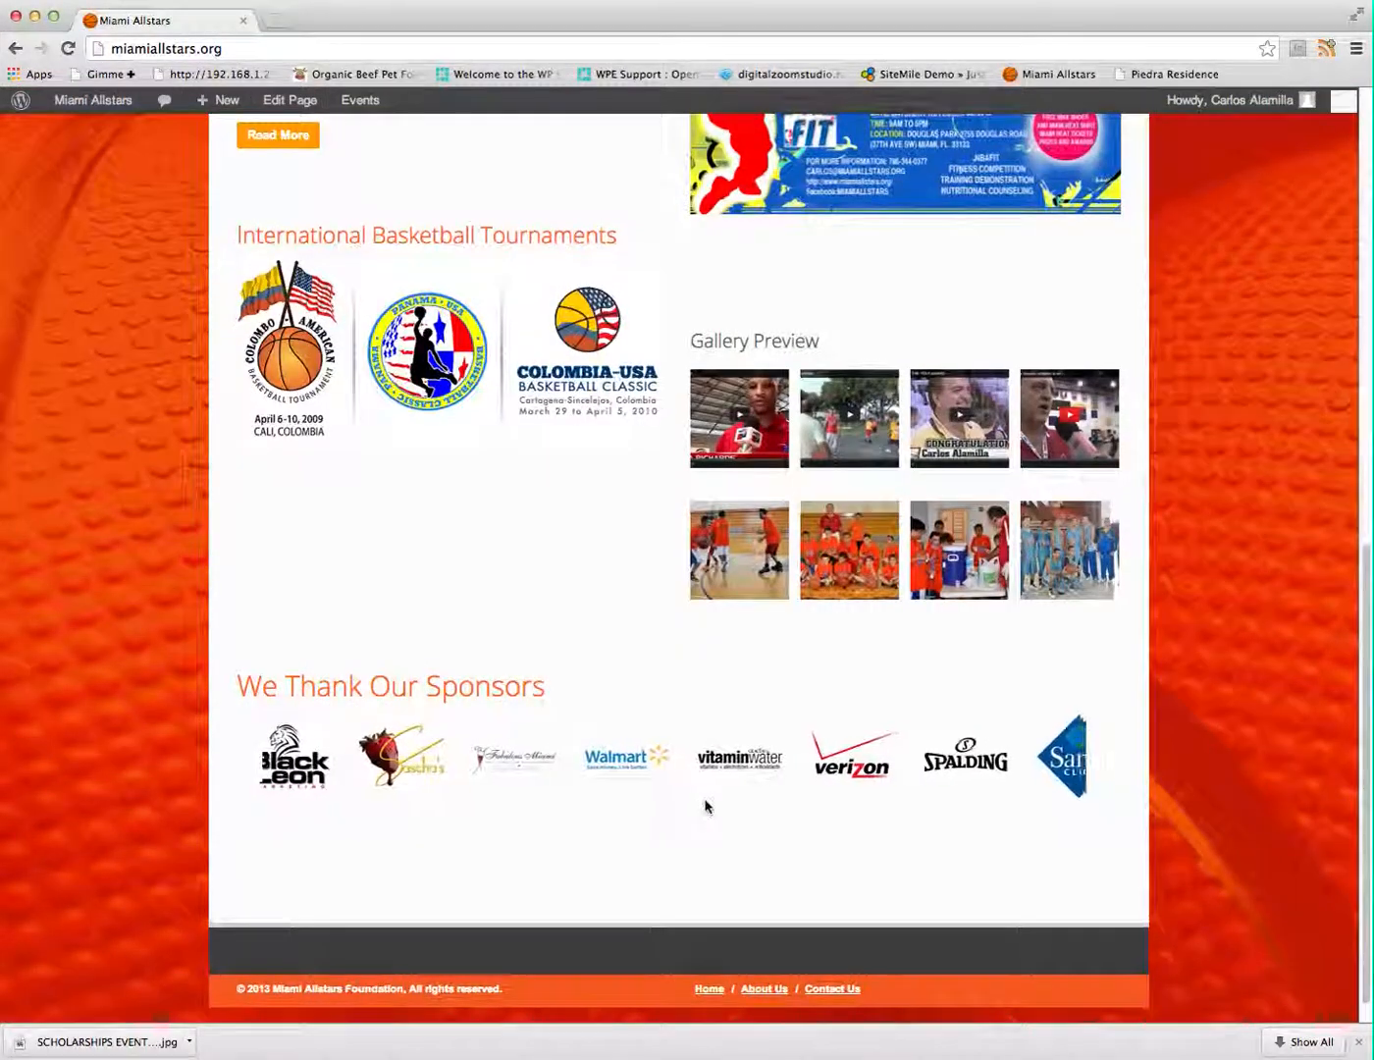
scroll(706, 808, up, 3)
scroll(885, 865, up, 12)
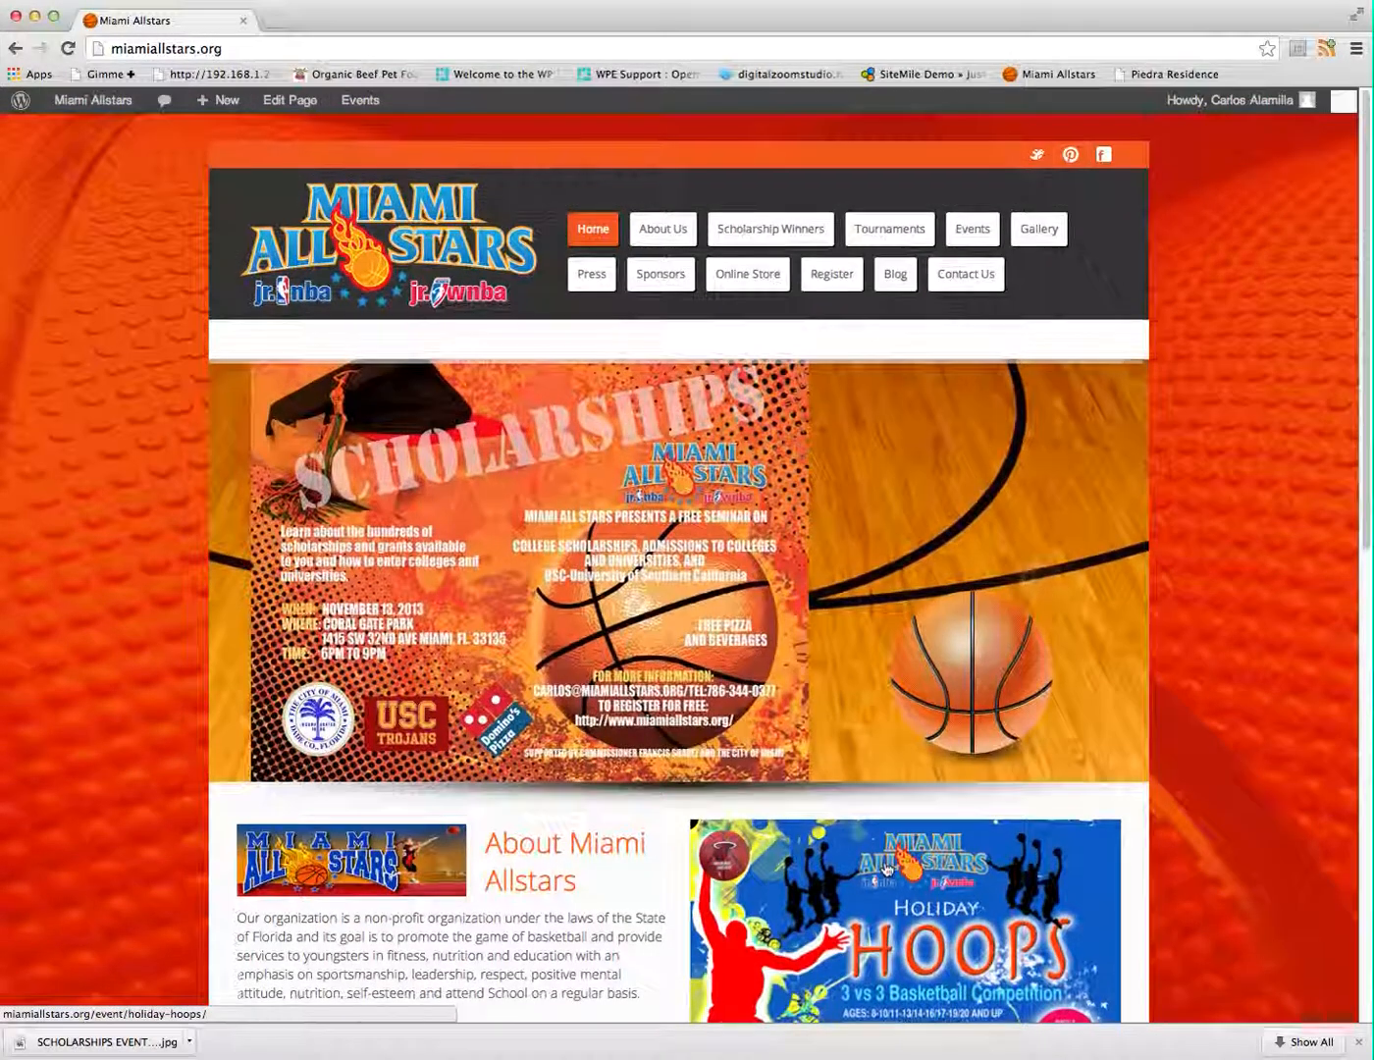
scroll(887, 868, down, 2)
scroll(886, 868, up, 1)
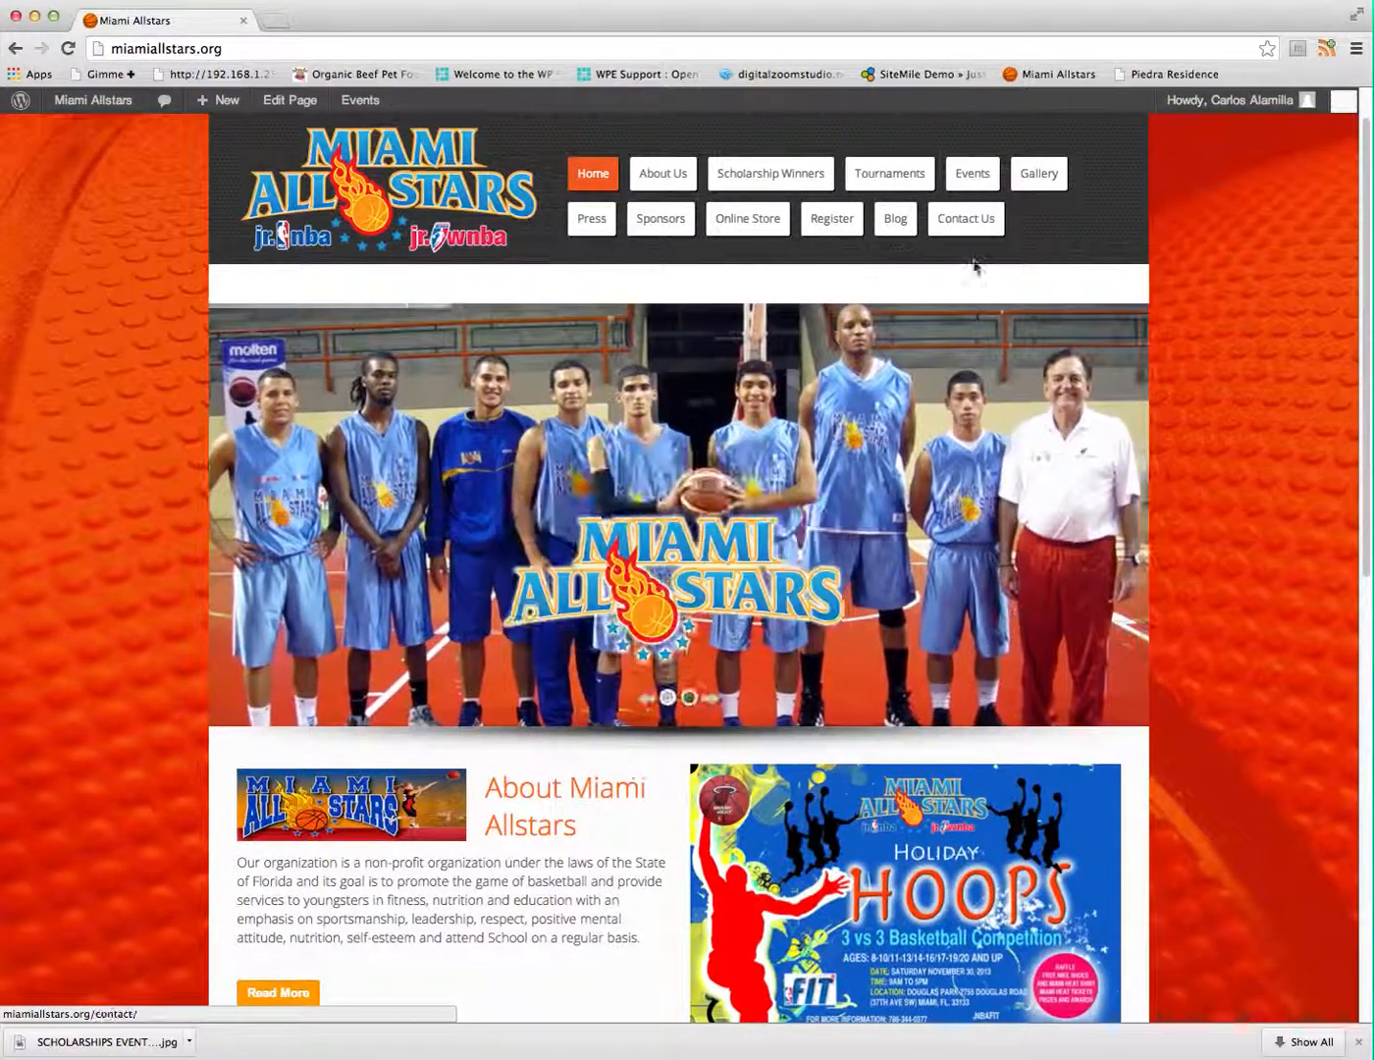
Open the public Events calendar for November 2013 and preview the Habana Mambo in the Tropics and College Scholarships Seminar entries
click(979, 178)
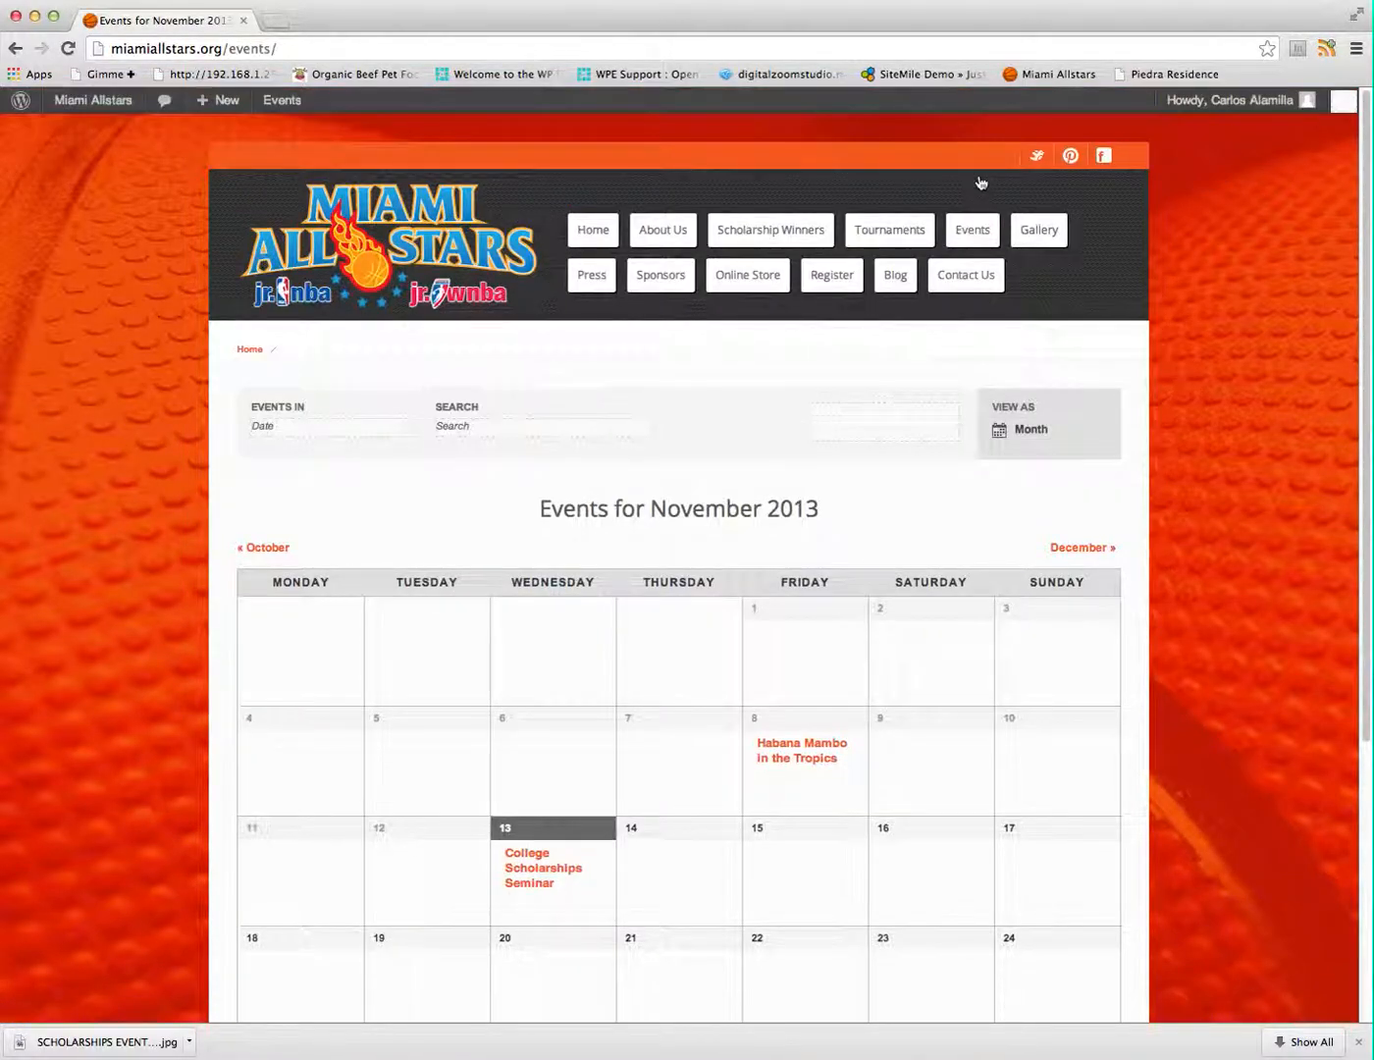
scroll(888, 672, down, 3)
mouse_move(772, 585)
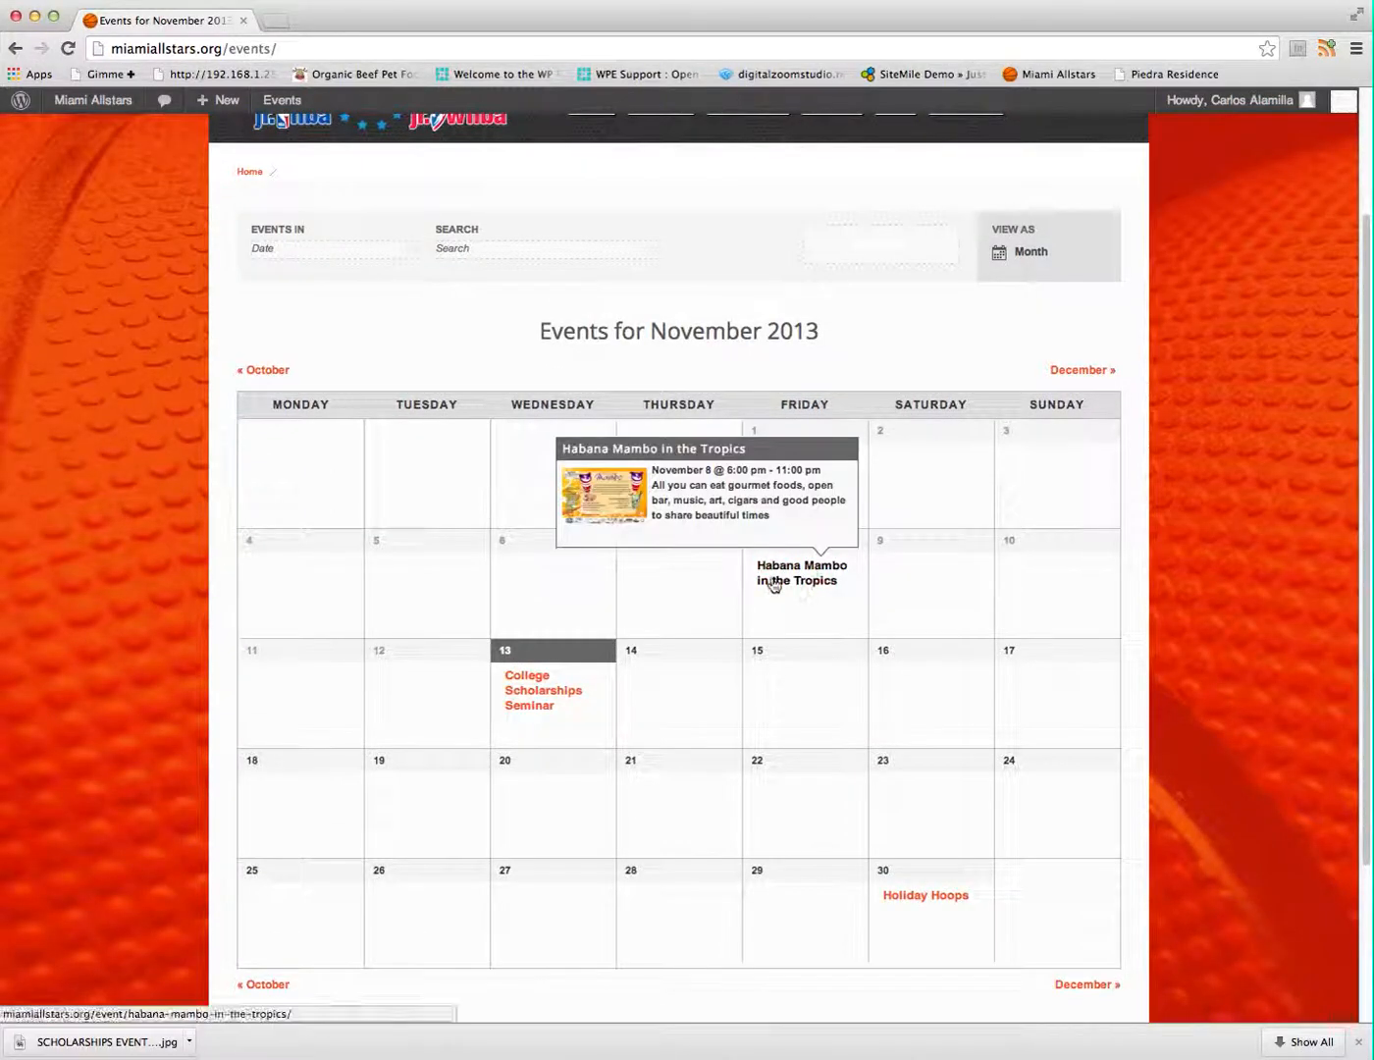
mouse_move(547, 706)
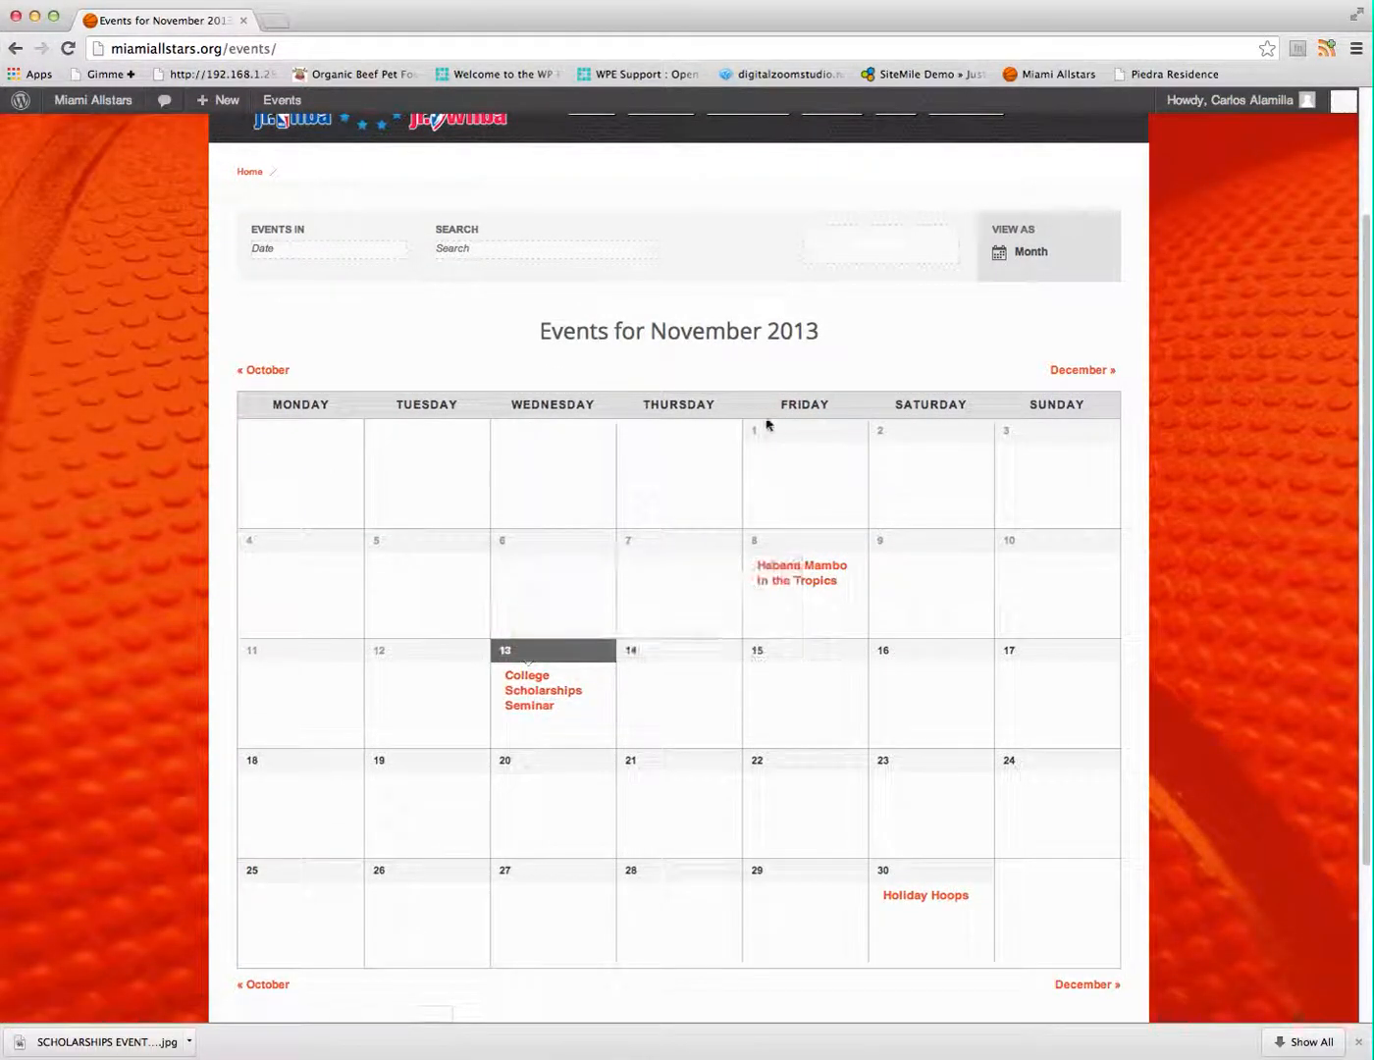
scroll(769, 425, up, 3)
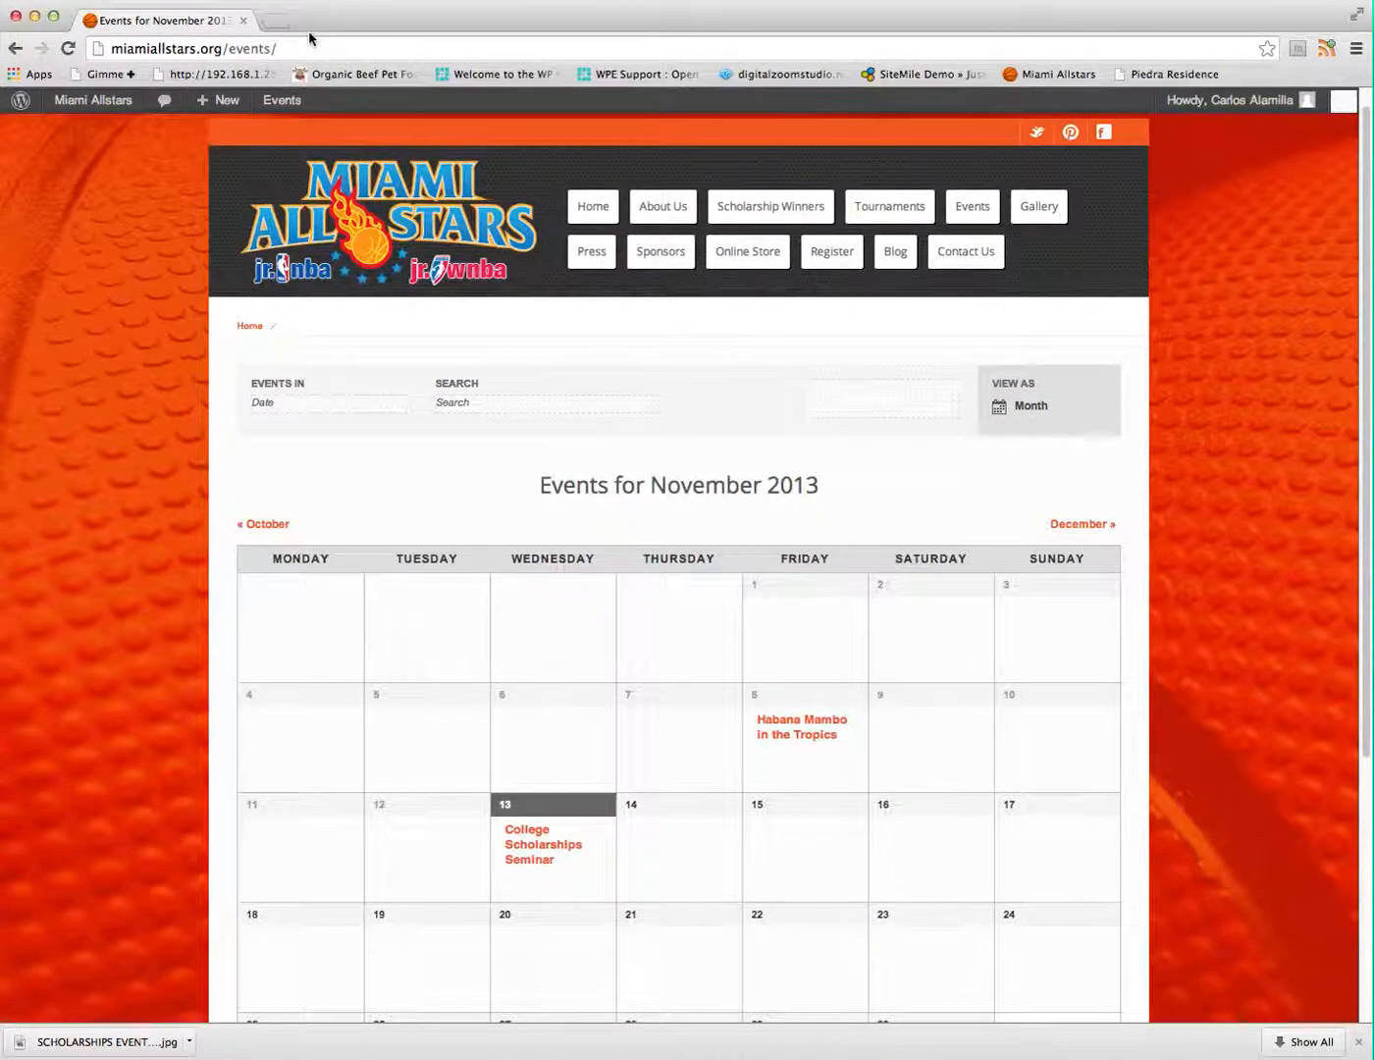
Start a new event titled "title of event" and assign it to the Fundraisers category
mouse_move(265, 106)
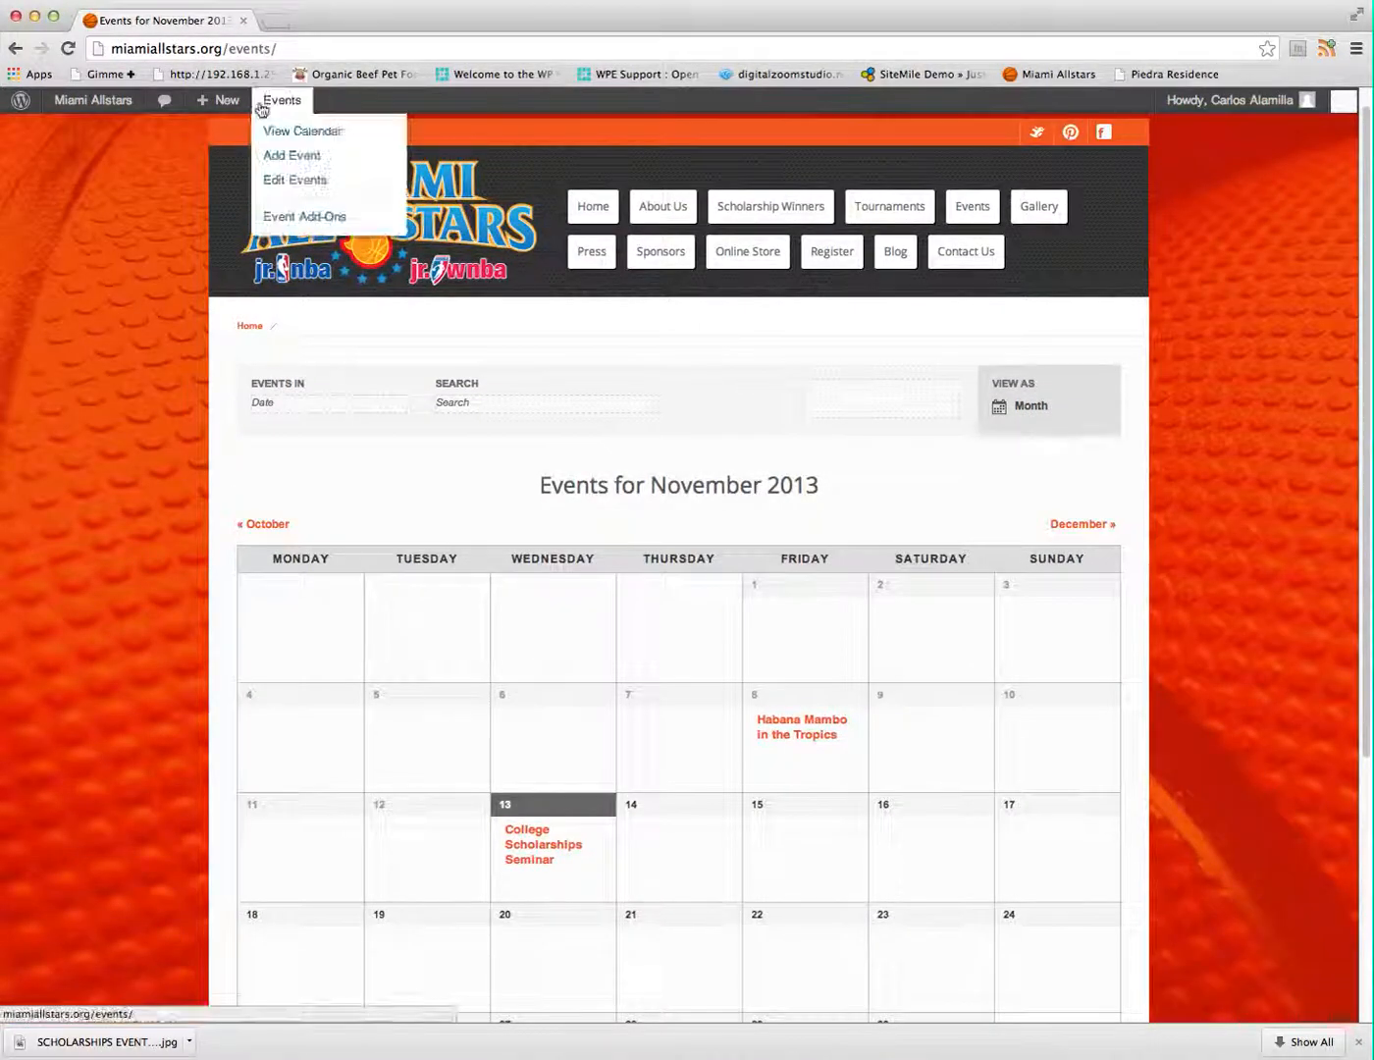
click(306, 162)
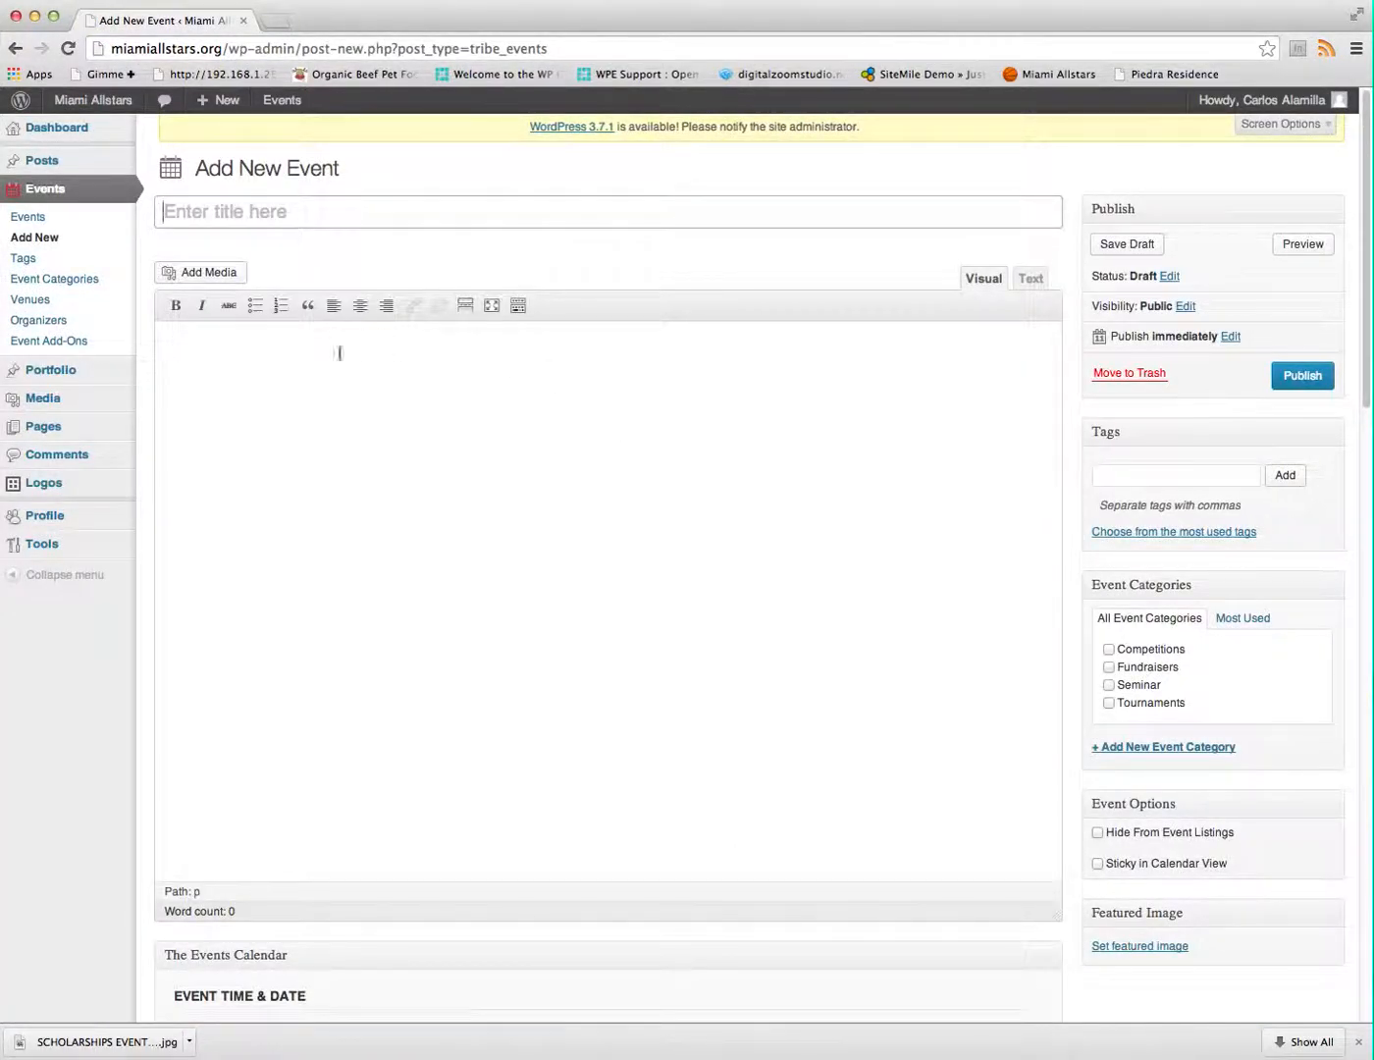
text(title of event)
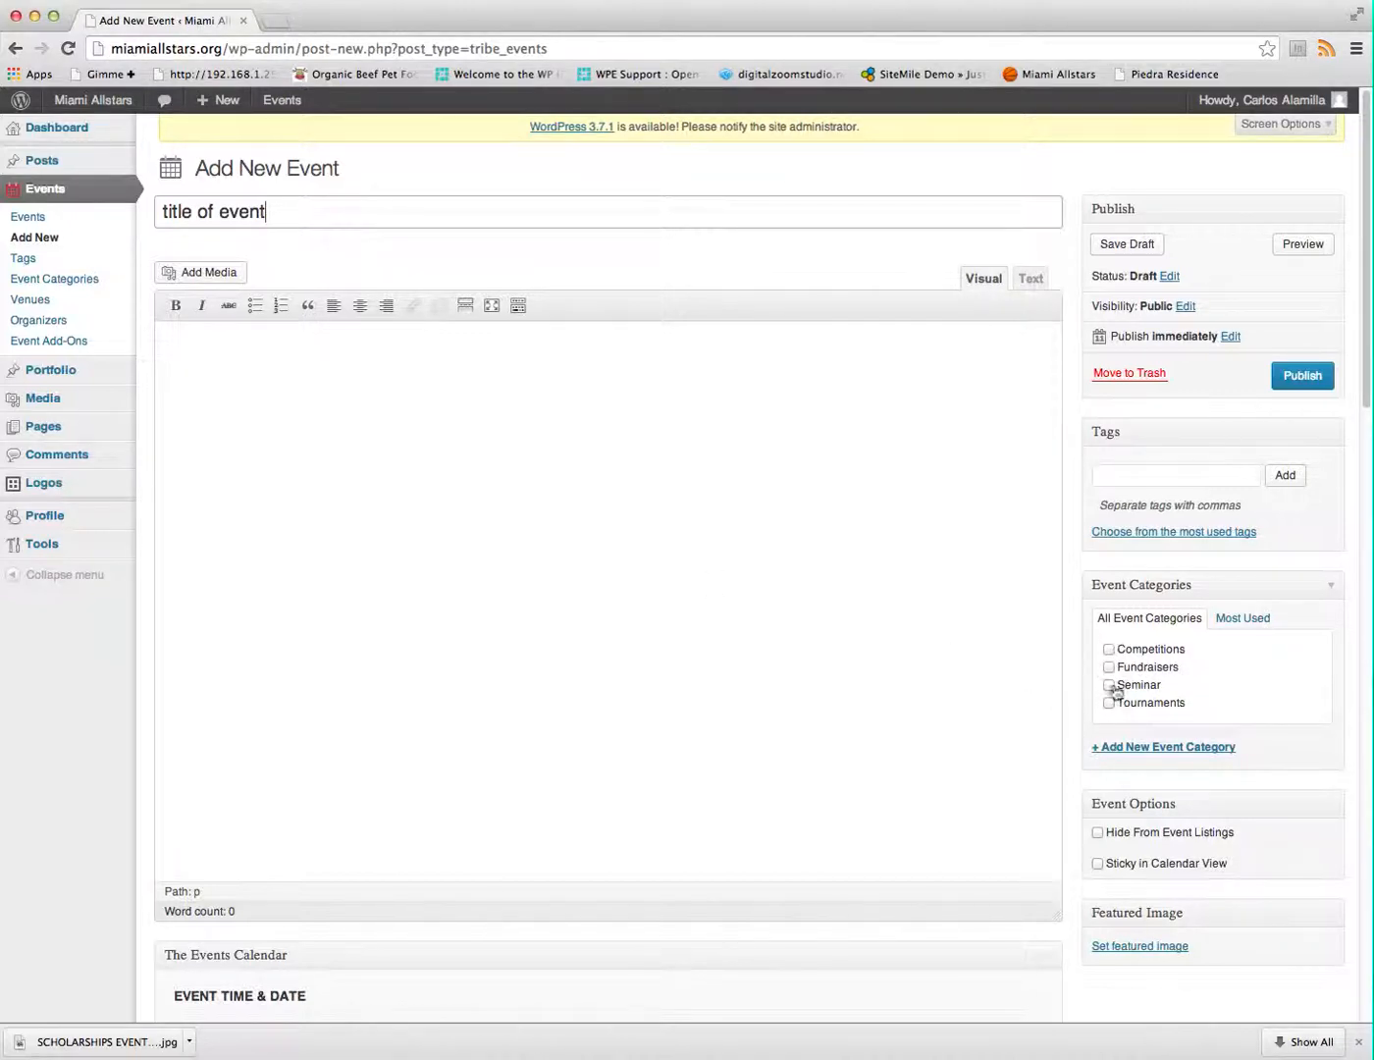
click(1109, 649)
click(1110, 668)
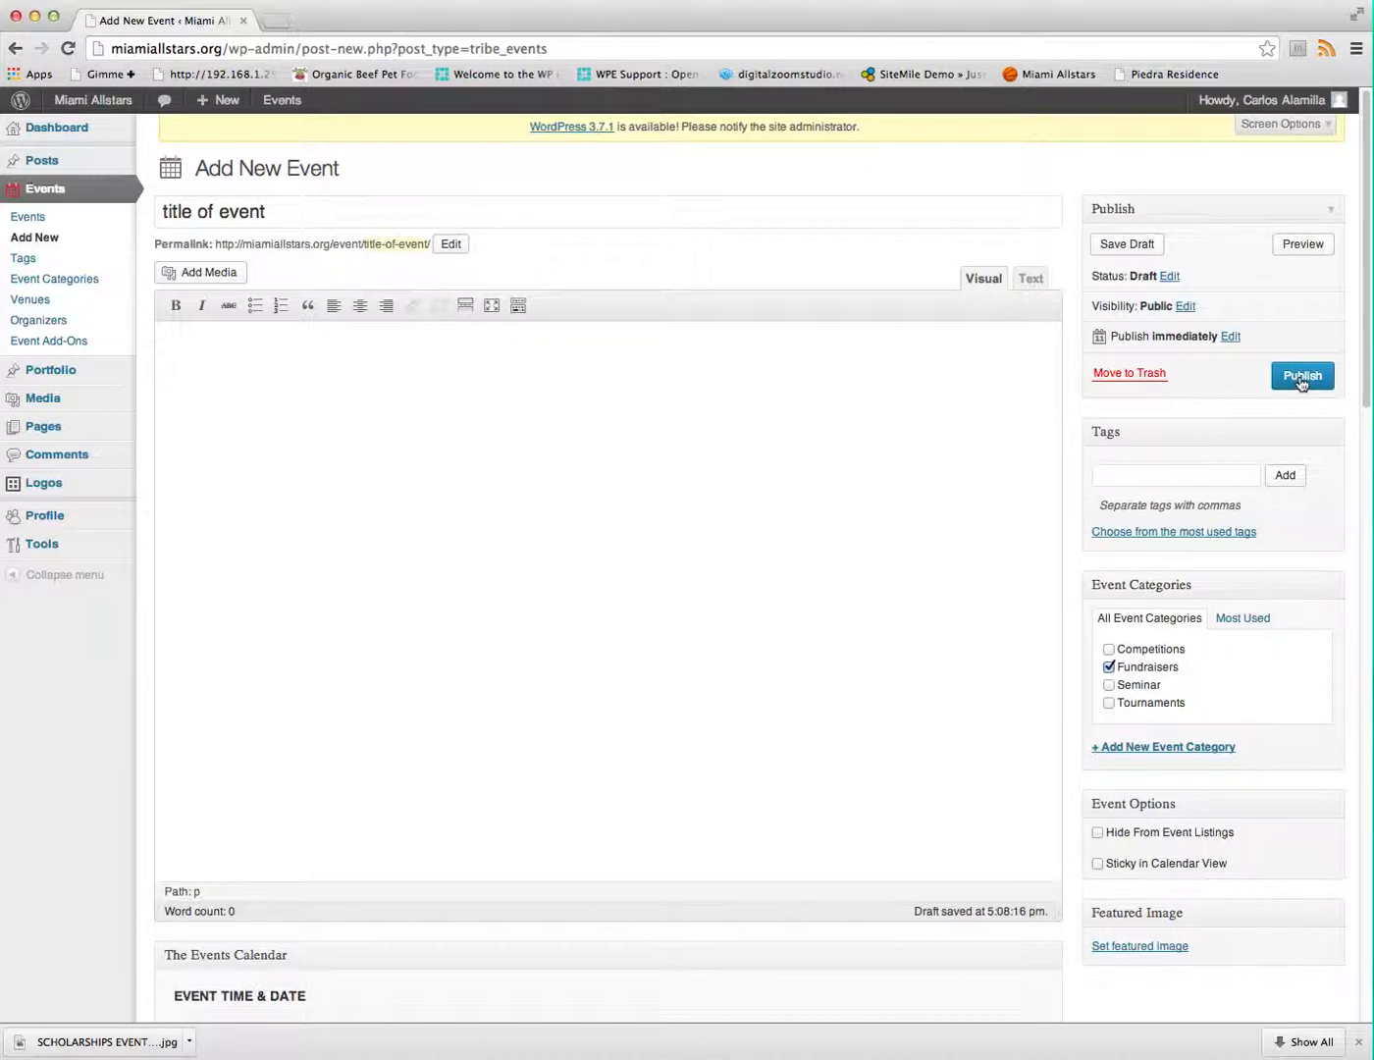
Open the featured image selection for the new event
scroll(727, 584, down, 5)
scroll(727, 583, up, 5)
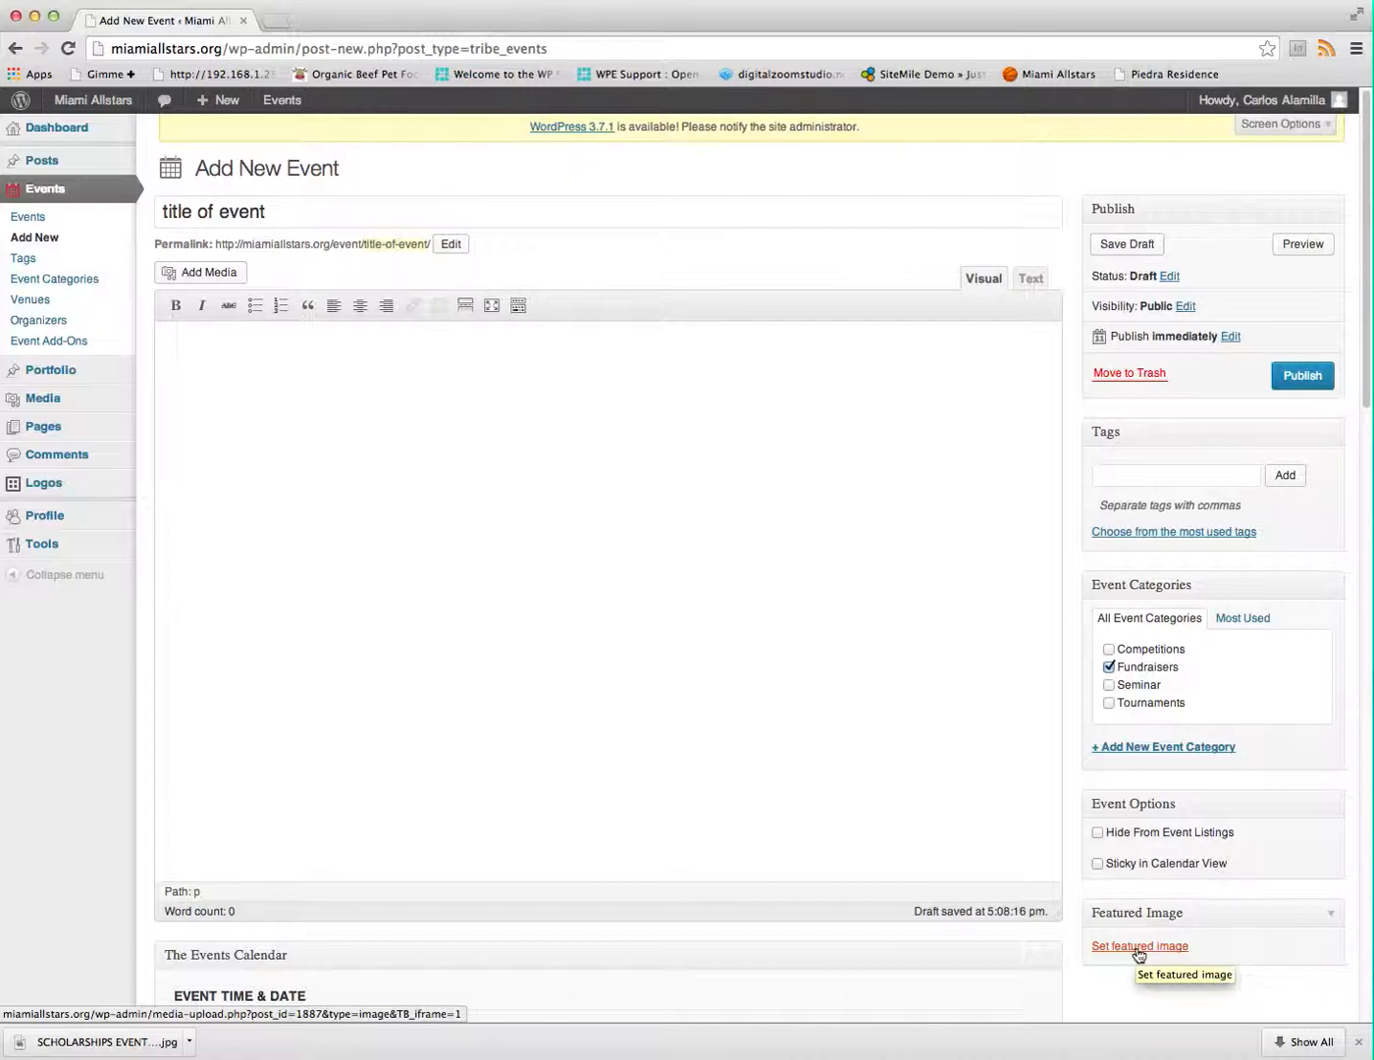
click(1137, 947)
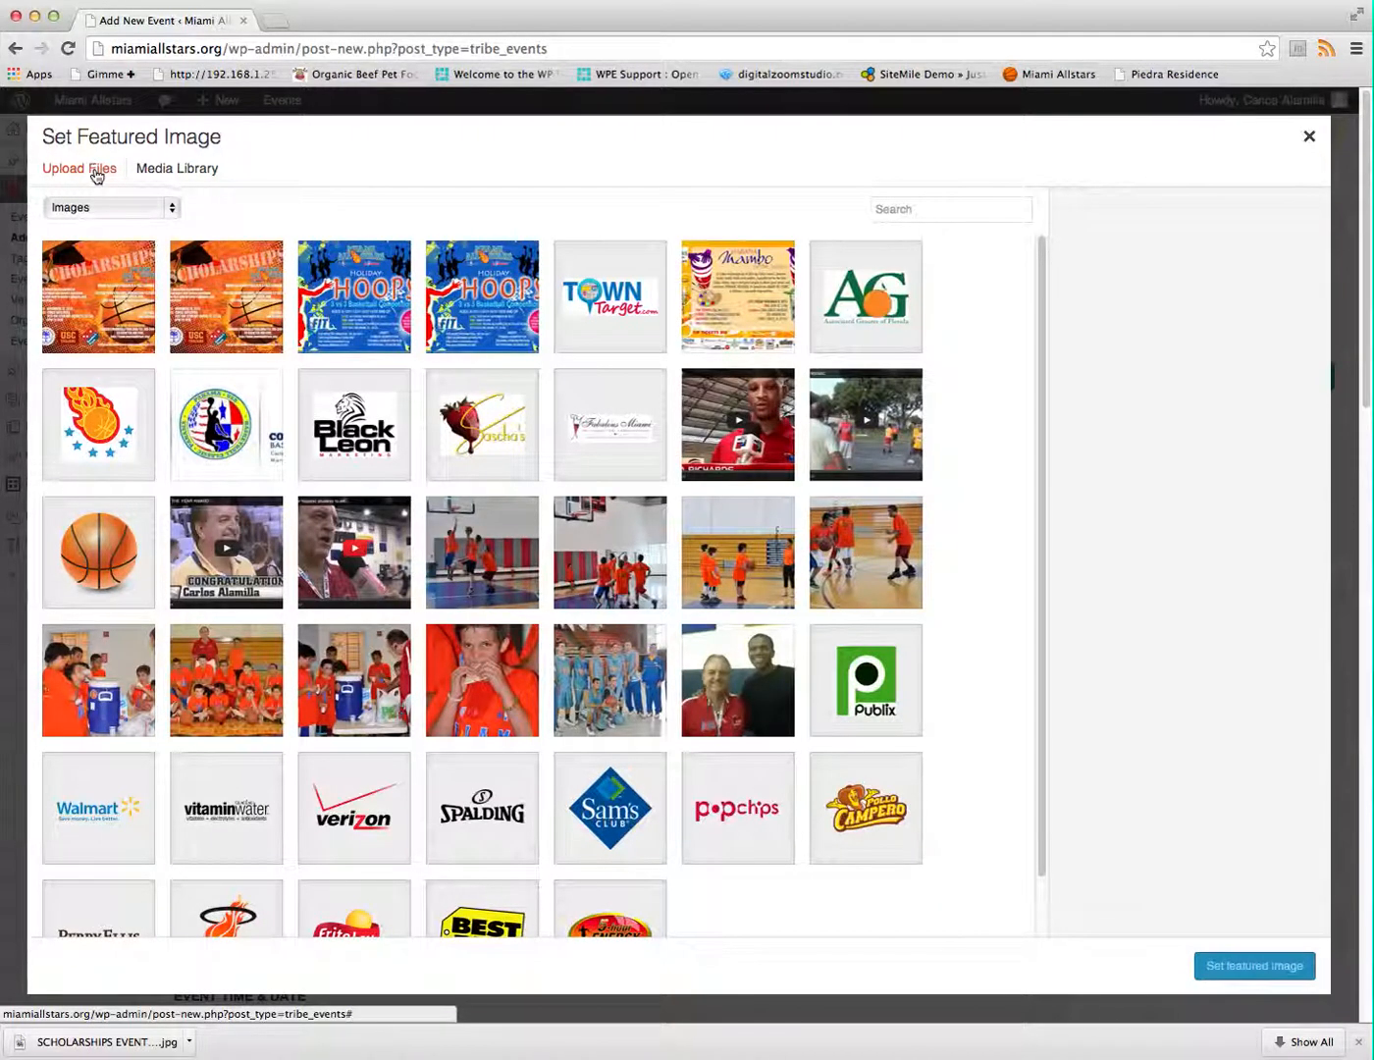
click(96, 174)
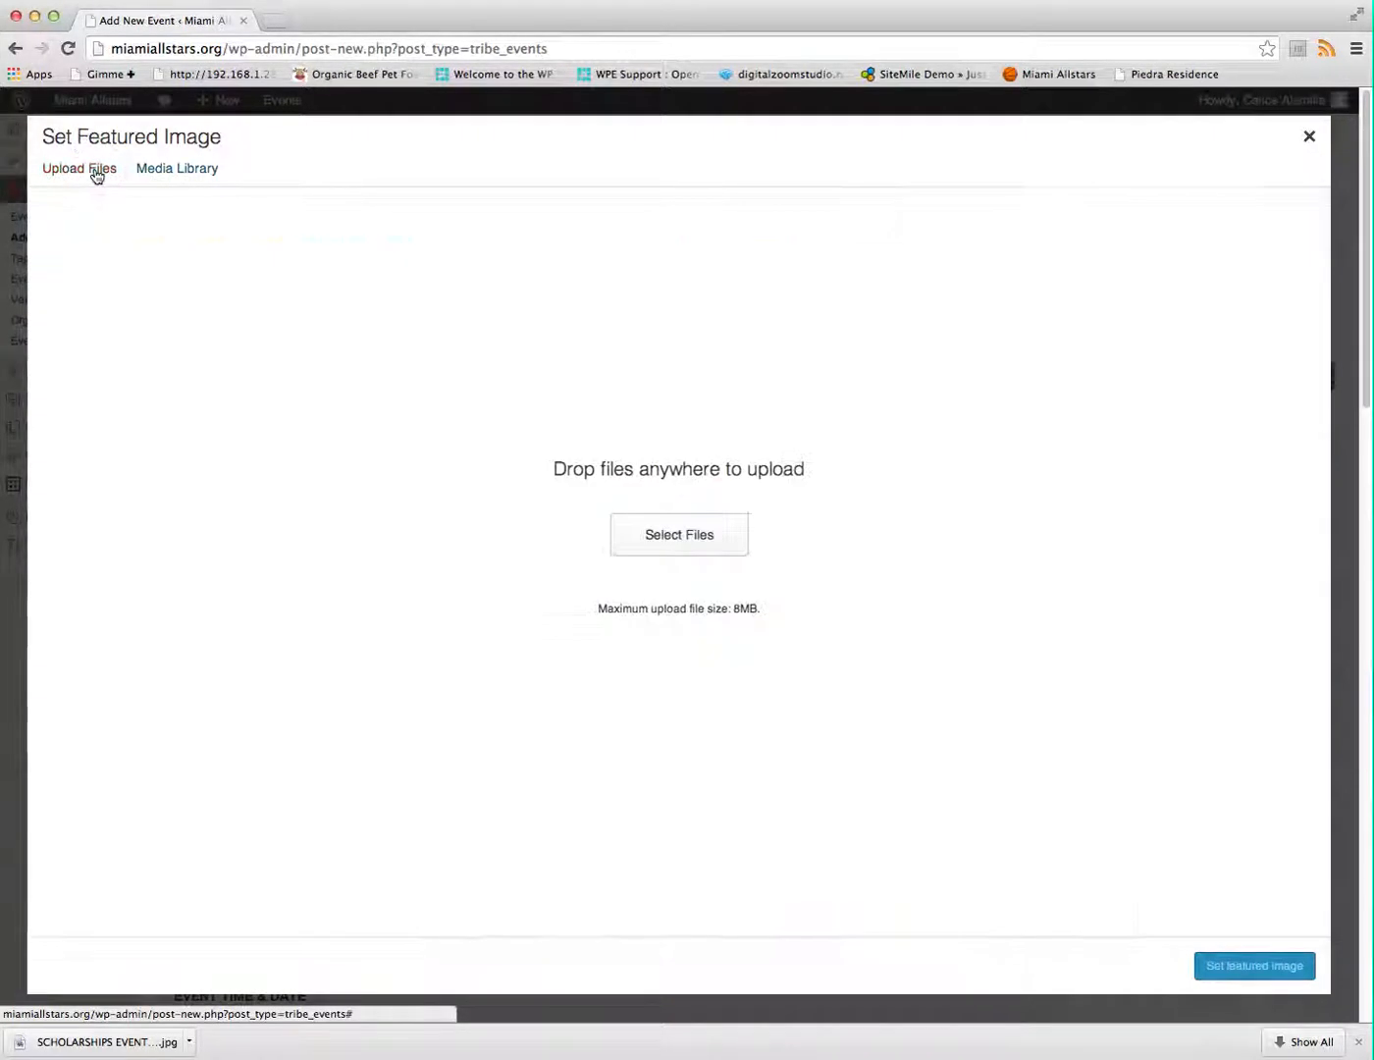
click(687, 533)
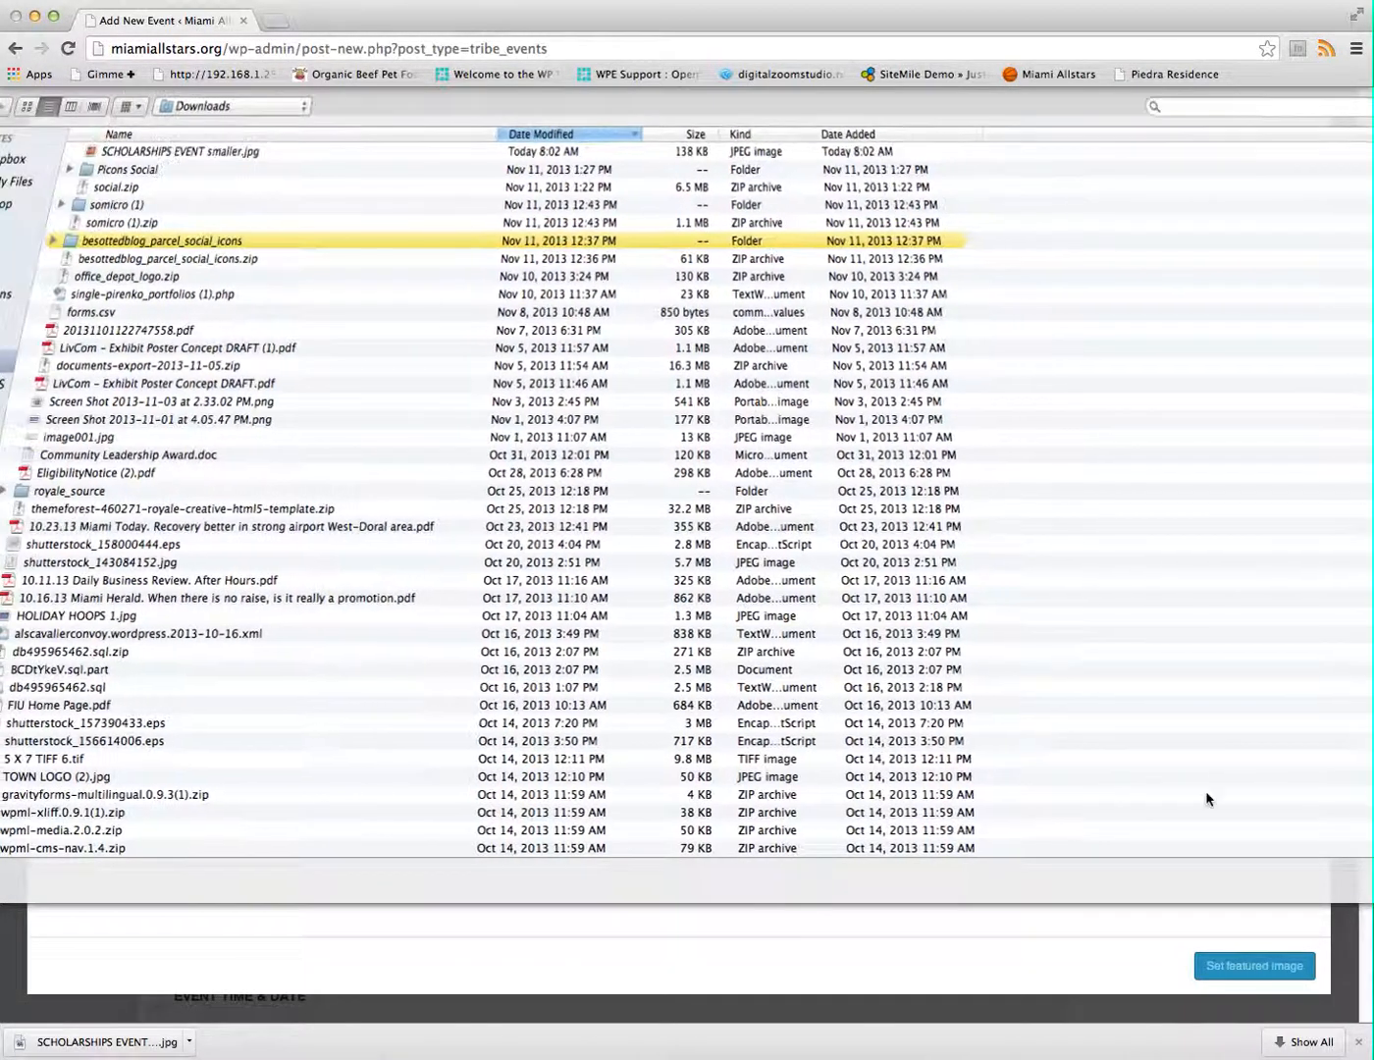
key(Escape)
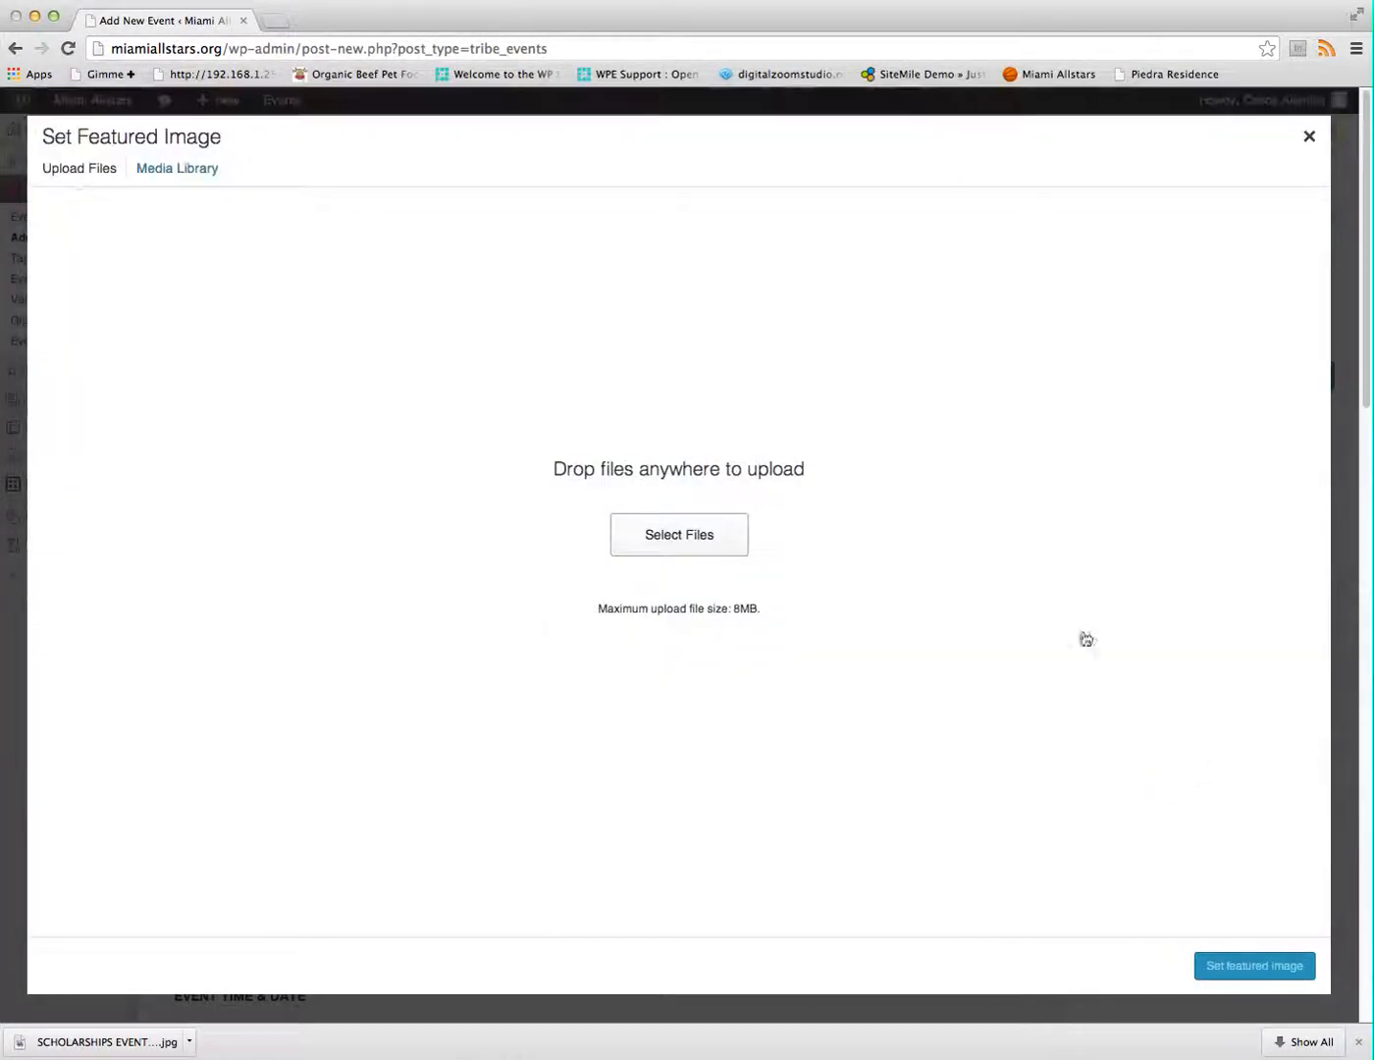
click(167, 172)
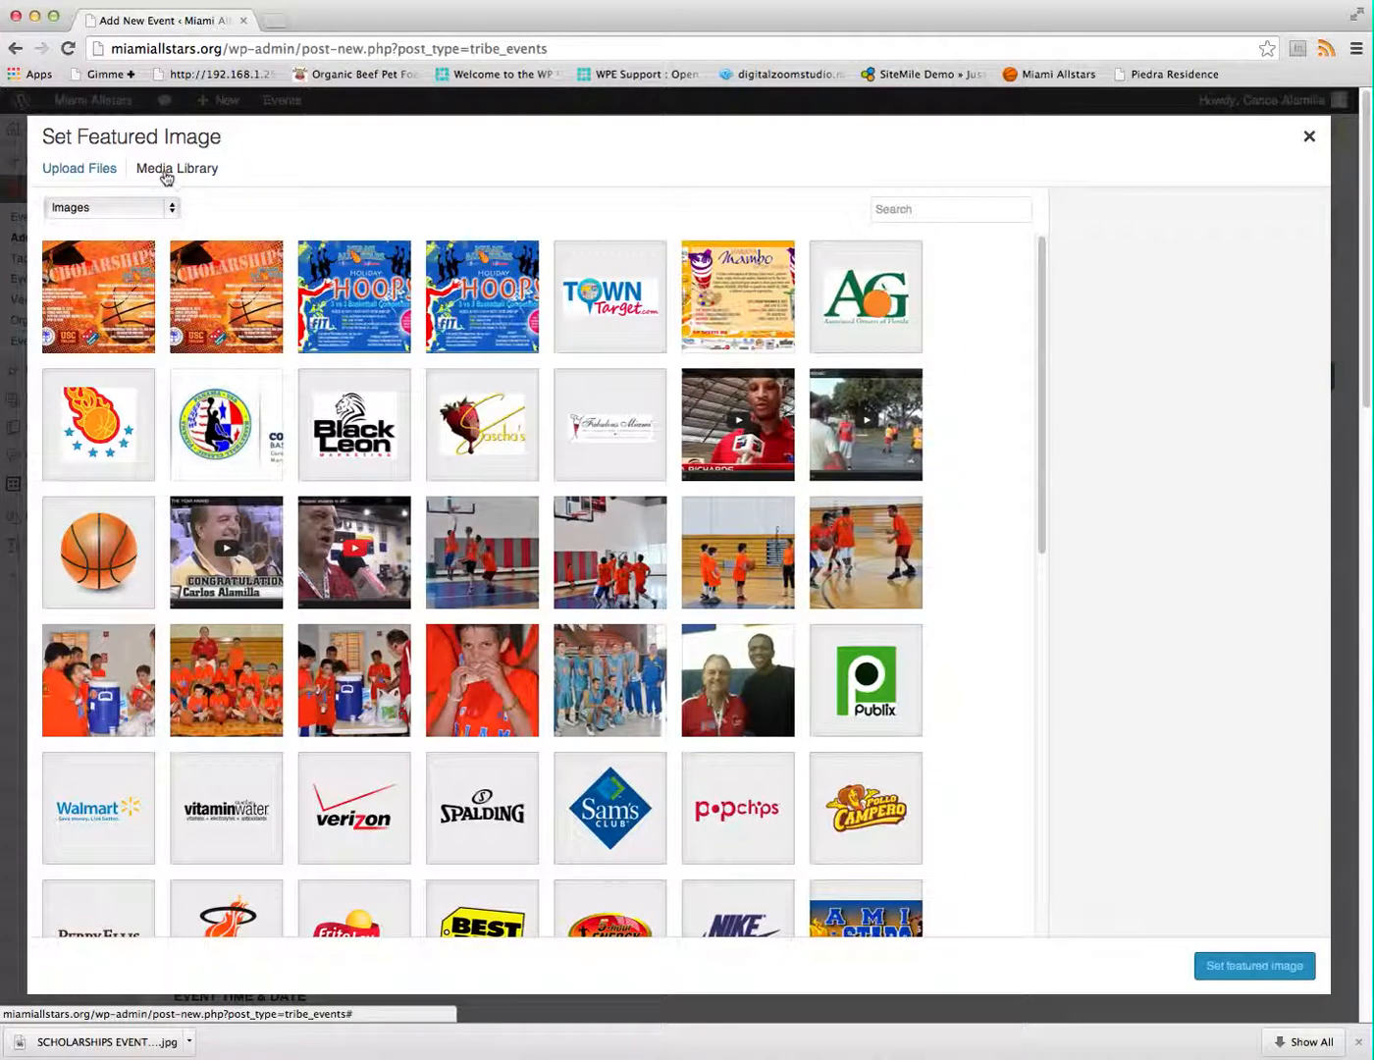
Set HOLIDAY-HOOPS-thumb.jpg from the media library as the event's featured image
click(377, 324)
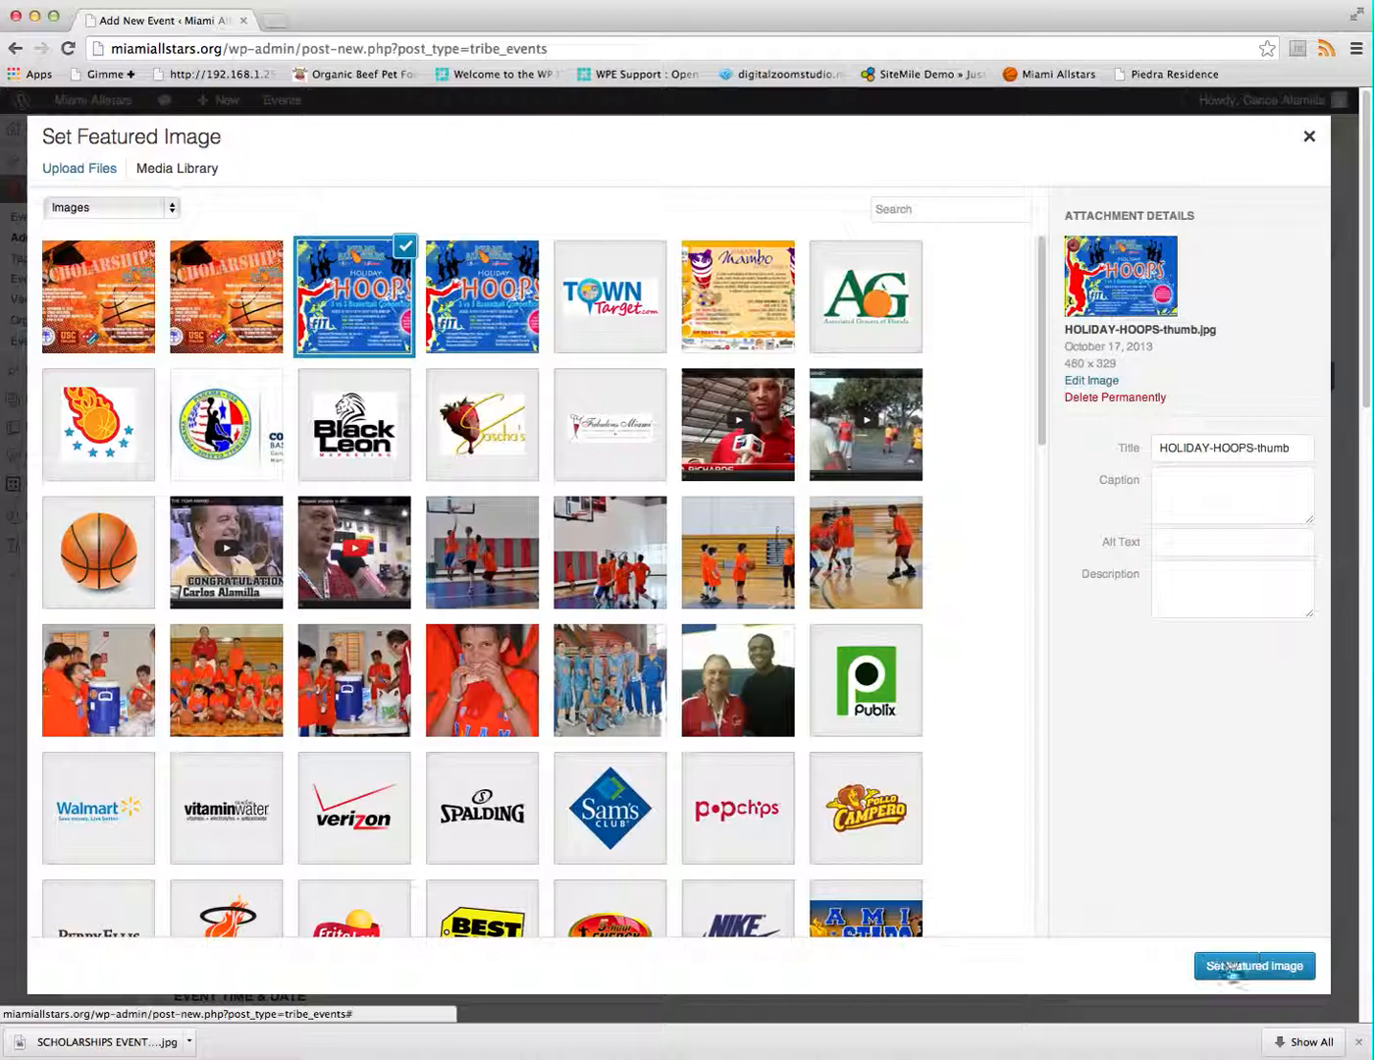
click(1231, 968)
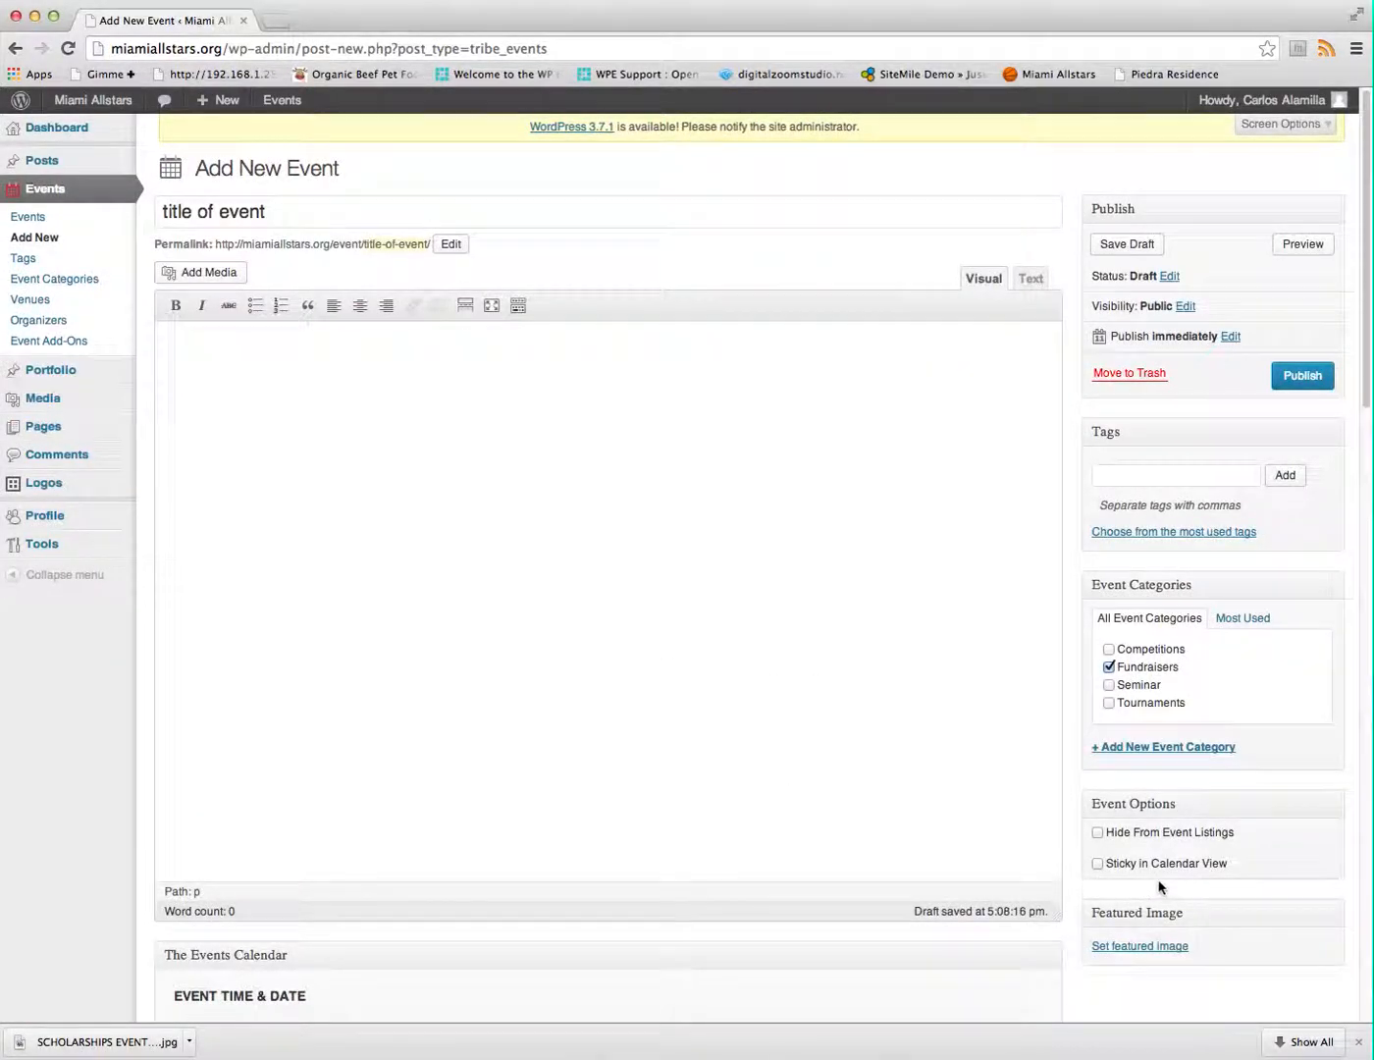
Examine the start date calendar and start time choices in the event's time and date settings
scroll(856, 869, down, 4)
scroll(855, 869, down, 10)
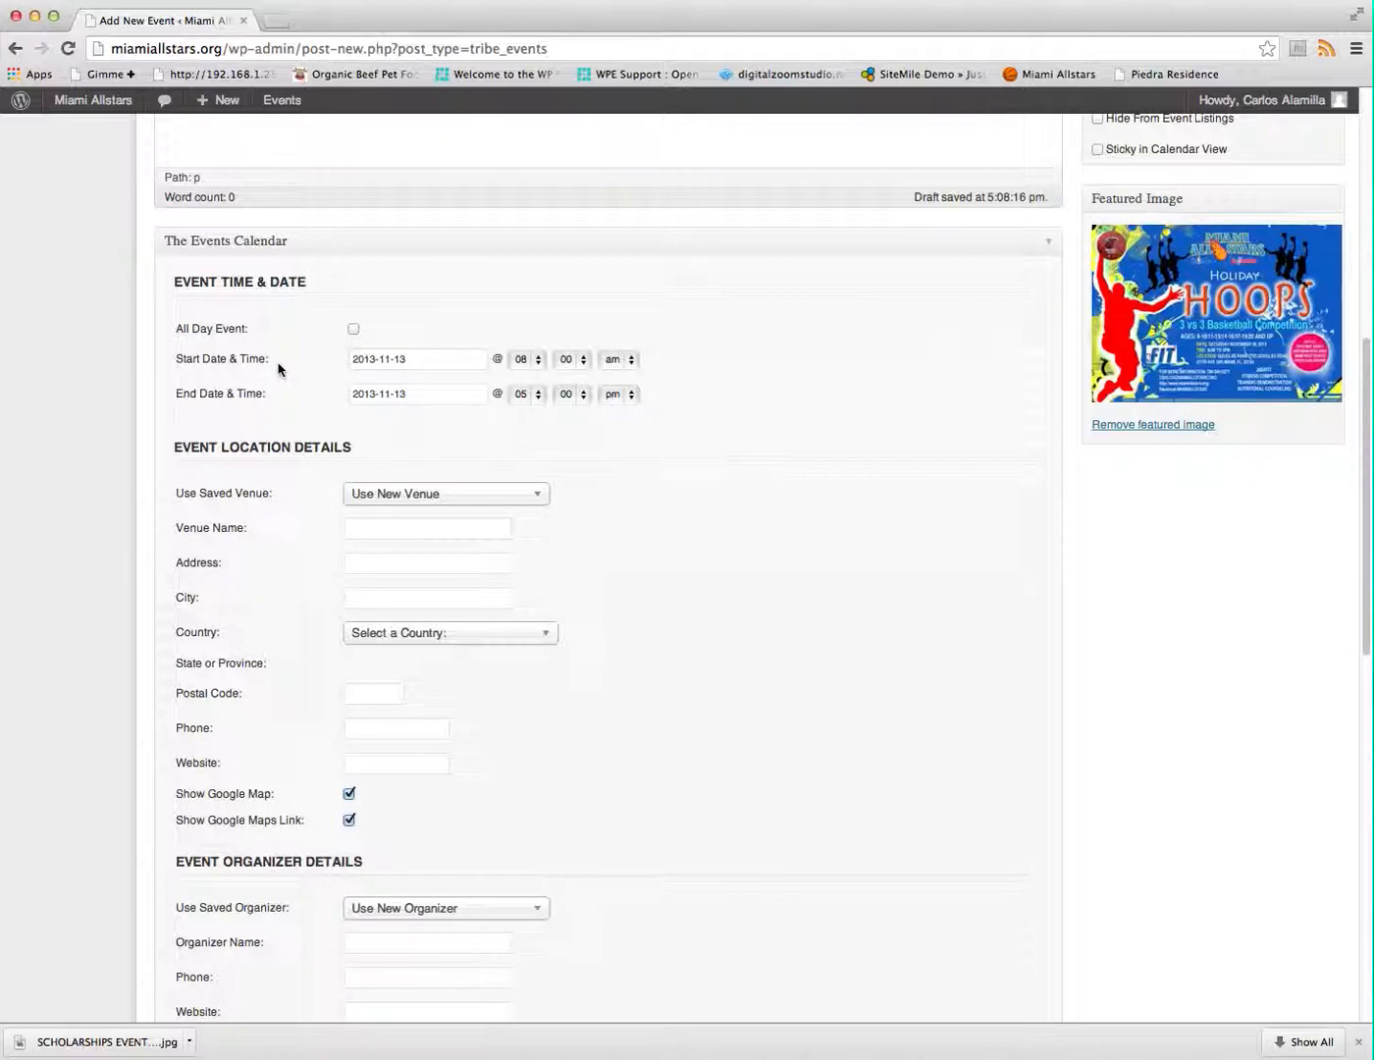
click(440, 358)
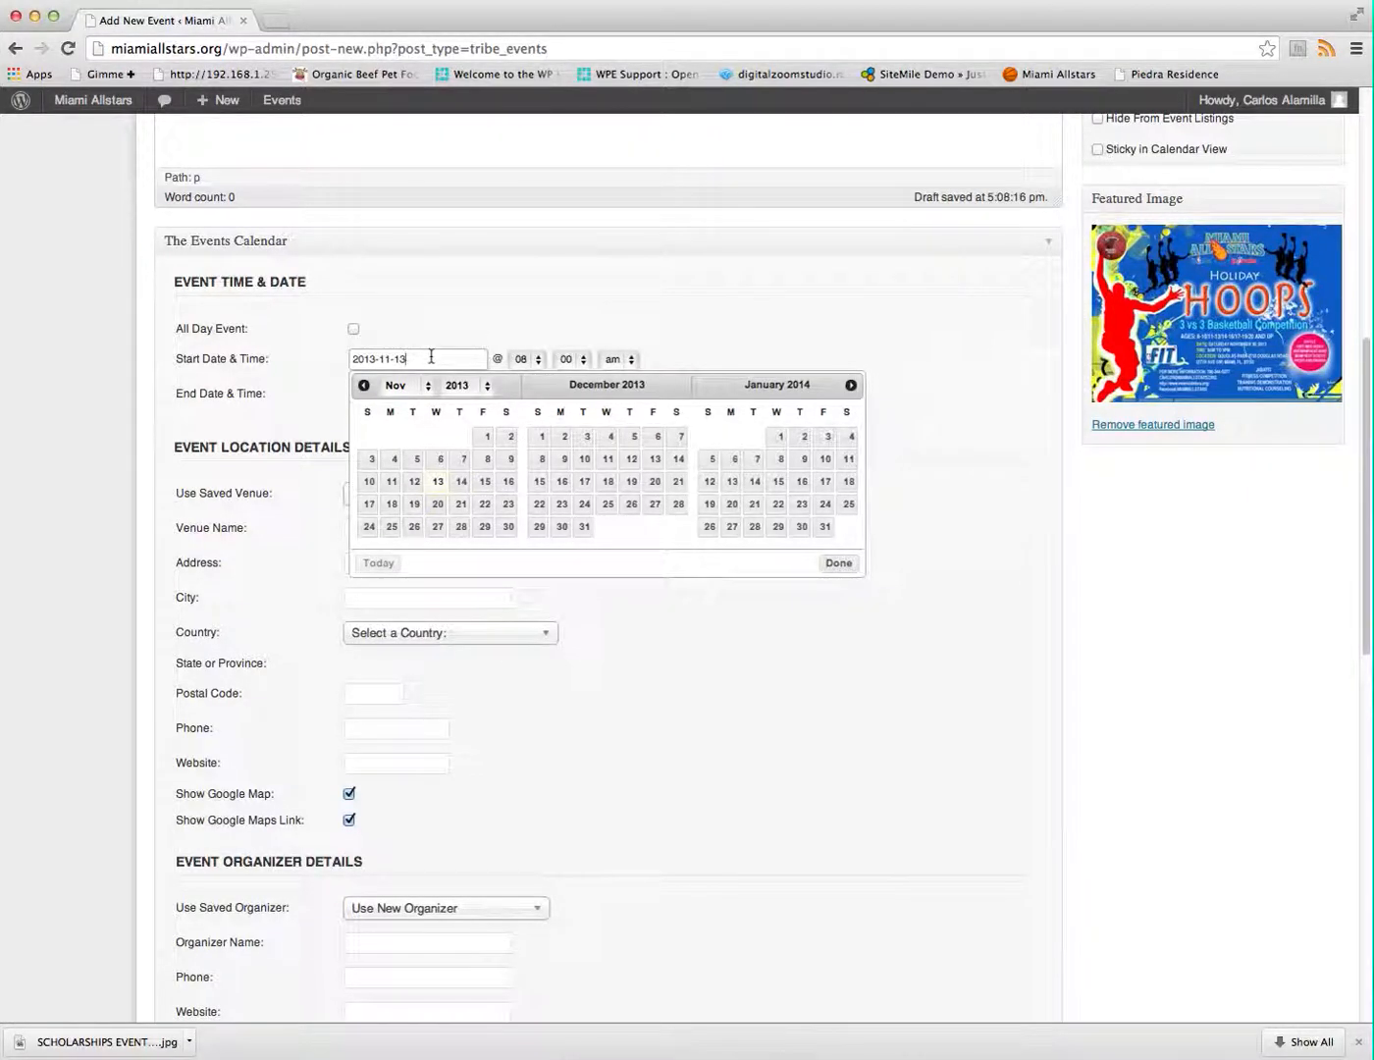
click(538, 361)
click(649, 357)
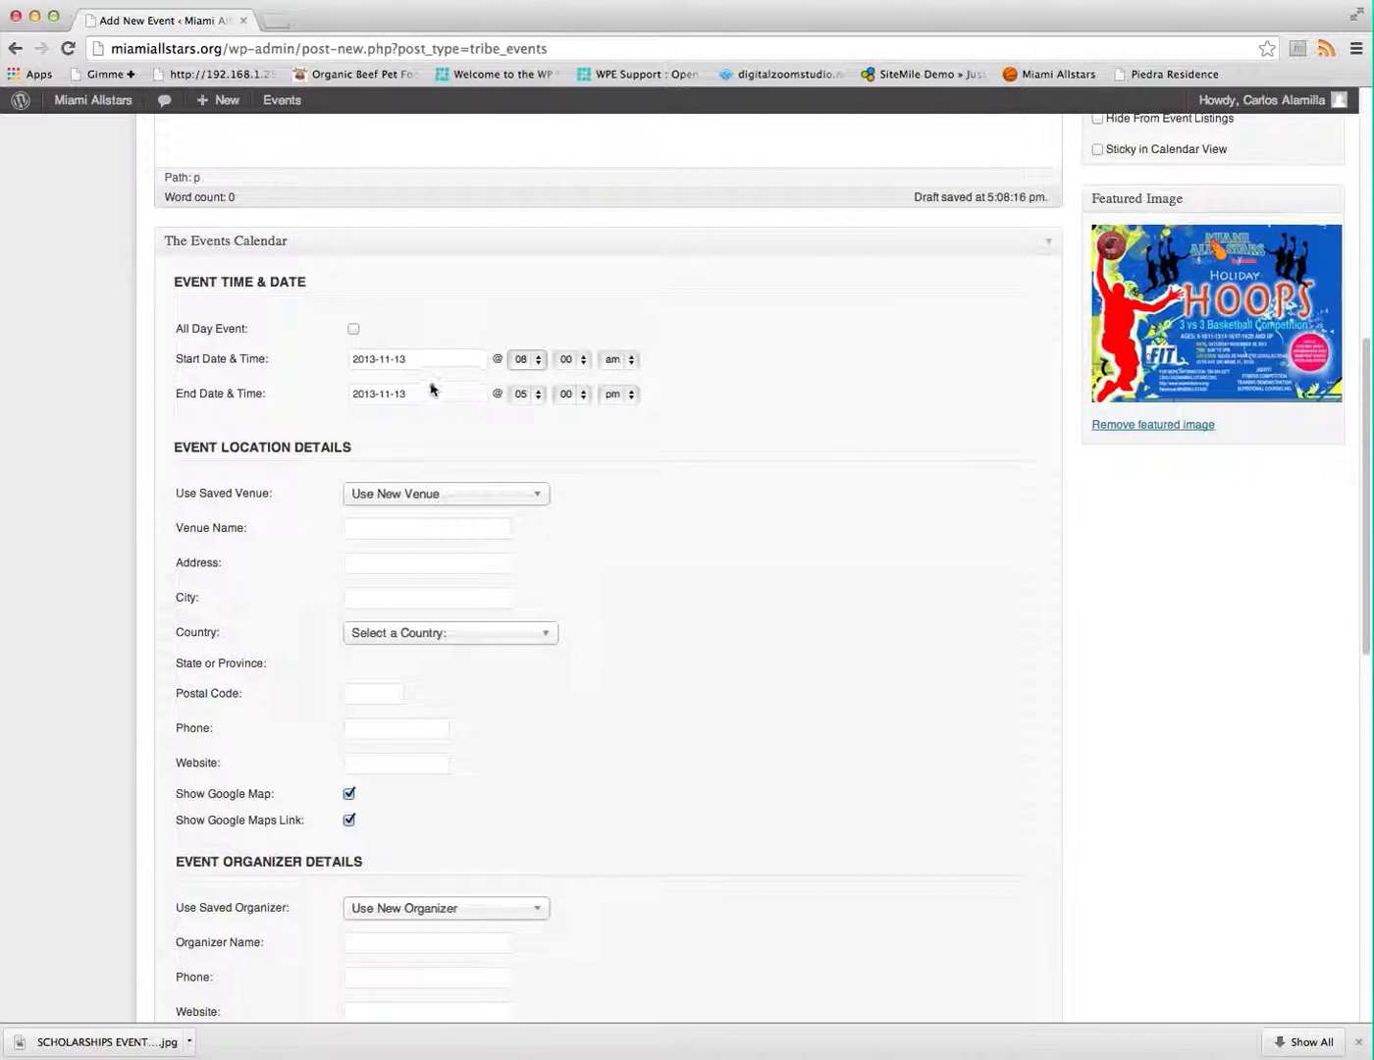
Try Coral Gables Museum as the event's saved venue and switch back to Use New Venue
scroll(461, 590, down, 2)
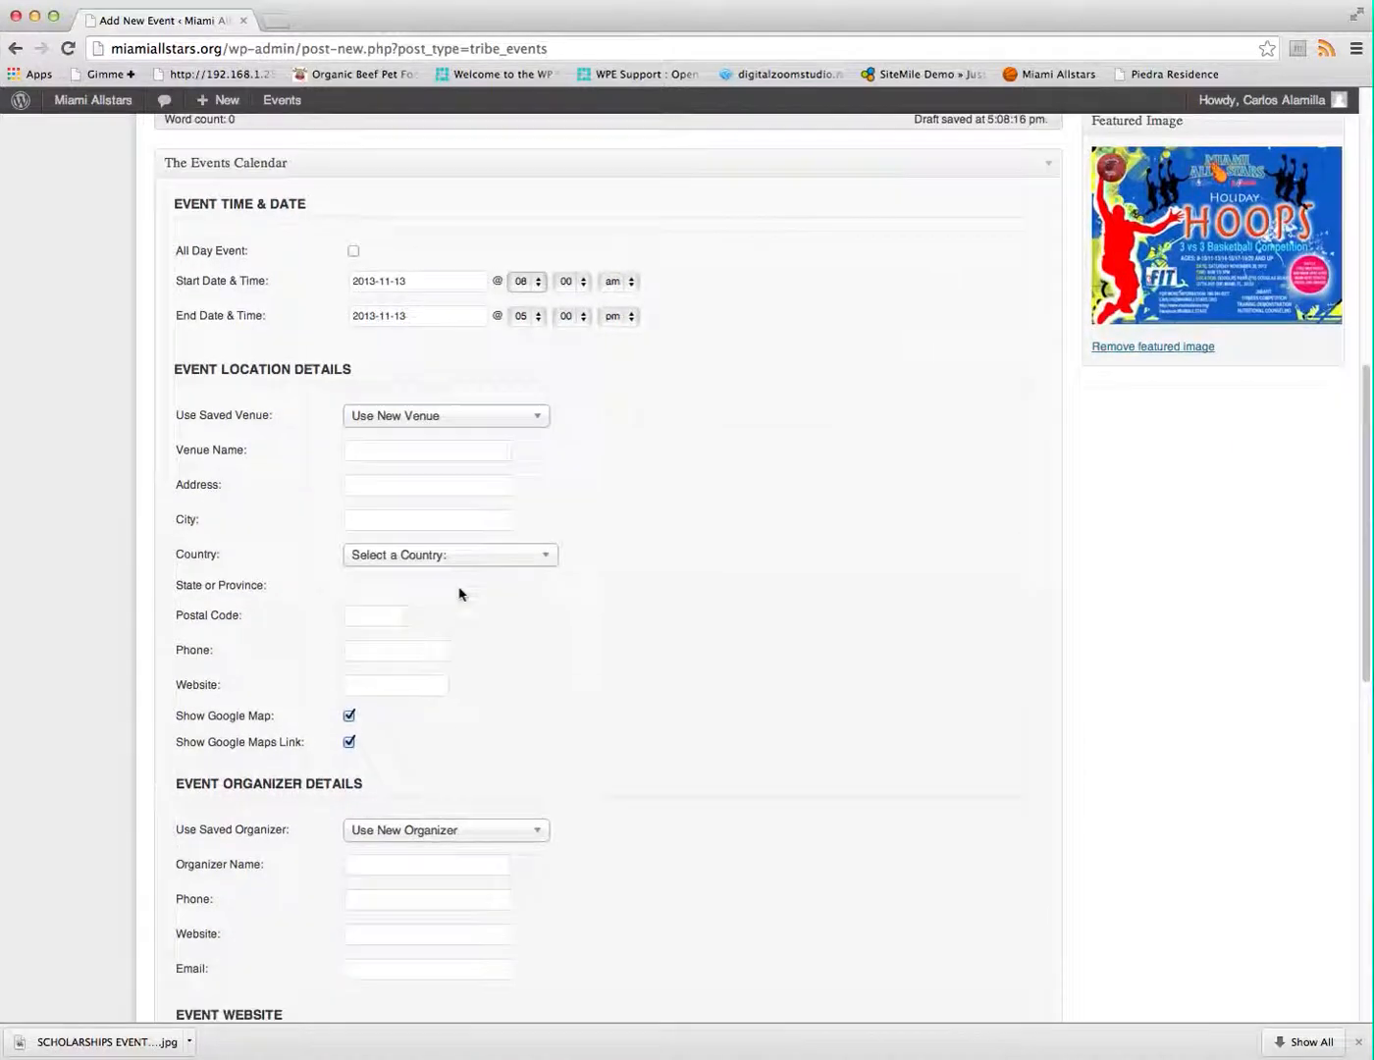
click(500, 415)
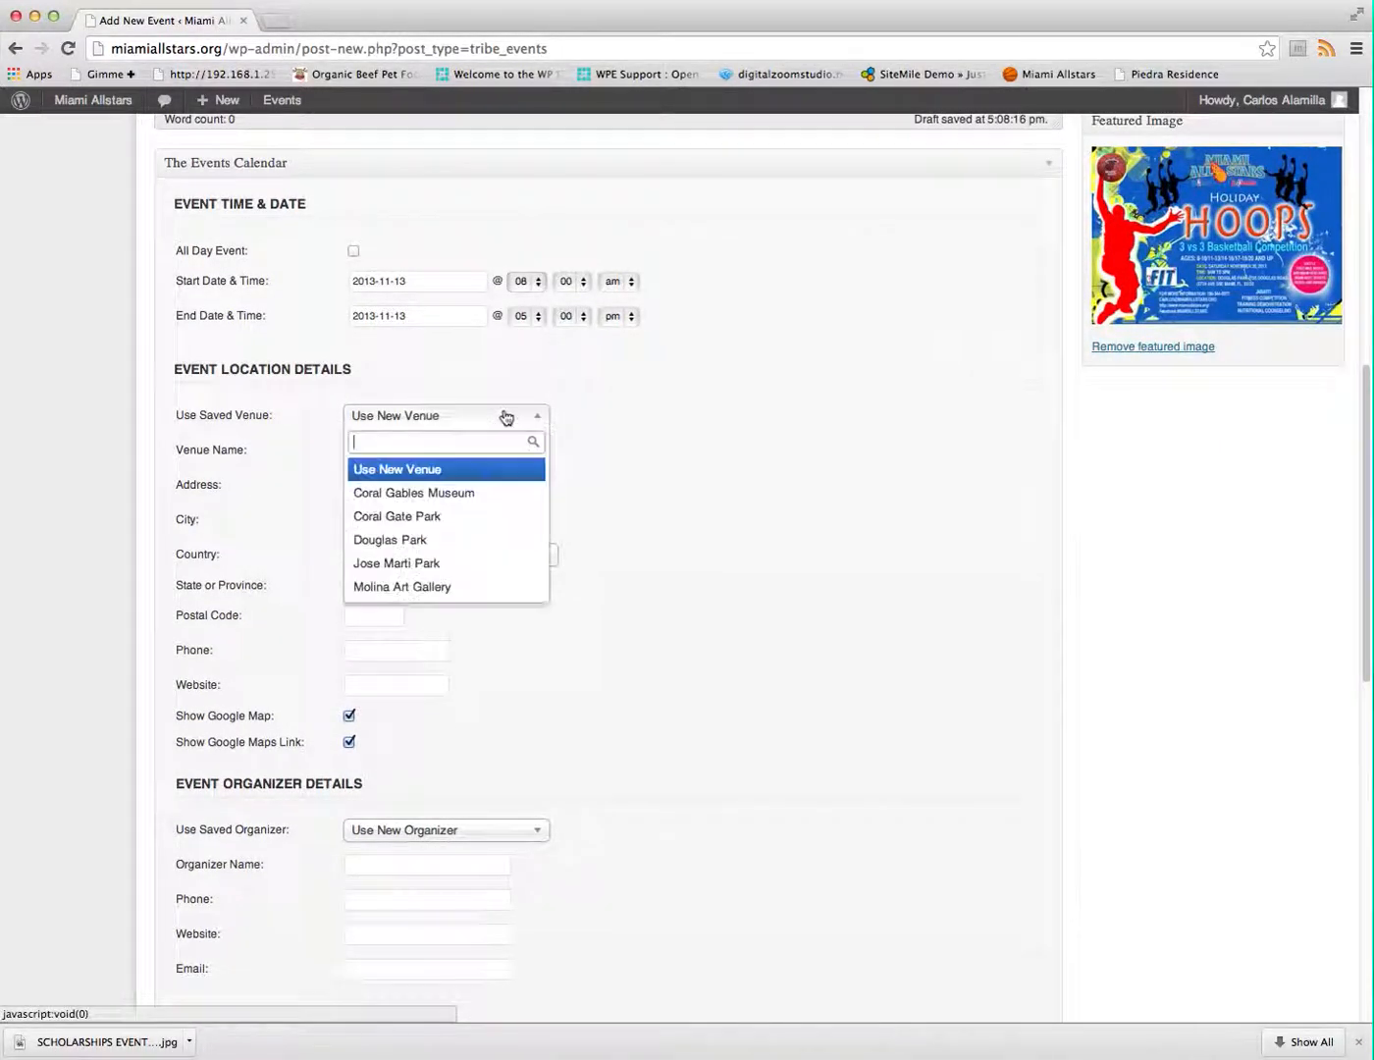
click(420, 499)
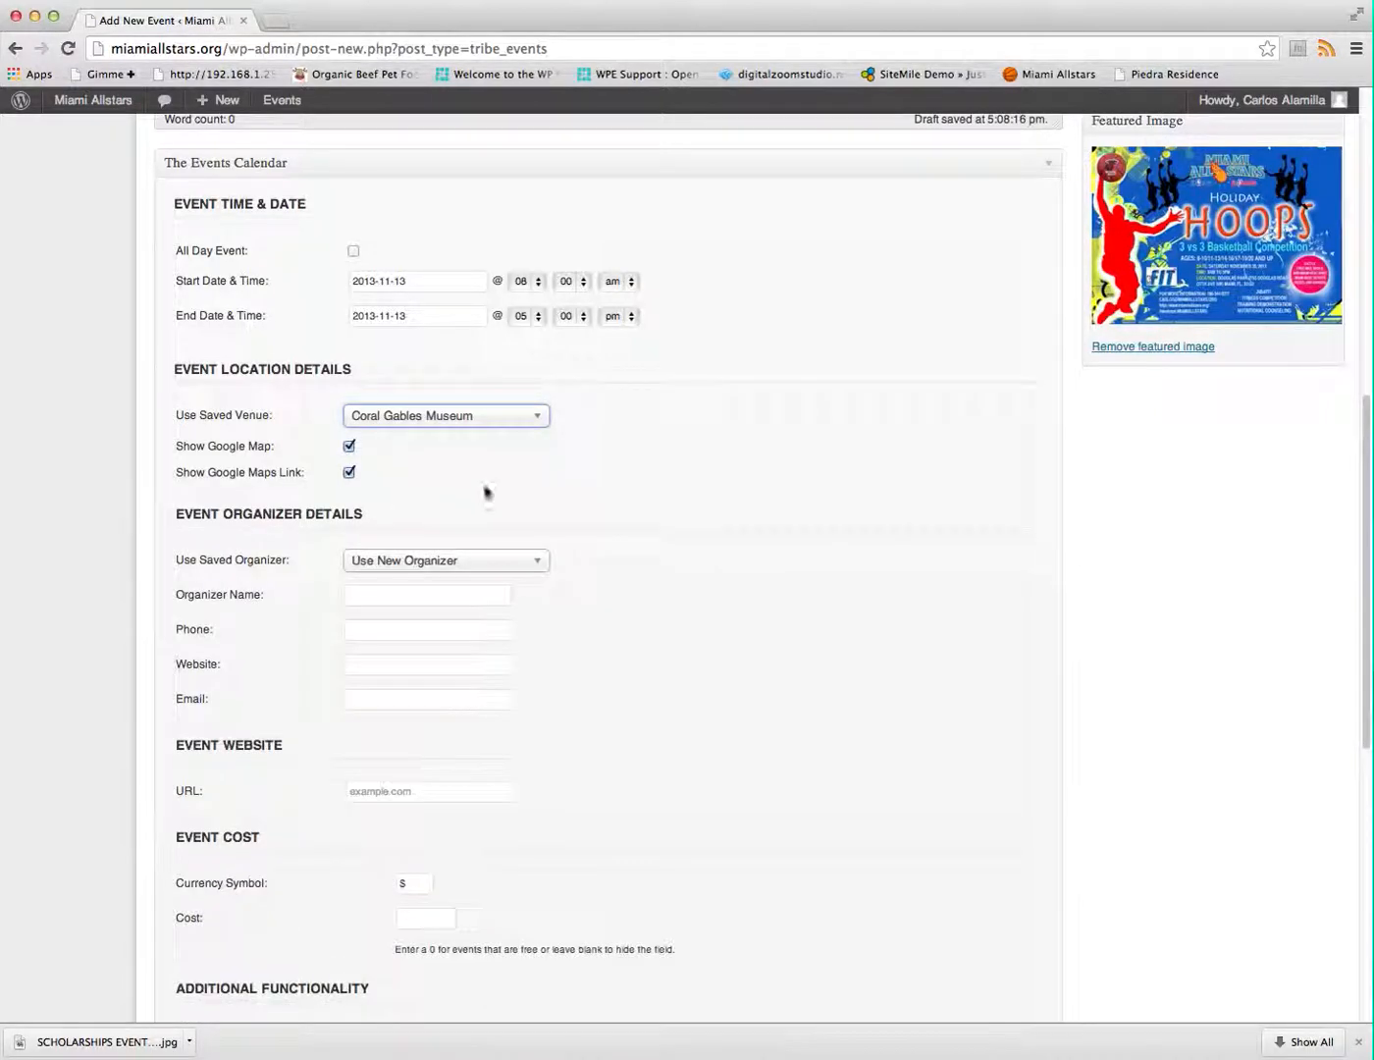
click(475, 420)
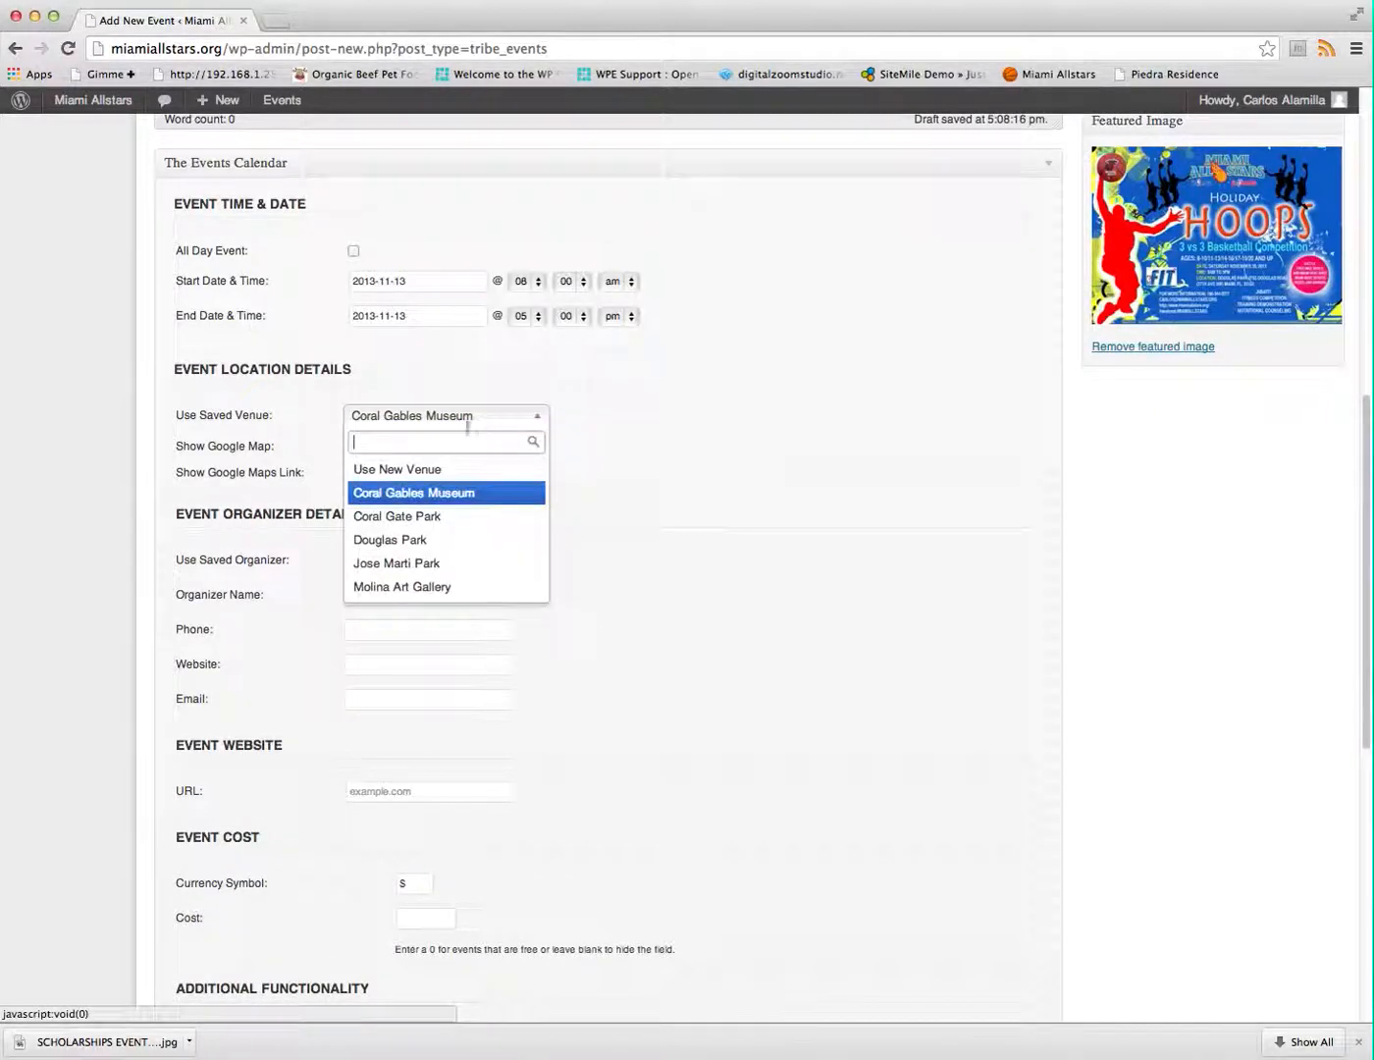
click(395, 472)
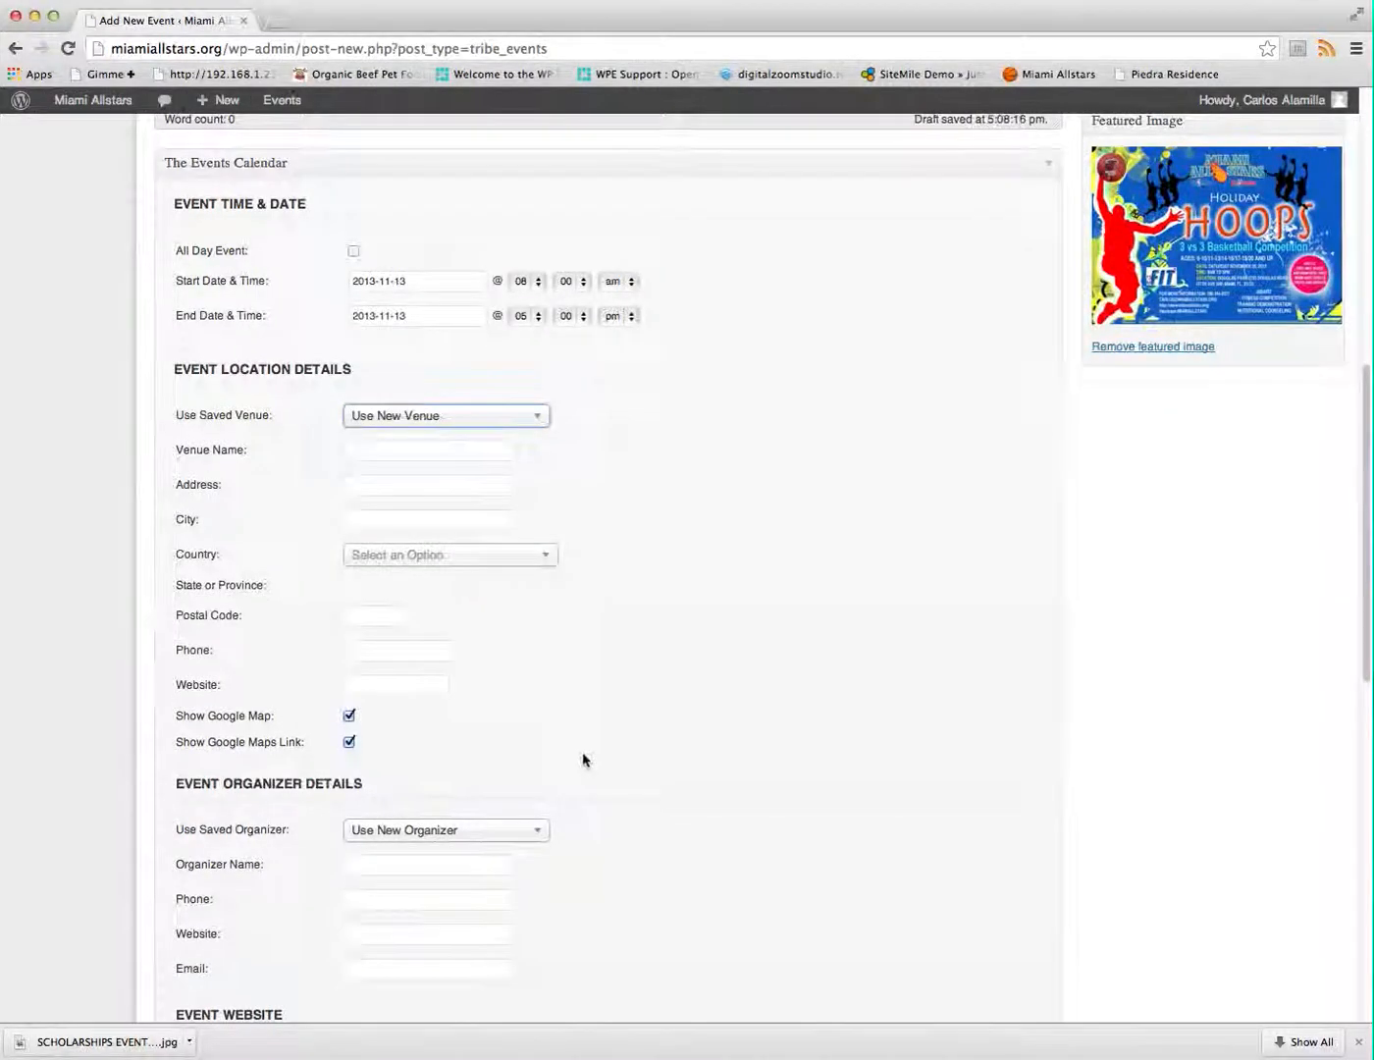
Assign the existing saved organizer to the event in the organizer details instead of using a new organizer
scroll(589, 758, down, 3)
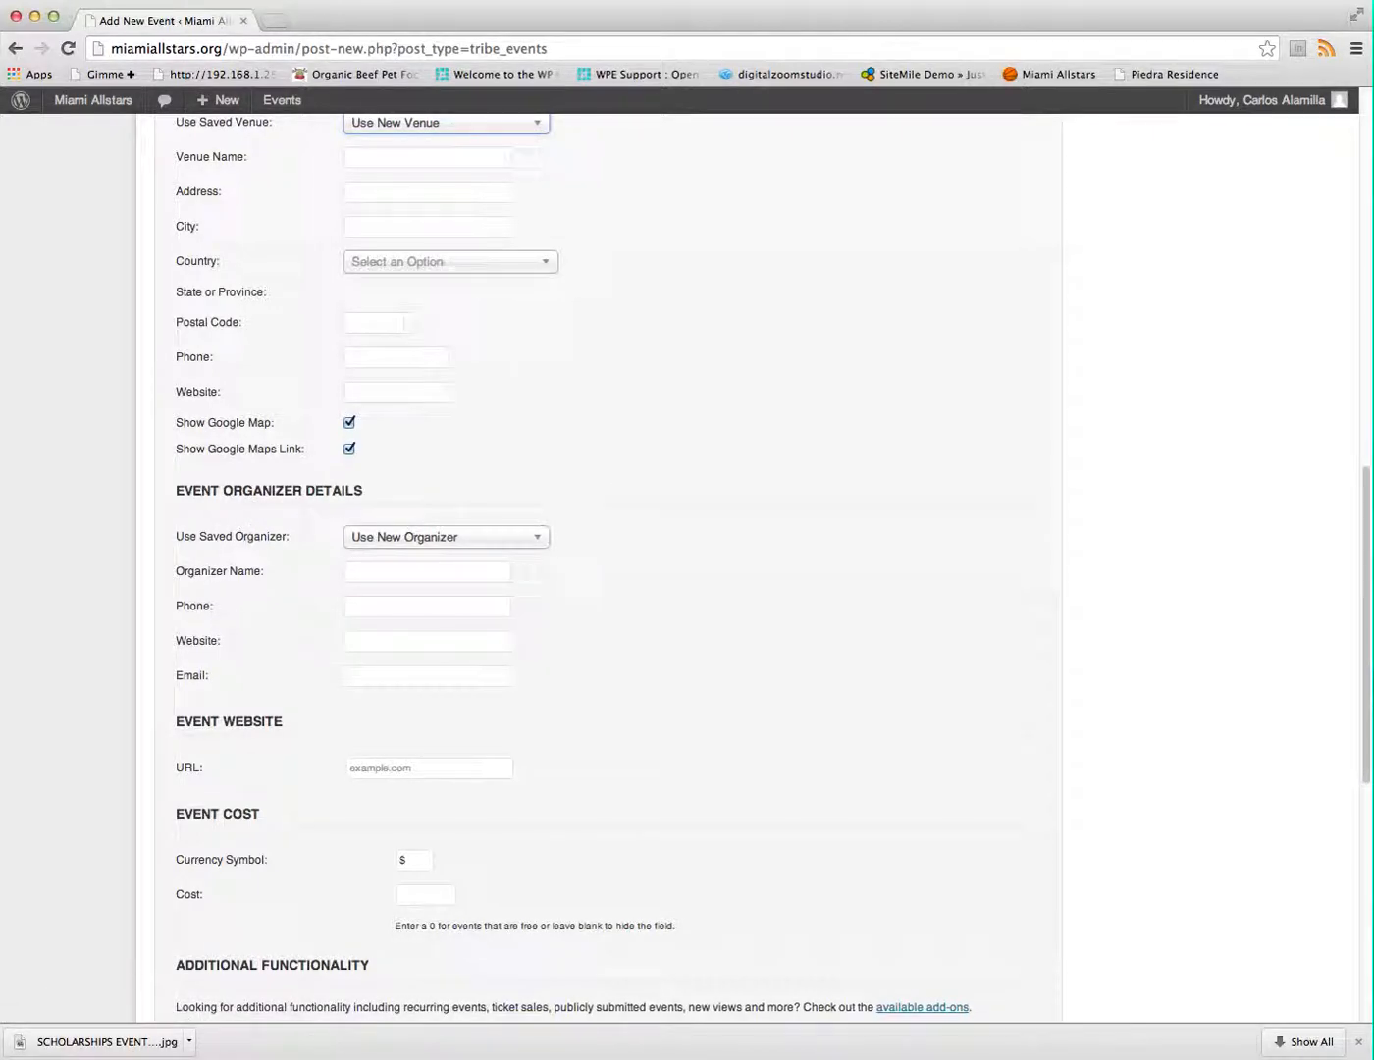
click(497, 539)
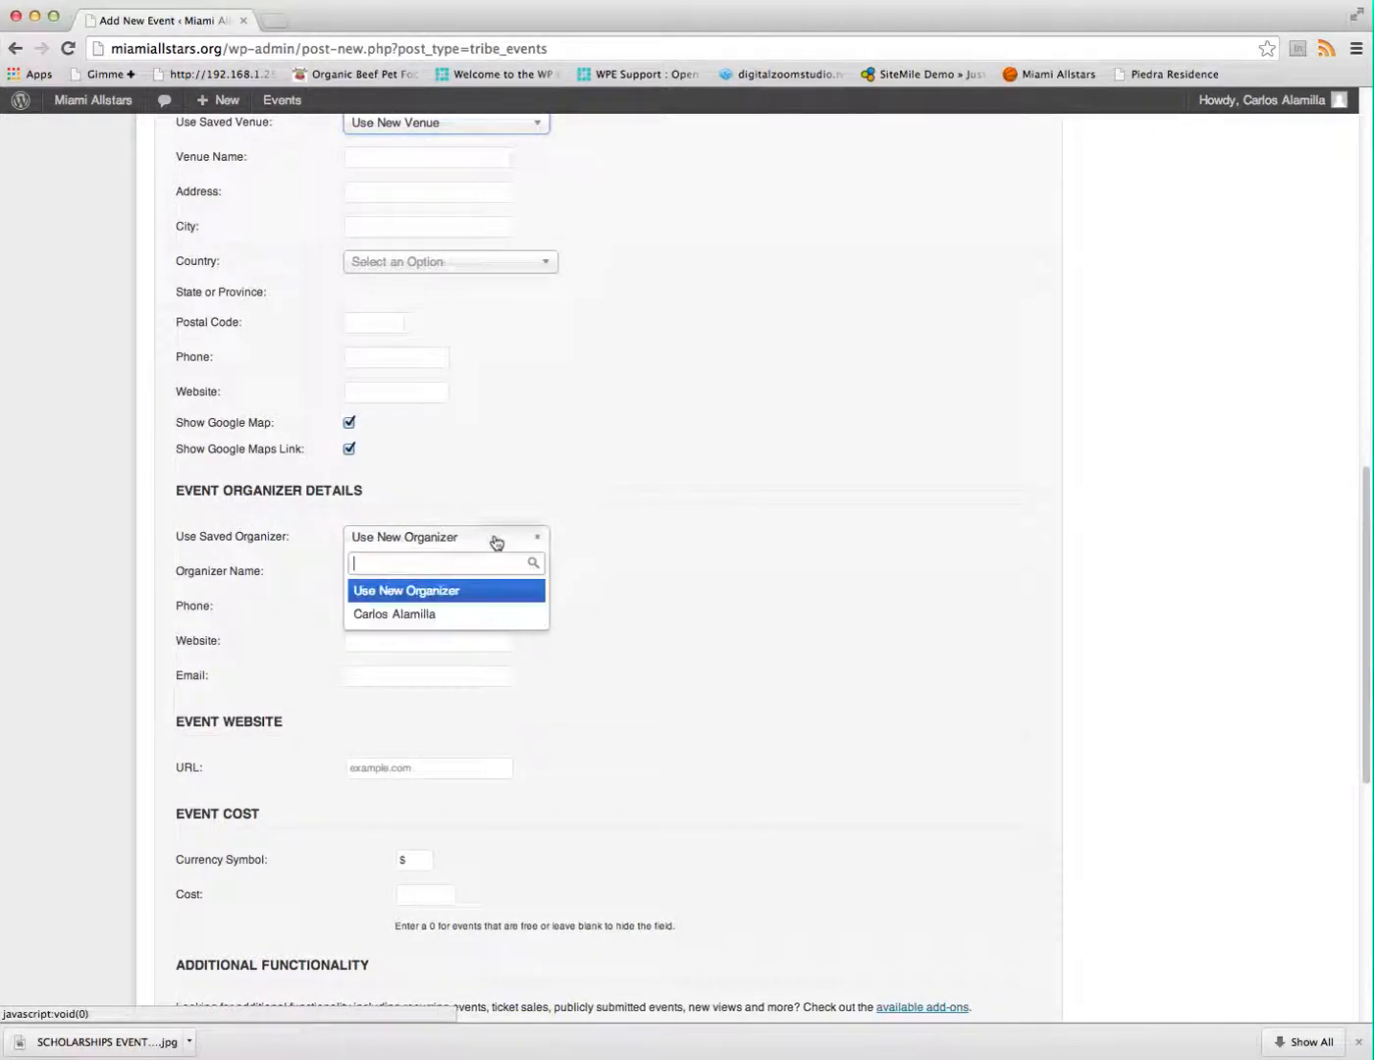
click(432, 617)
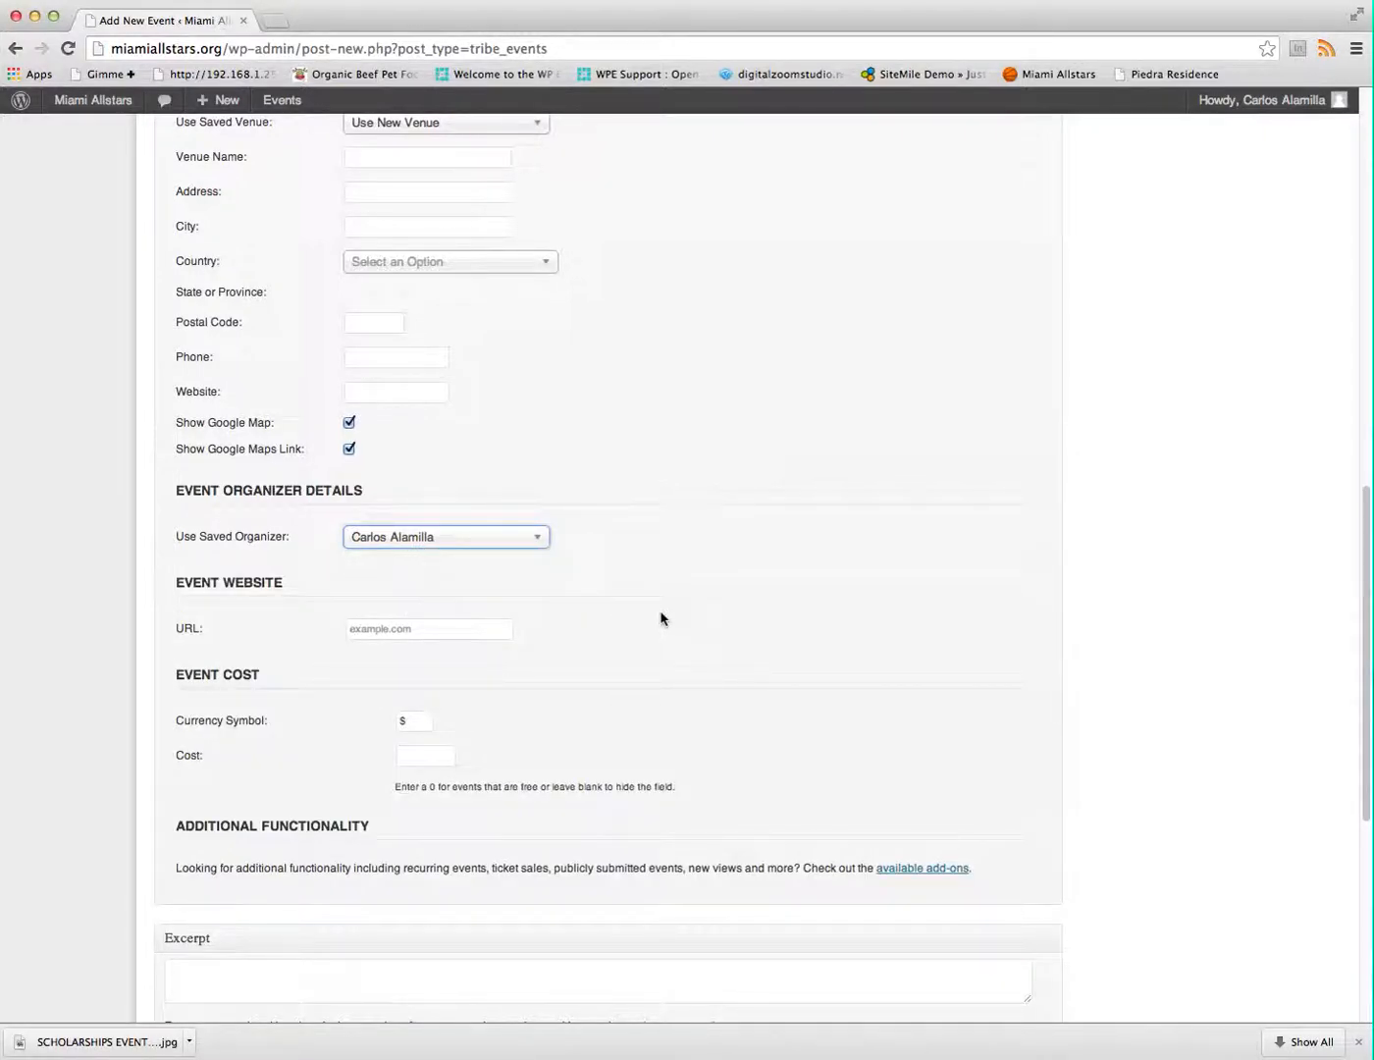
click(493, 547)
click(449, 589)
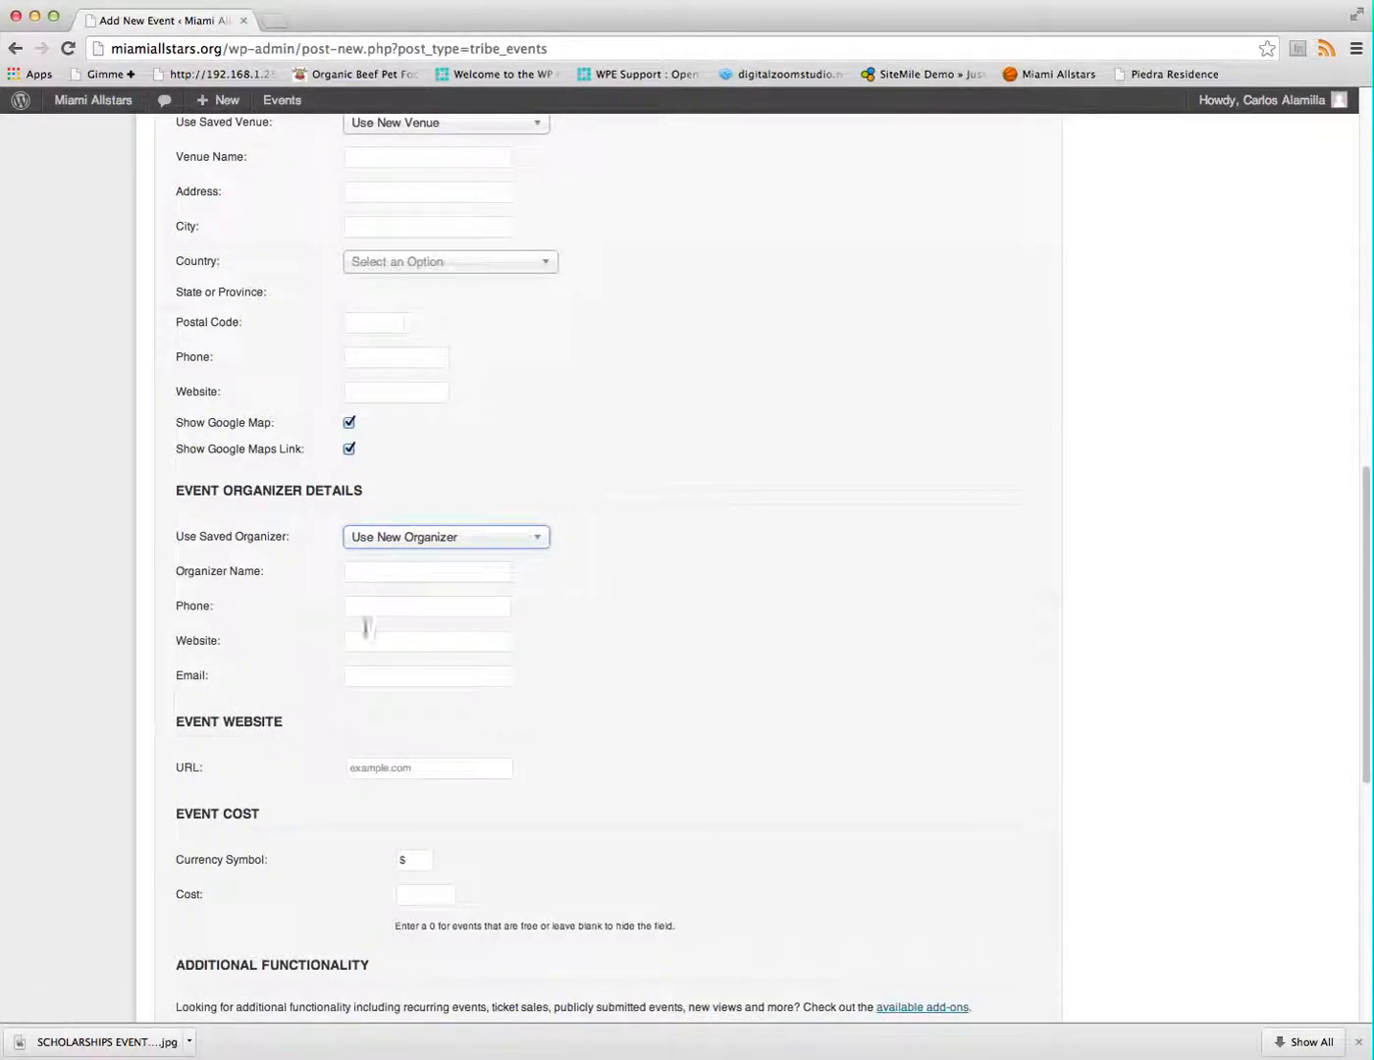
click(453, 538)
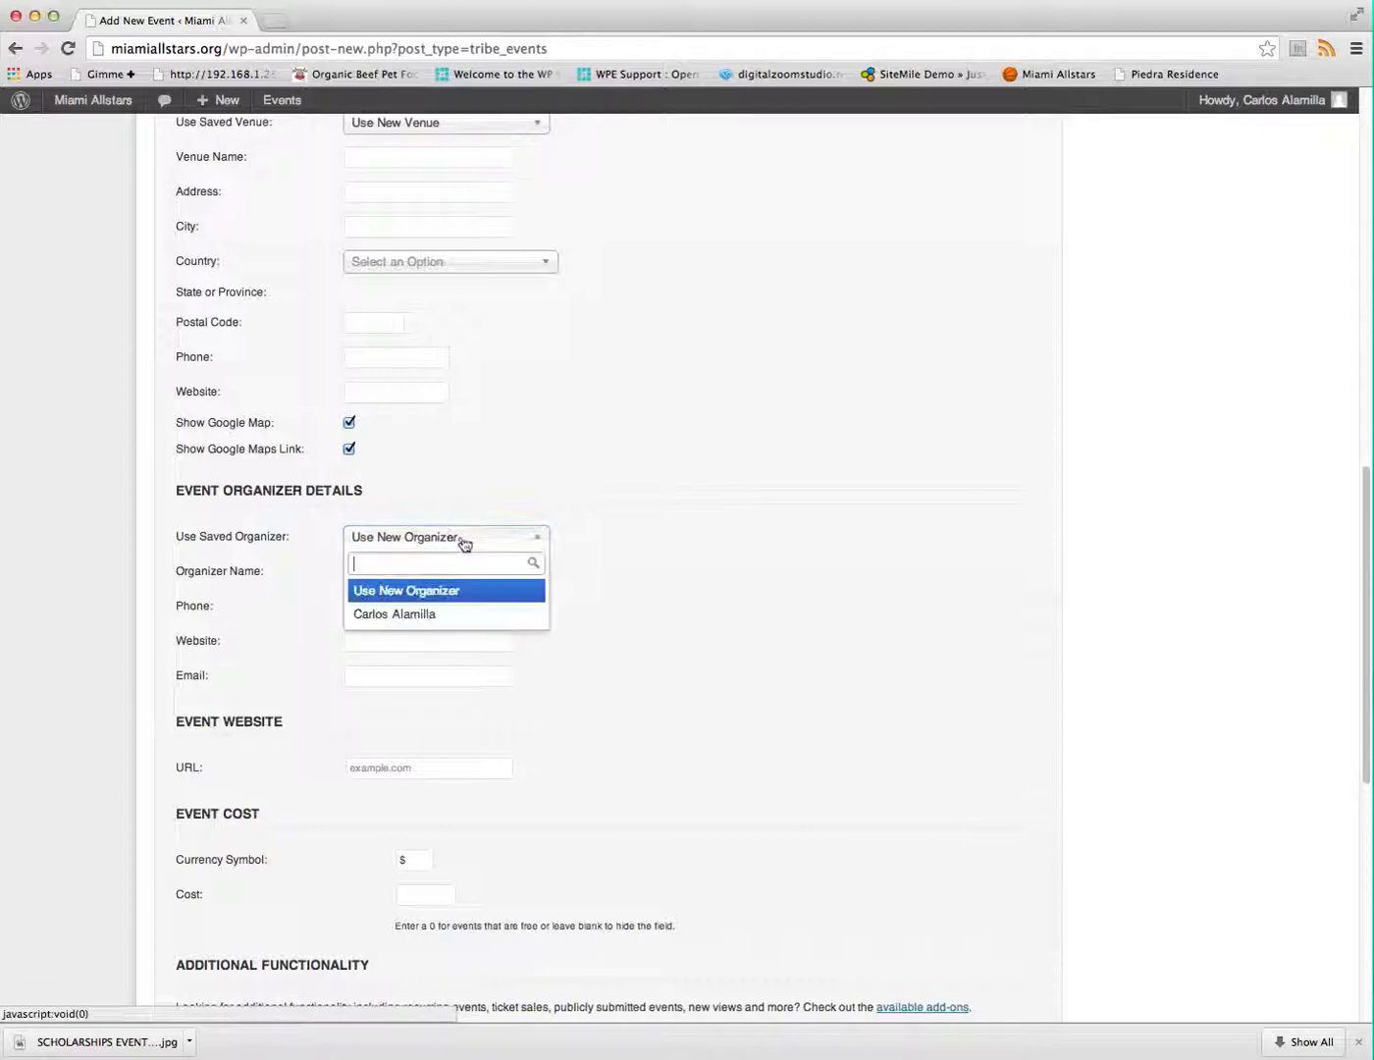
click(432, 617)
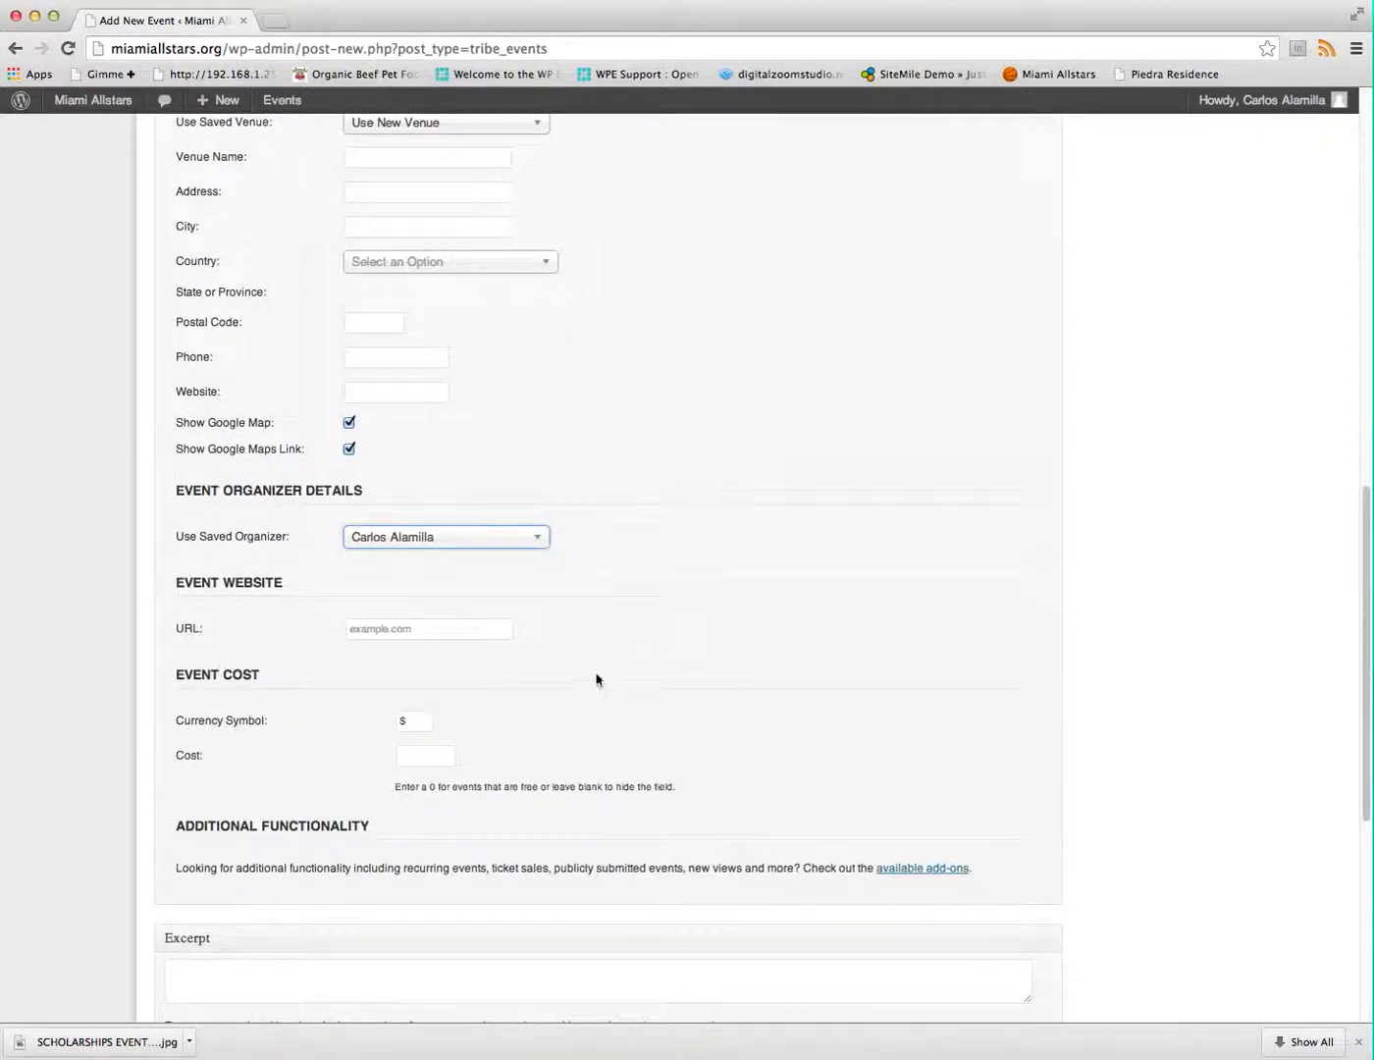
Set the event's cost to 50
click(420, 758)
text(50)
click(604, 726)
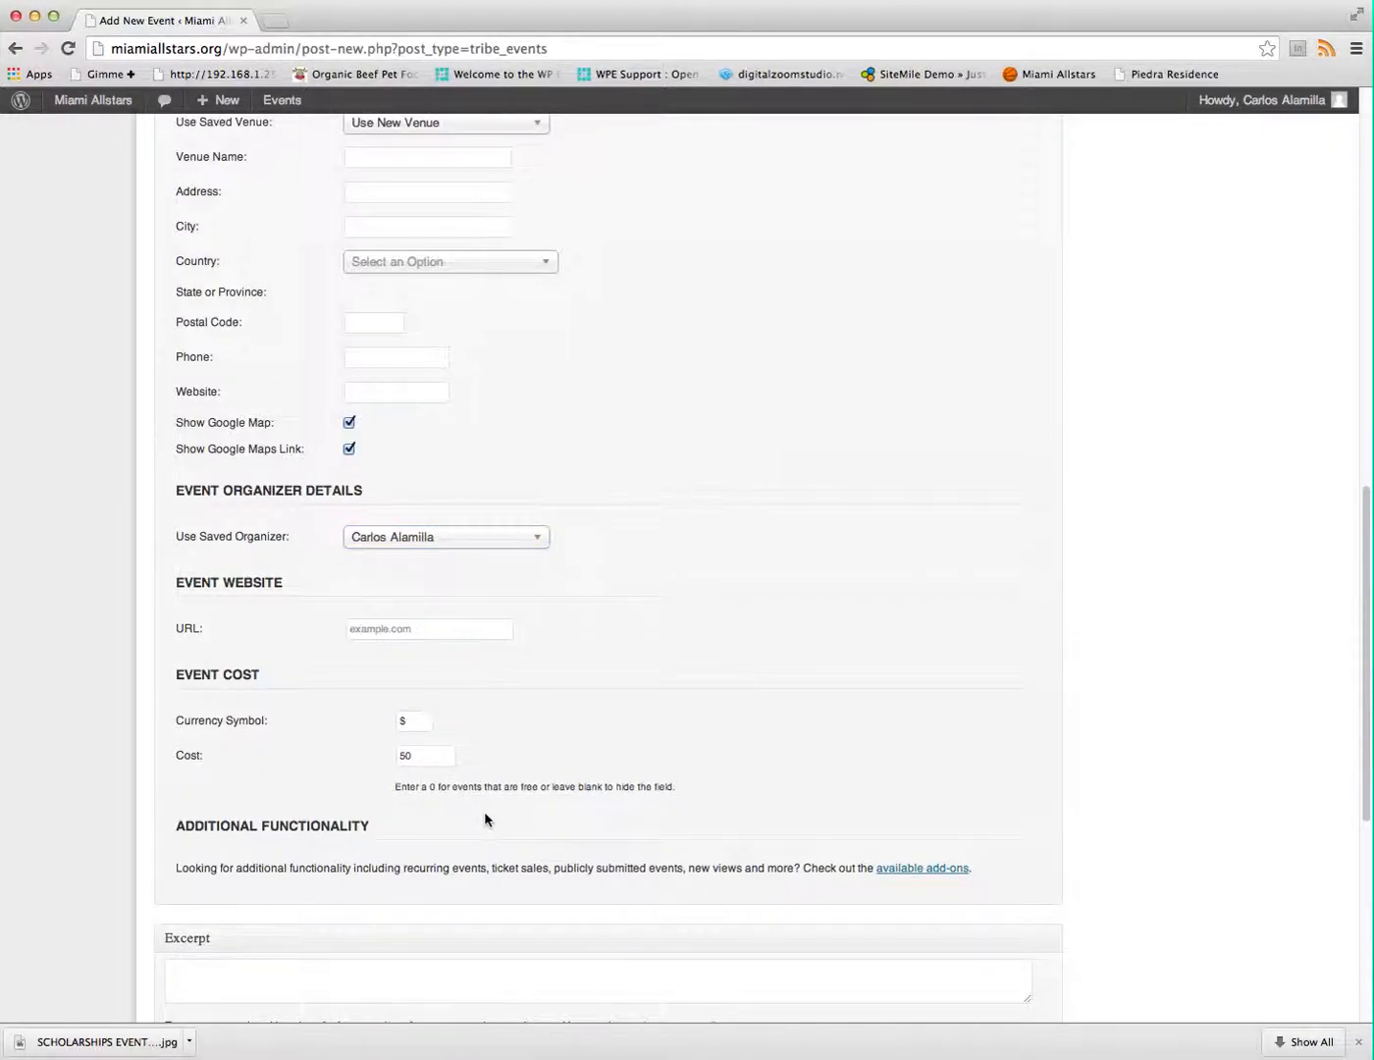
Disallow comments on the event and publish it
scroll(486, 815, down, 2)
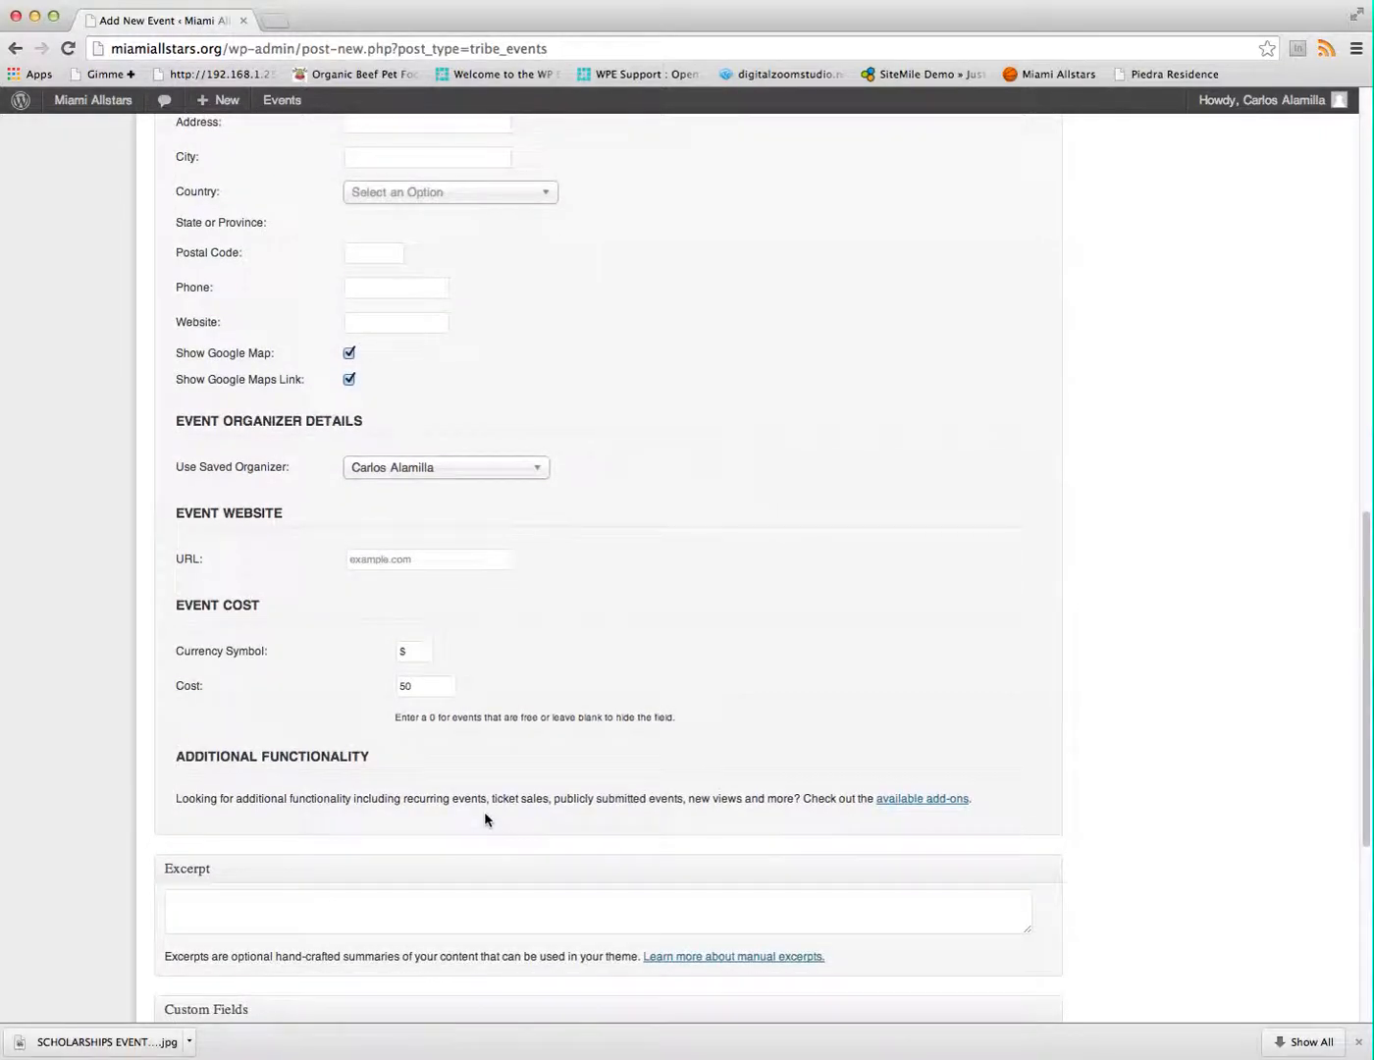
scroll(483, 820, down, 5)
scroll(486, 816, down, 5)
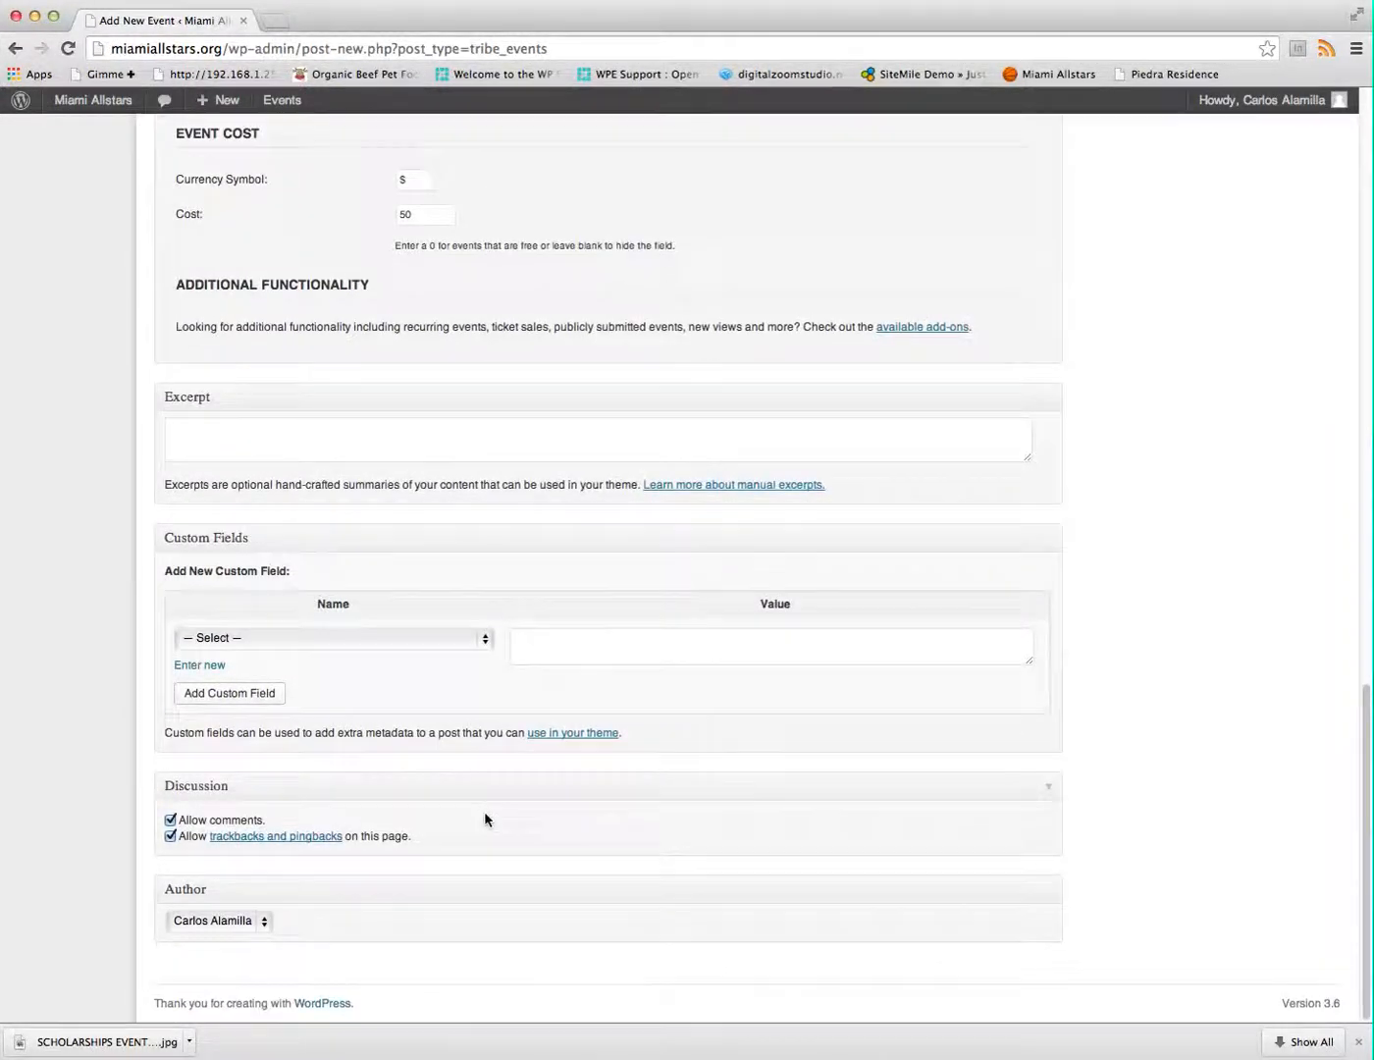
scroll(451, 818, up, 1)
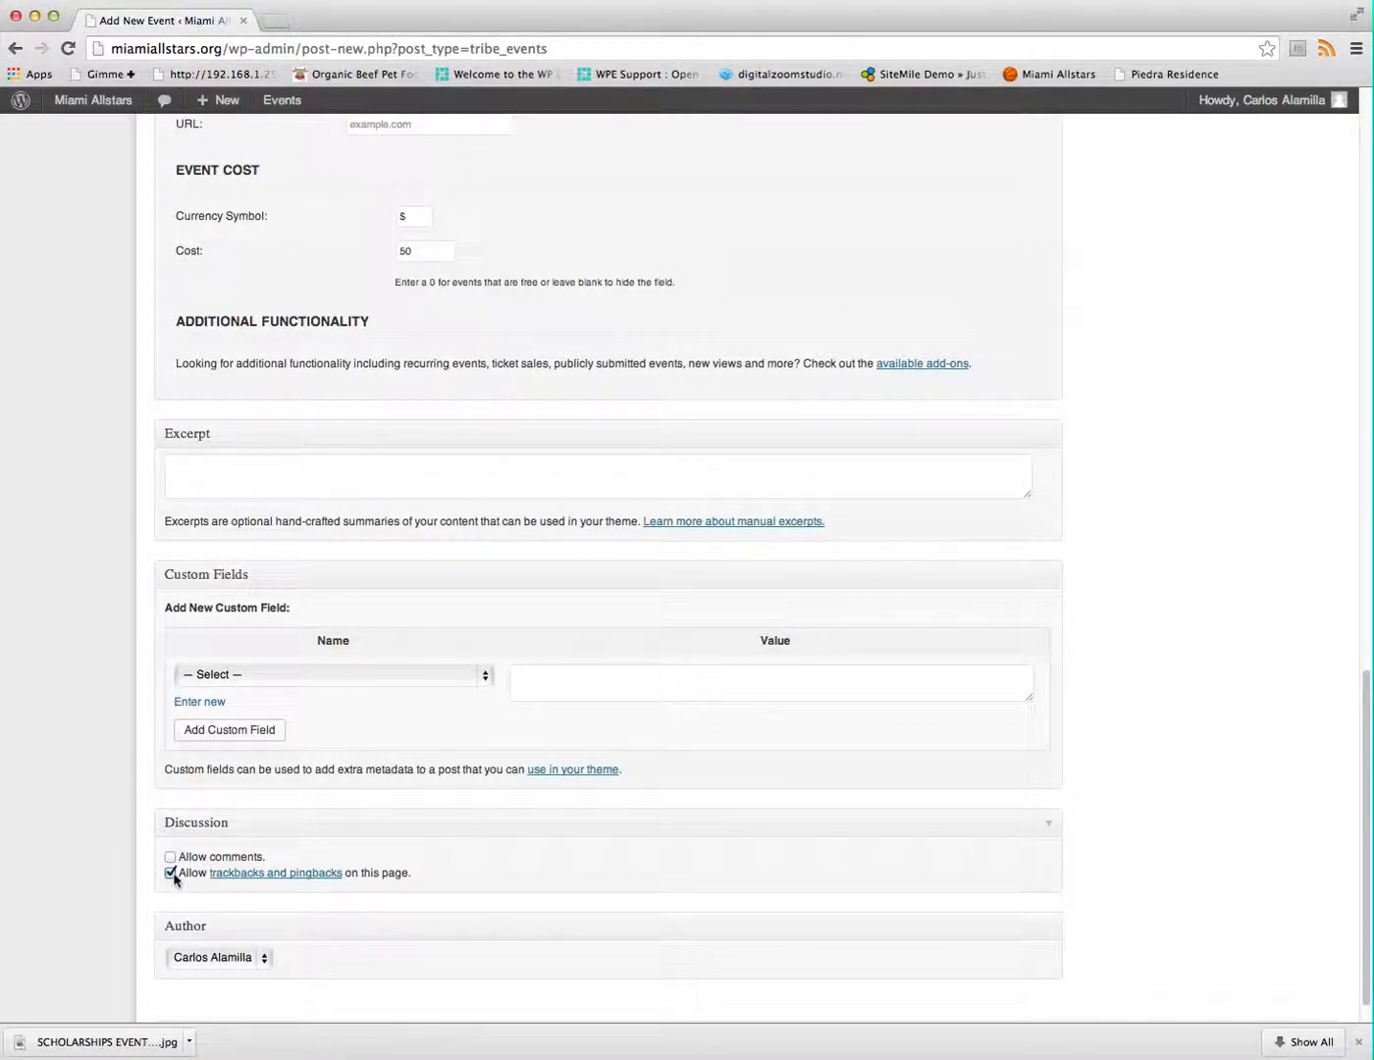
scroll(819, 772, up, 10)
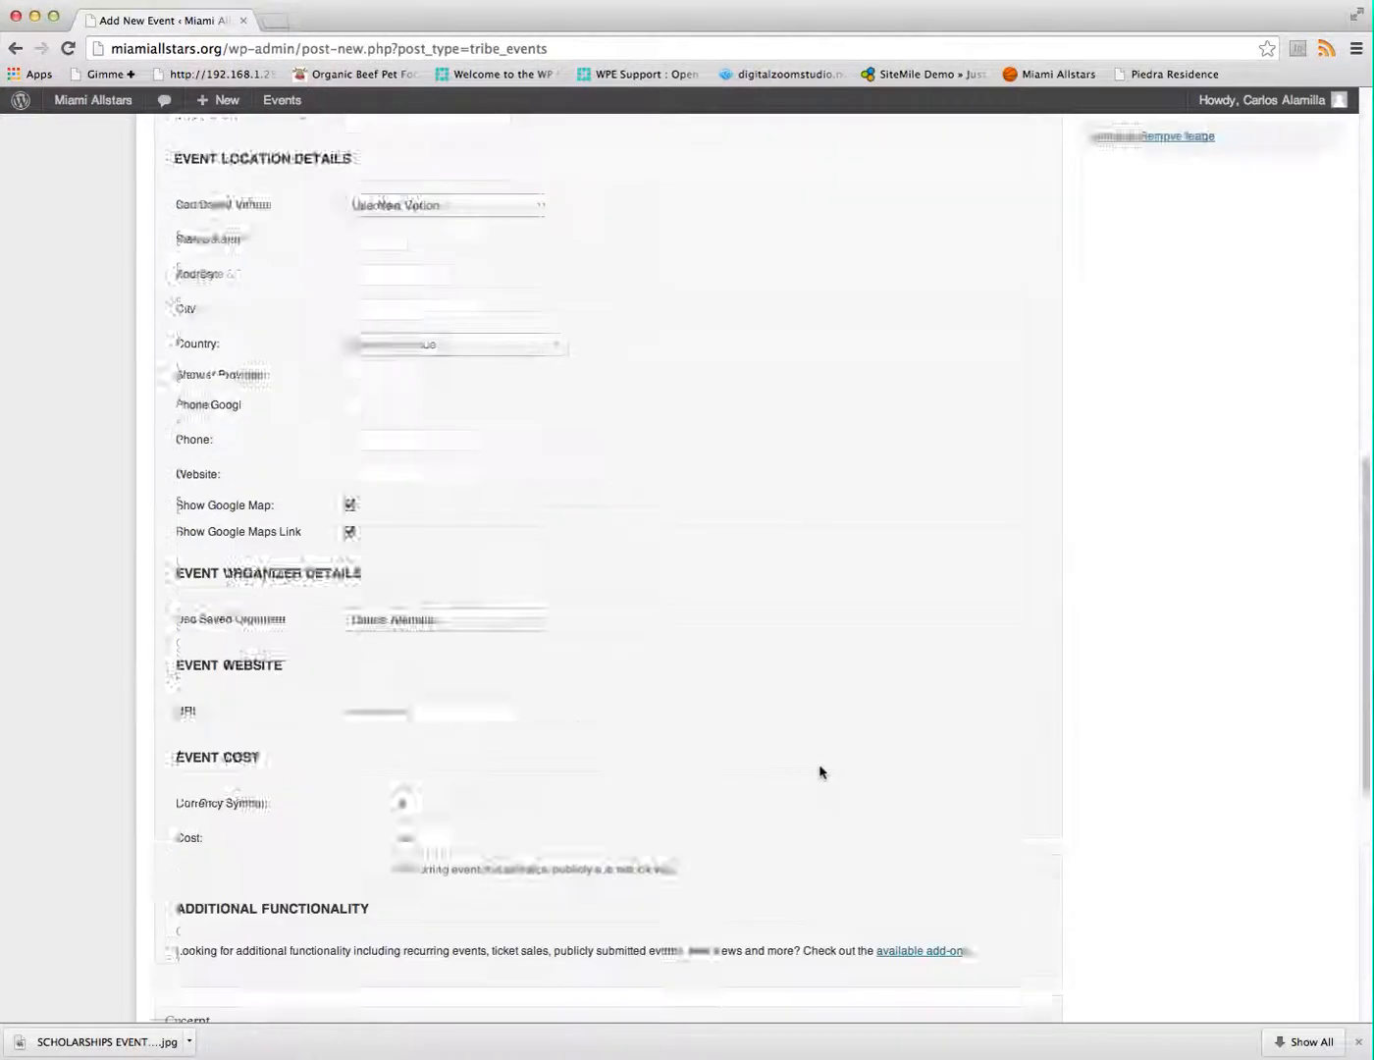
scroll(820, 773, up, 17)
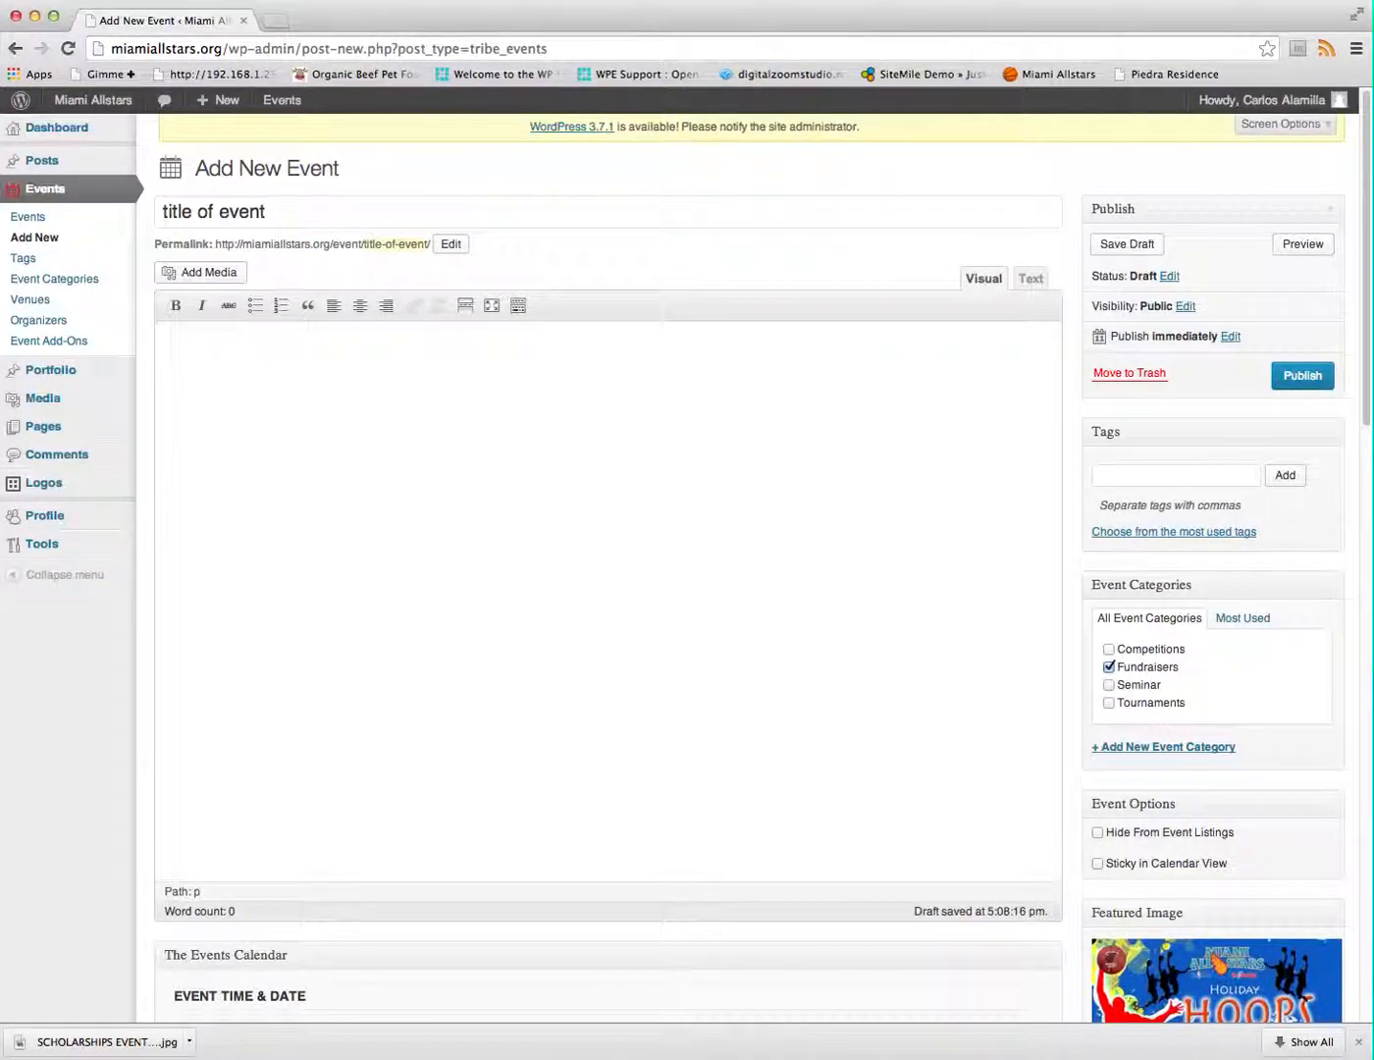
click(1304, 377)
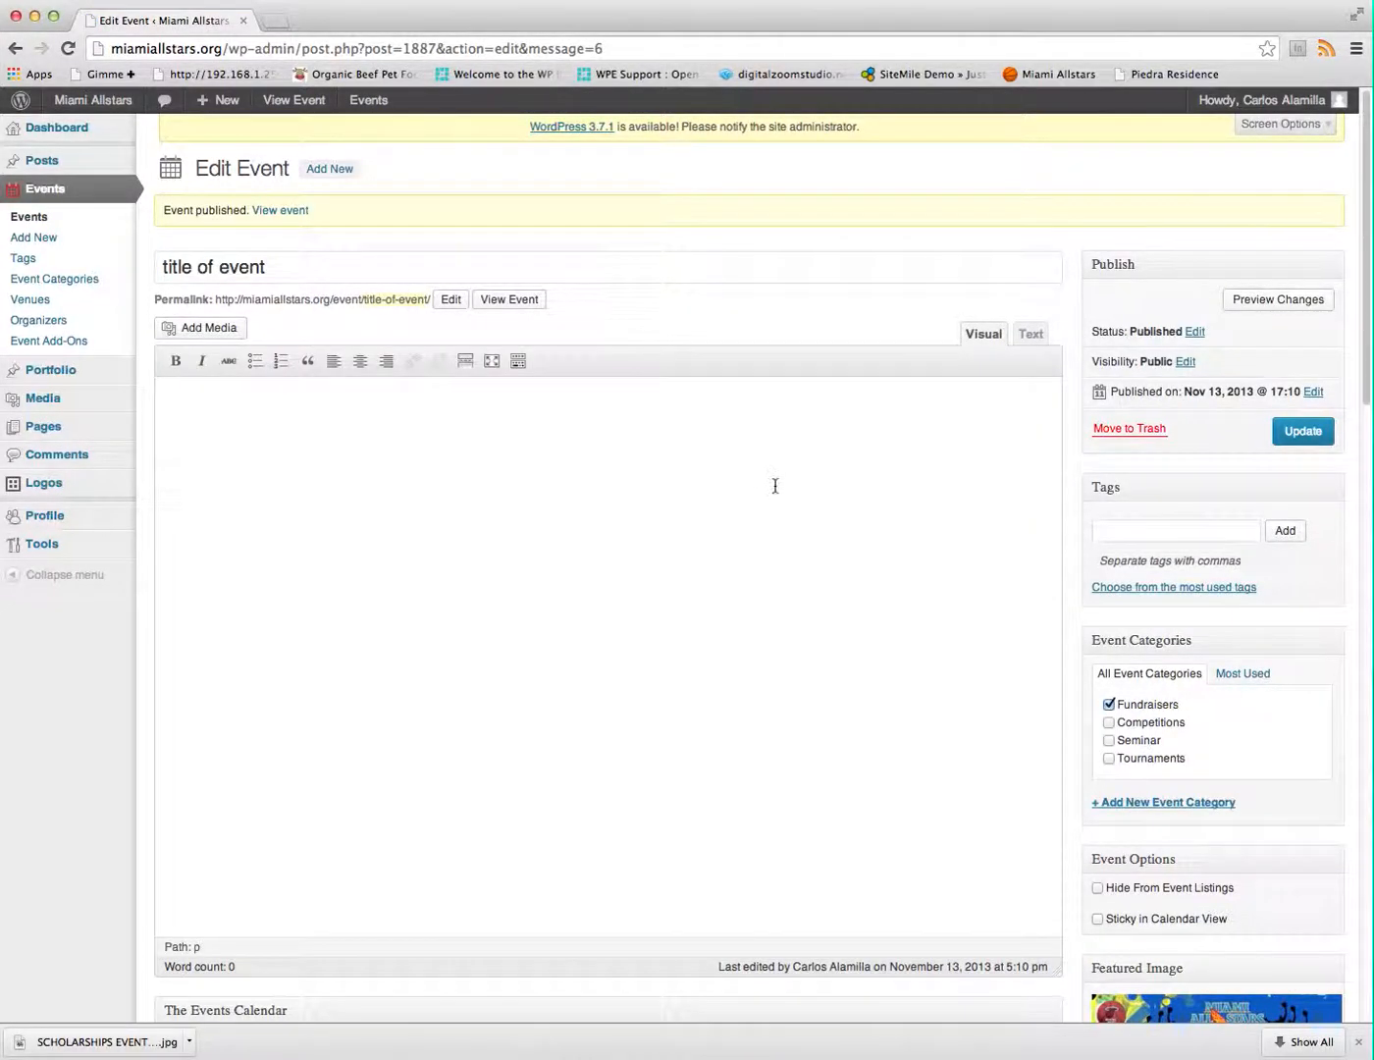
Try placeholder text in the event's excerpt and clear it again
scroll(362, 552, down, 20)
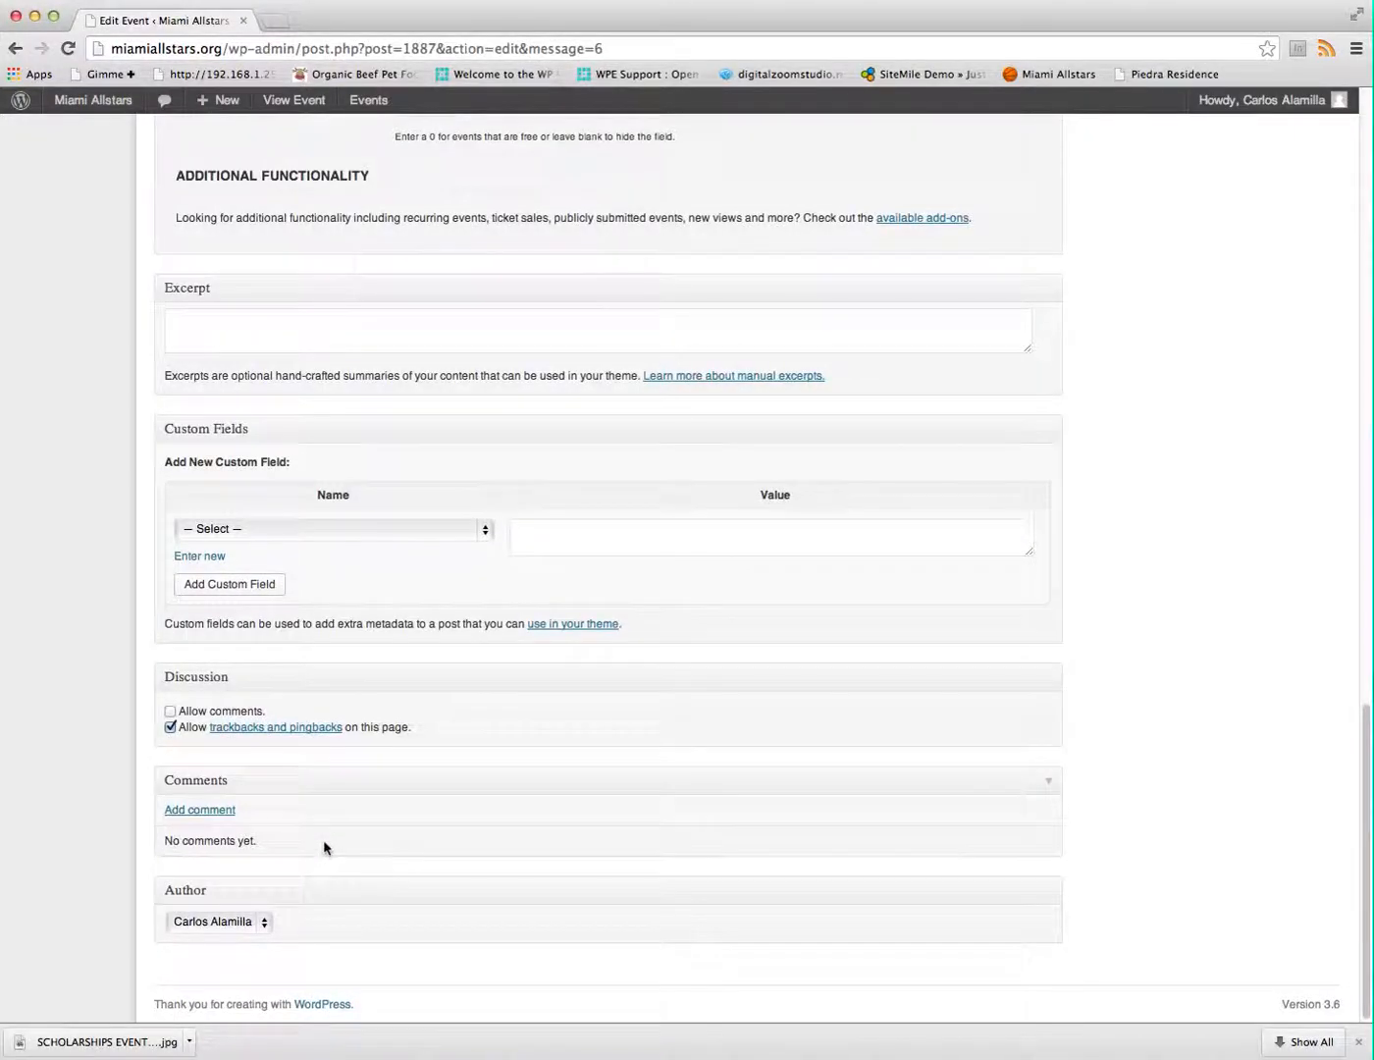
scroll(323, 840, up, 2)
click(228, 434)
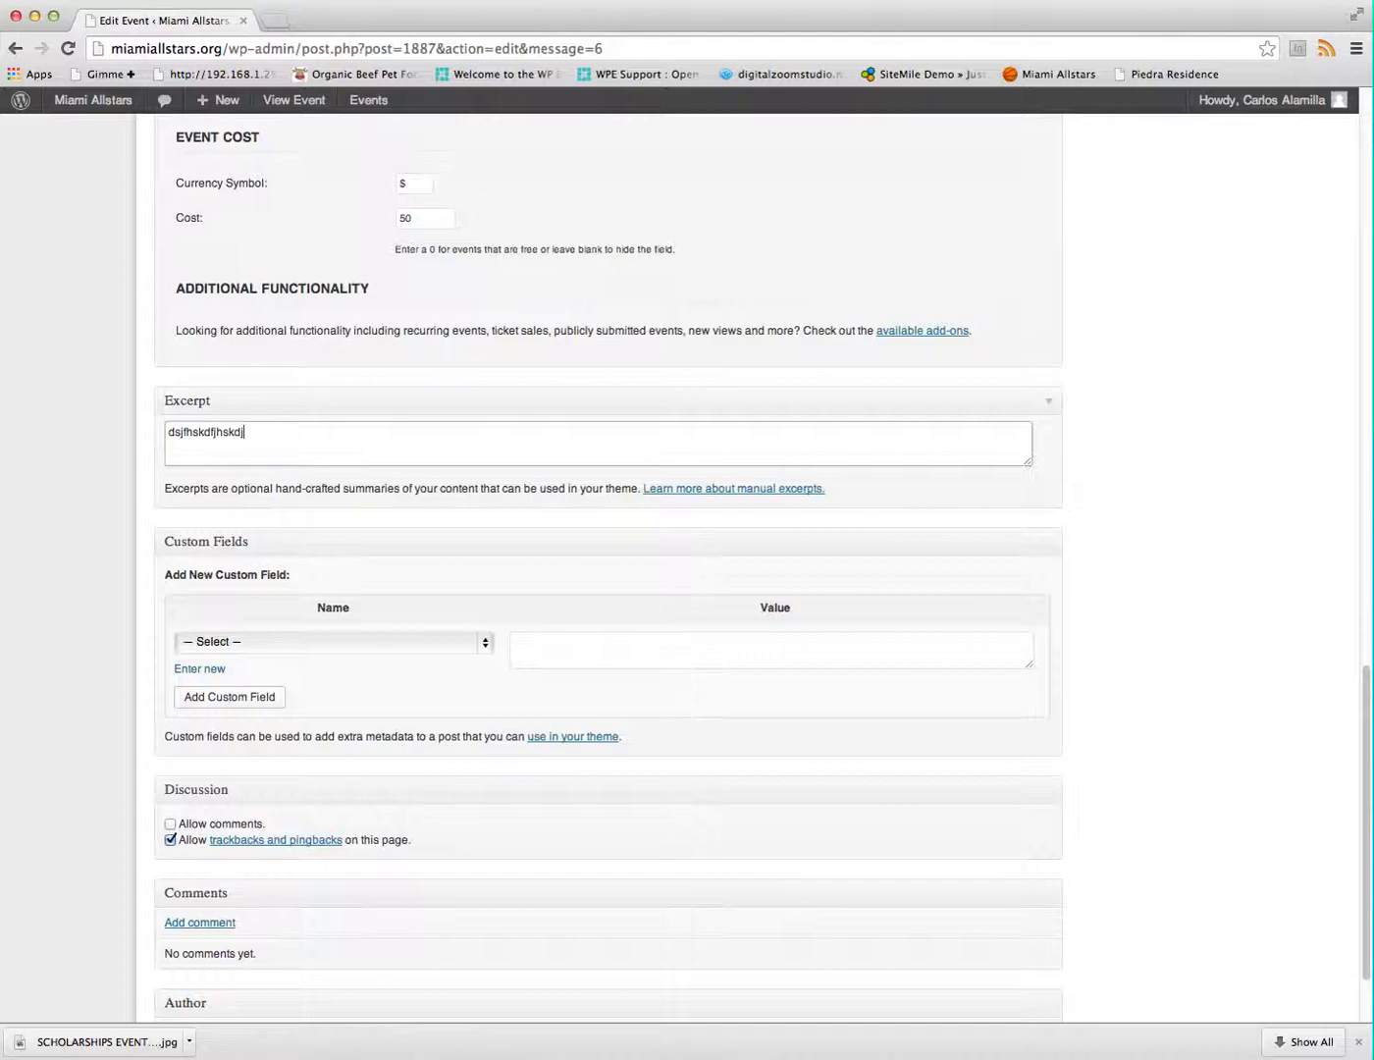
drag(252, 431, 55, 429)
key(BackSpace)
scroll(721, 465, up, 5)
scroll(721, 466, up, 12)
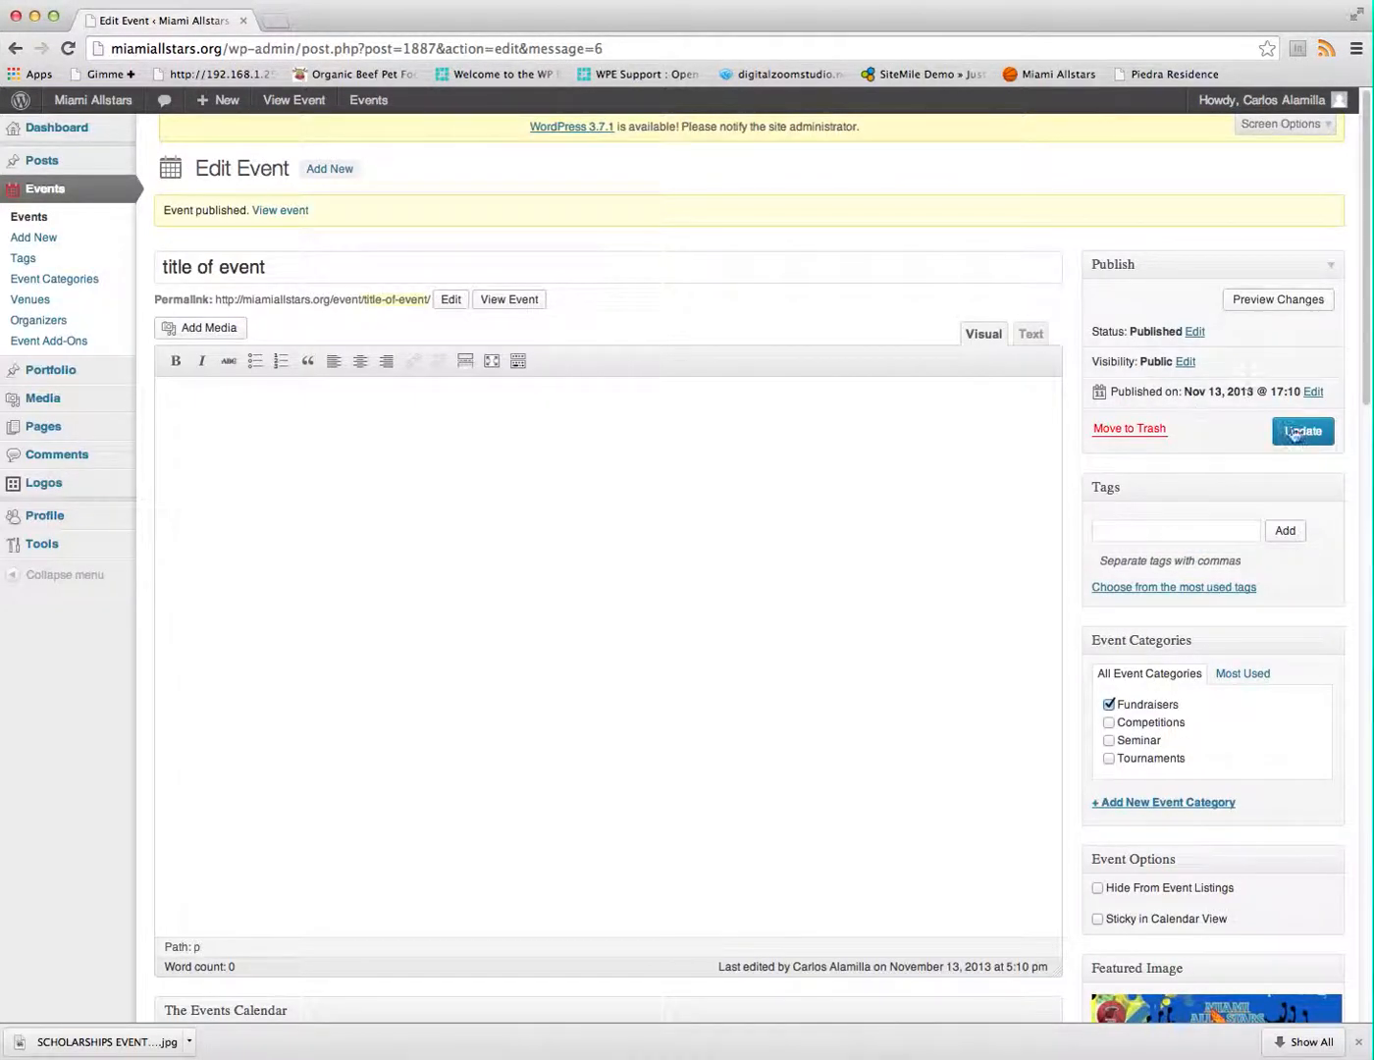
Preview the published event and check its featured image, date, cost, category and organizer details on the page
click(1271, 304)
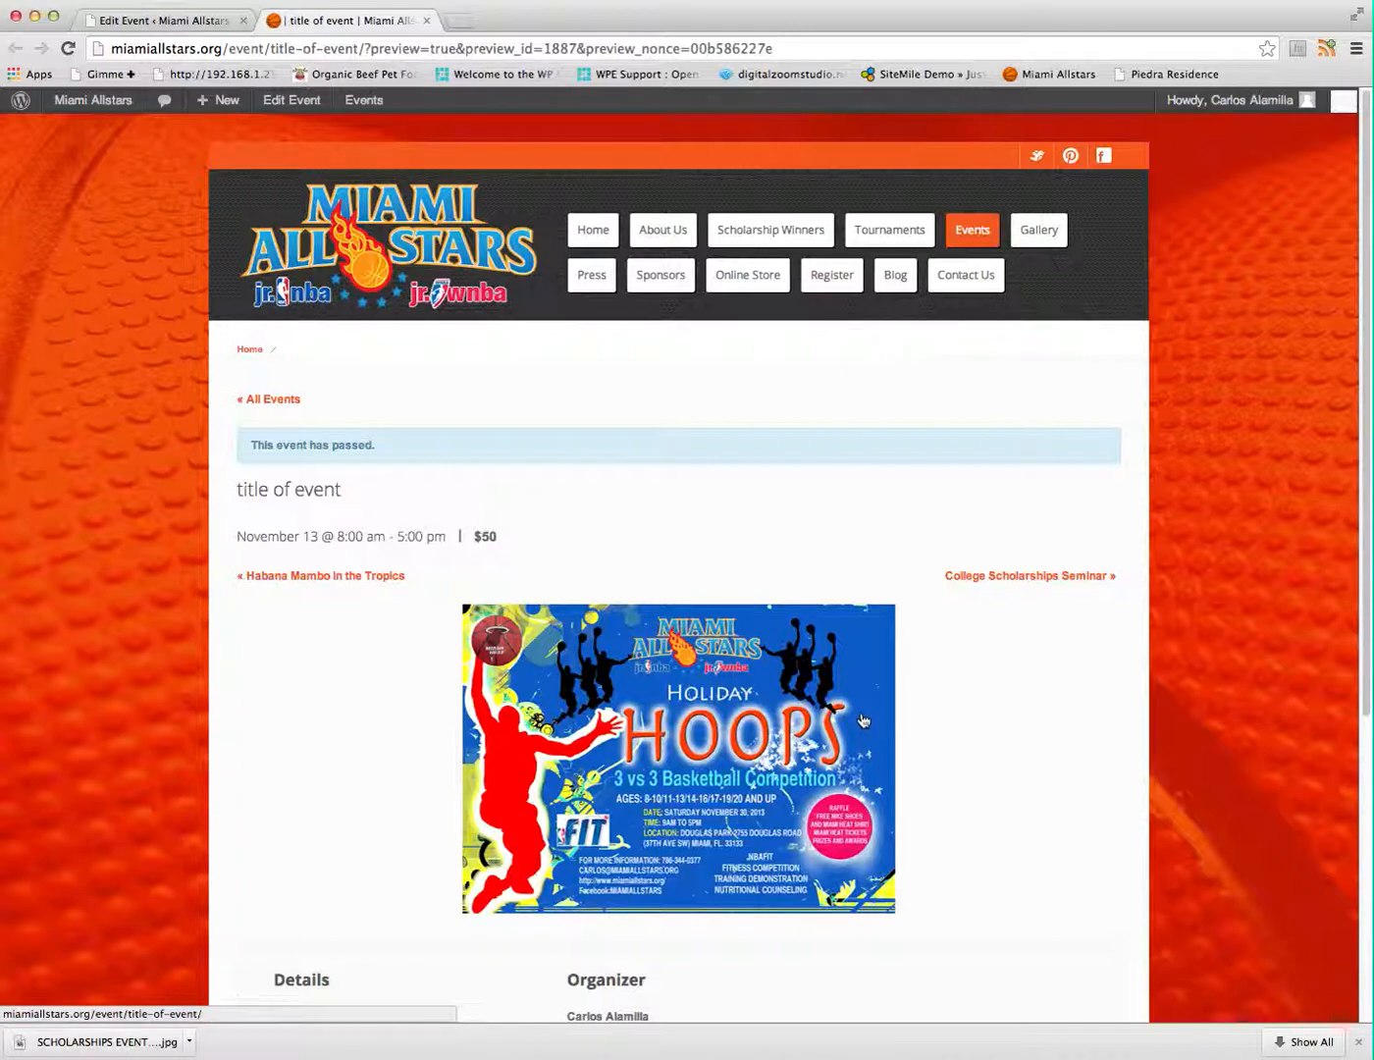
scroll(862, 721, down, 5)
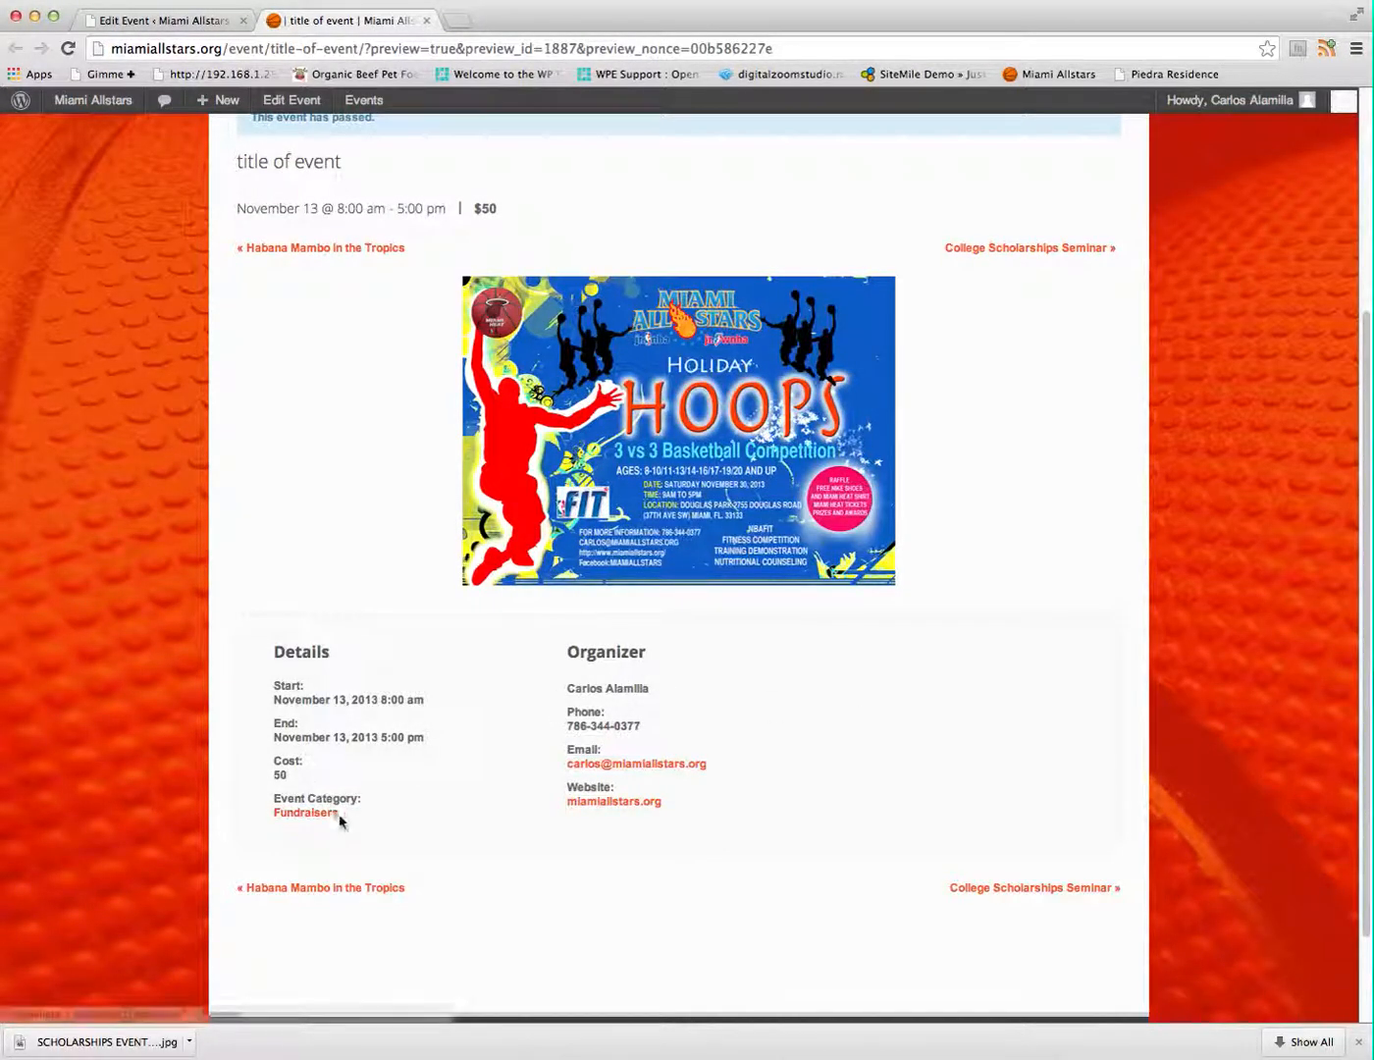
scroll(448, 809, down, 2)
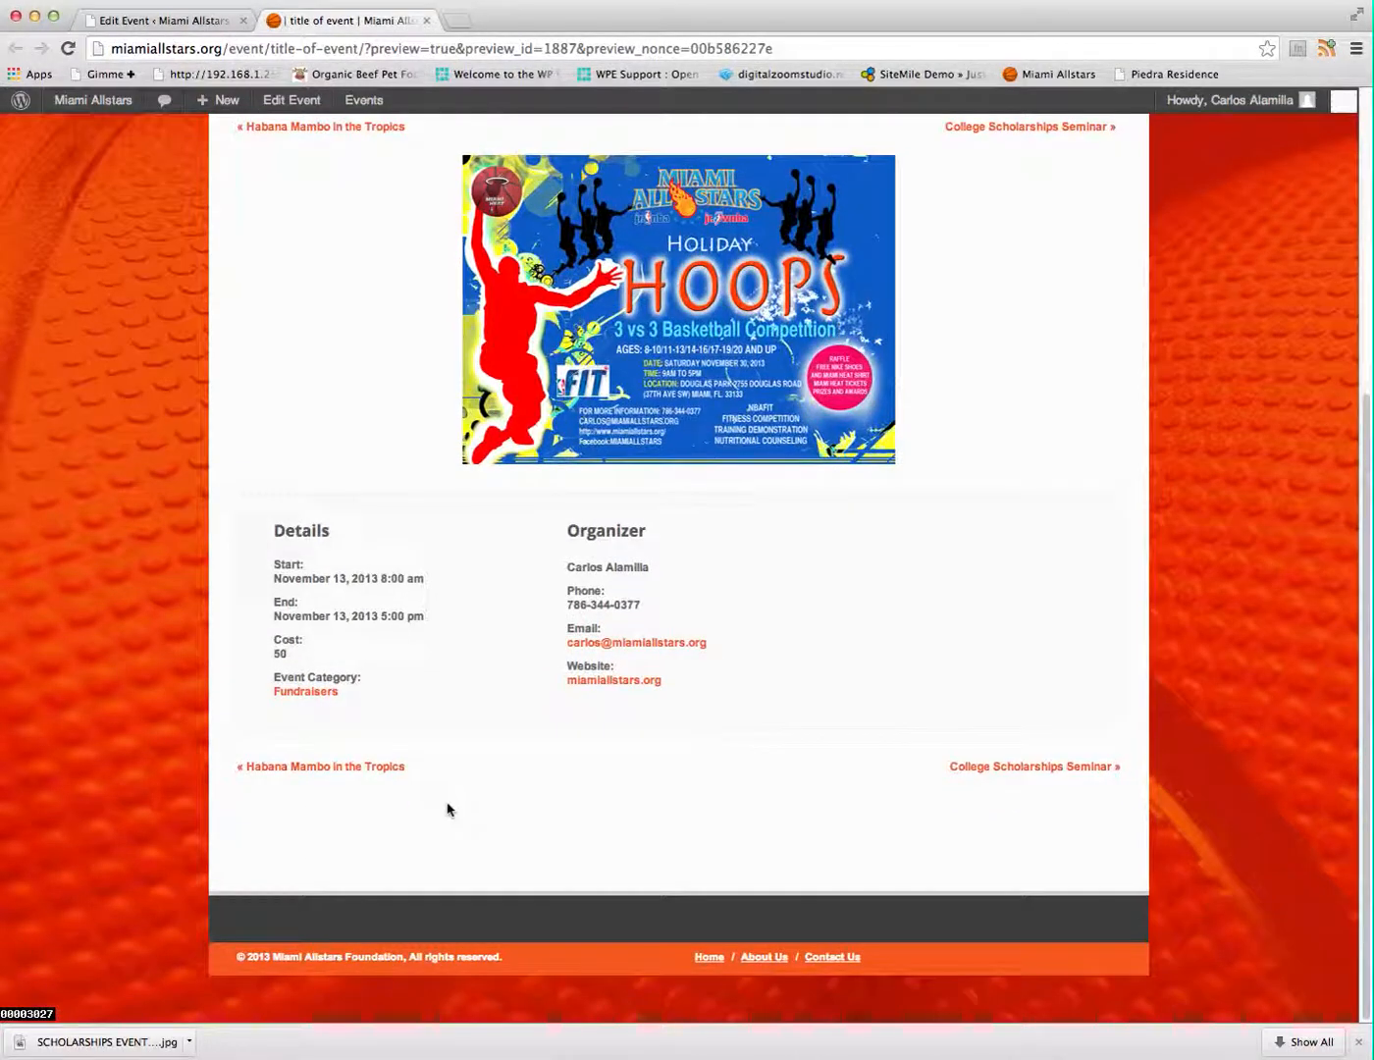
scroll(447, 807, up, 7)
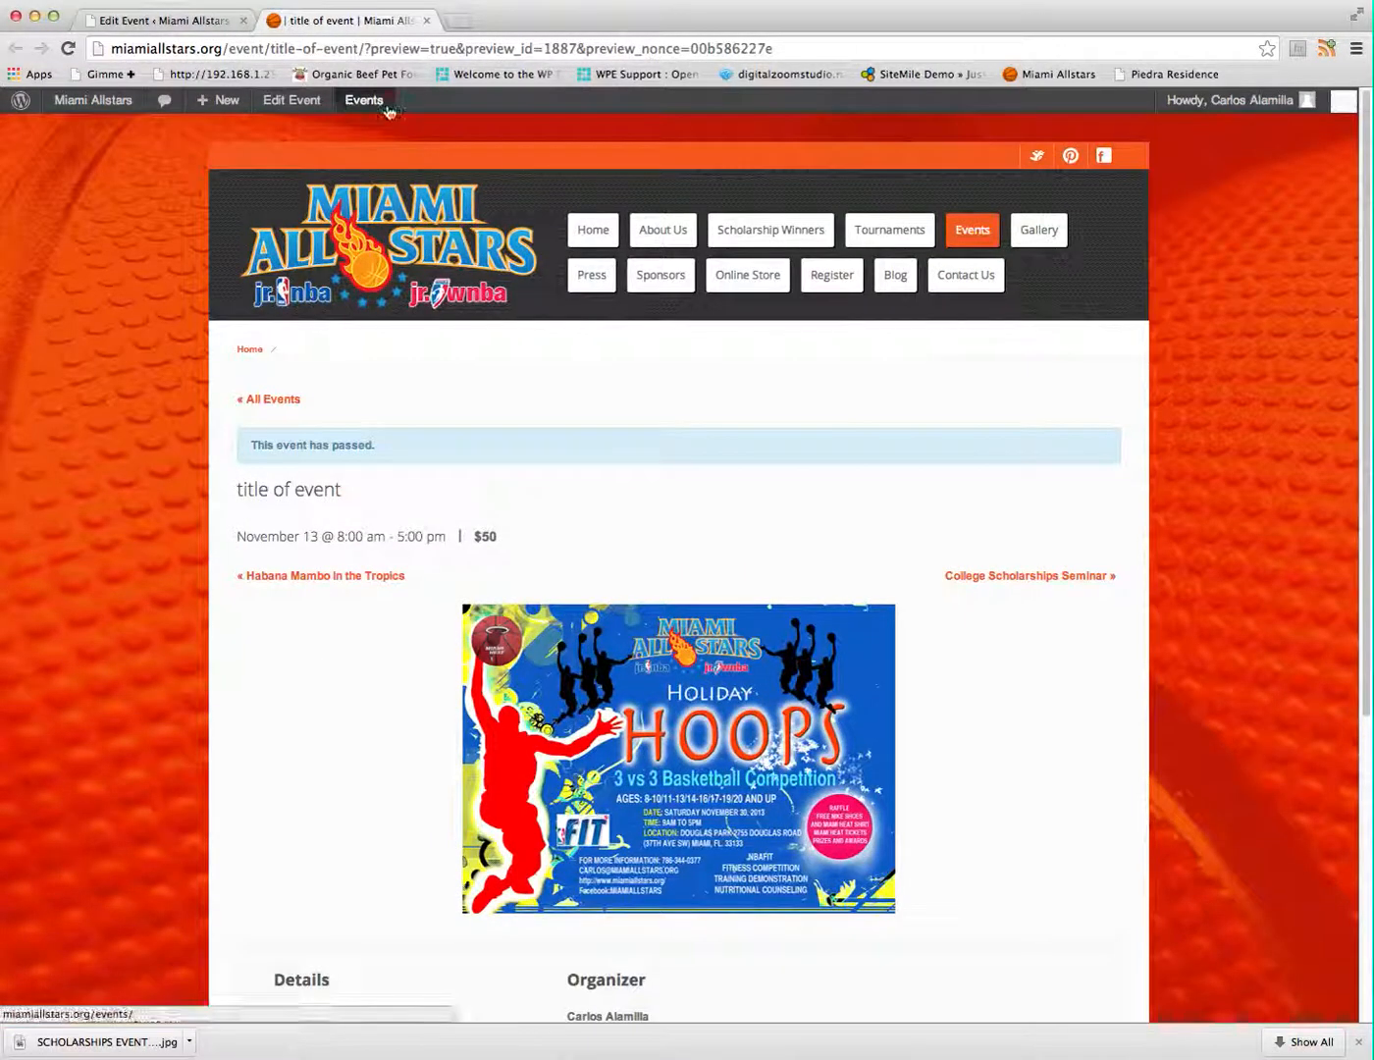
Reopen the event for editing, set its saved venue to Coral Gables Museum and update the event
click(305, 110)
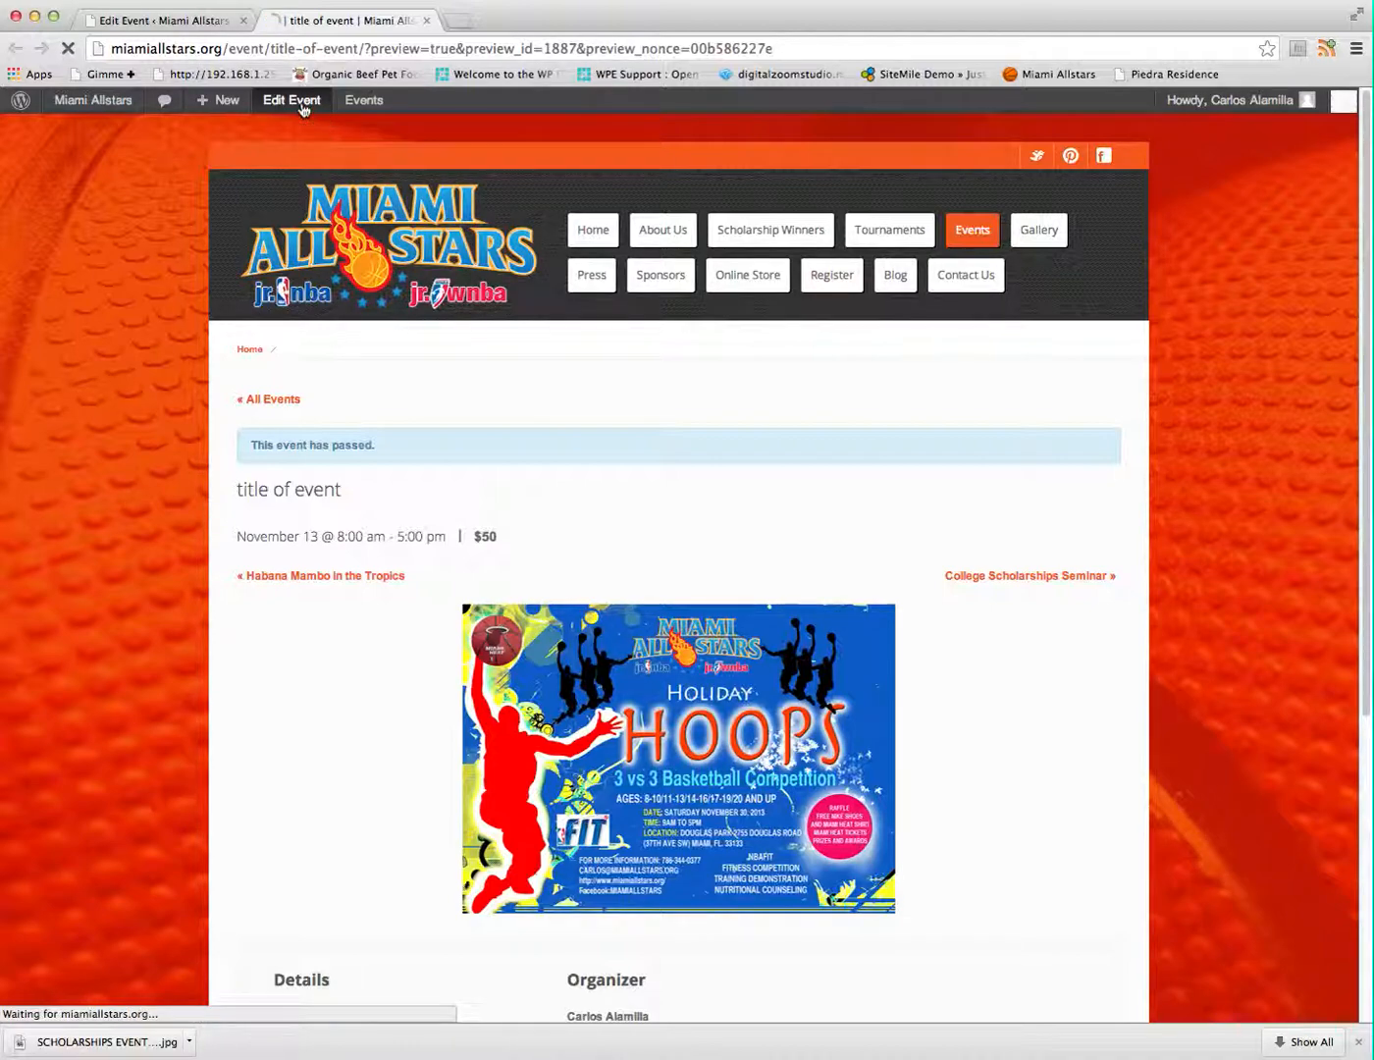
scroll(474, 726, down, 7)
scroll(475, 727, down, 3)
scroll(453, 707, down, 4)
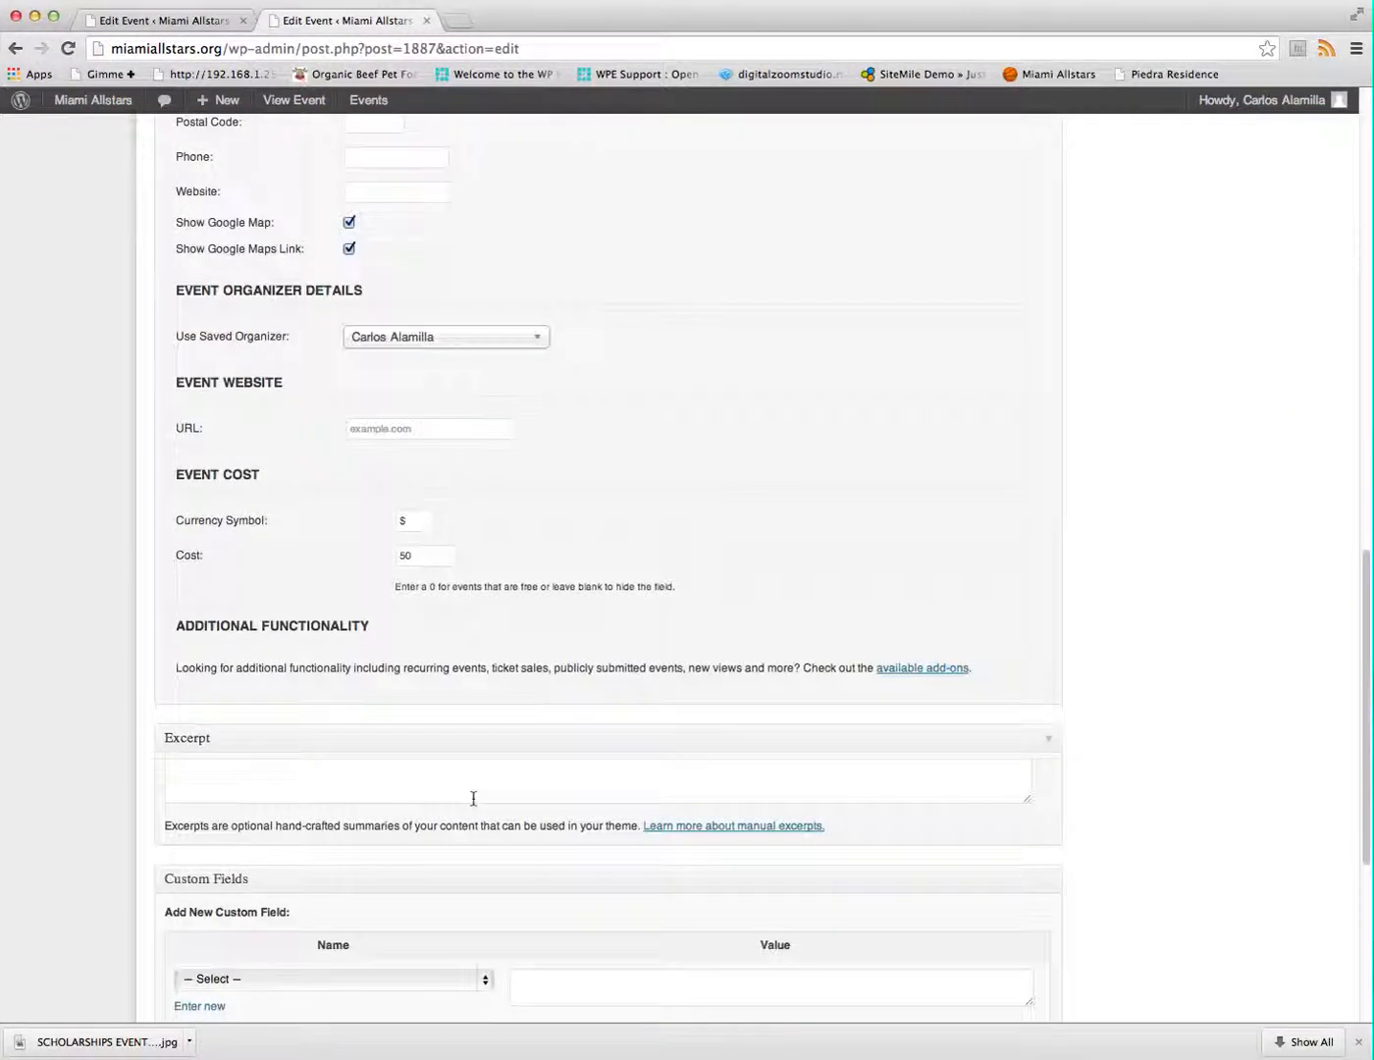
scroll(486, 708, up, 3)
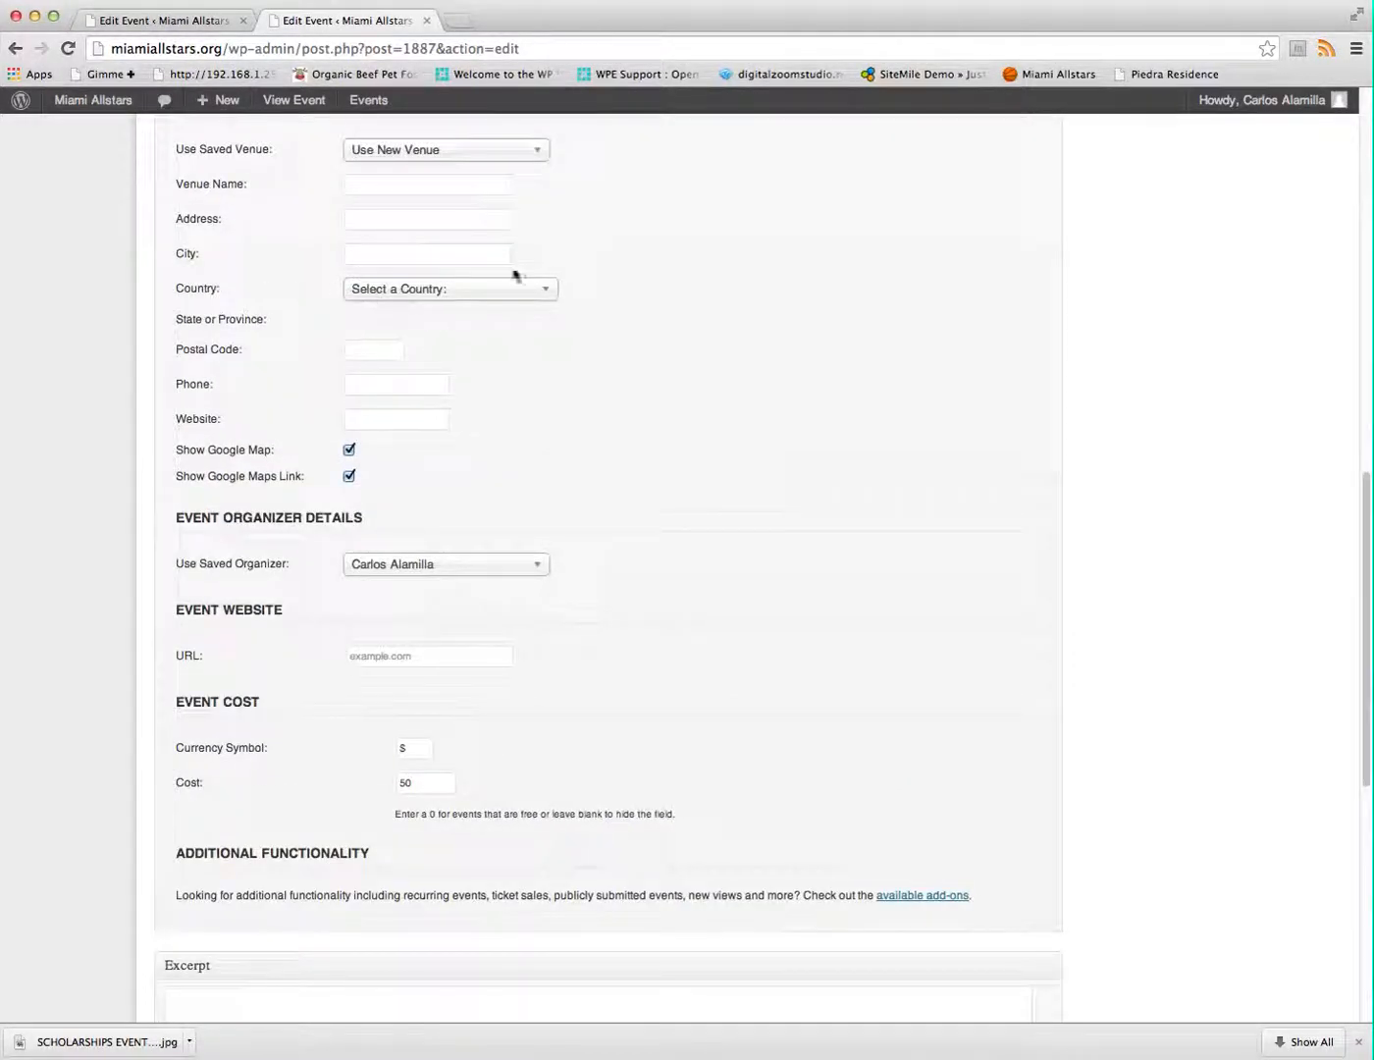
click(449, 152)
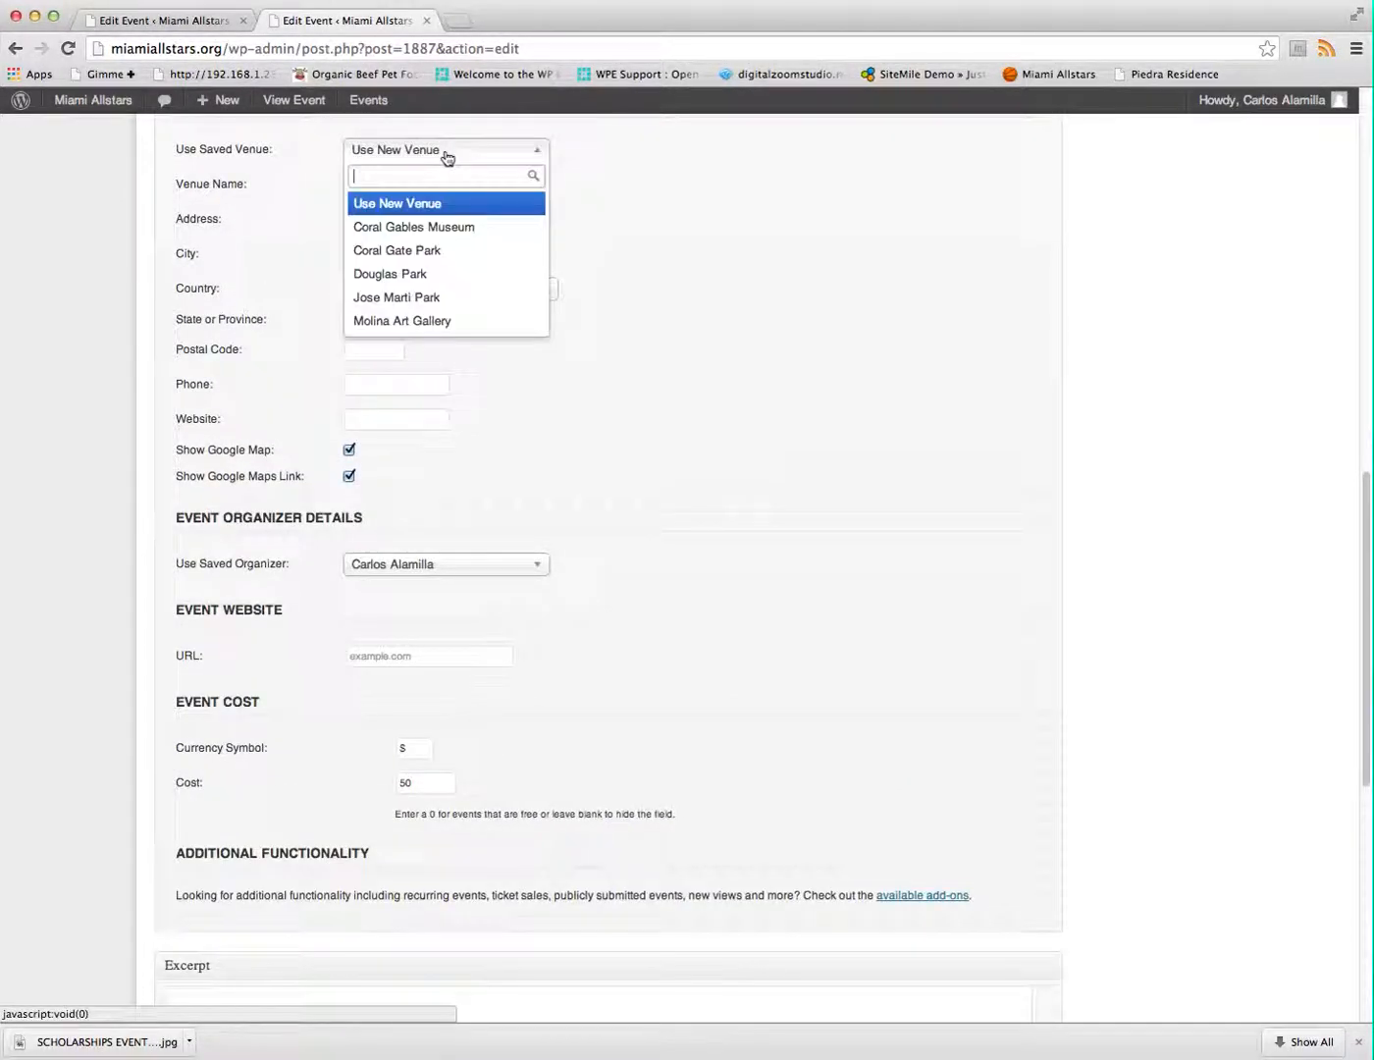
click(440, 230)
scroll(881, 316, up, 15)
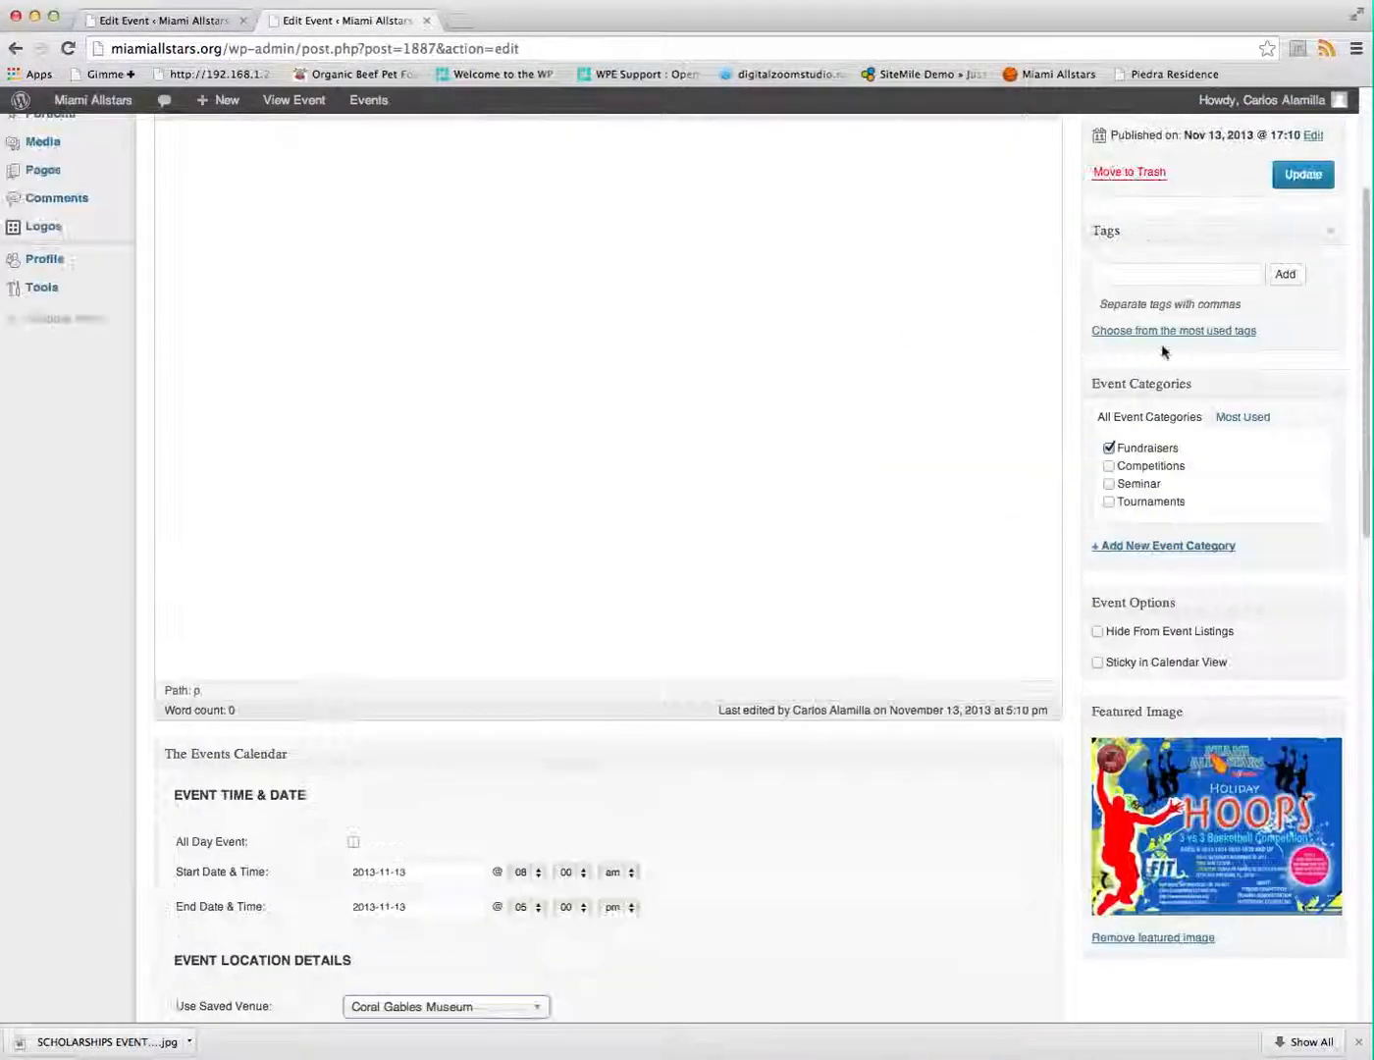
click(1292, 431)
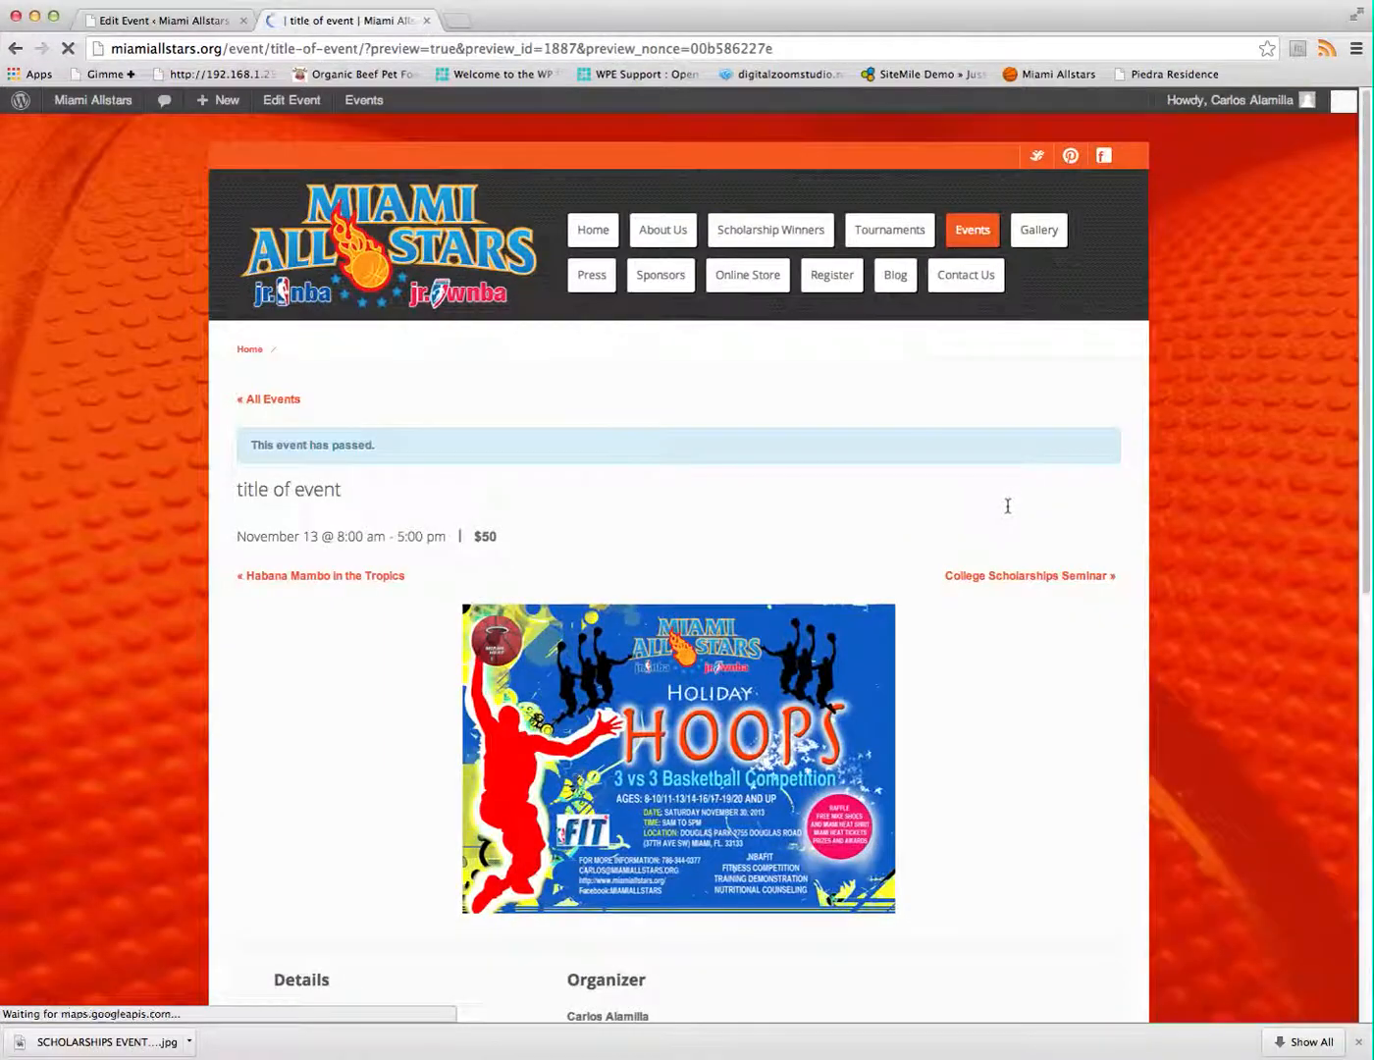
Check the venue details and map on the event page and view the event in the site's monthly events calendar
scroll(989, 540, down, 6)
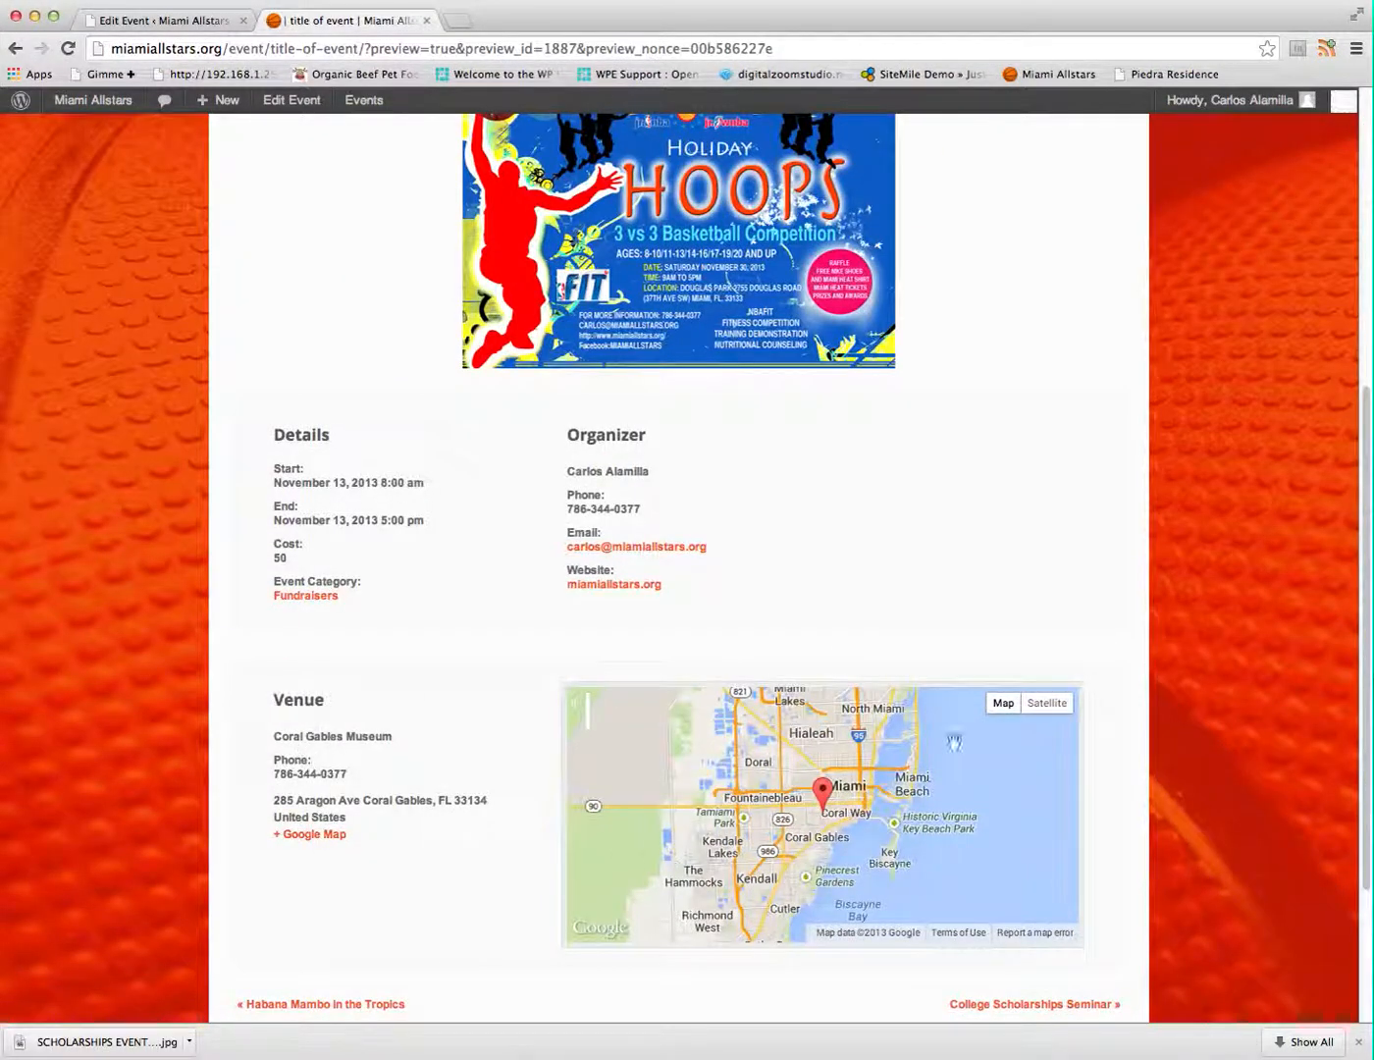
scroll(474, 851, up, 6)
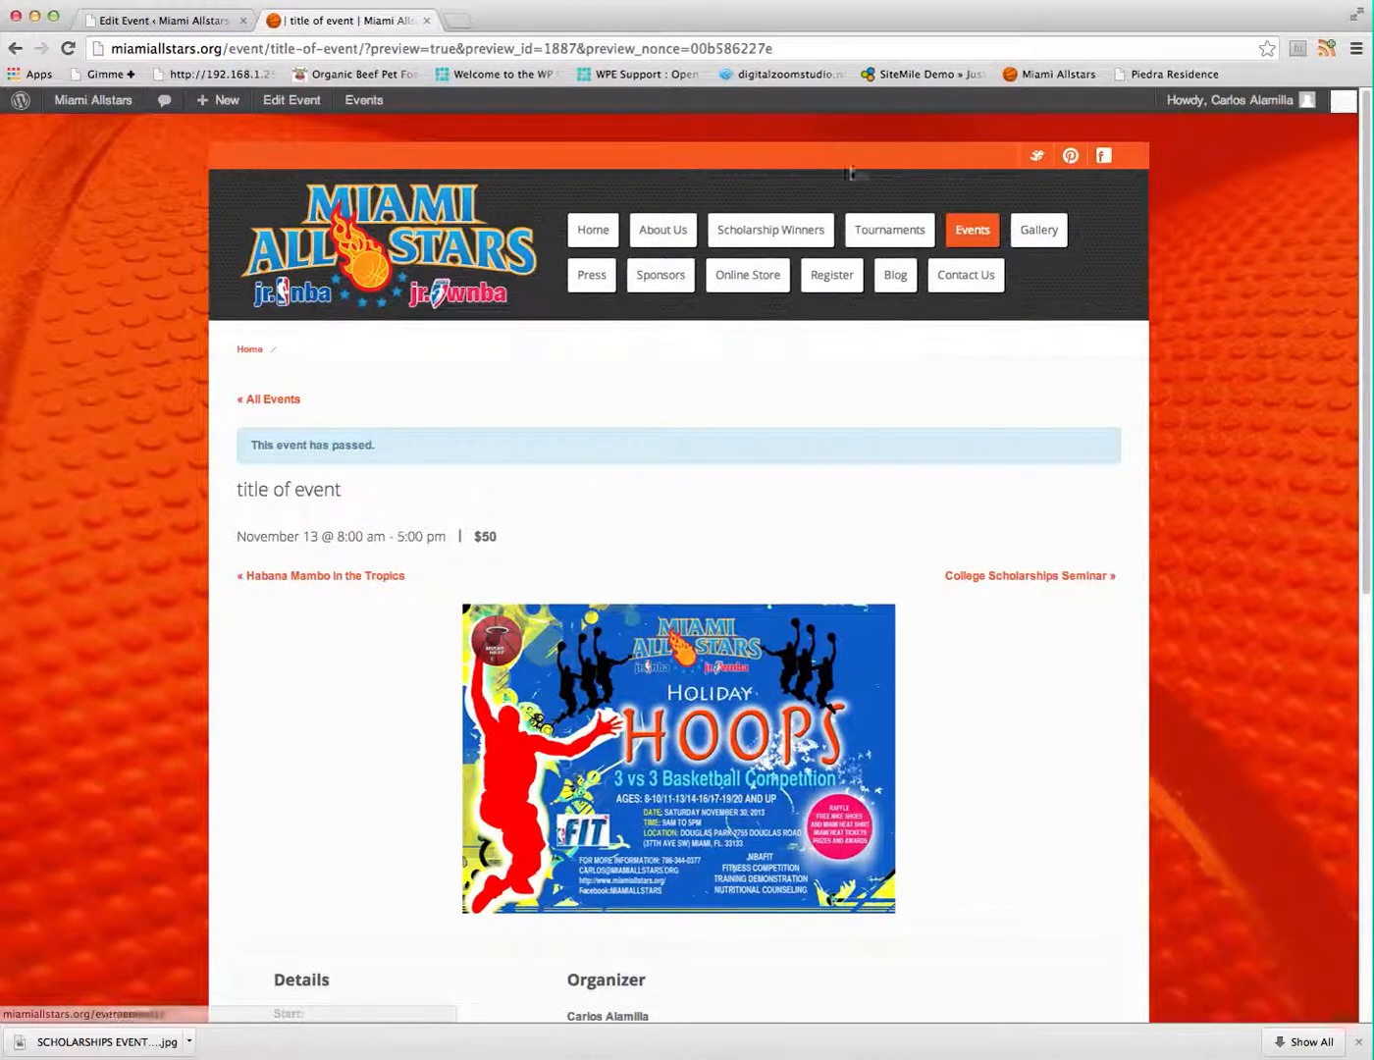
click(967, 235)
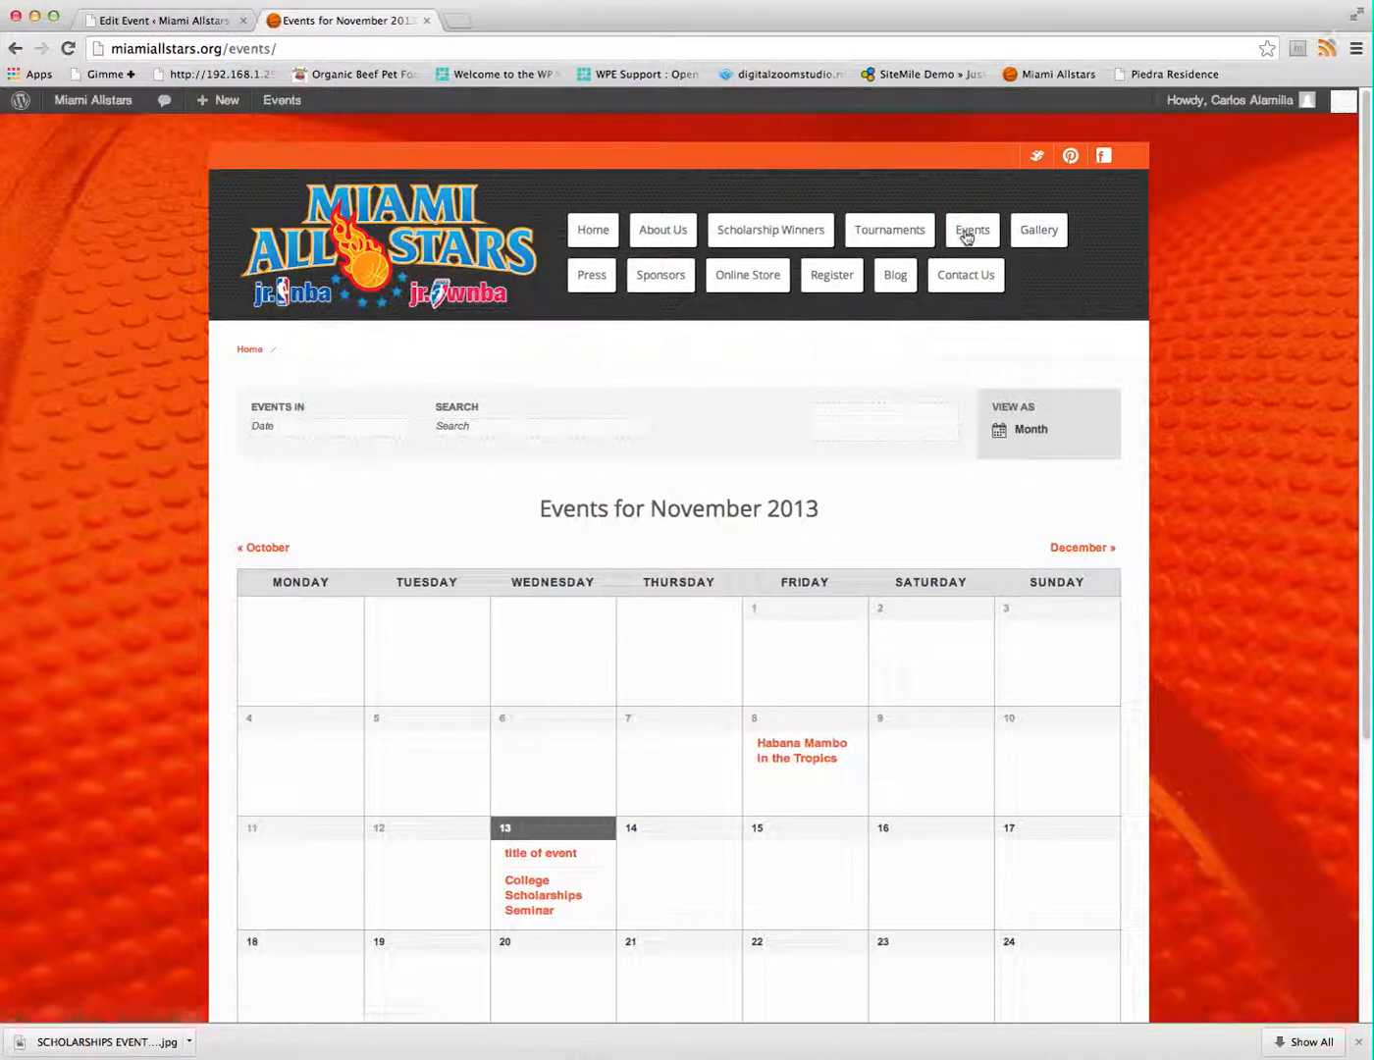
scroll(977, 701, down, 3)
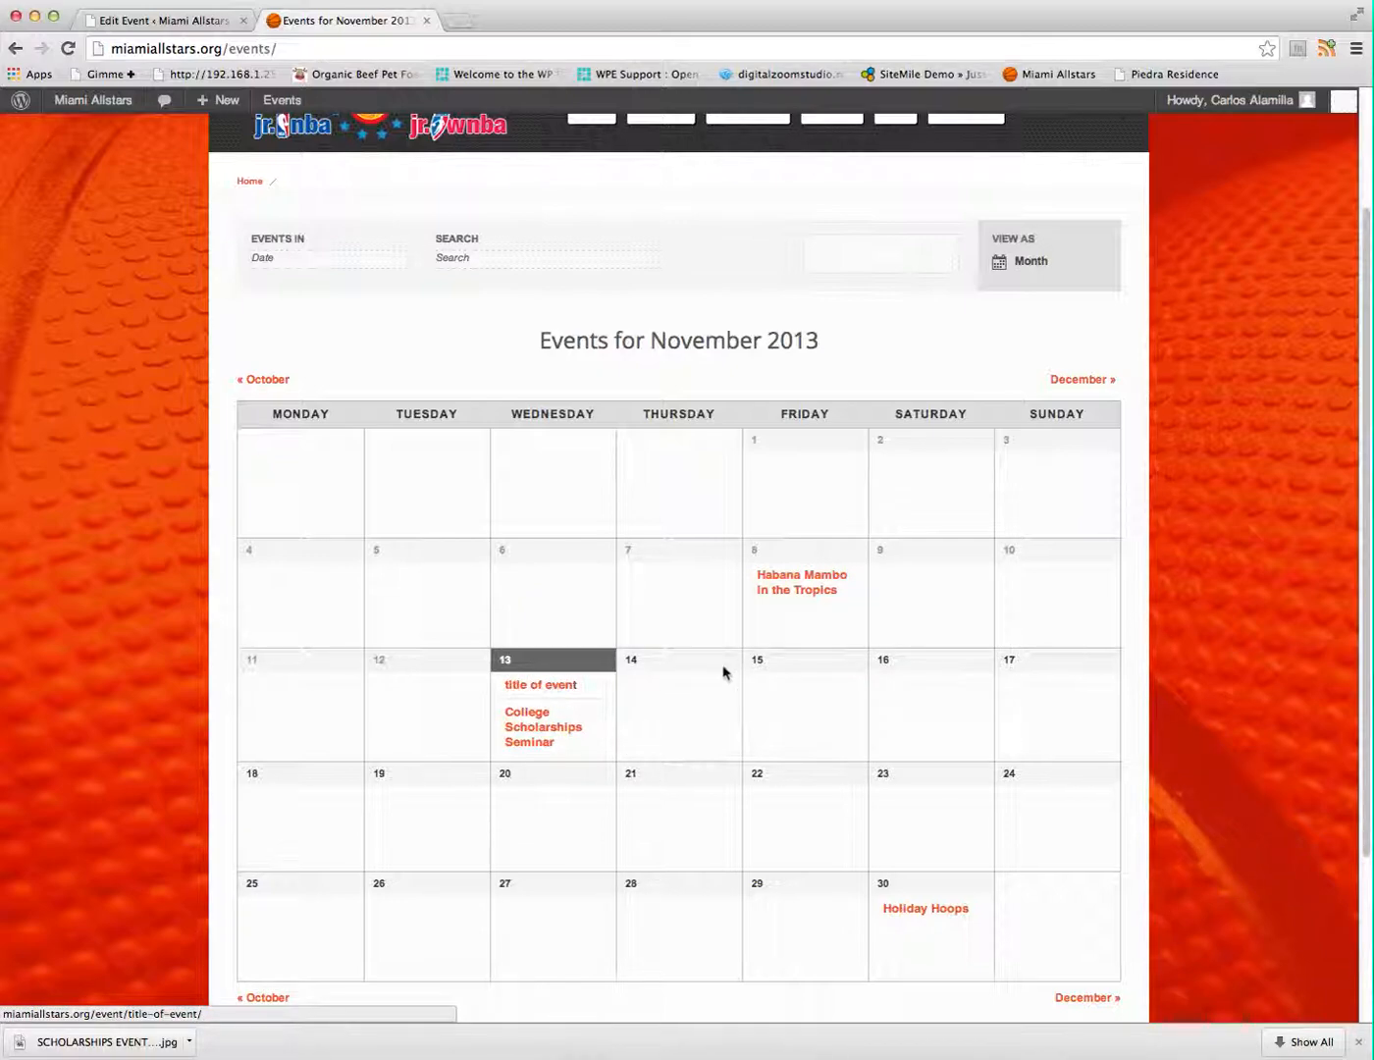
scroll(723, 672, up, 3)
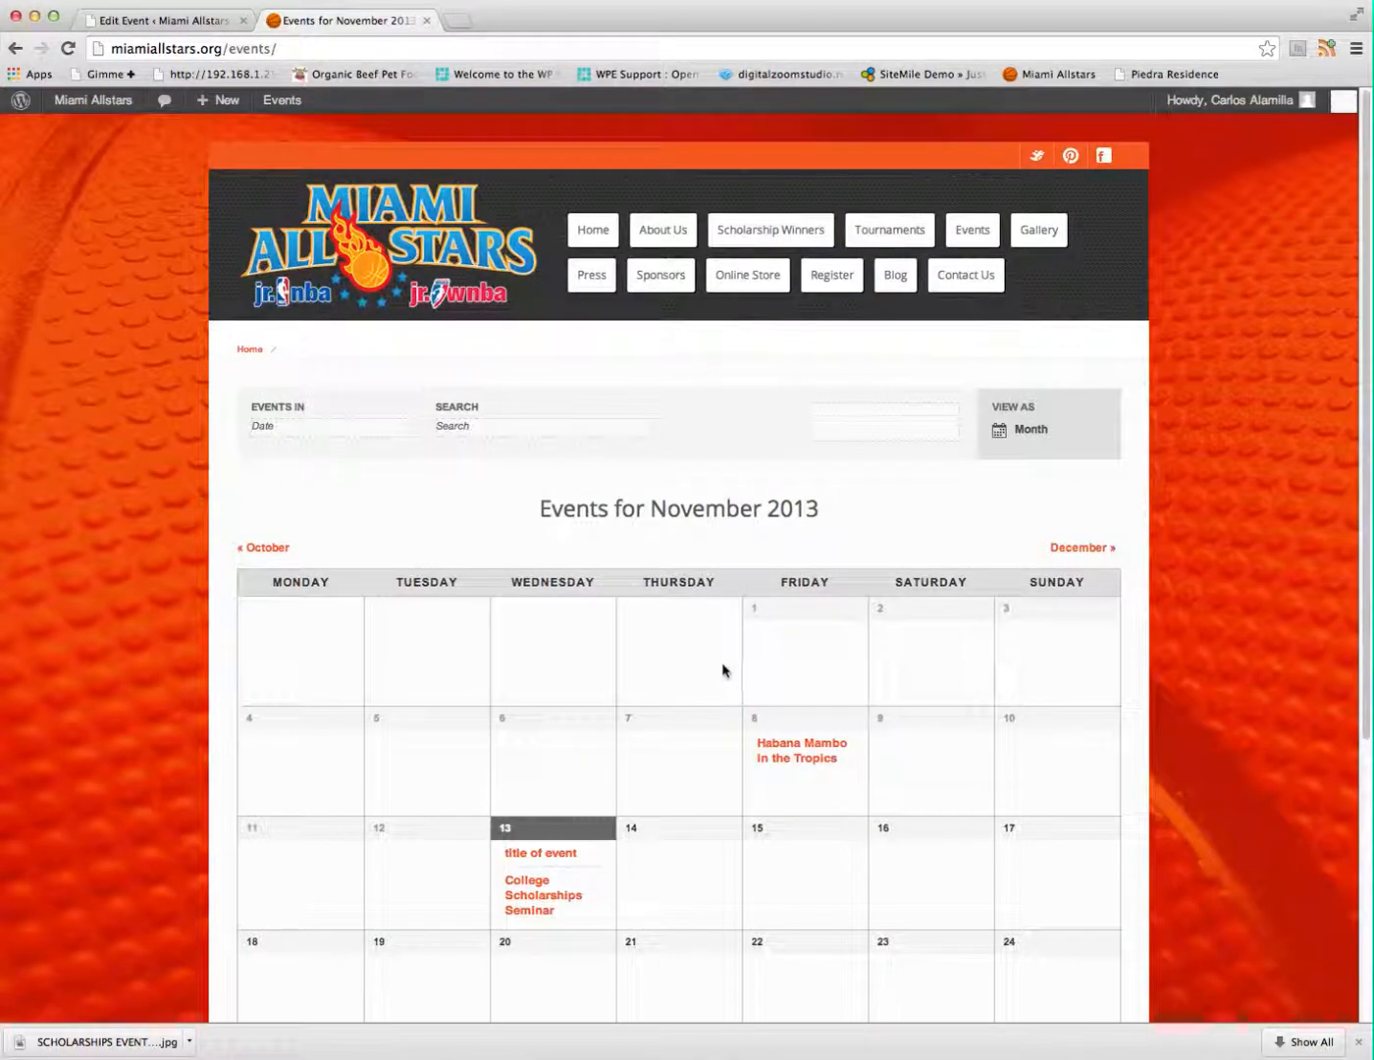
Return to the admin events list and move the "title of event" event to the trash
click(285, 109)
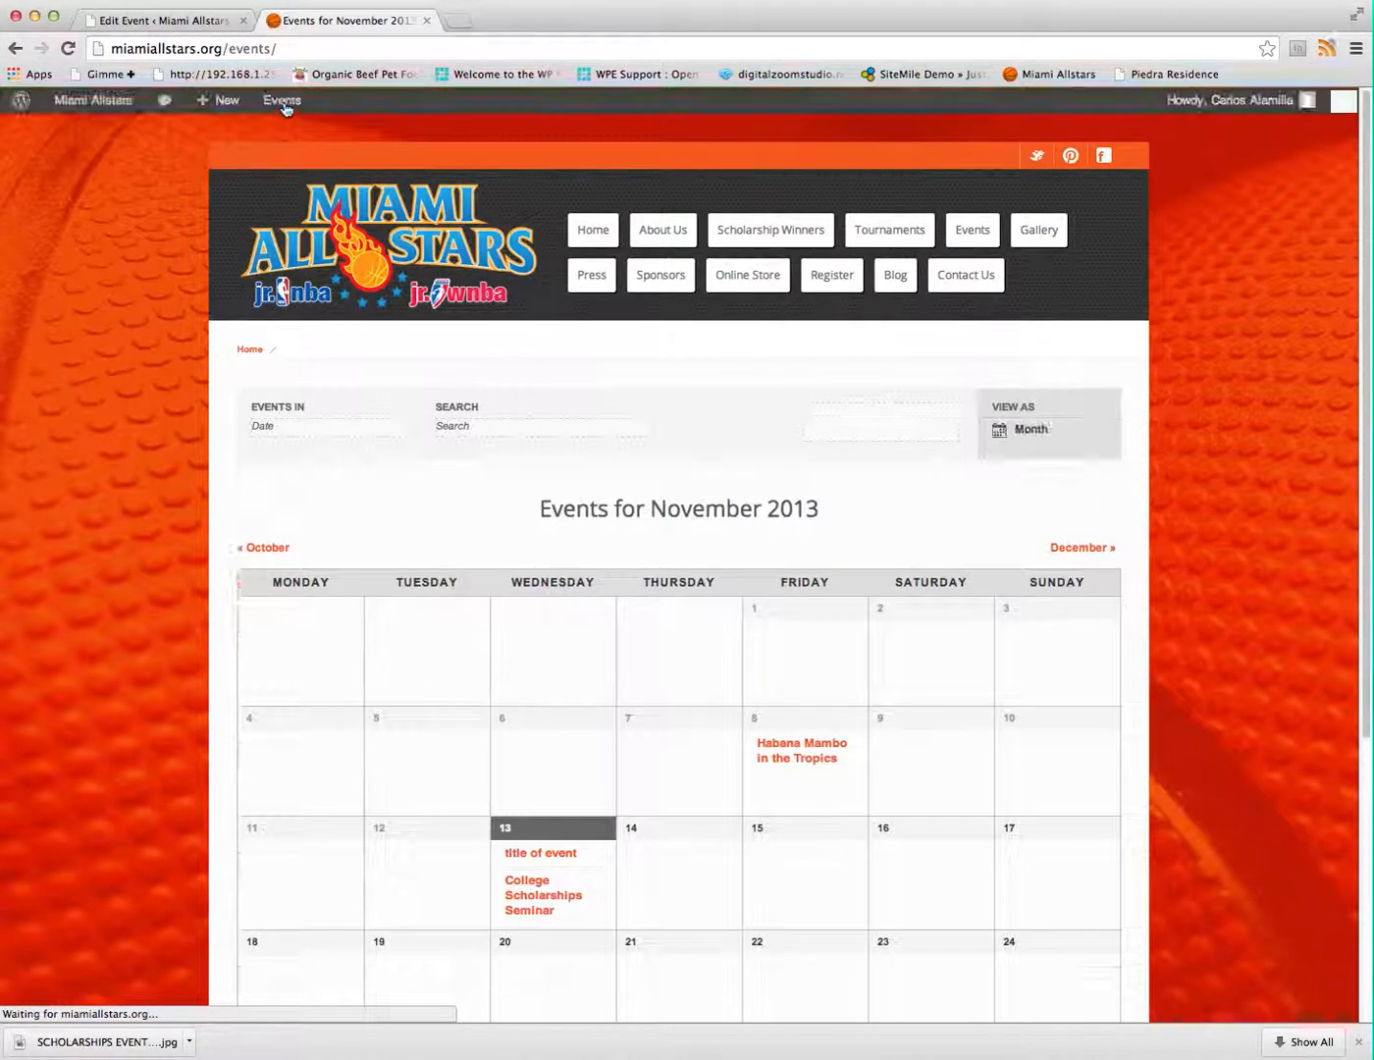
click(70, 134)
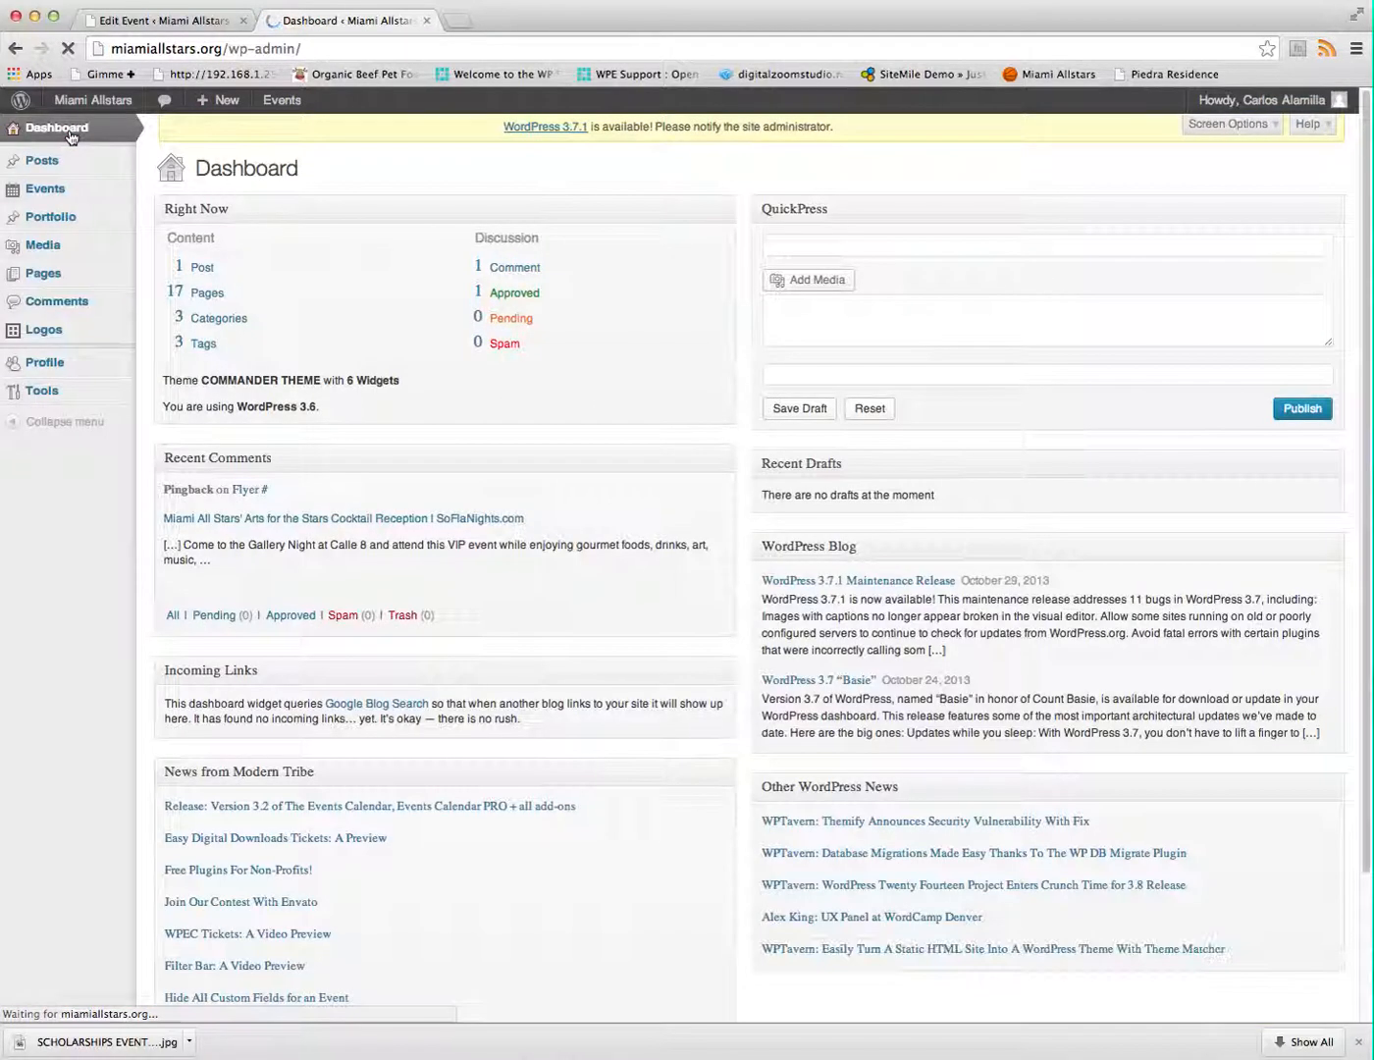
click(56, 196)
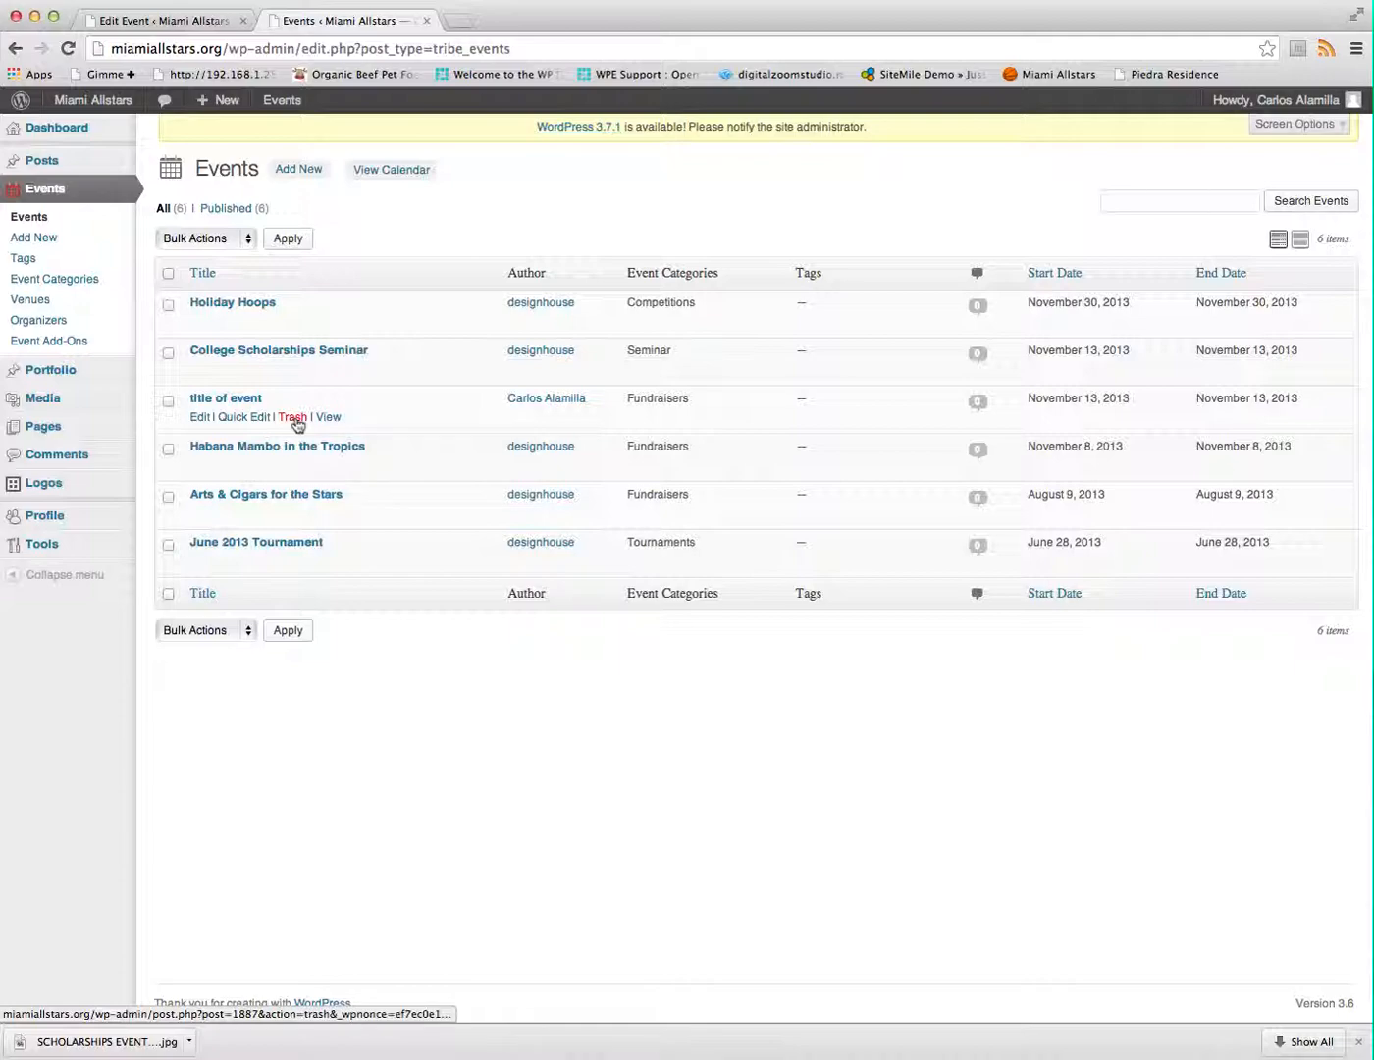
click(292, 418)
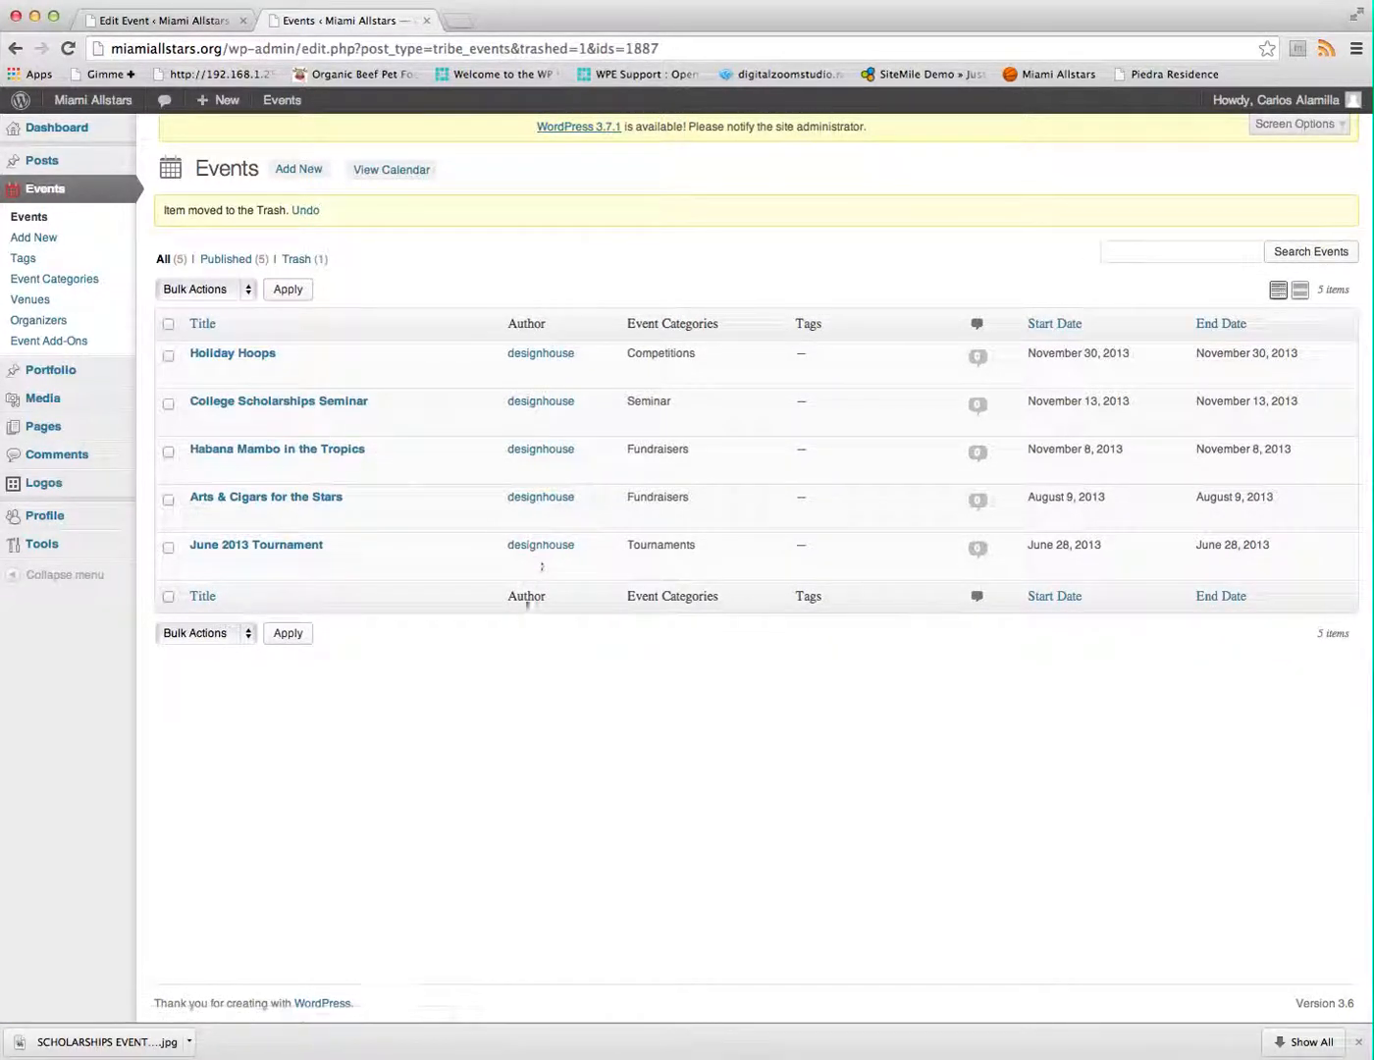
Open the public Miami Allstars site's Gallery page and review its video and image items
click(99, 99)
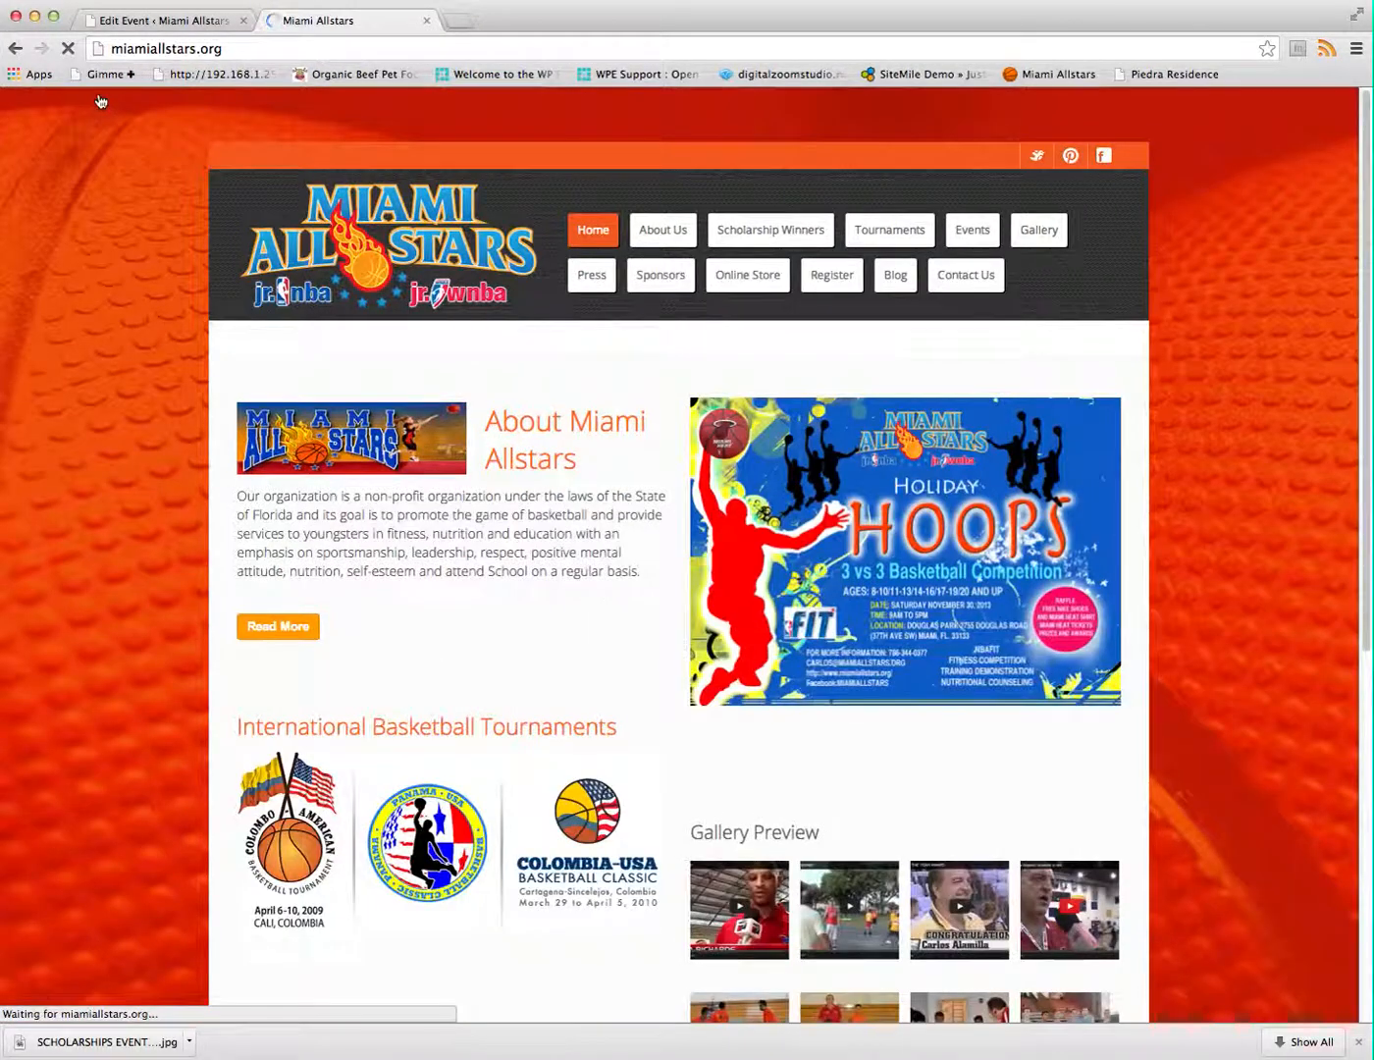
click(1043, 238)
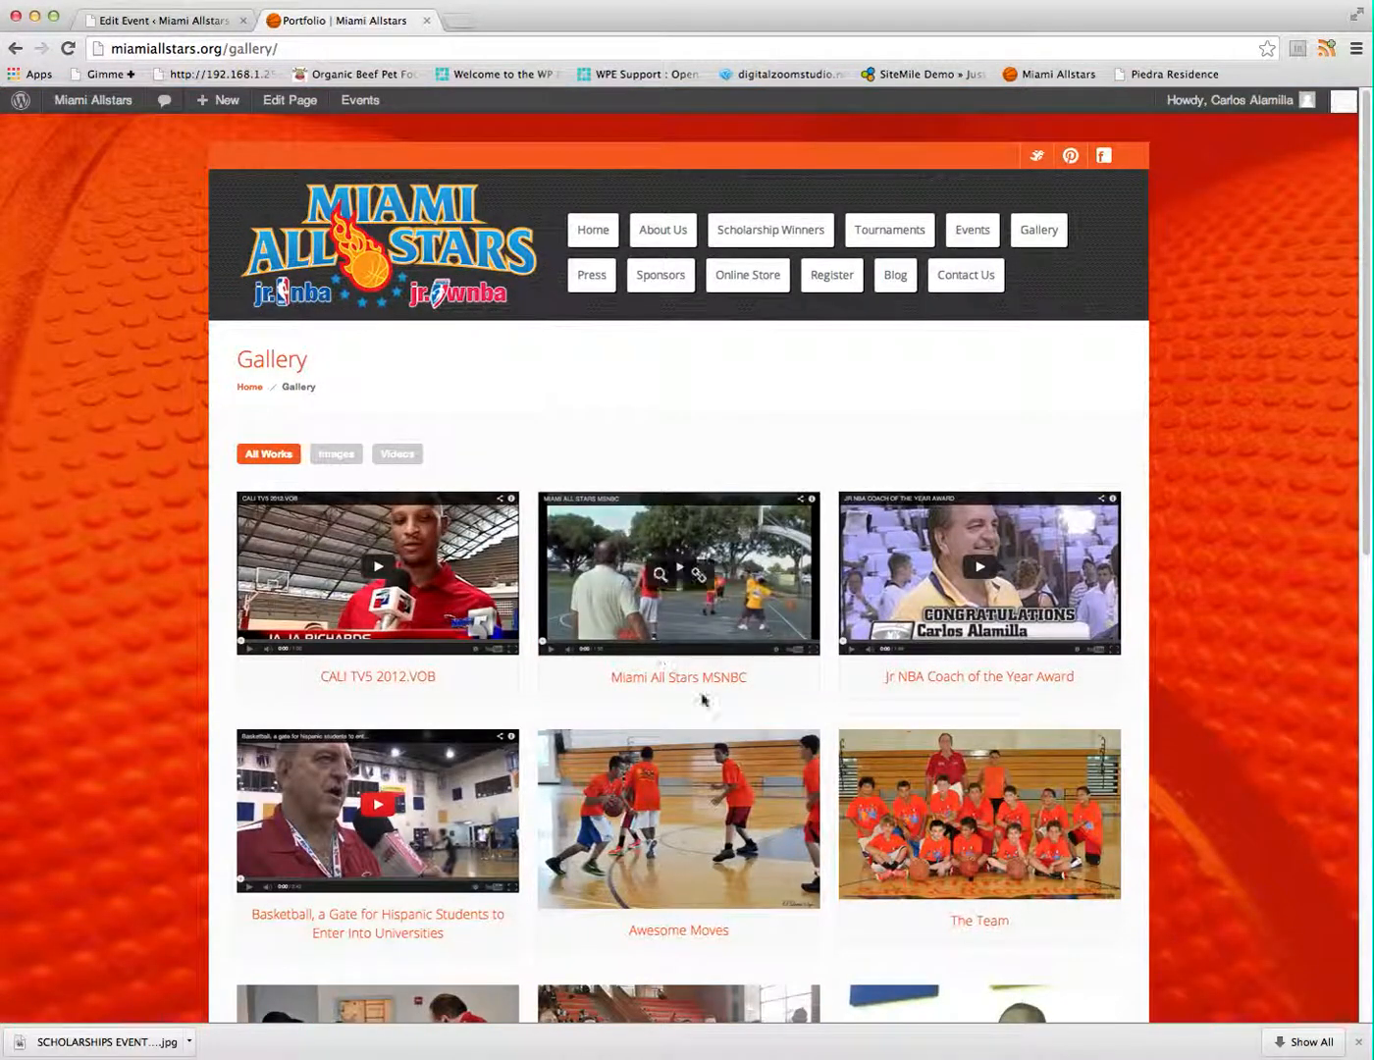
scroll(791, 844, down, 5)
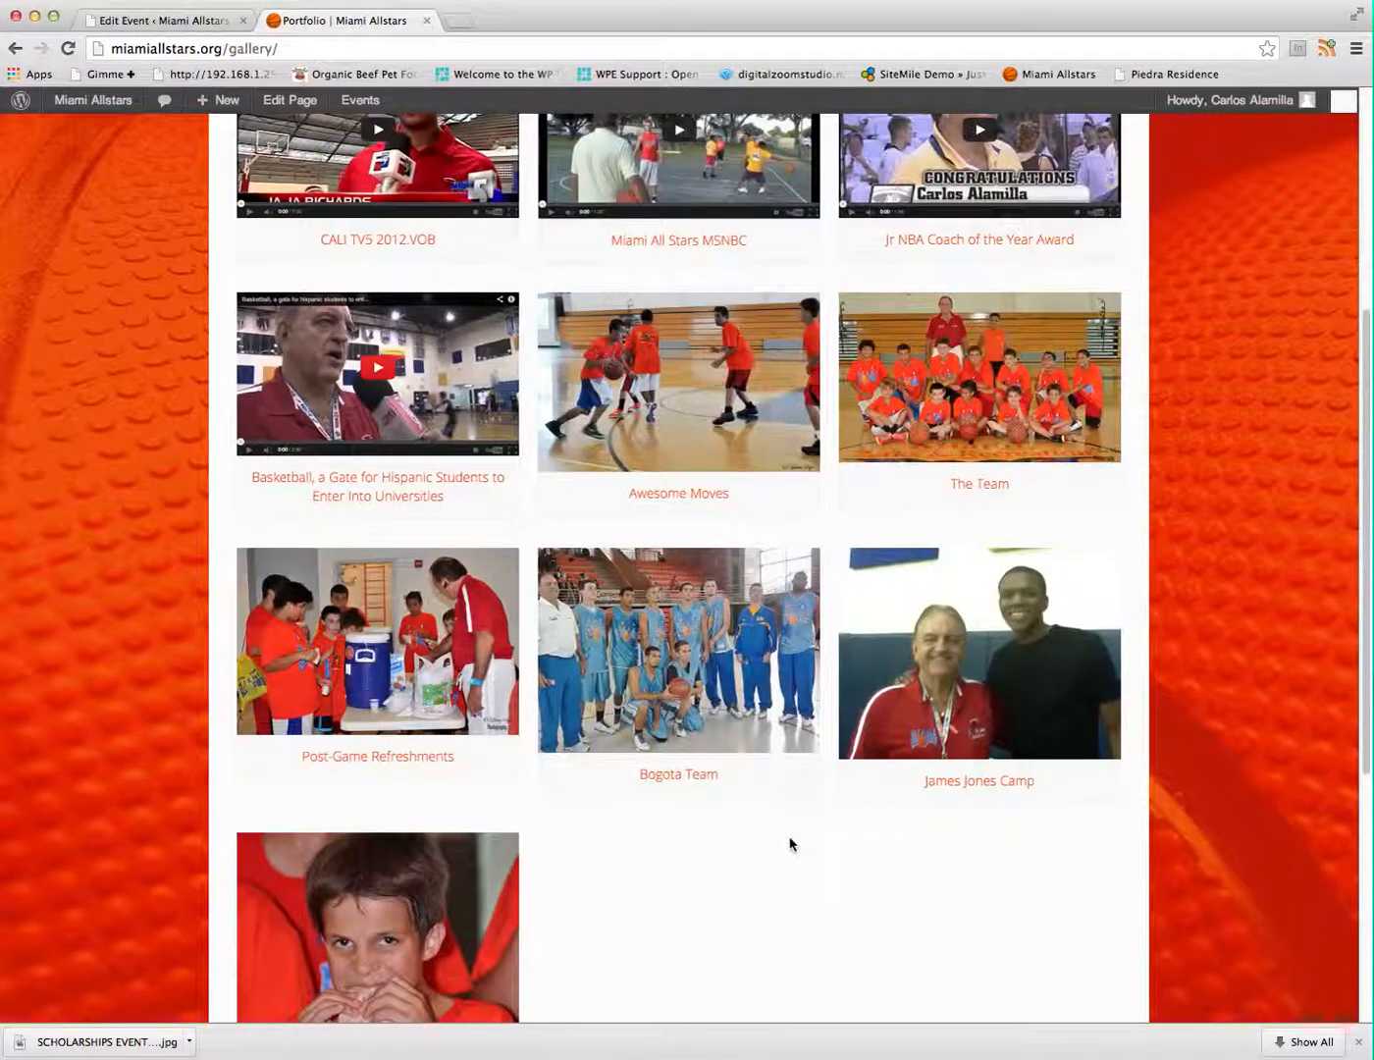
scroll(792, 843, up, 2)
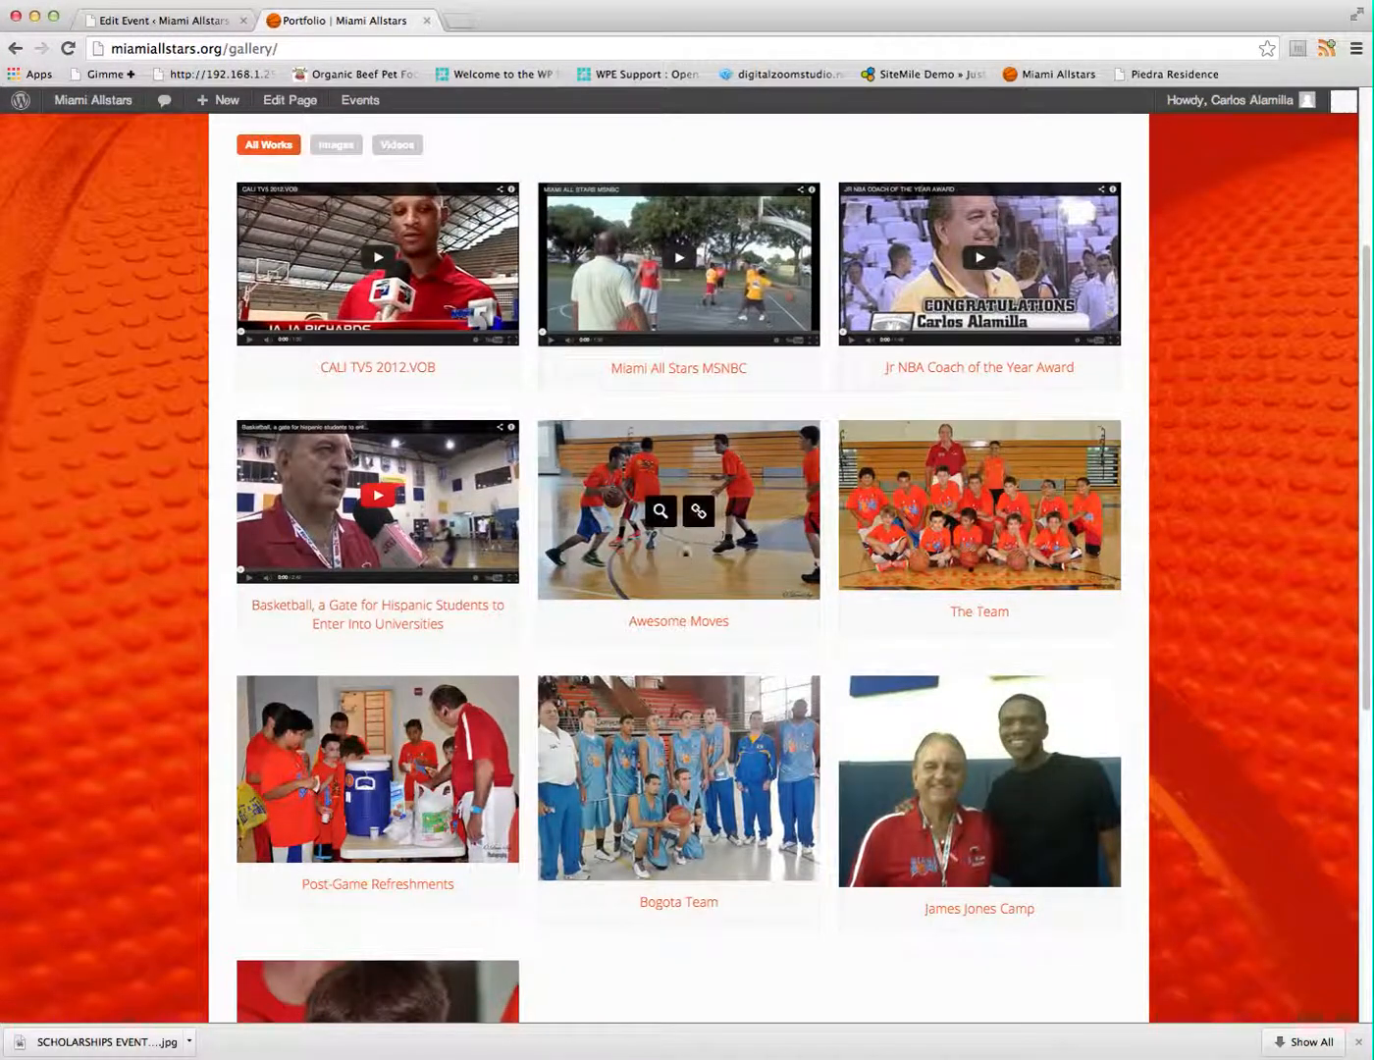
Enlarge the Awesome Moves gallery image, close it, then open the item's own page and browse its image slider
click(654, 512)
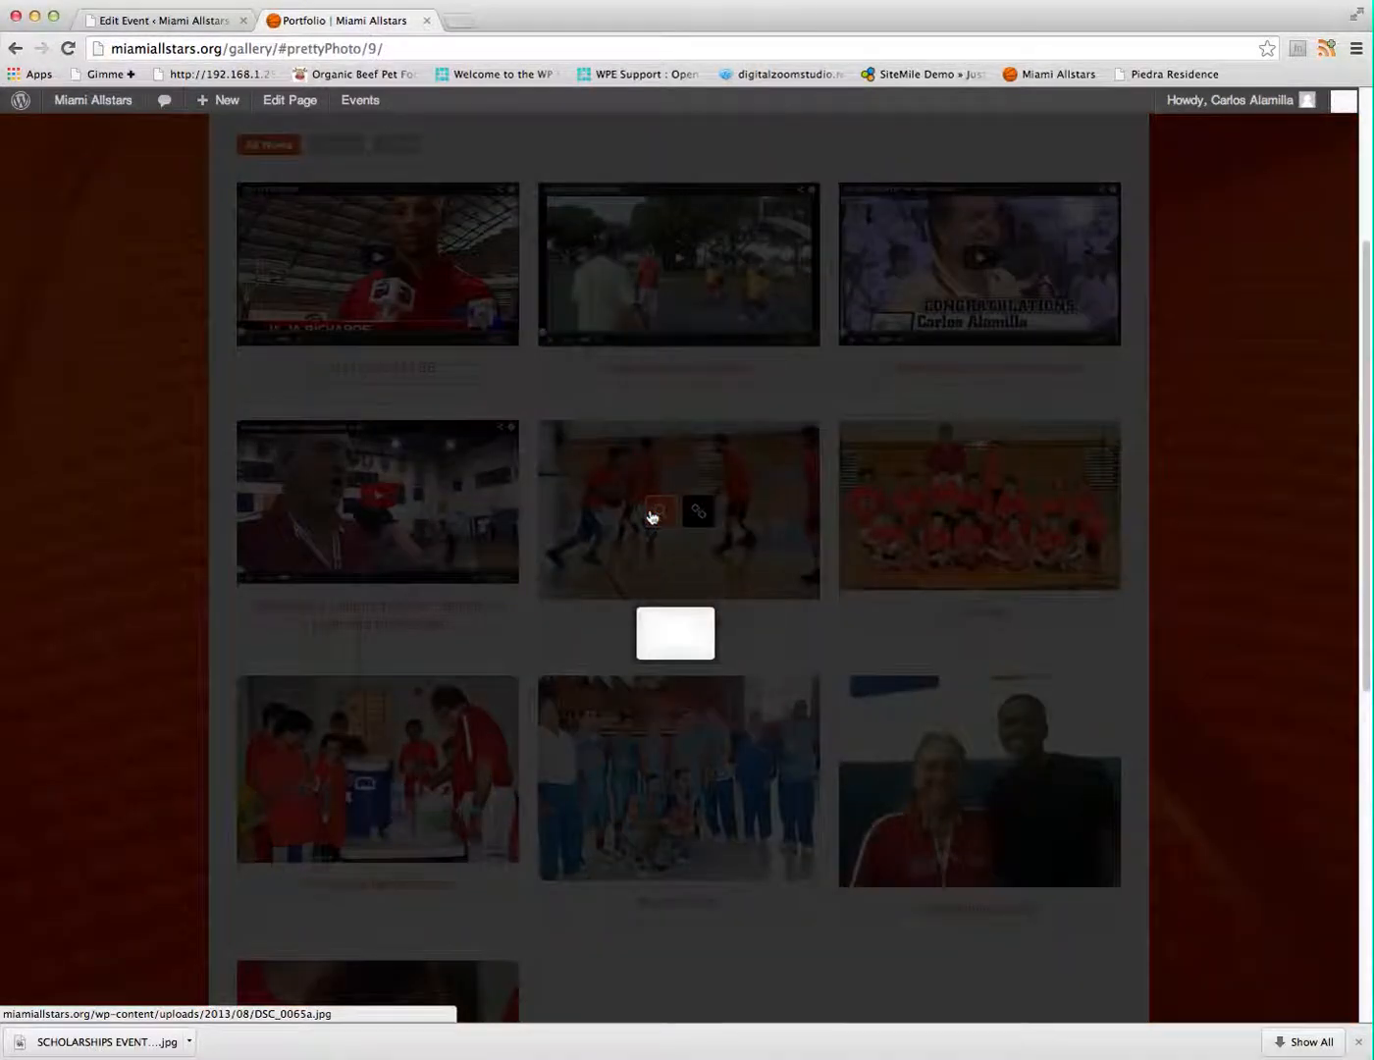
click(1085, 890)
click(696, 529)
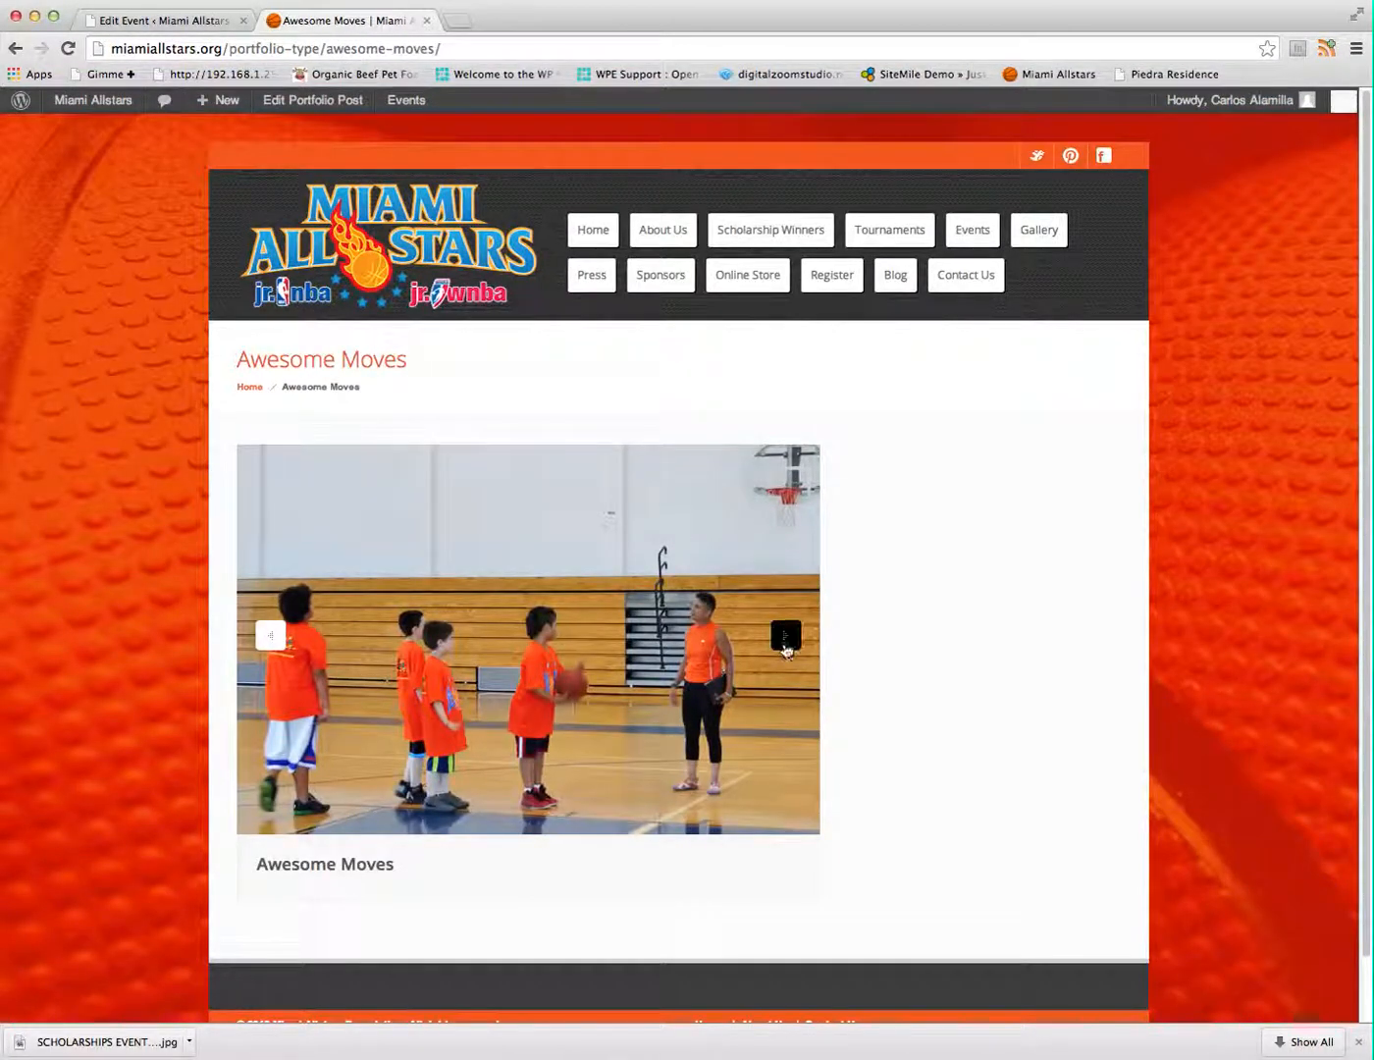
click(786, 635)
click(791, 754)
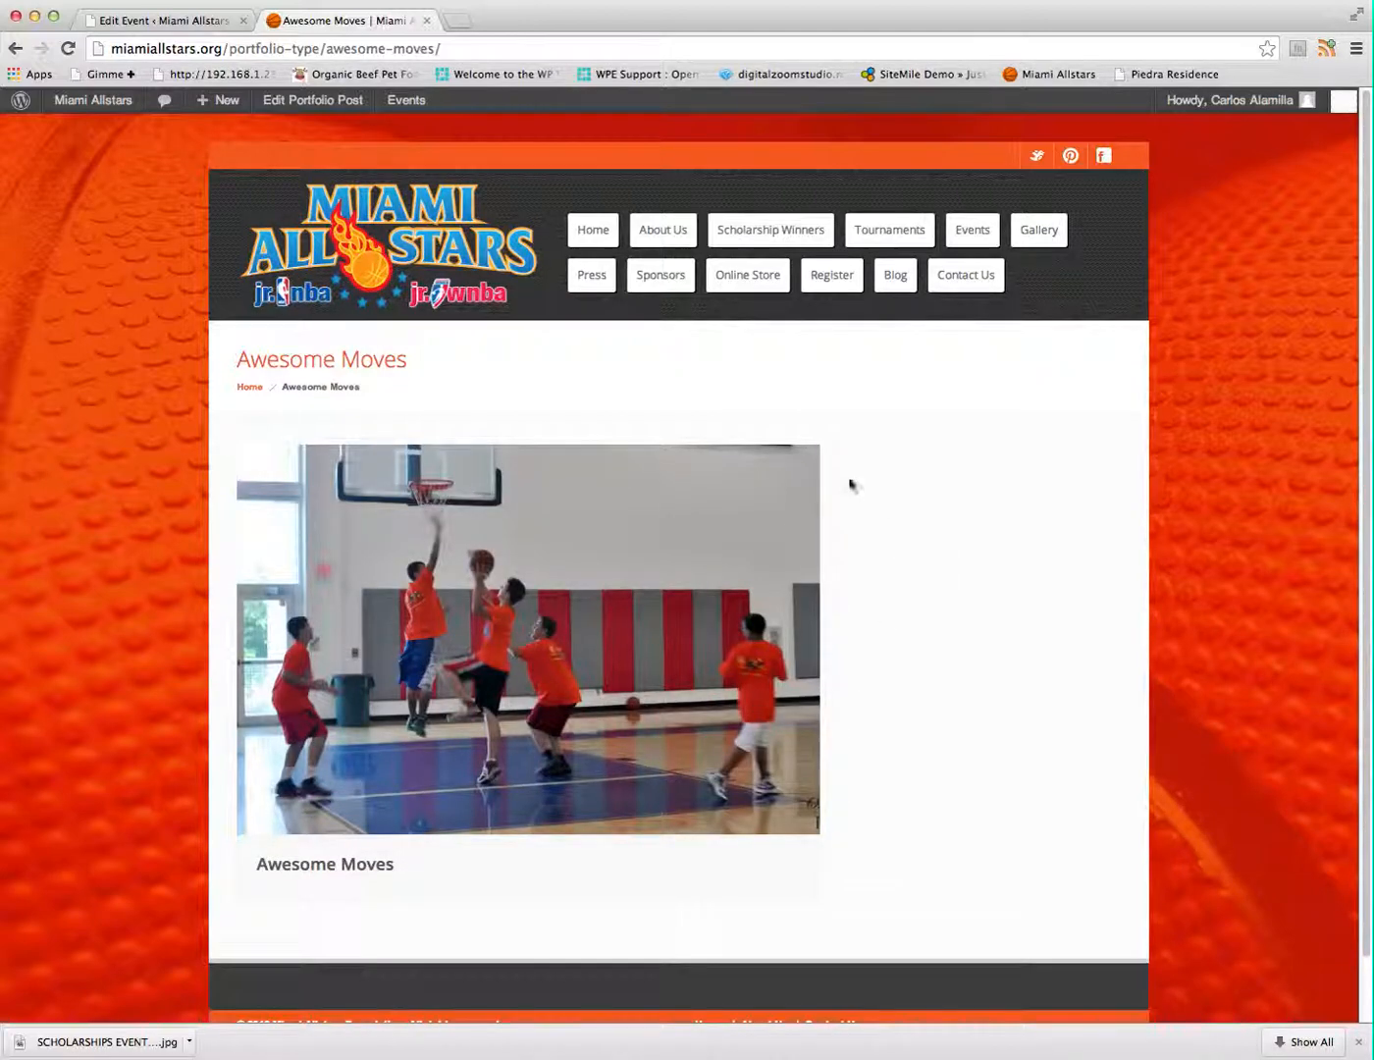
Return to the site's admin dashboard and open the list of portfolio posts
mouse_move(213, 102)
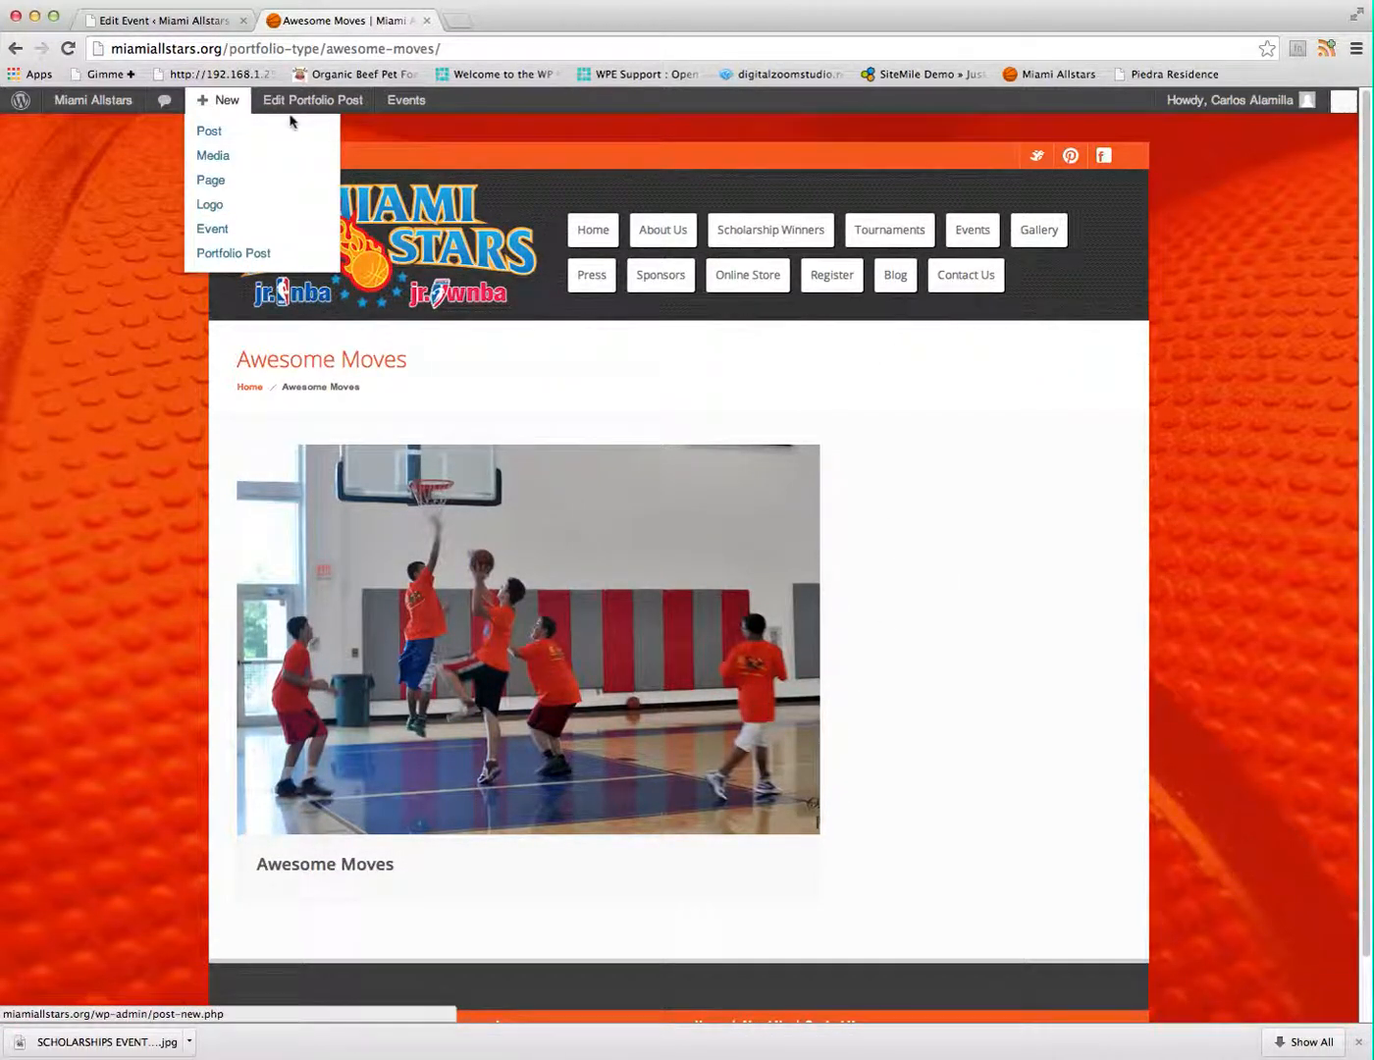
mouse_move(74, 101)
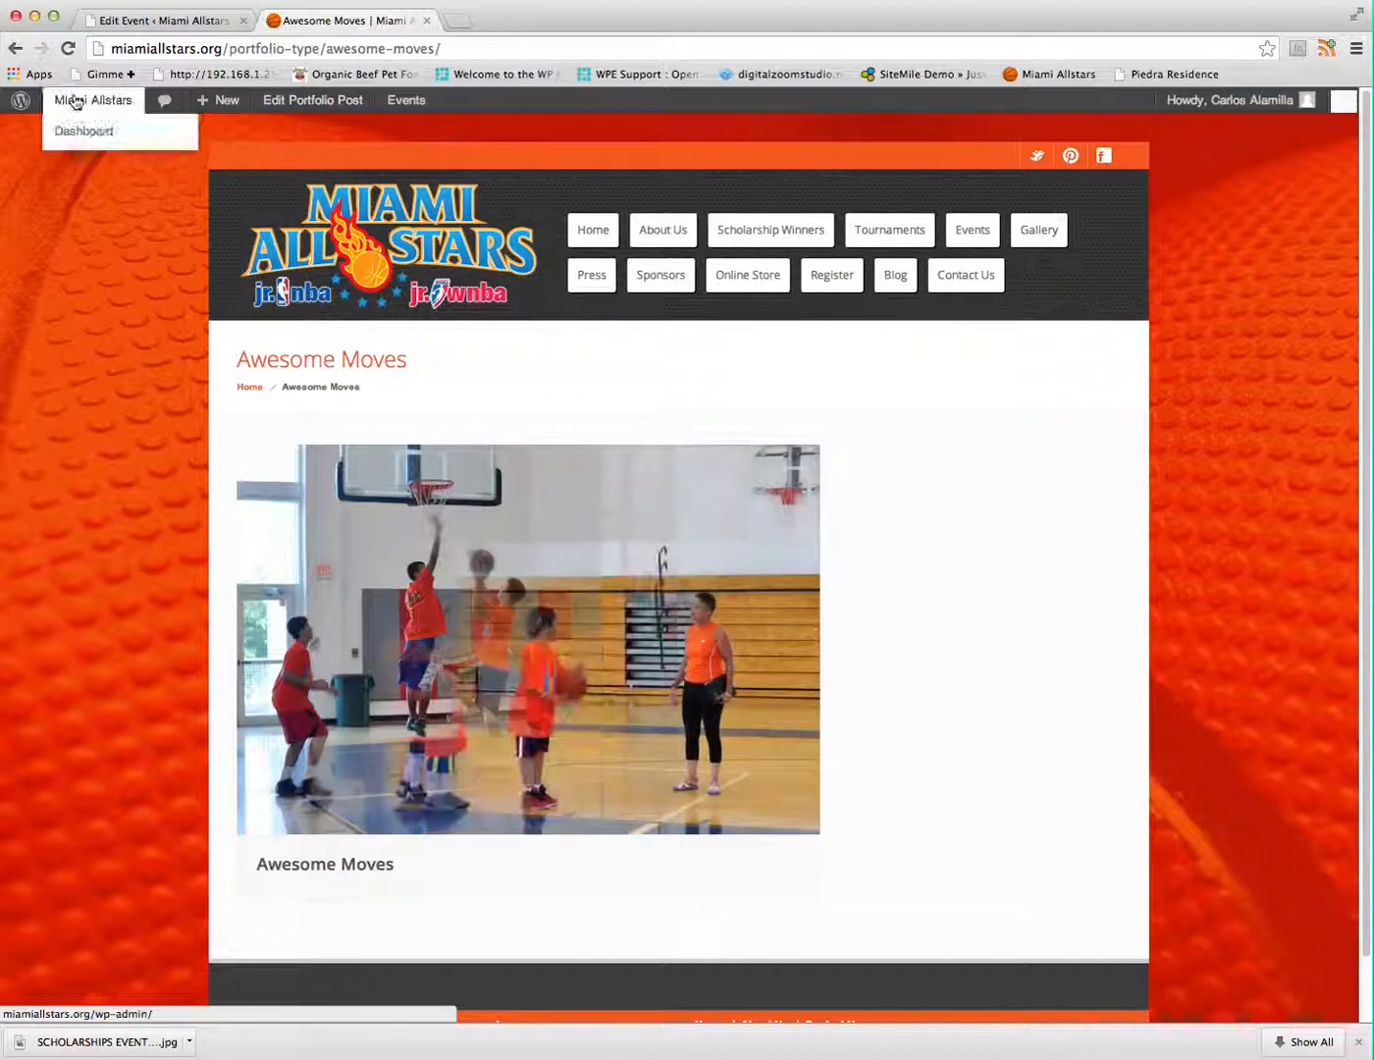
click(75, 134)
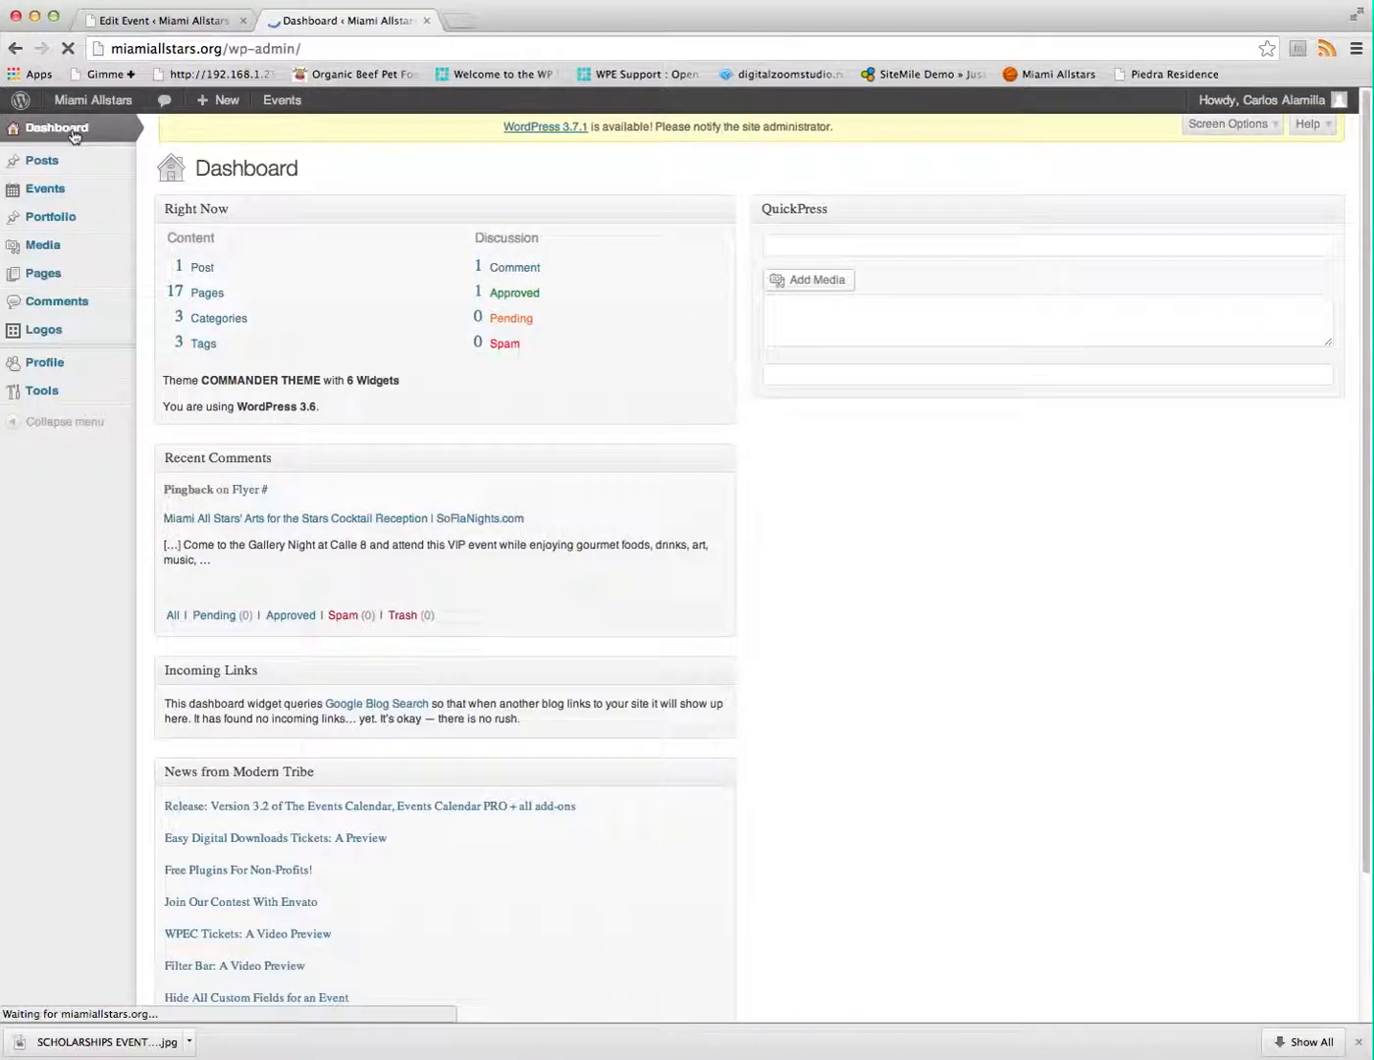
mouse_move(61, 338)
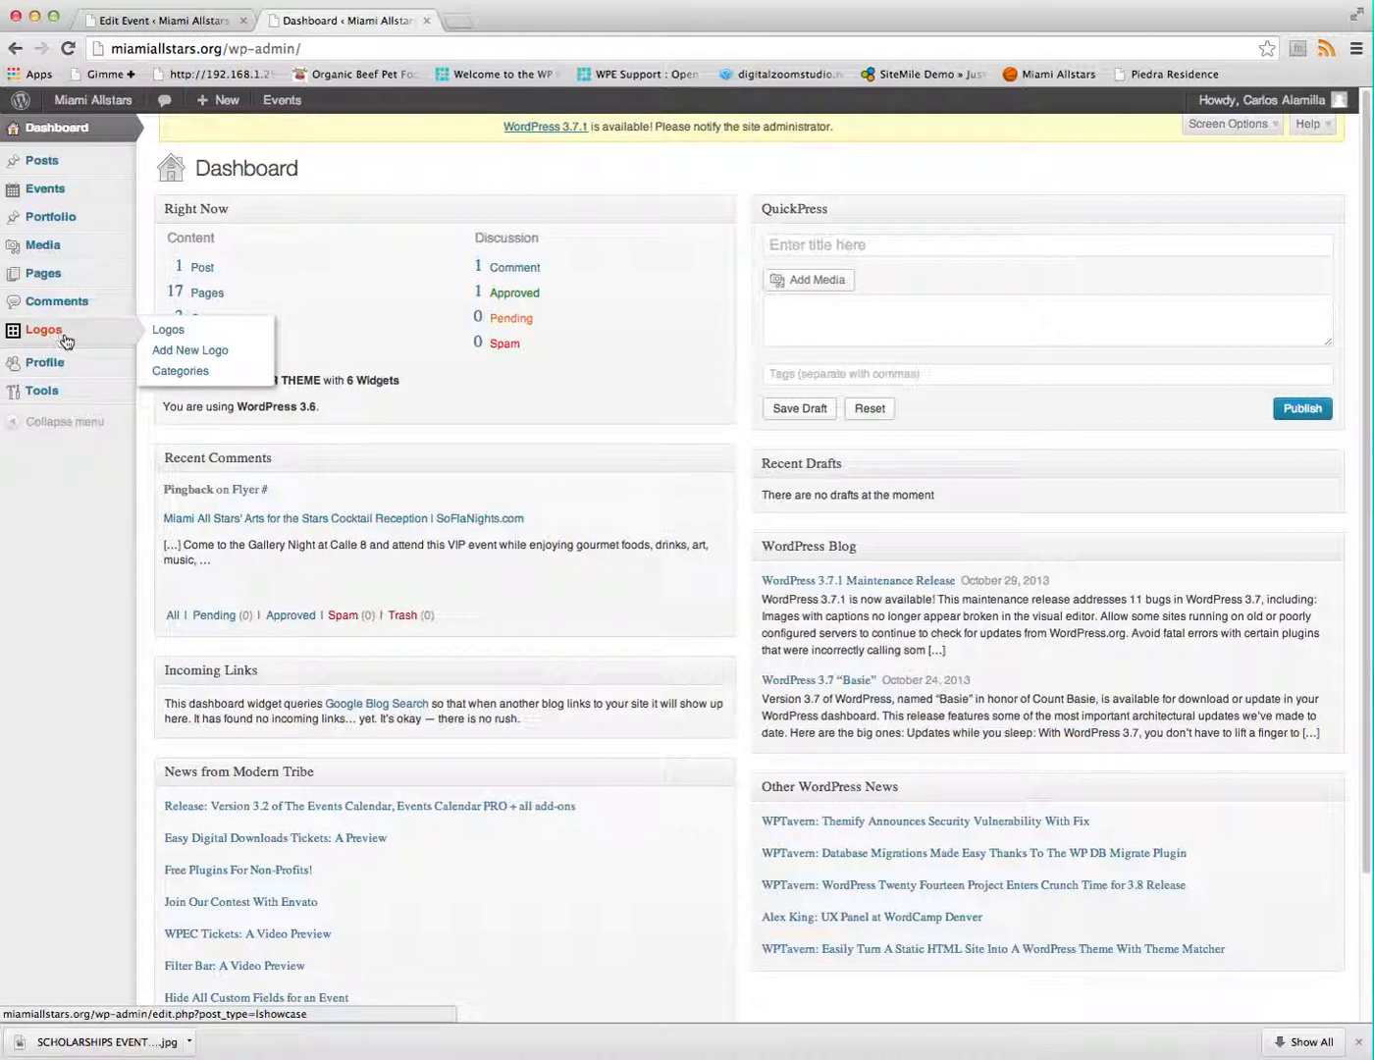
click(98, 226)
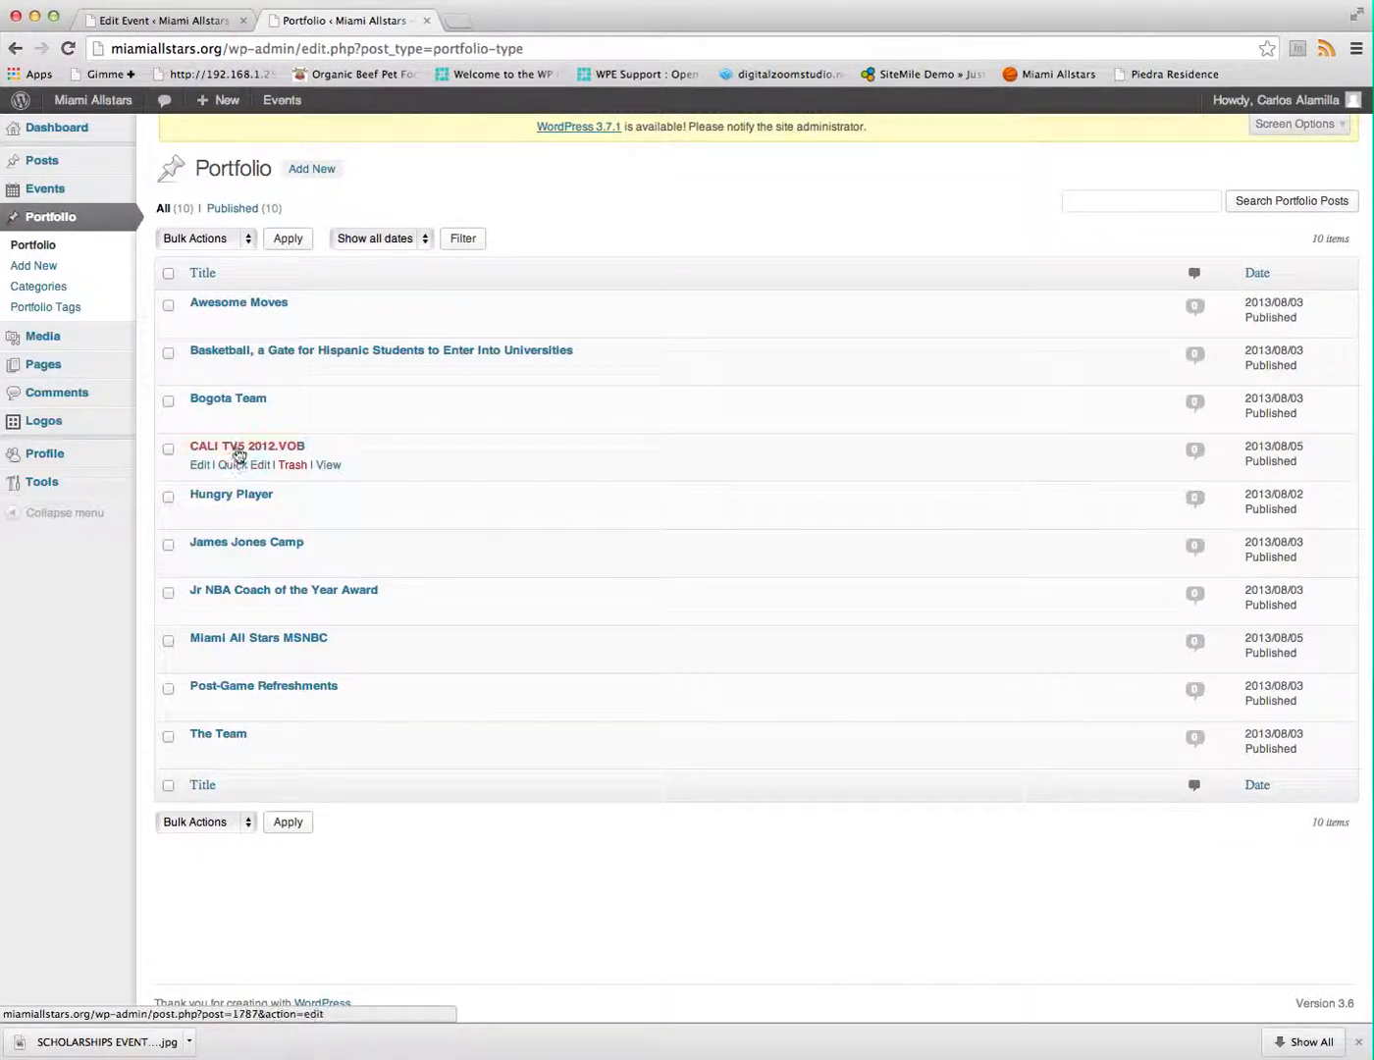
Examine the edit page of the CALI TV5 2012.VOB portfolio post and return to the portfolio list
click(237, 450)
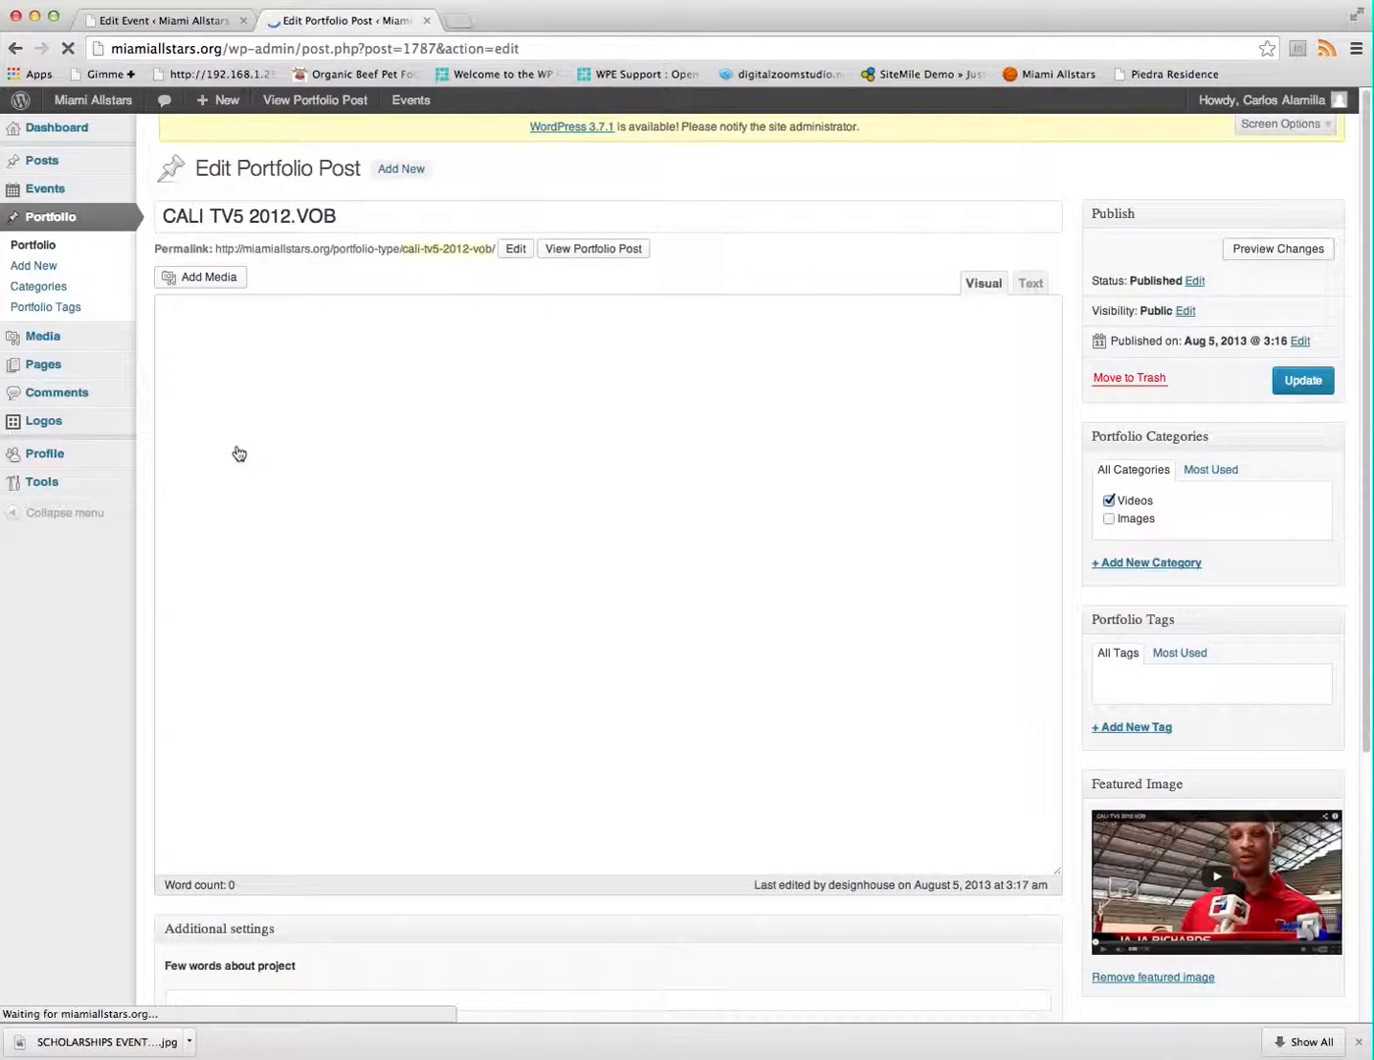
scroll(540, 867, down, 1)
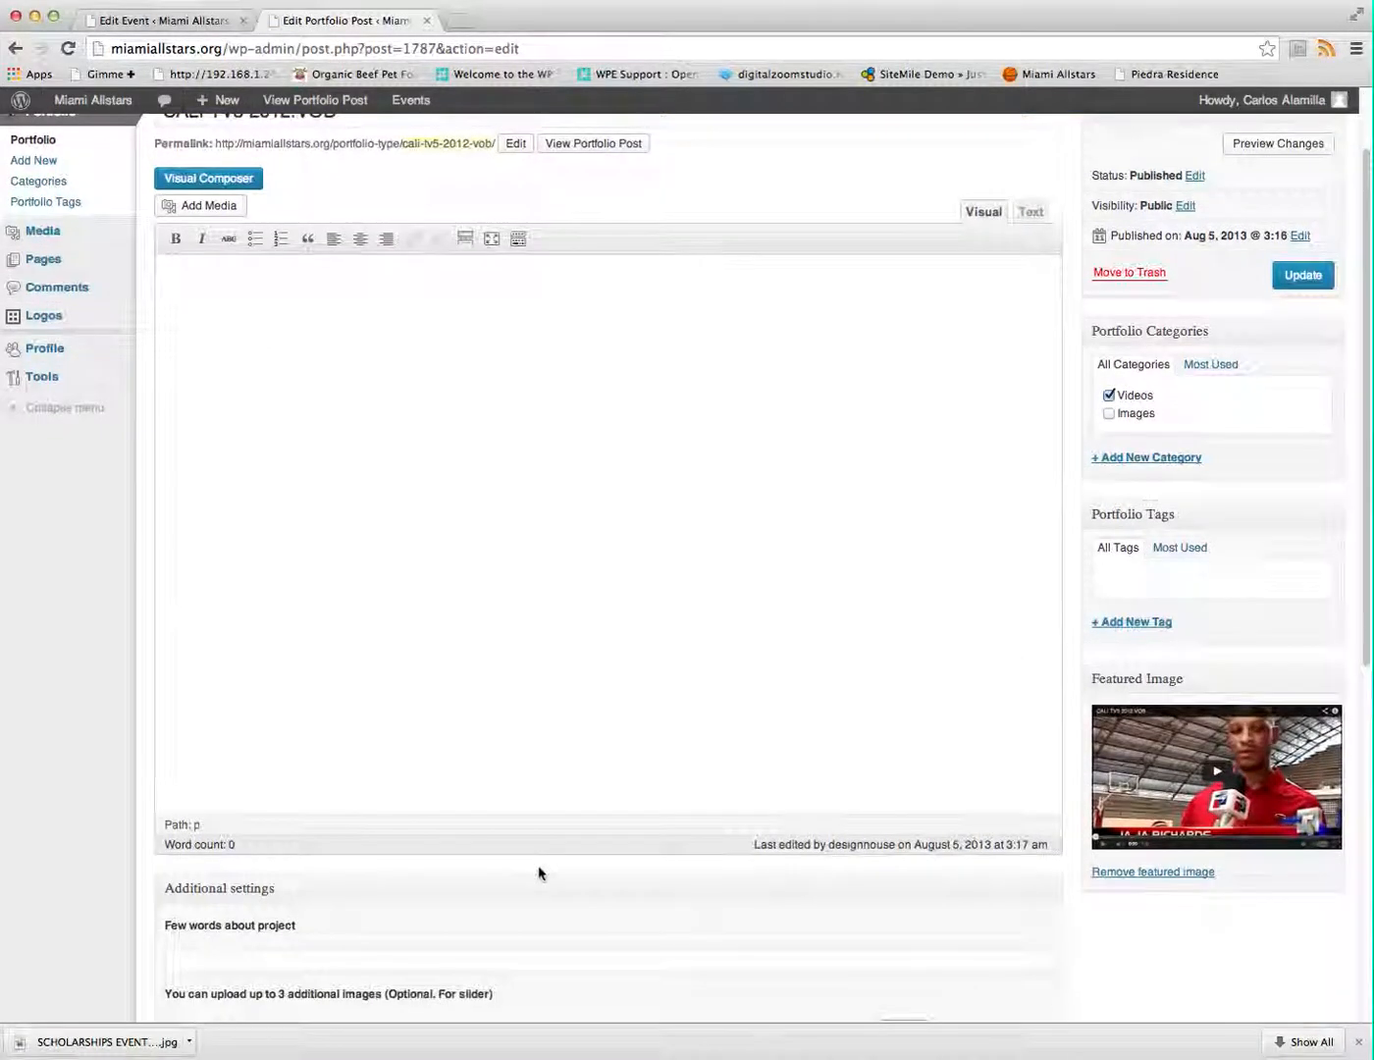
scroll(537, 868, up, 3)
click(52, 245)
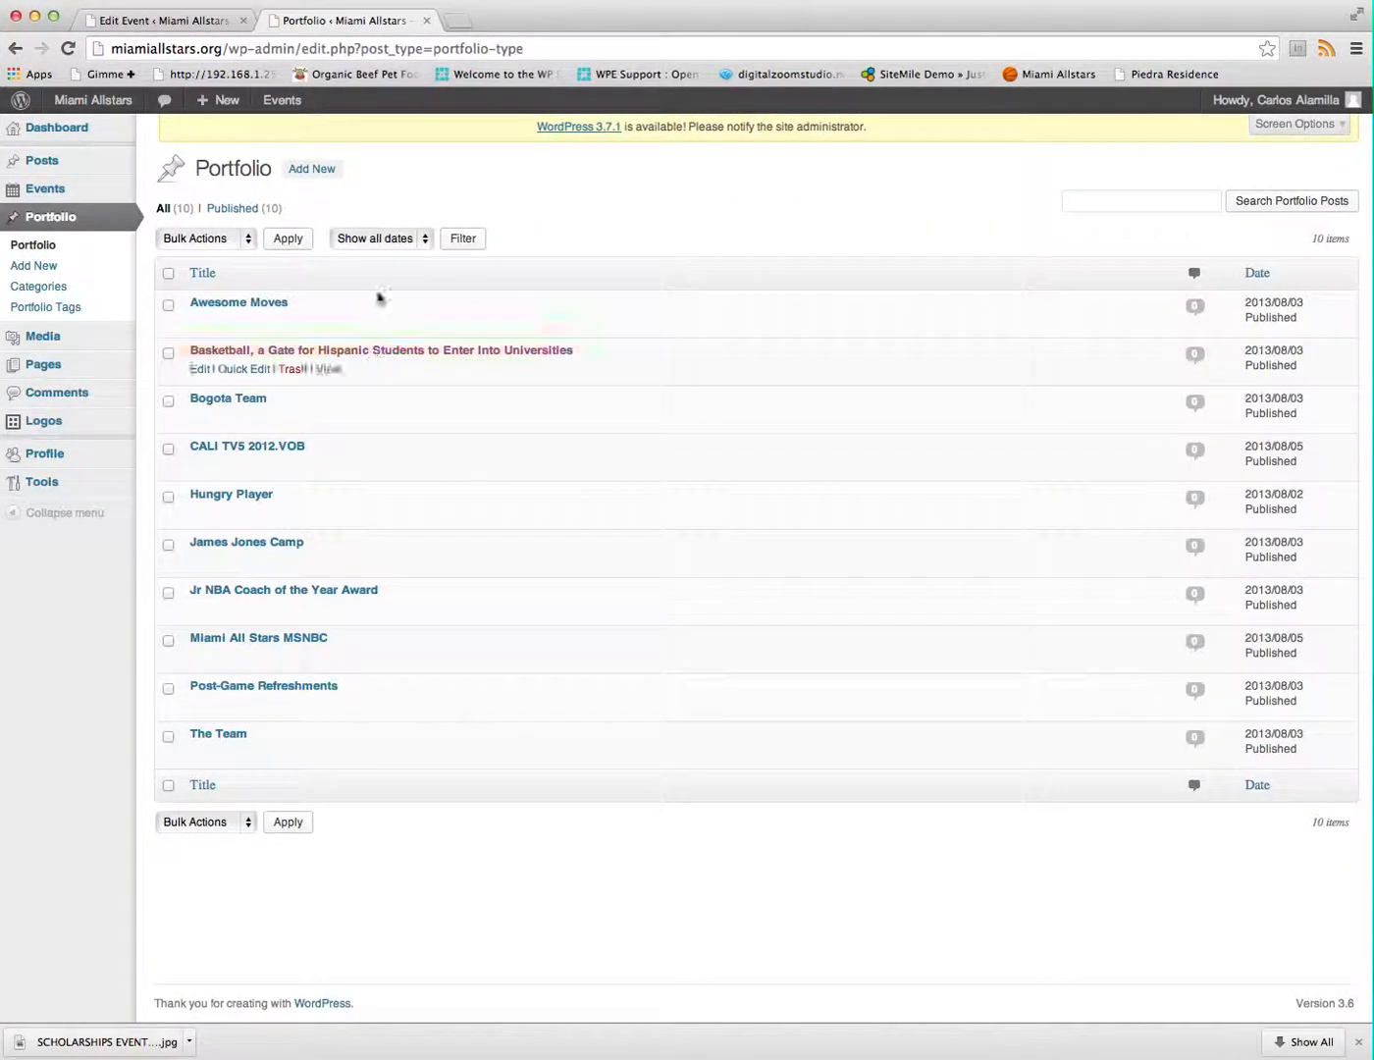
Start a new portfolio post titled "test gallery"
click(318, 174)
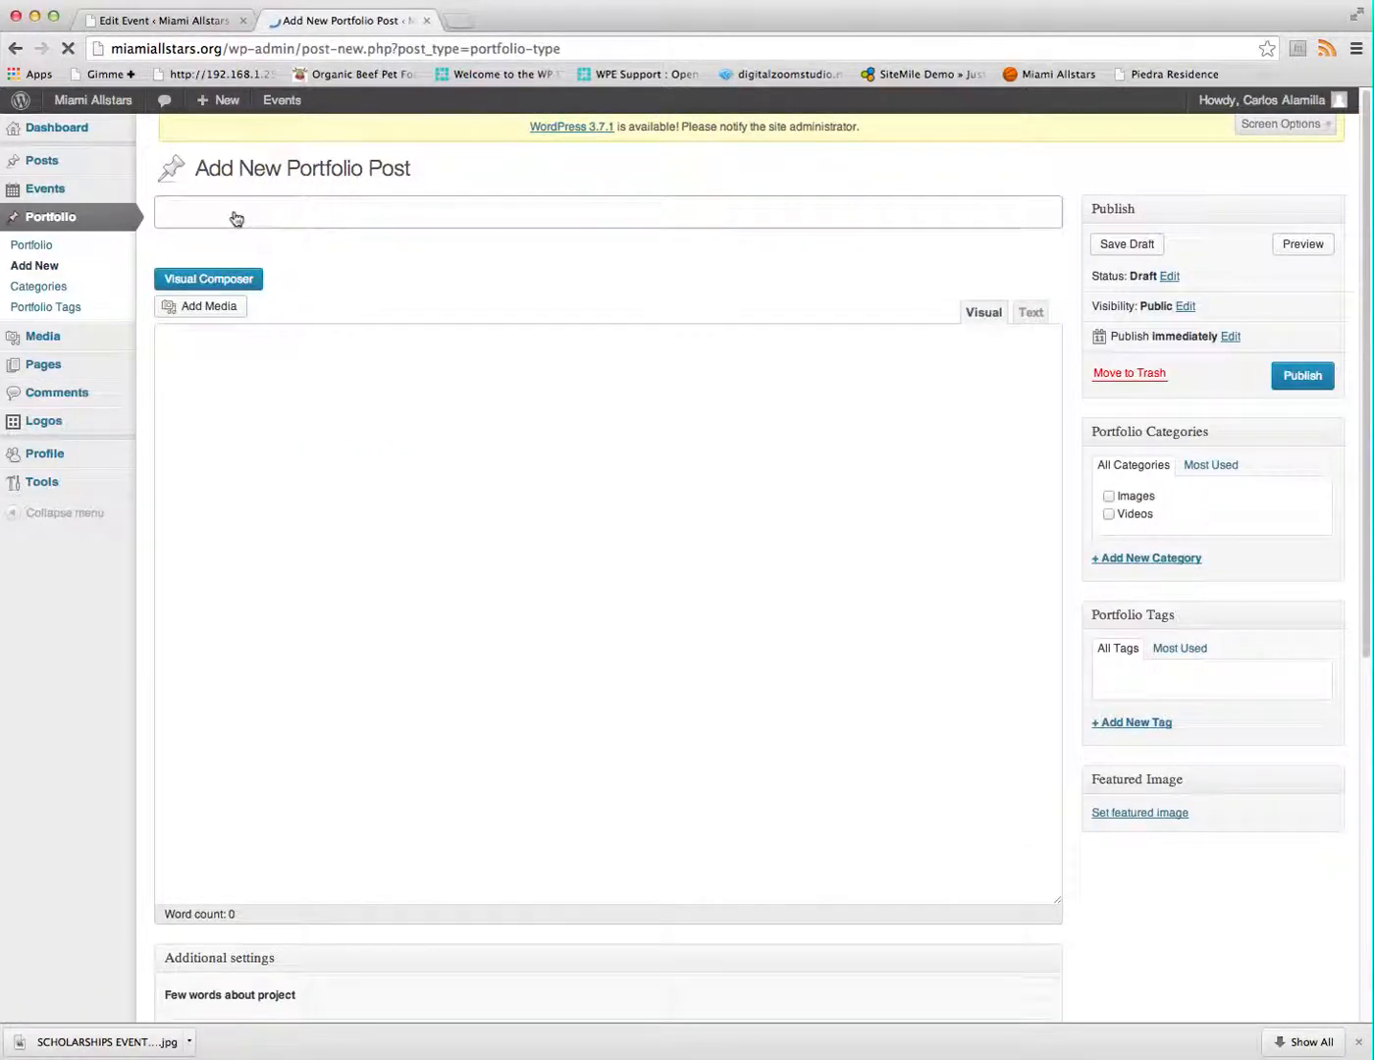
click(223, 211)
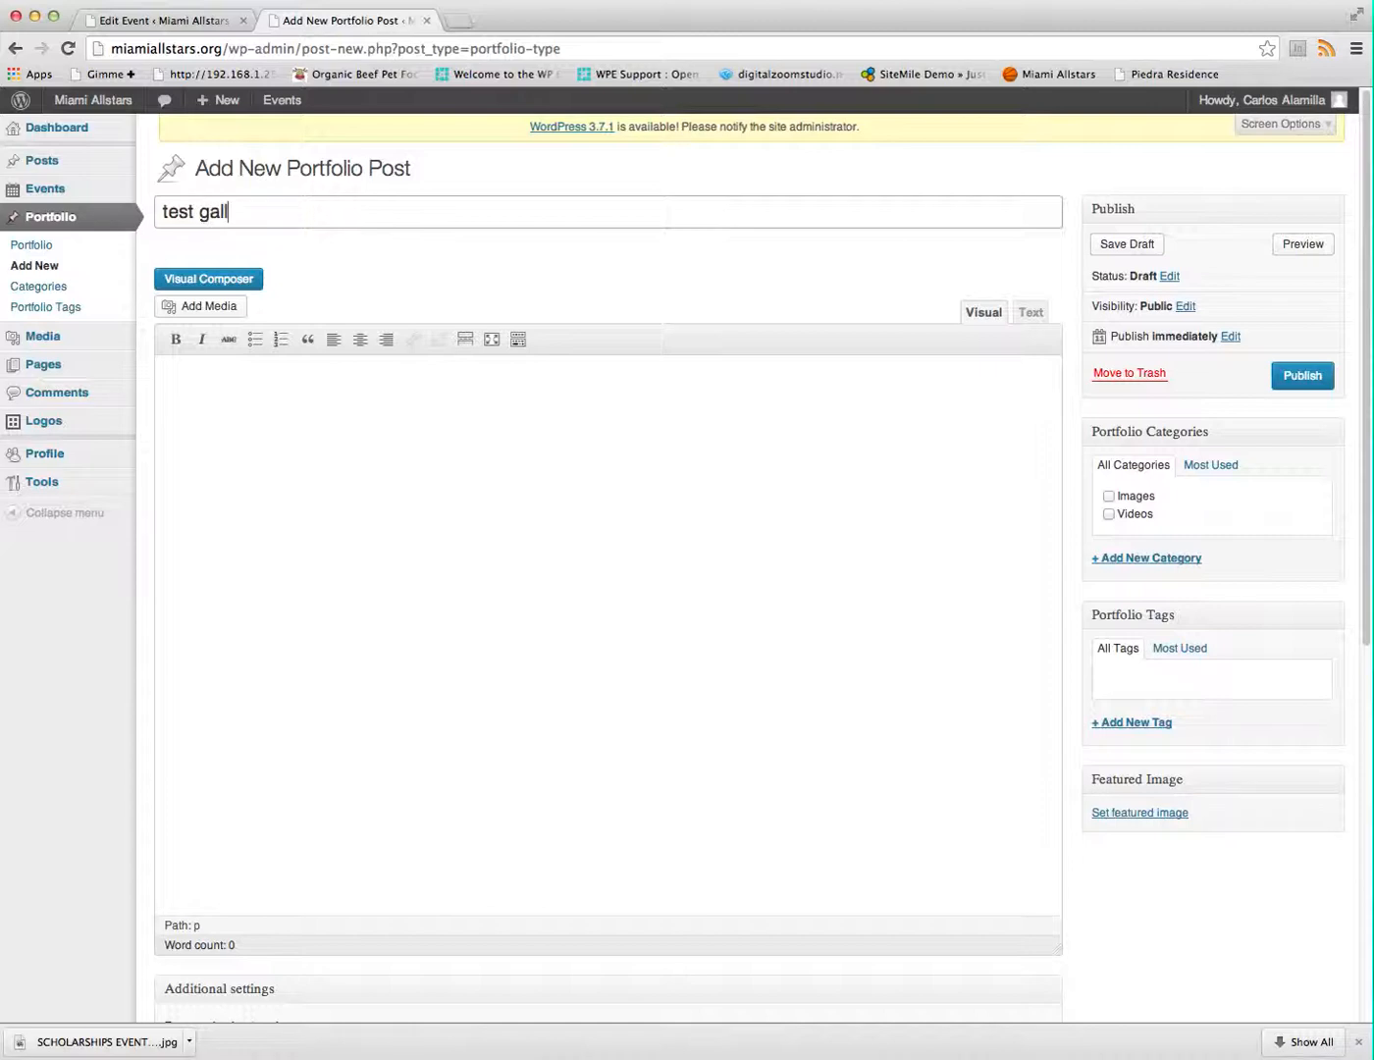
Examine the computer and media library sources for the first additional slider image, then close the uploader without adding a file
scroll(445, 712, down, 5)
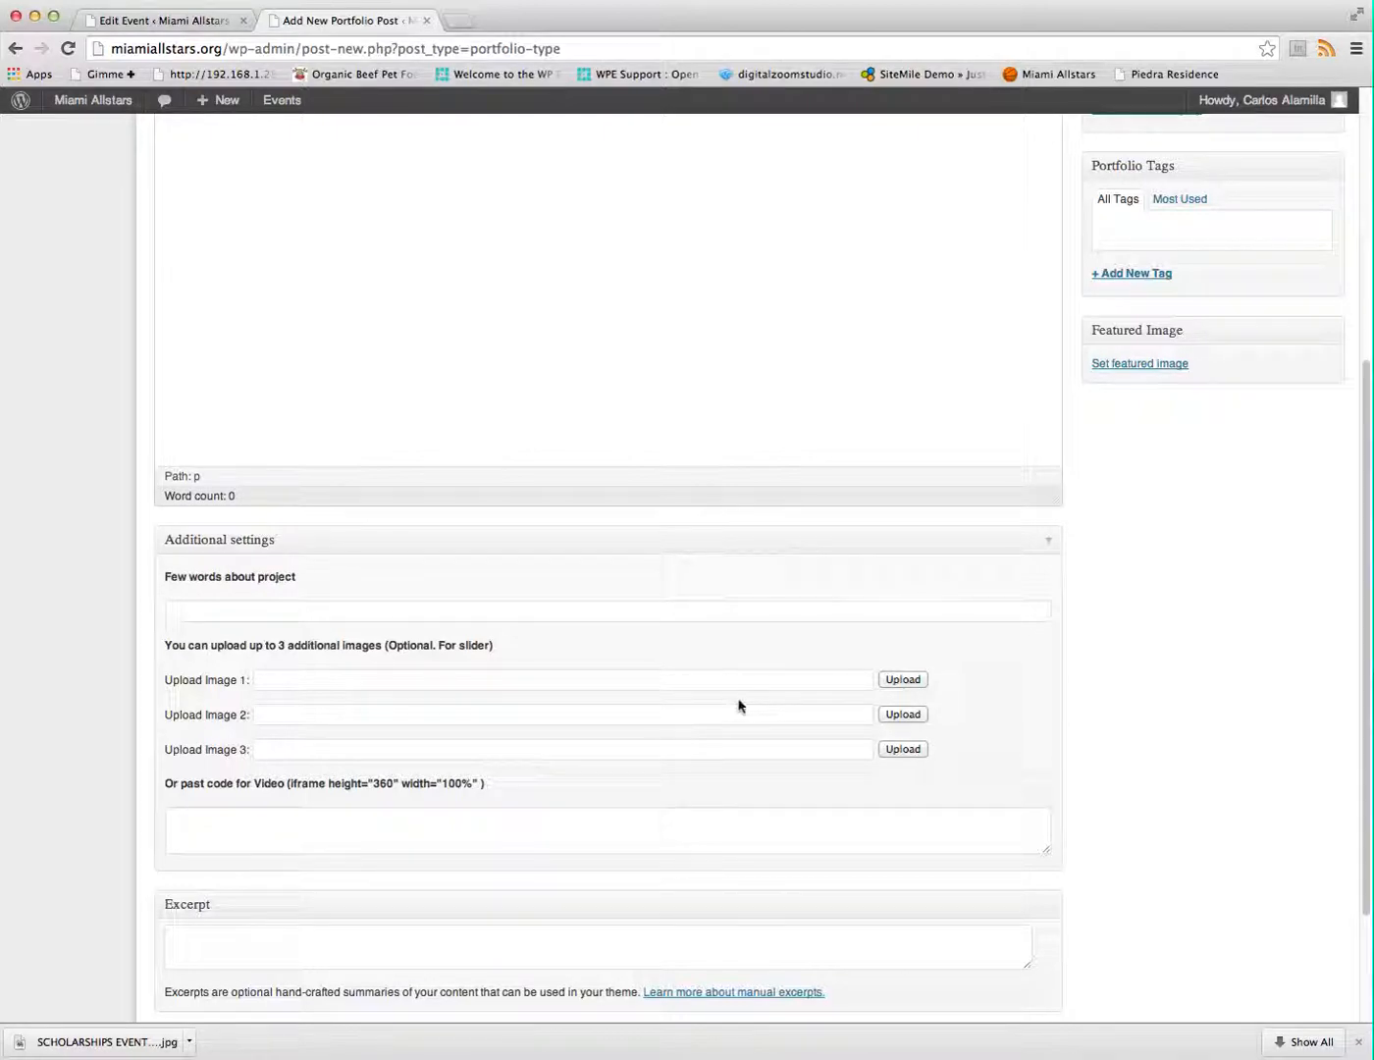
click(903, 682)
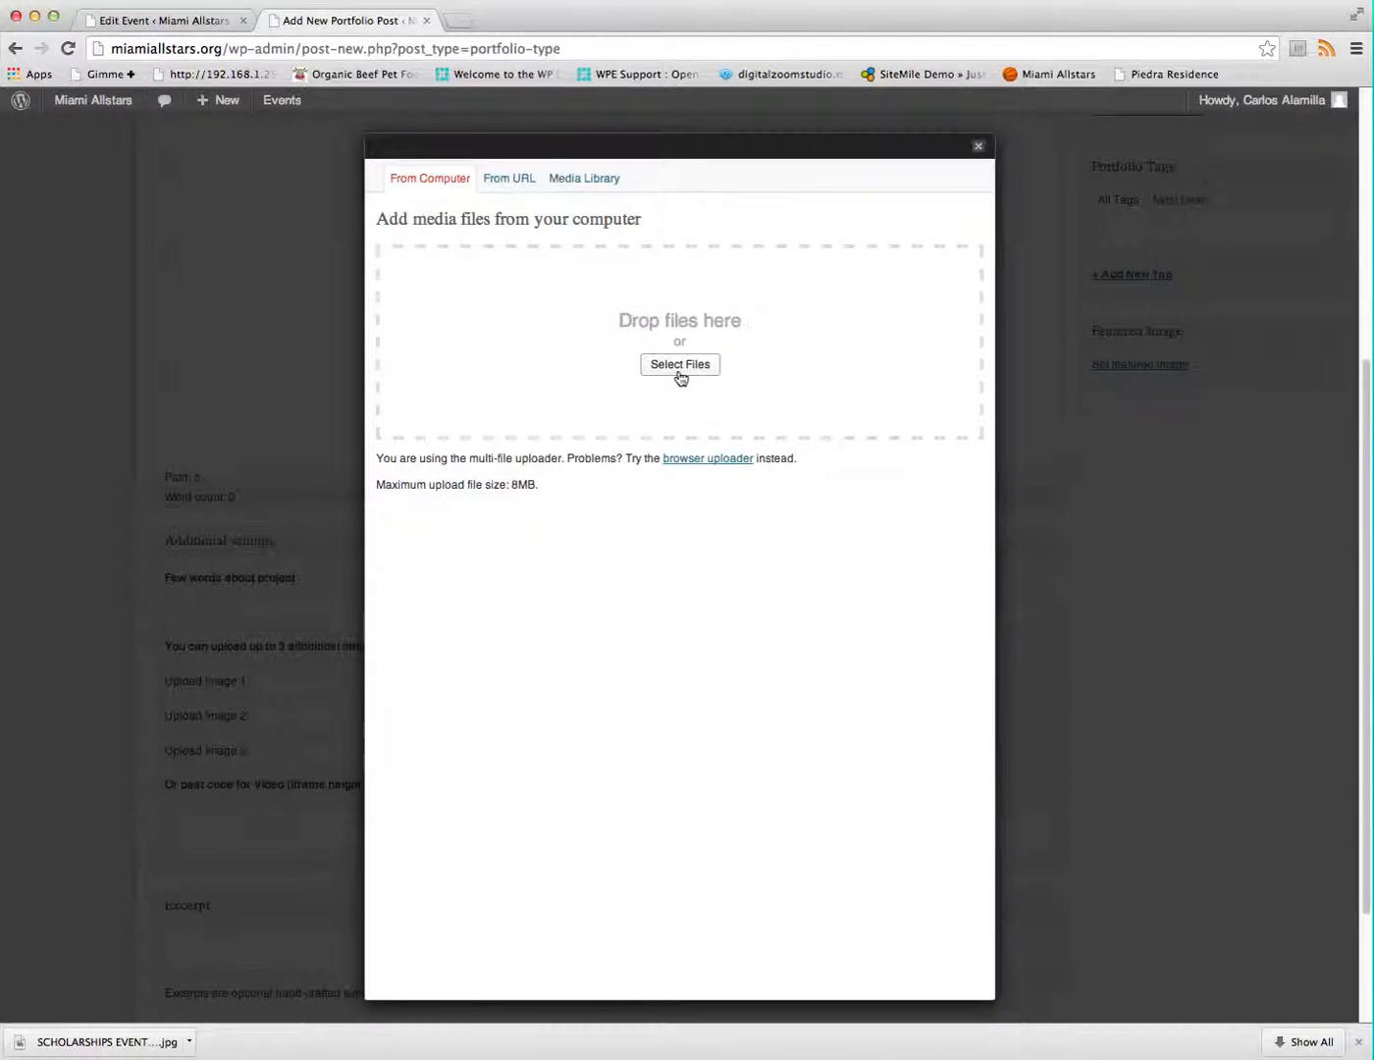
click(606, 183)
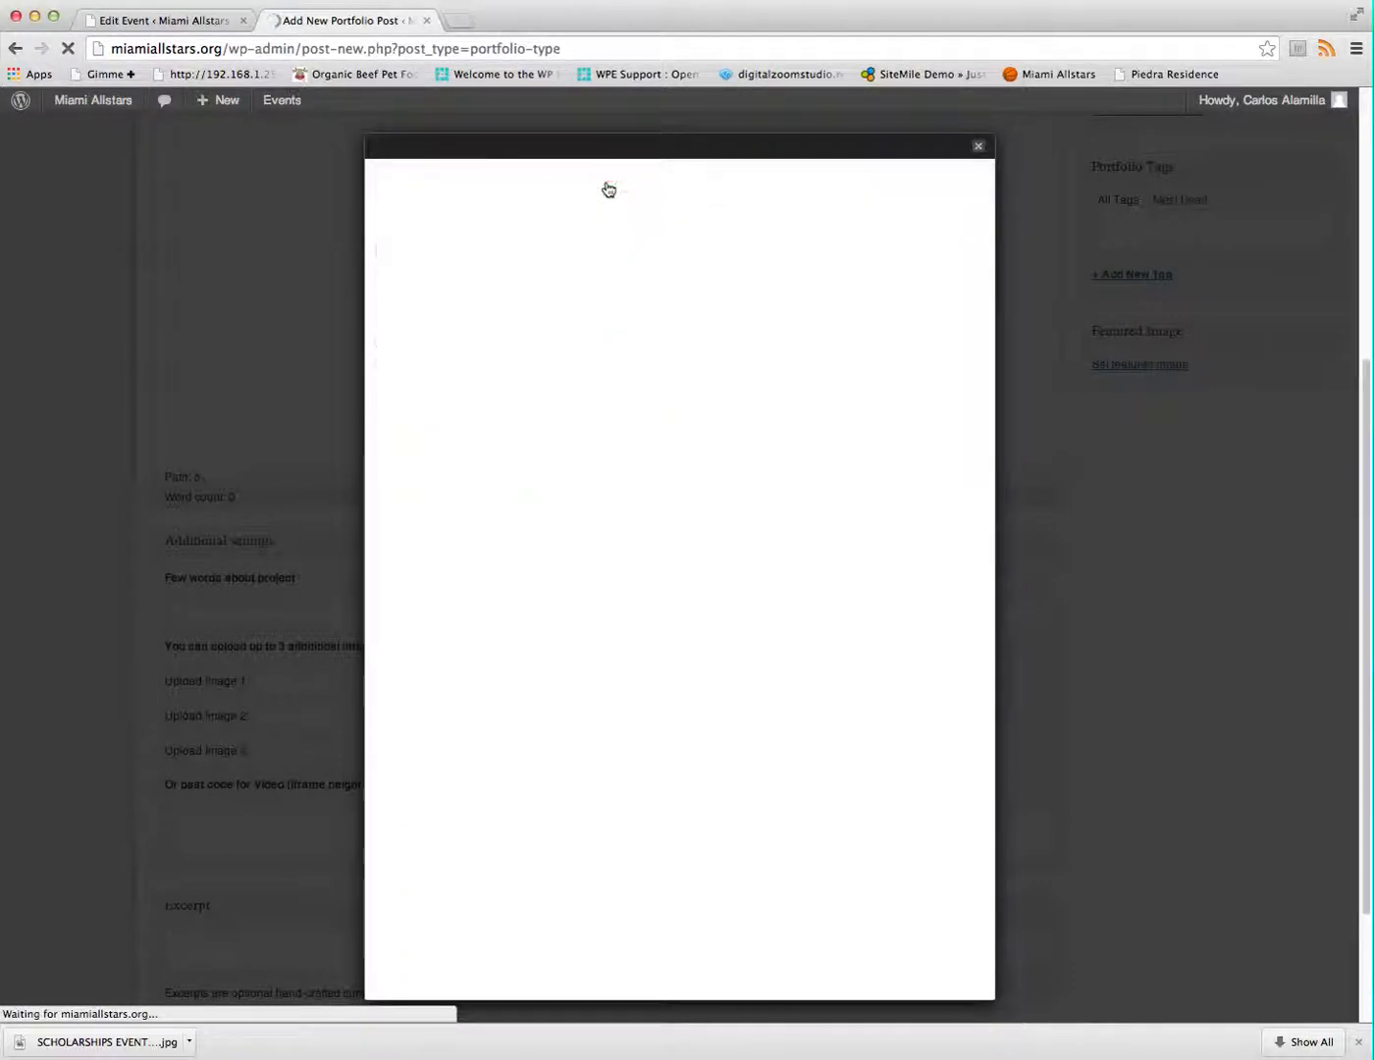
click(391, 182)
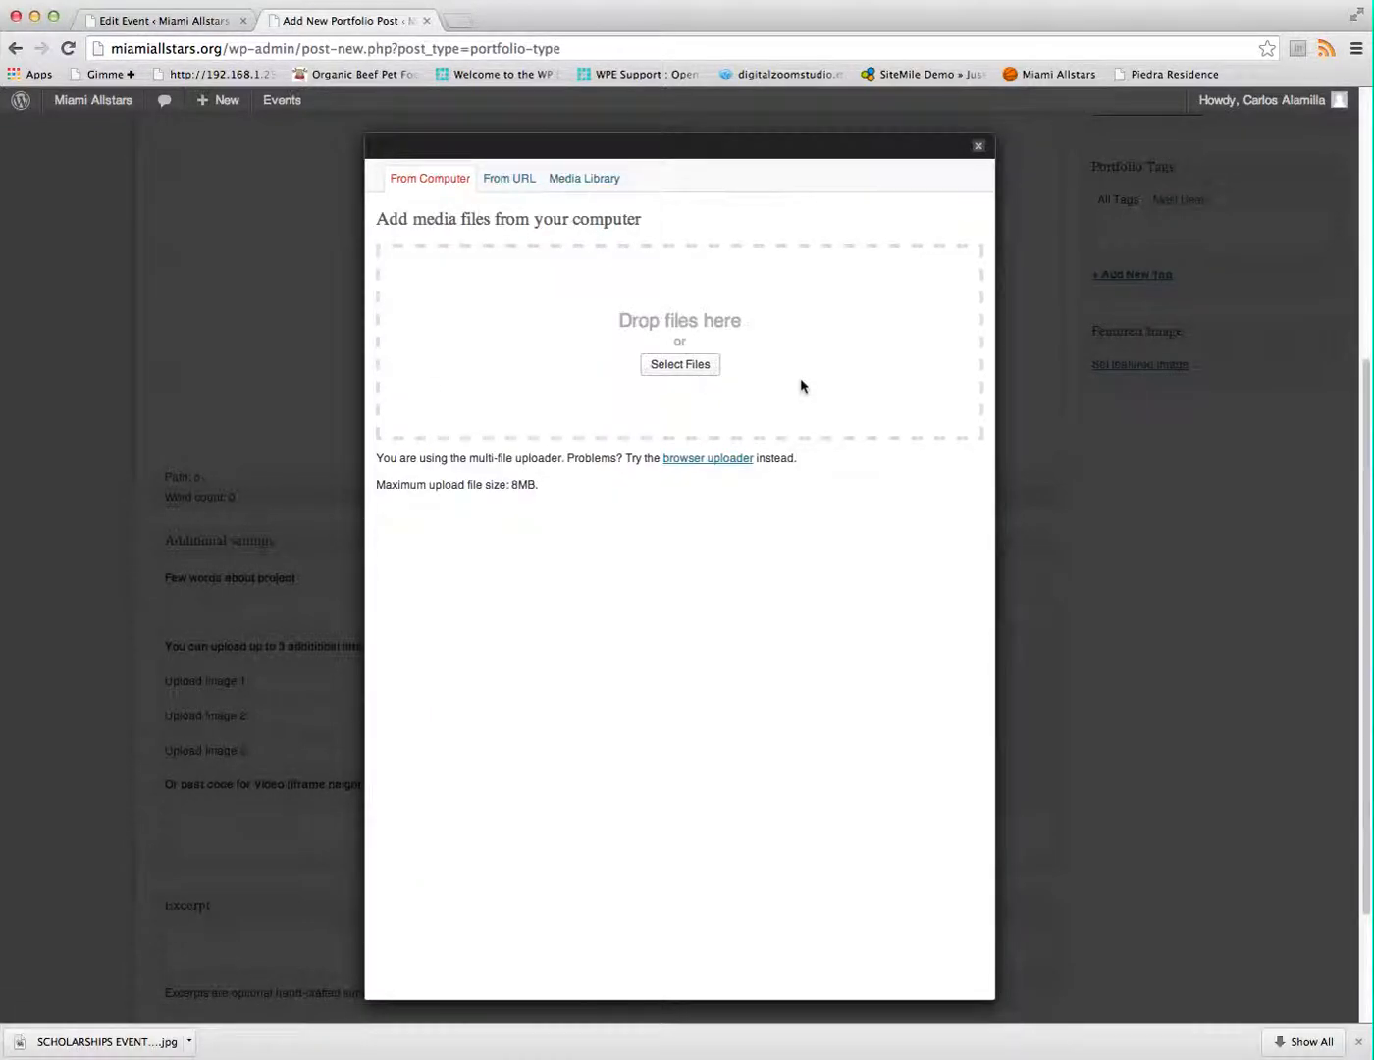
click(980, 149)
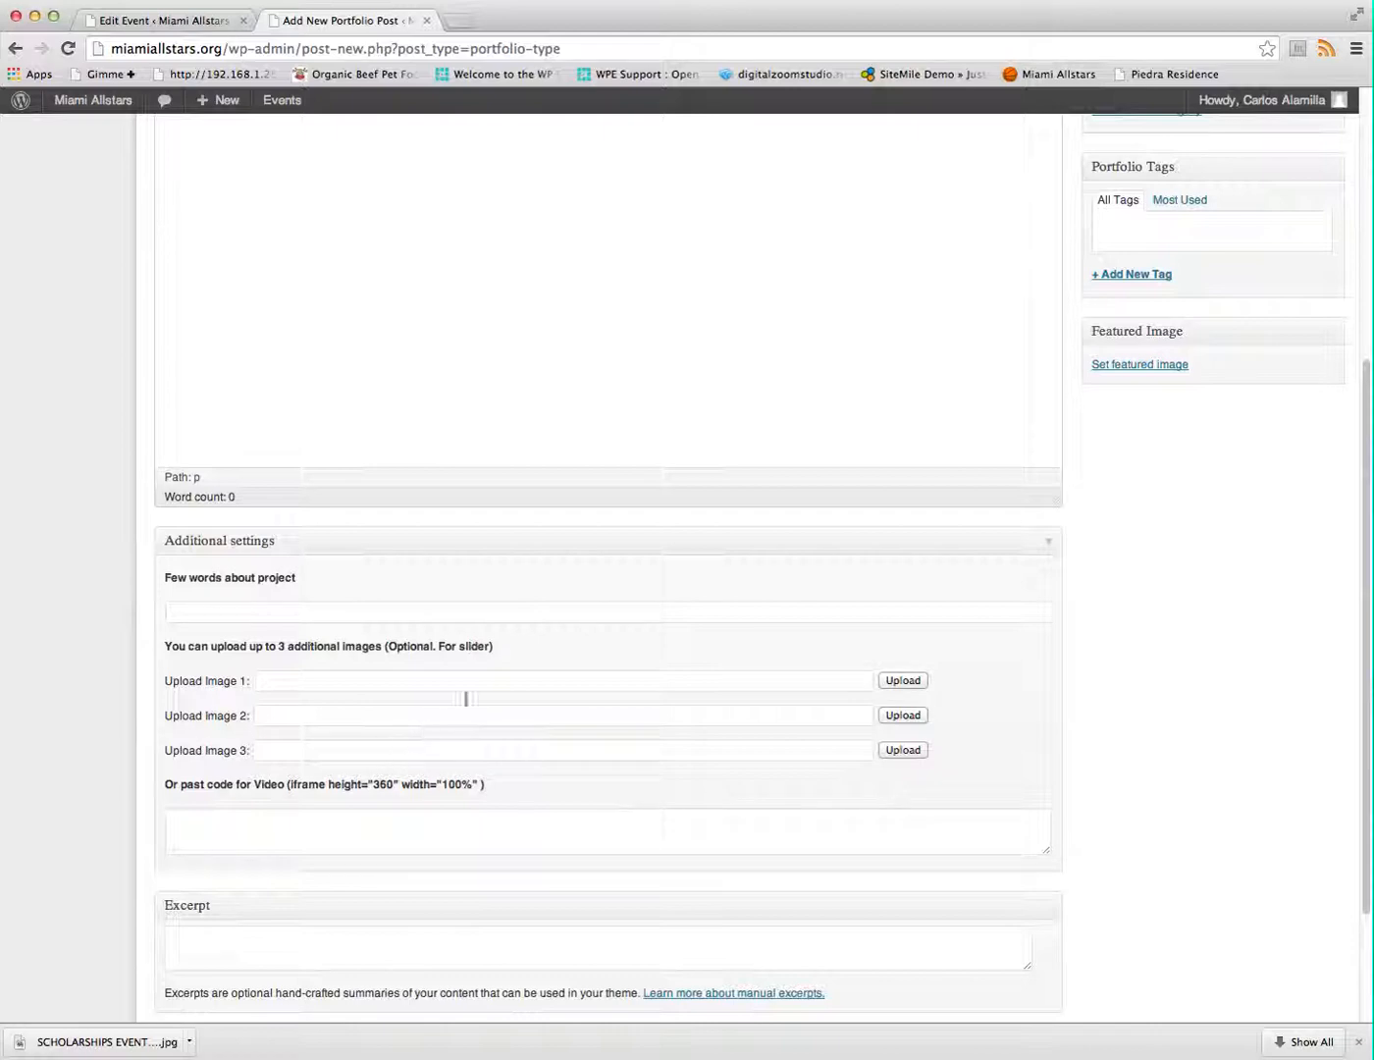
scroll(491, 707, down, 3)
Select DSC_0051a.jpg from the media library as a featured image candidate, then close the dialog without setting it
scroll(494, 712, up, 10)
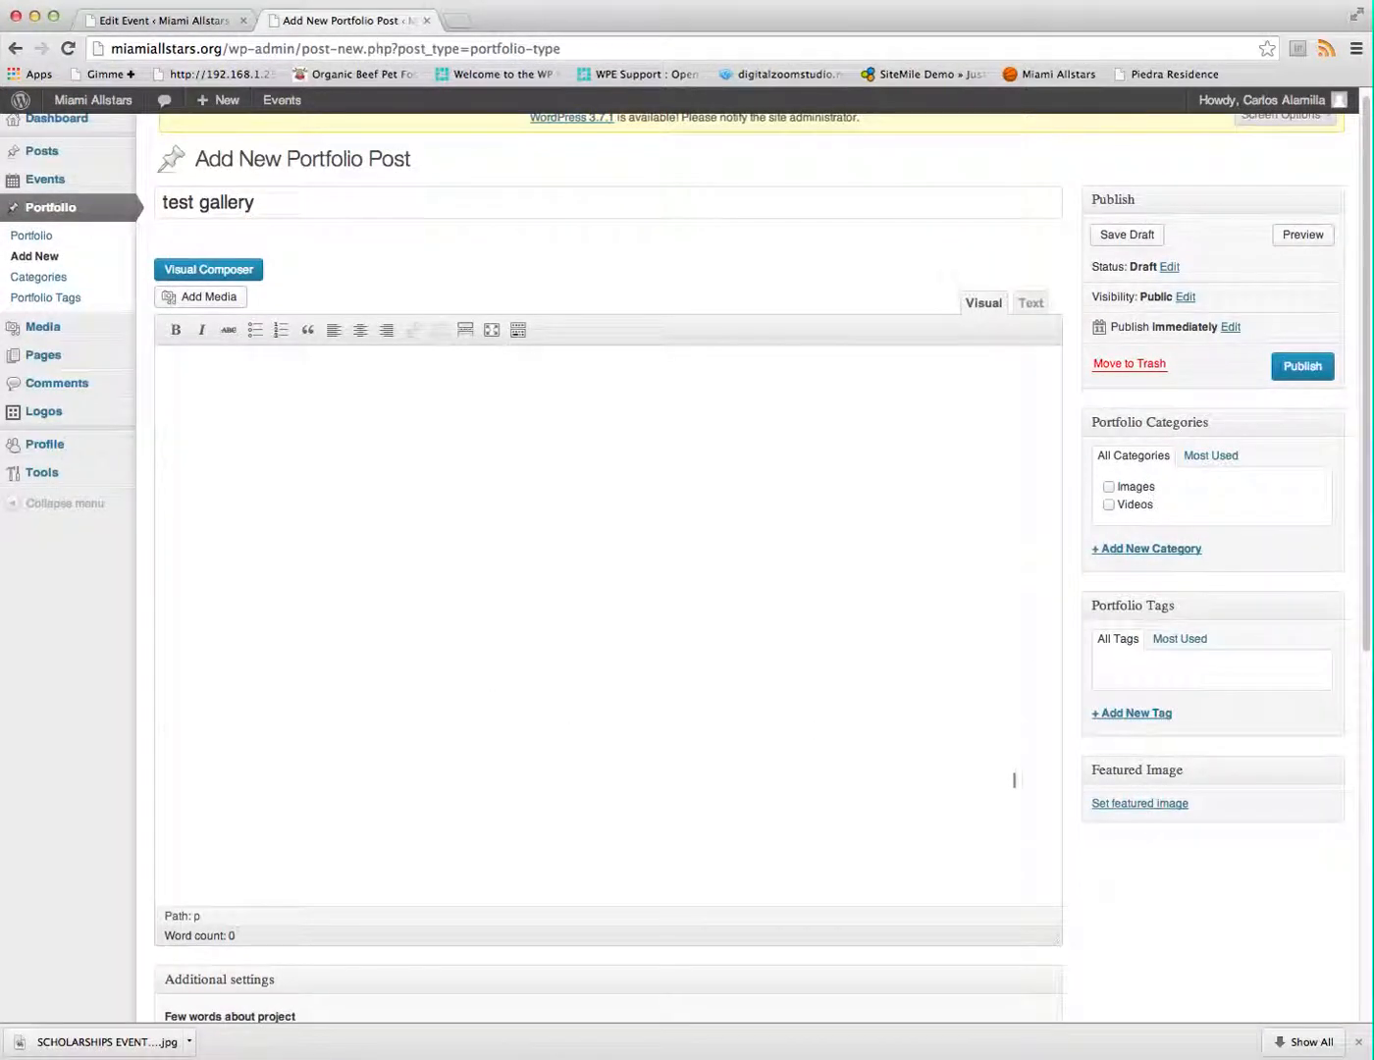
click(1141, 807)
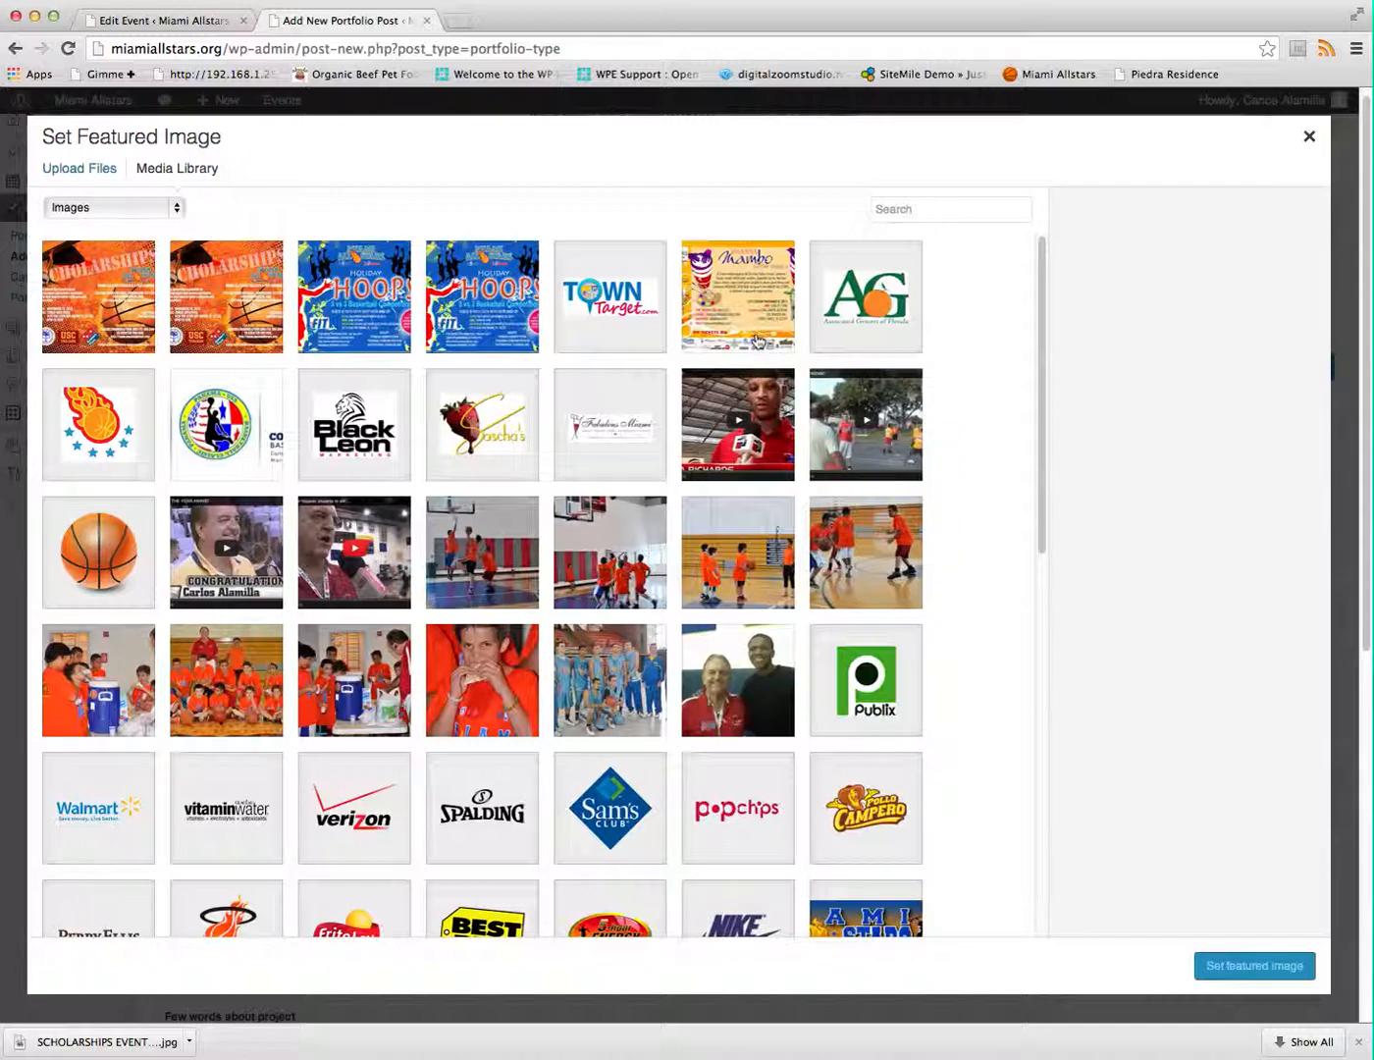
click(709, 545)
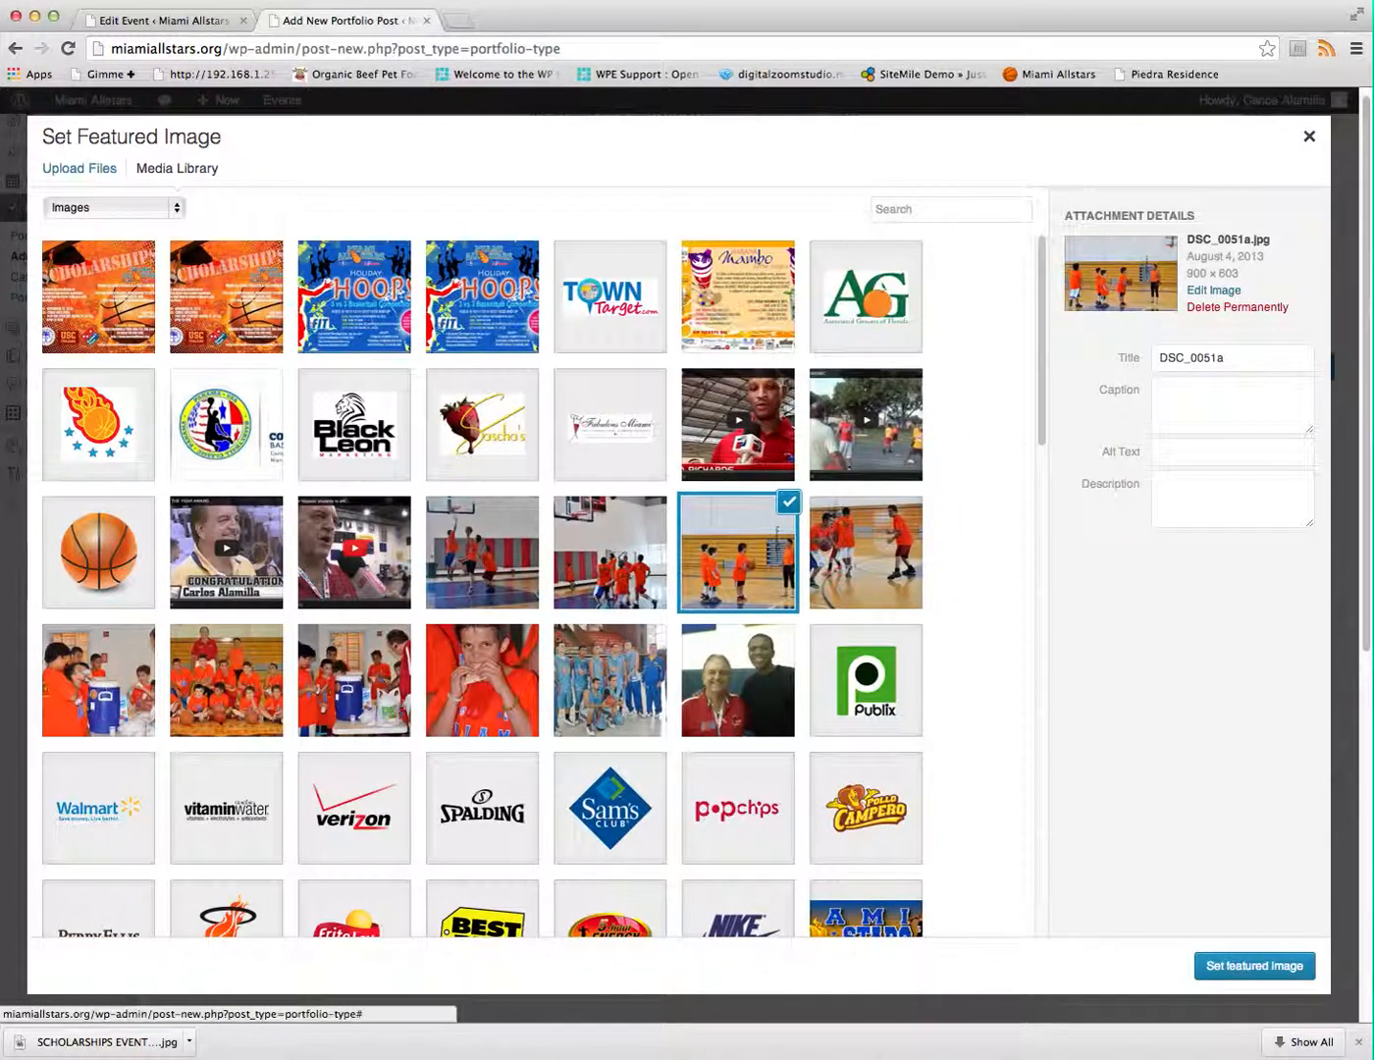
click(1309, 137)
Clear the "test gallery" title and leave the new post for the portfolio list
scroll(1035, 359, up, 1)
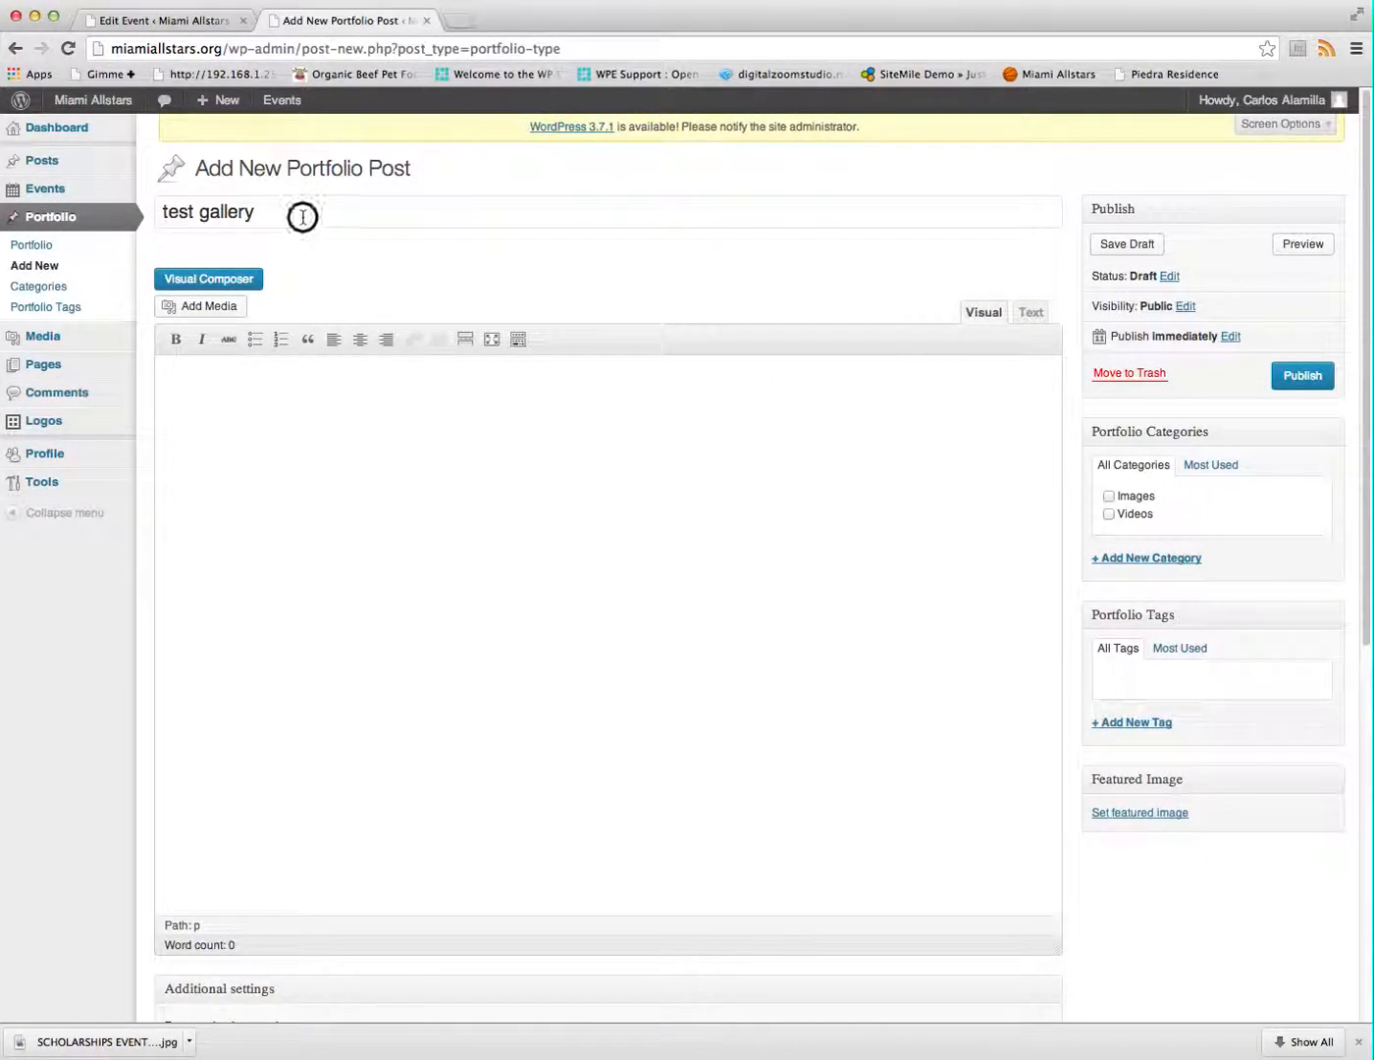
drag(302, 215, 723, 393)
key(BackSpace)
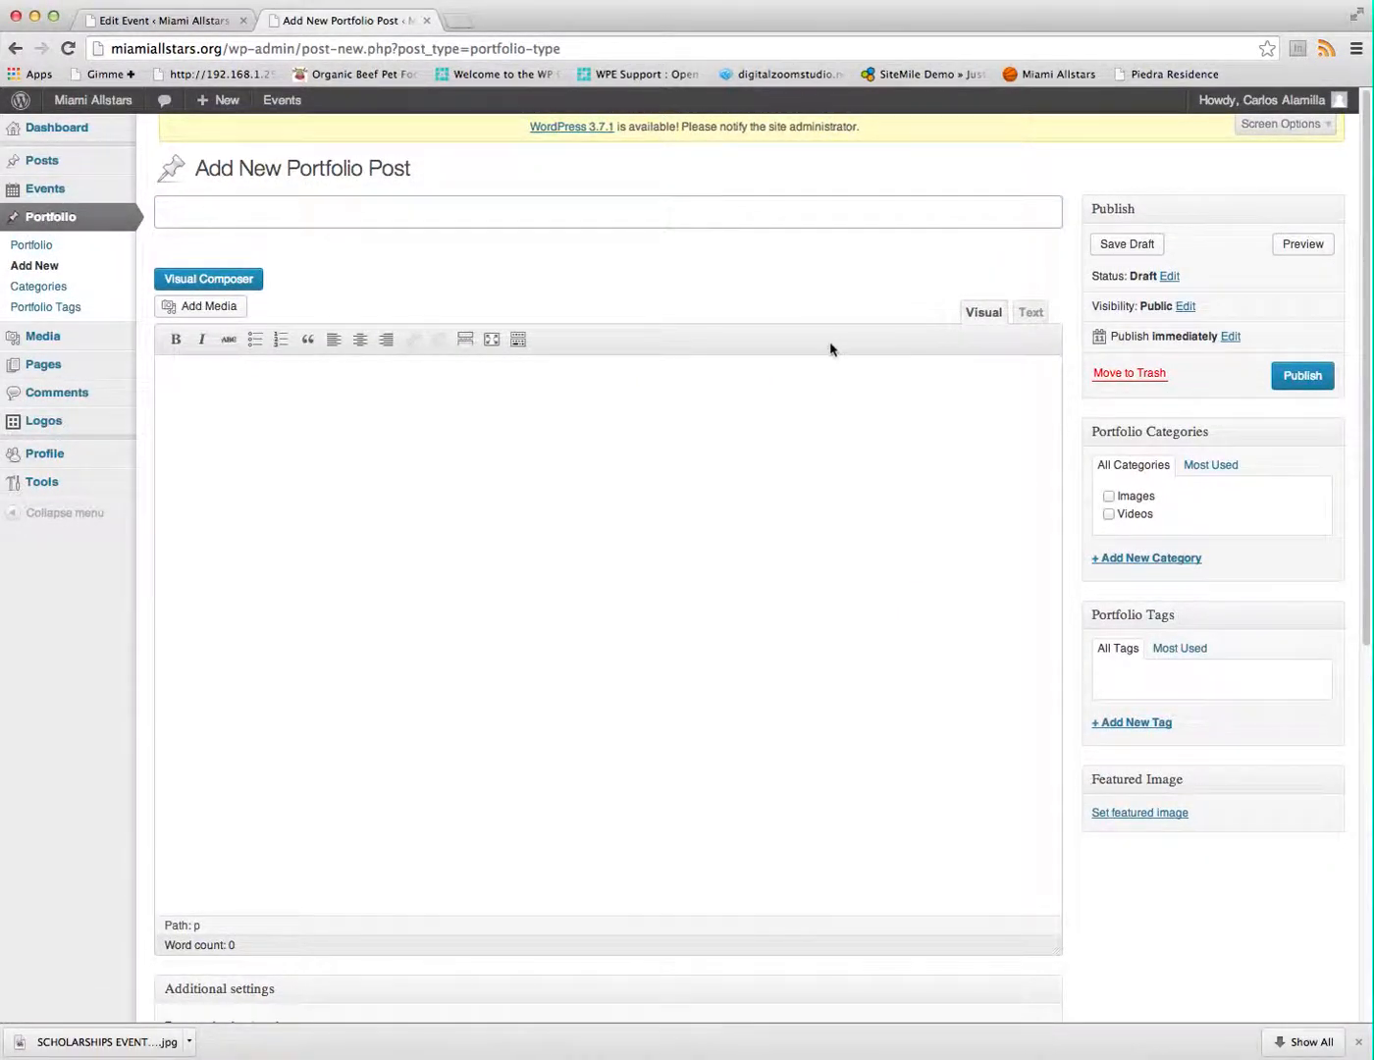
click(35, 246)
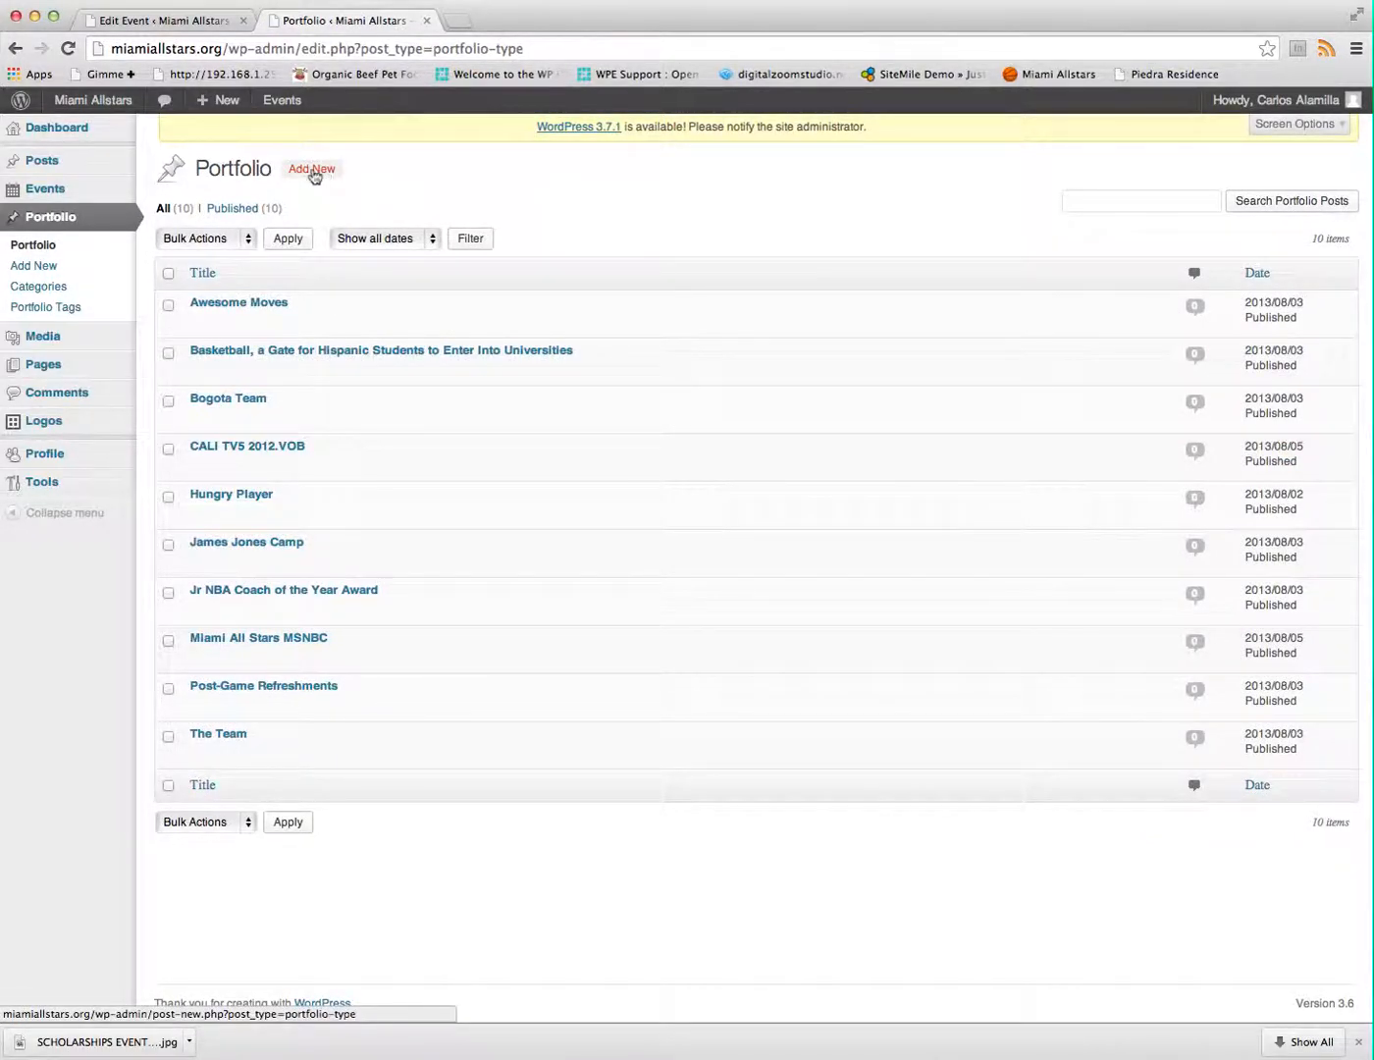
Add a new portfolio post and enter a placeholder title for the video item
click(312, 169)
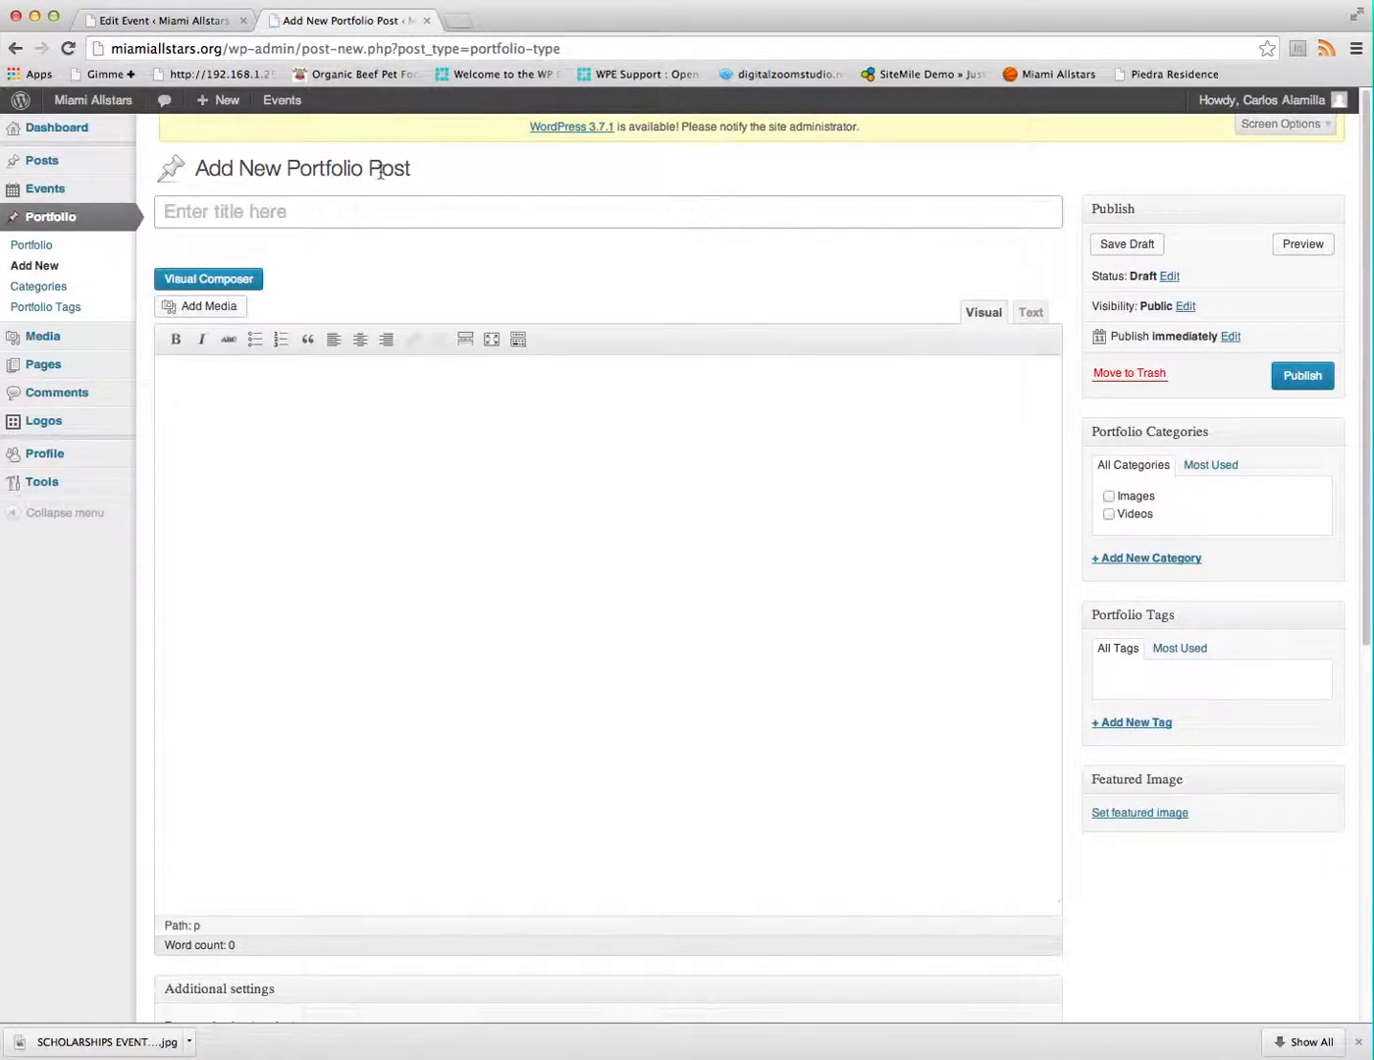
click(191, 210)
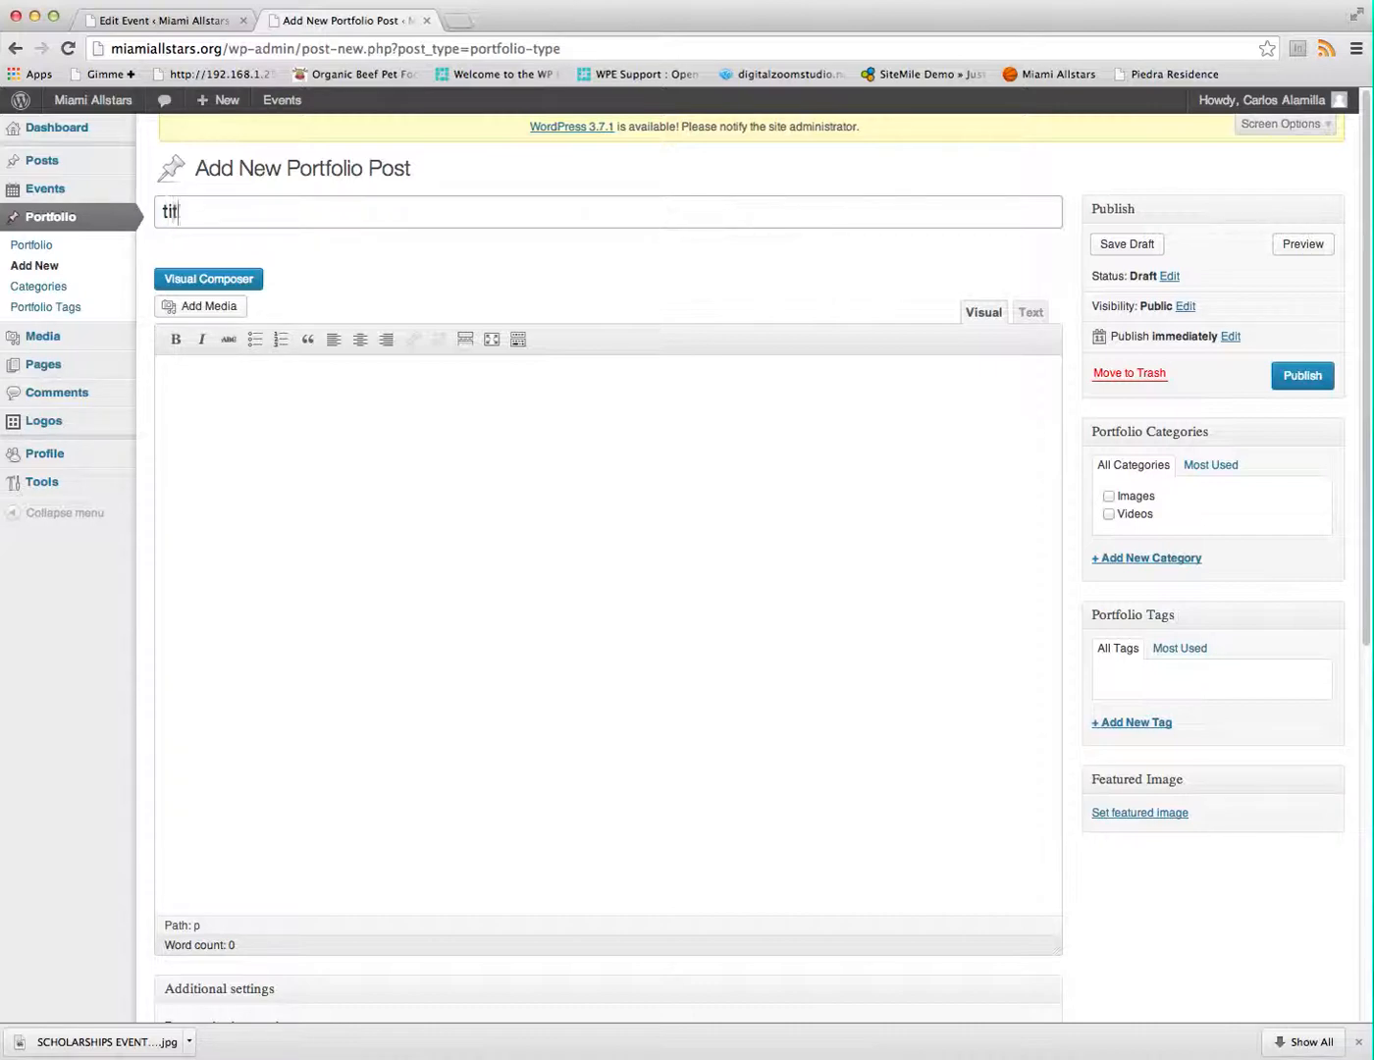
Examine the video code field in the additional settings and highlight its iframe height and width requirements
scroll(442, 599, down, 6)
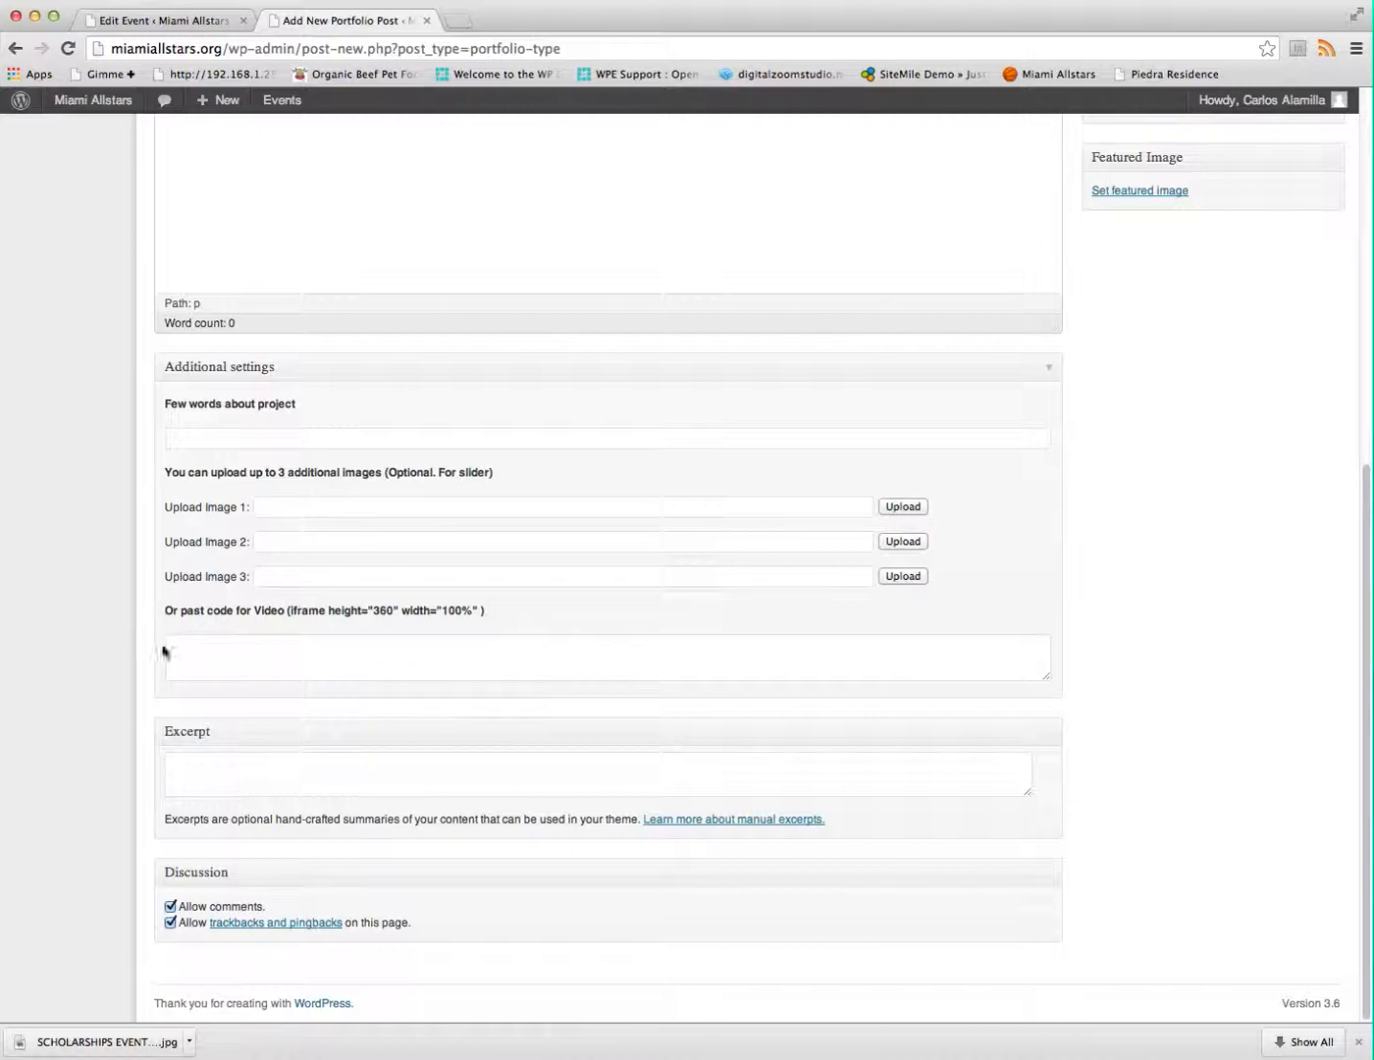
drag(170, 612, 486, 612)
click(331, 616)
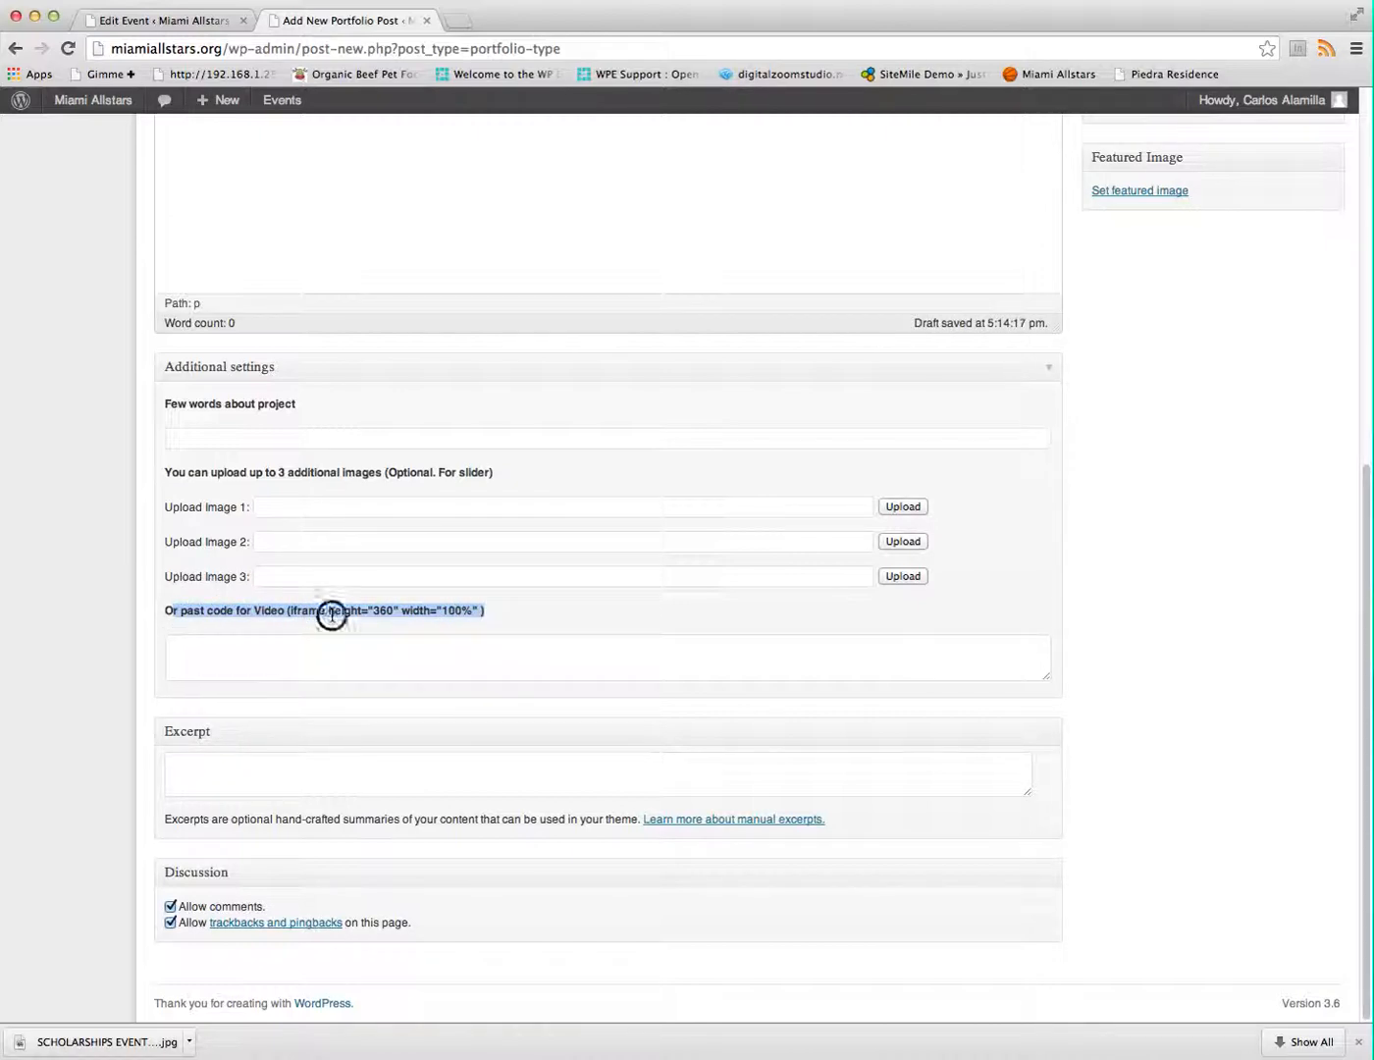
drag(288, 615, 496, 613)
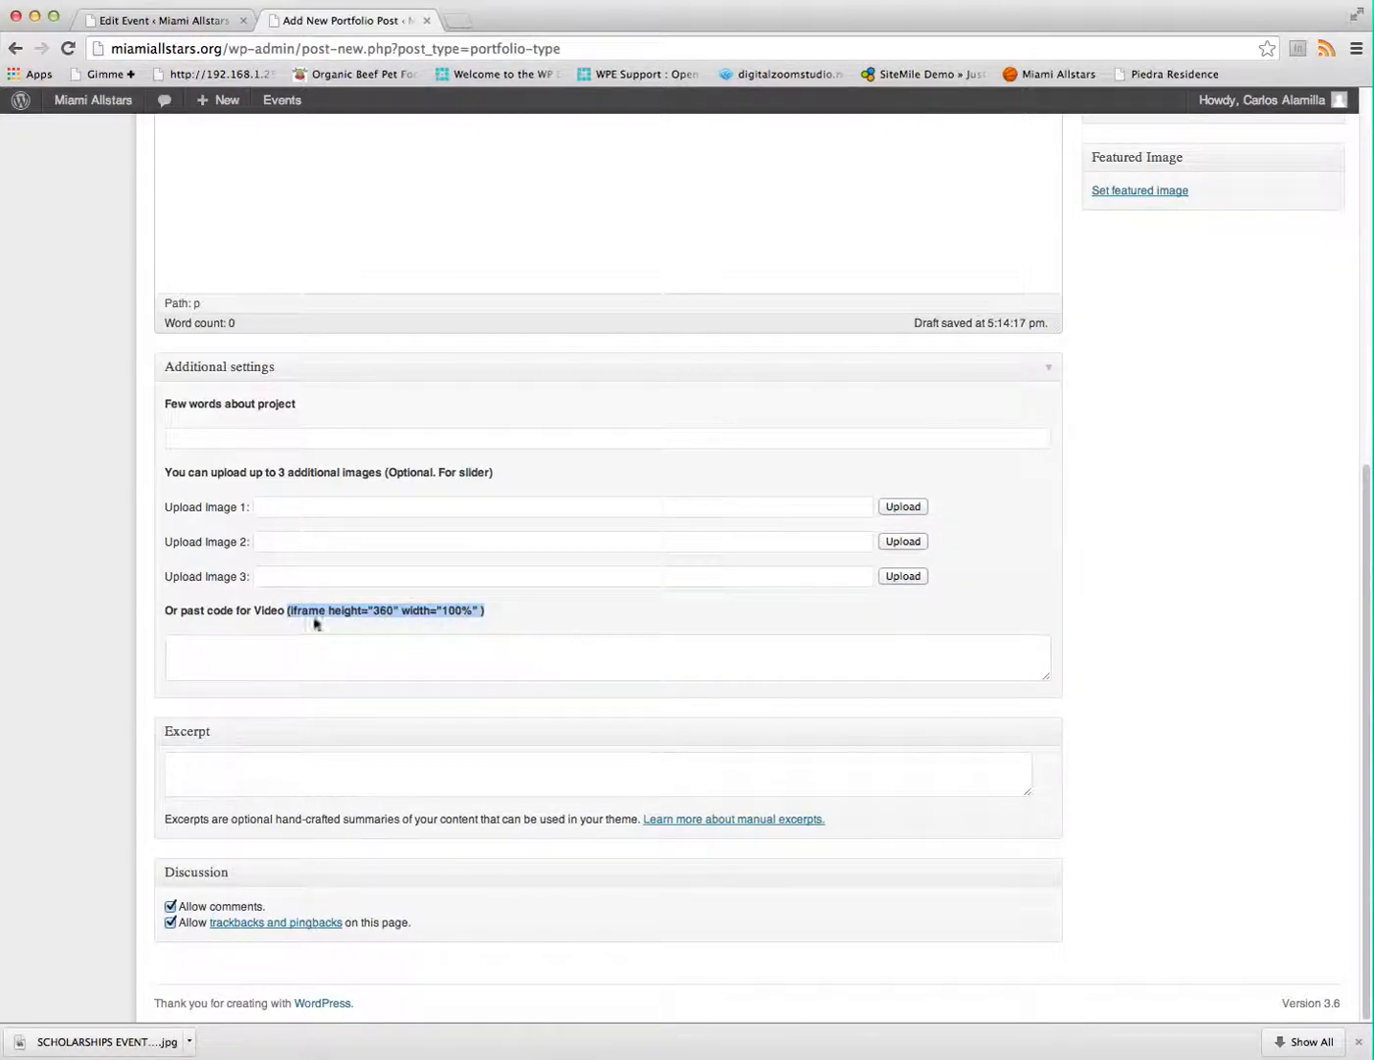
Switch to YouTube in a new browser tab, open the video "Y Reyes logra la canasta más imposible" and pause it
click(460, 21)
text(you)
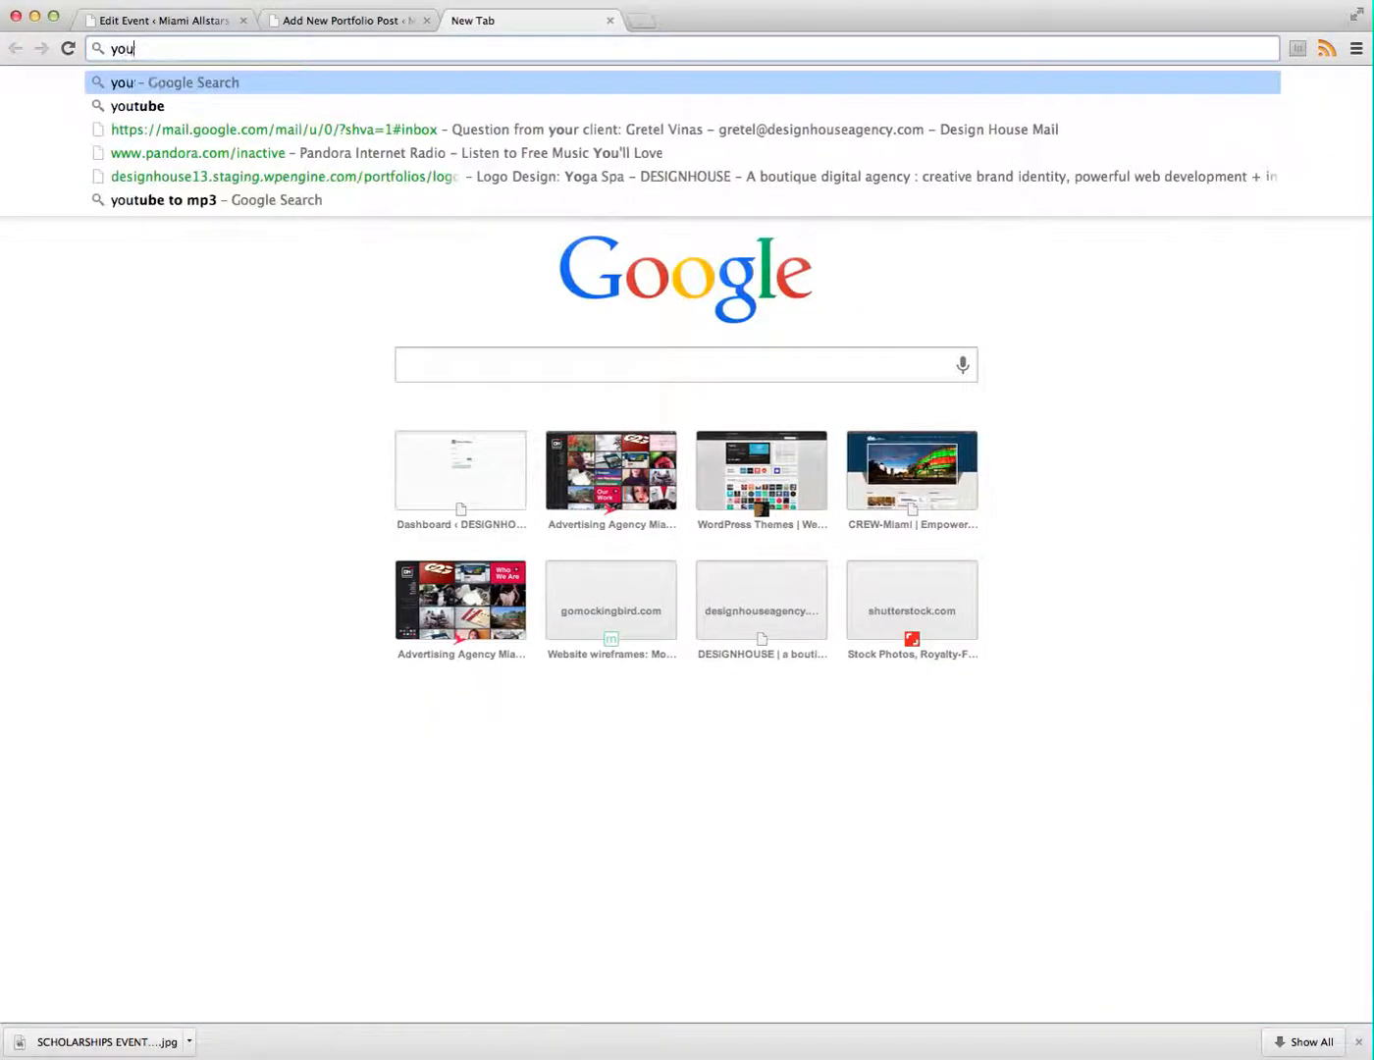
text(tube.com)
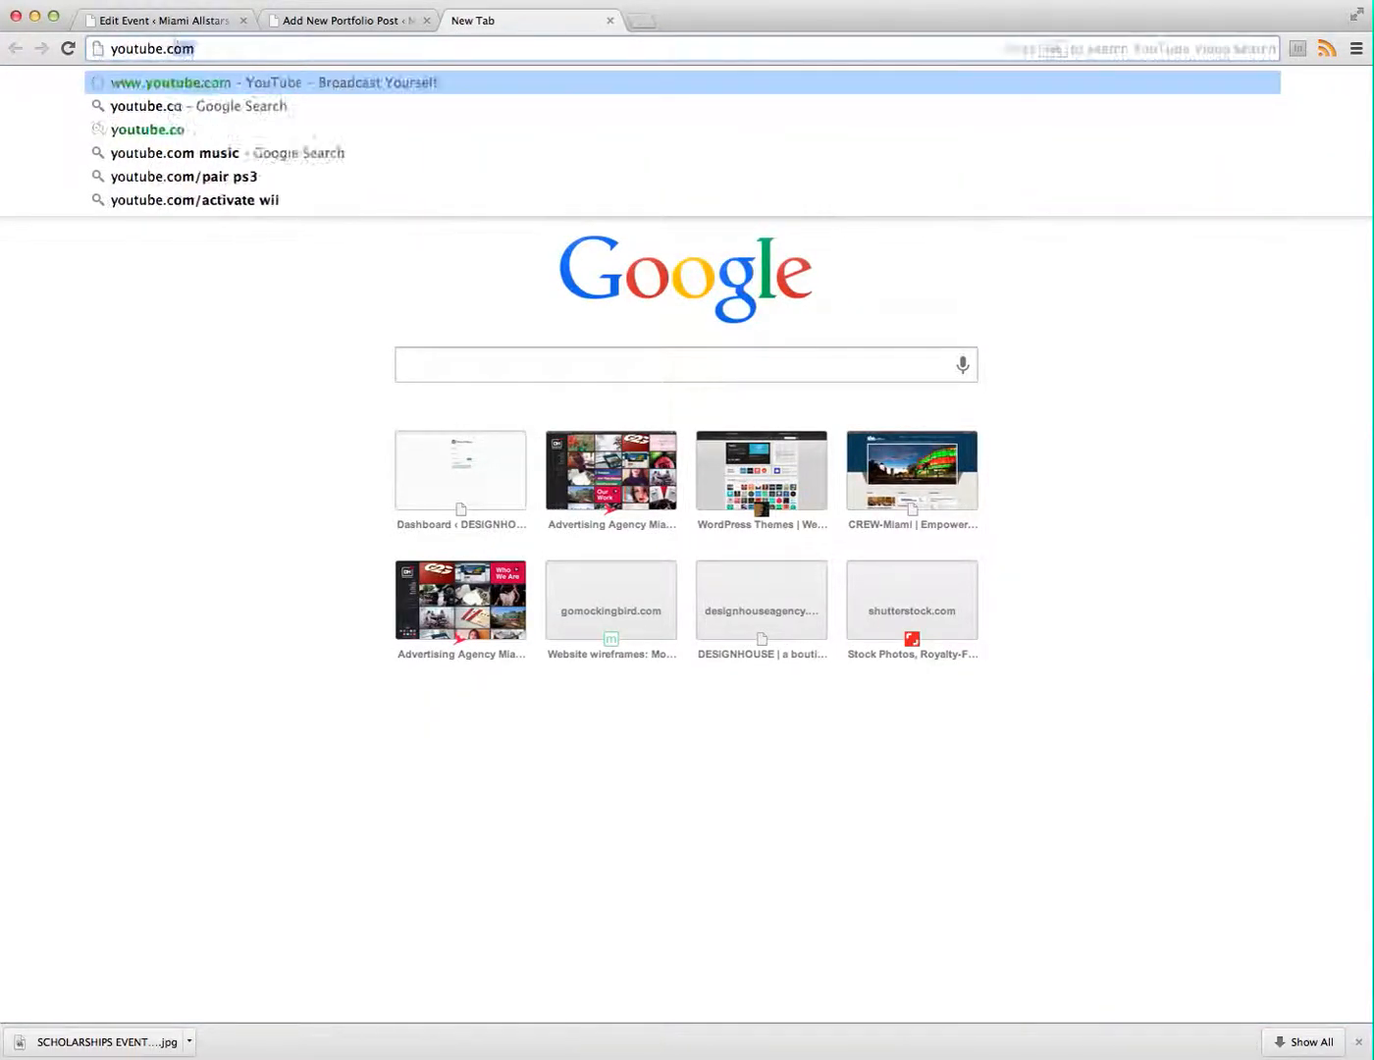
key(Return)
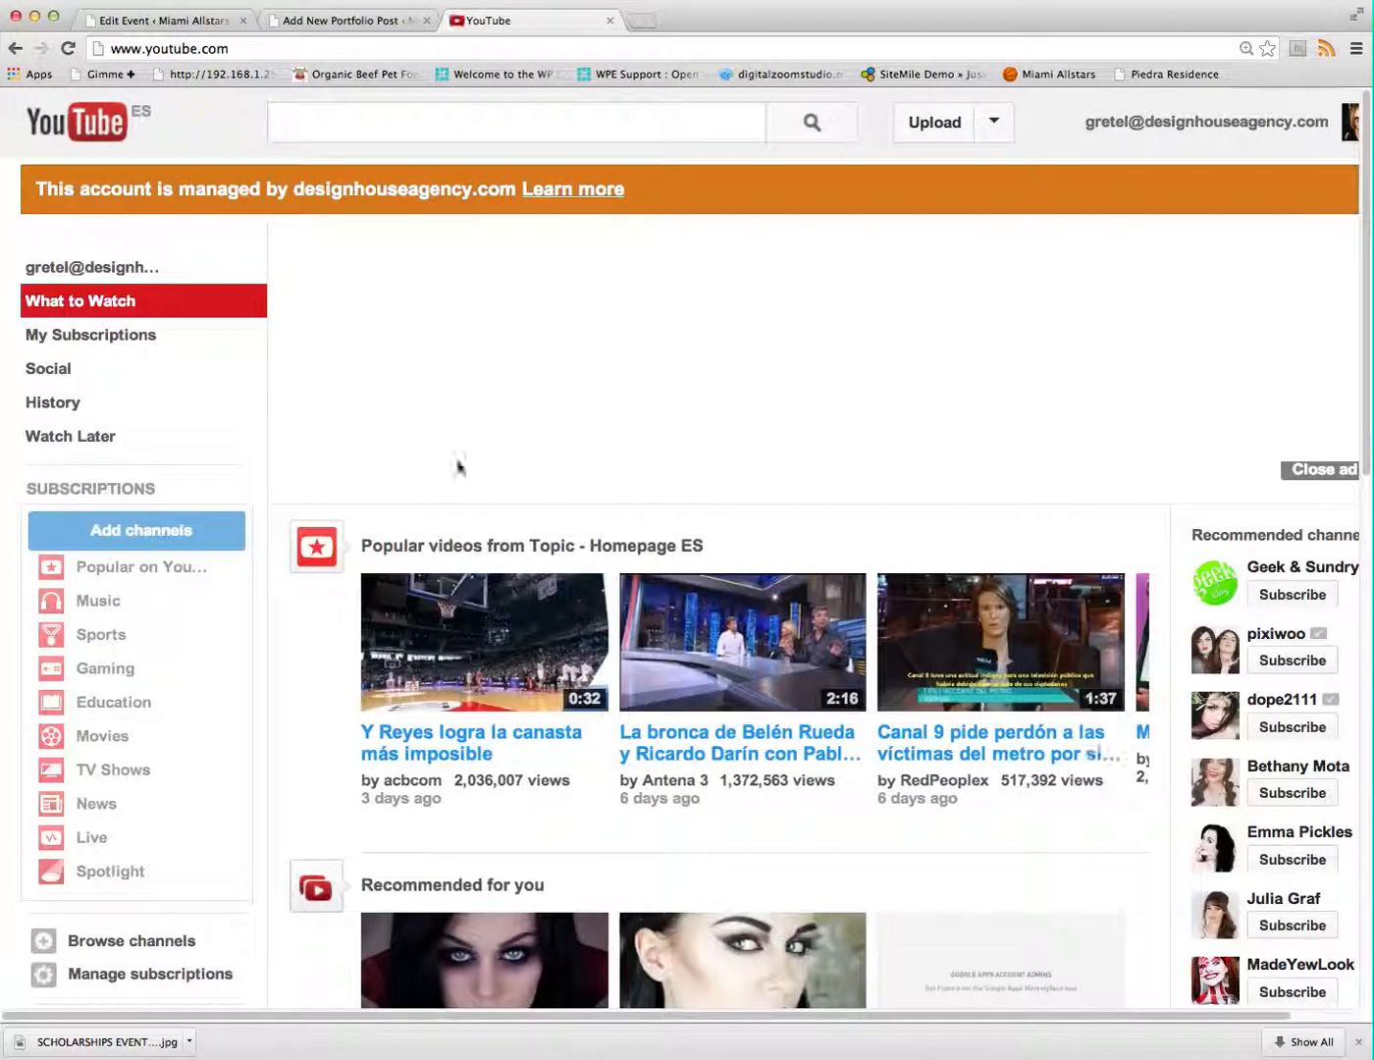
click(454, 727)
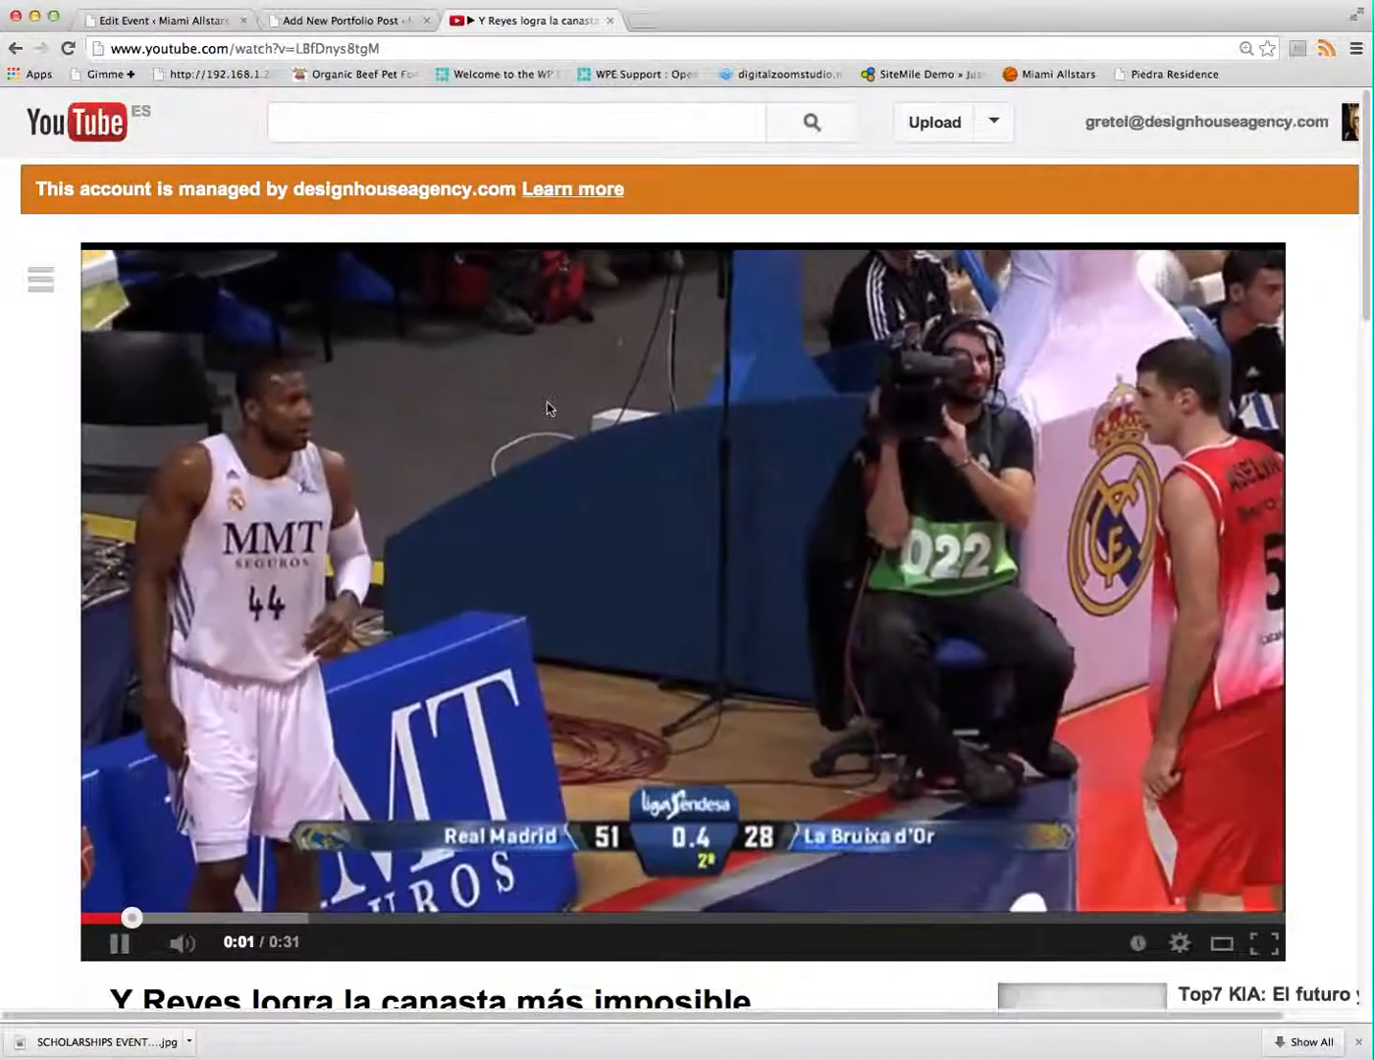
click(140, 960)
Show the video's sharing options and copy its iframe embed code
scroll(470, 781, down, 5)
click(653, 669)
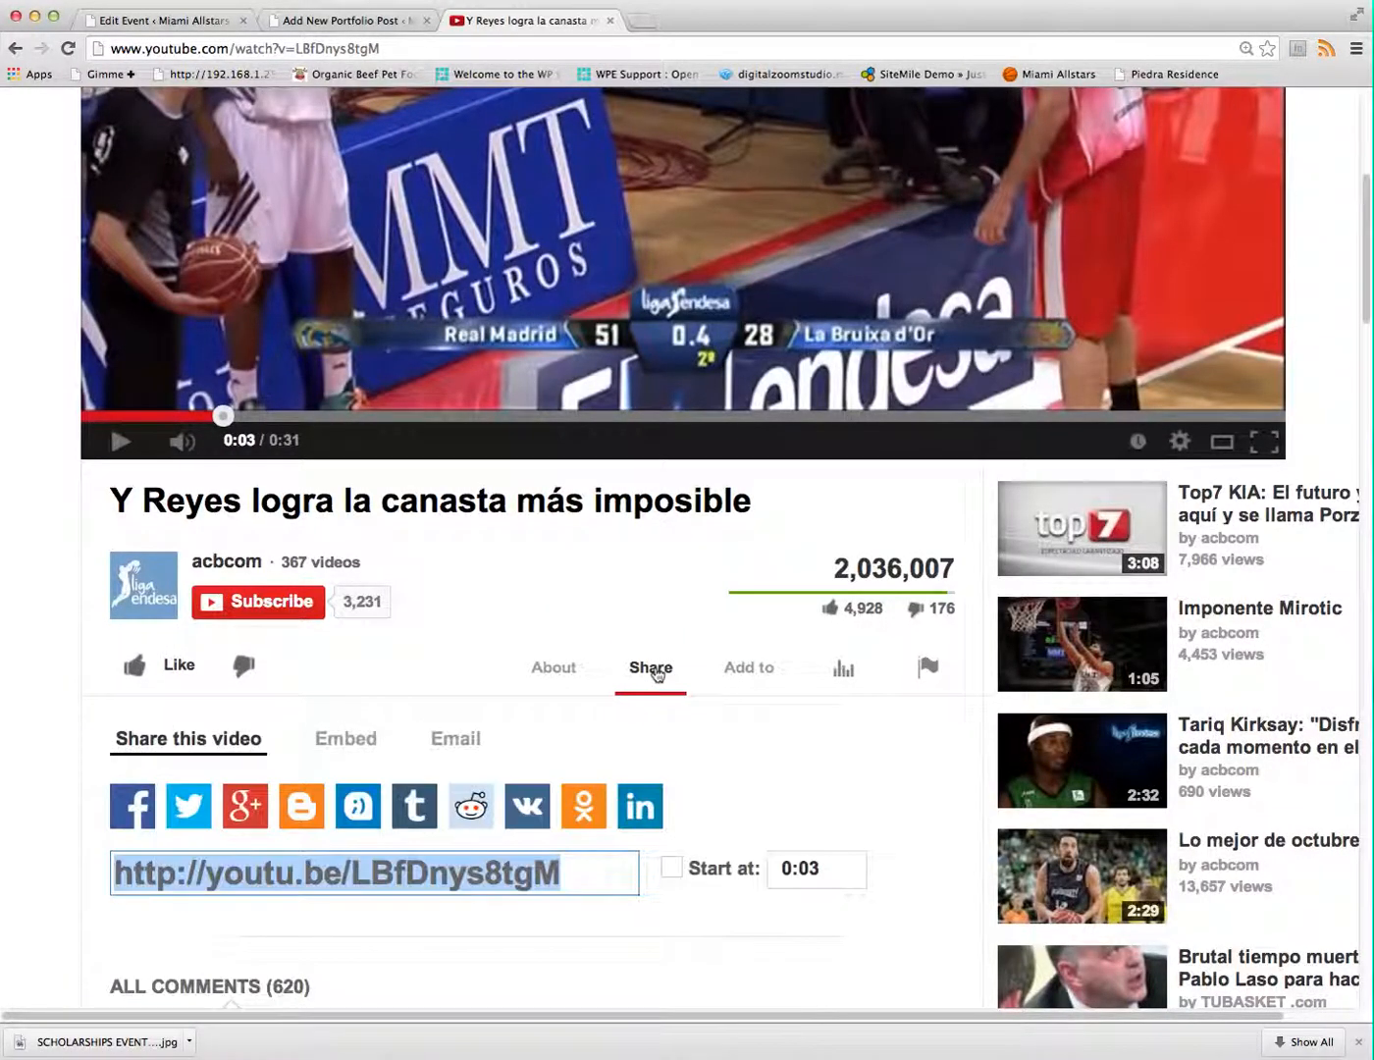
click(352, 750)
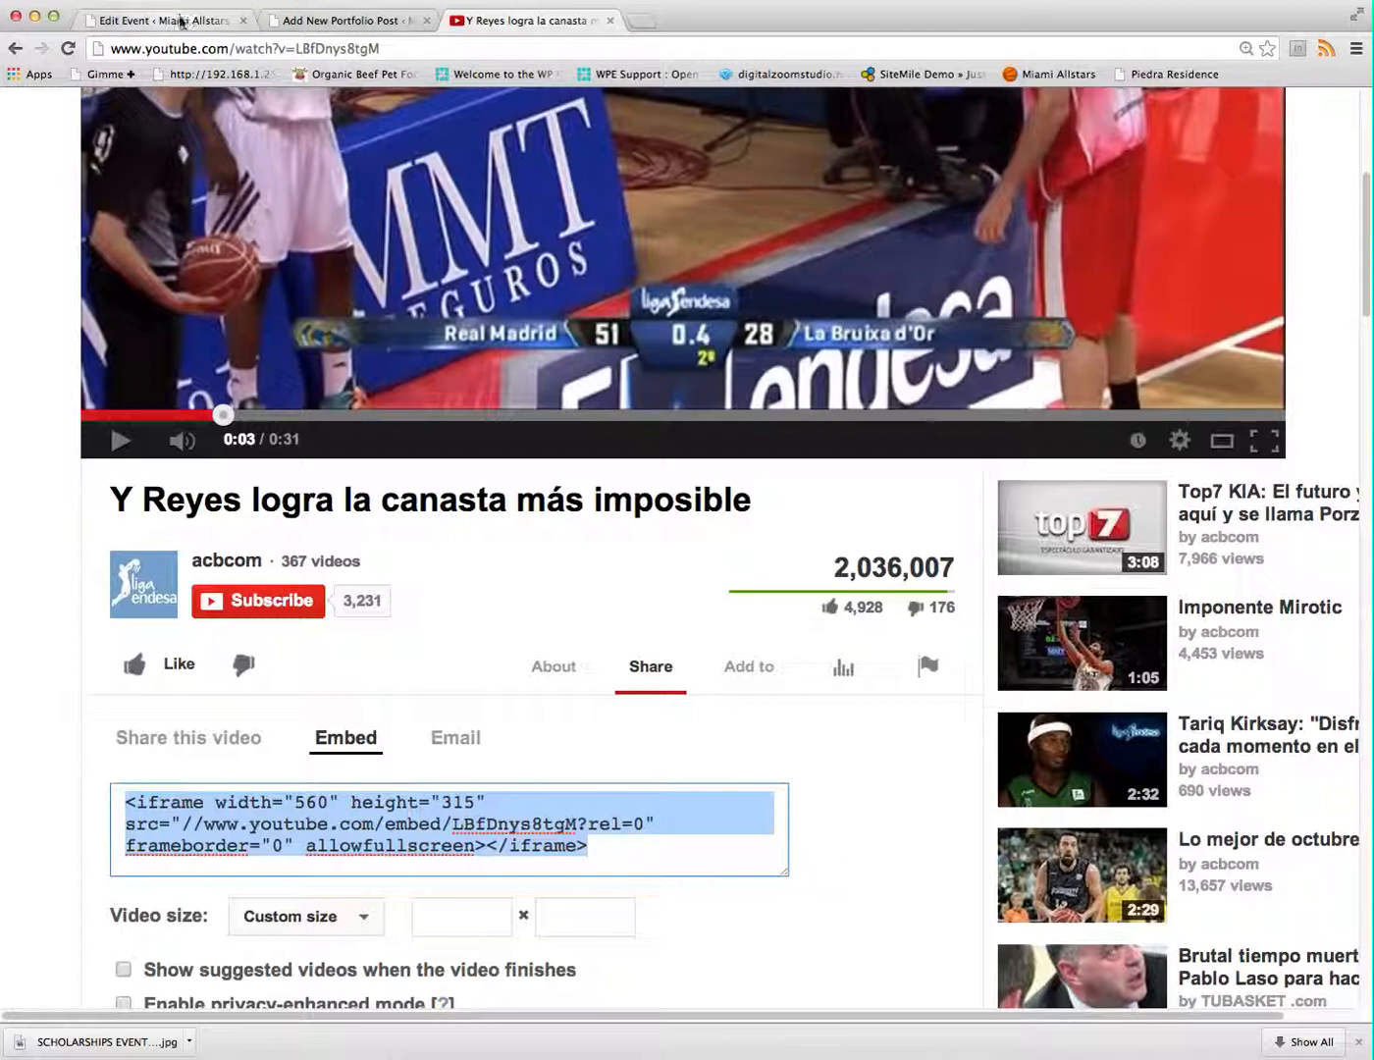
click(180, 21)
scroll(461, 604, down, 10)
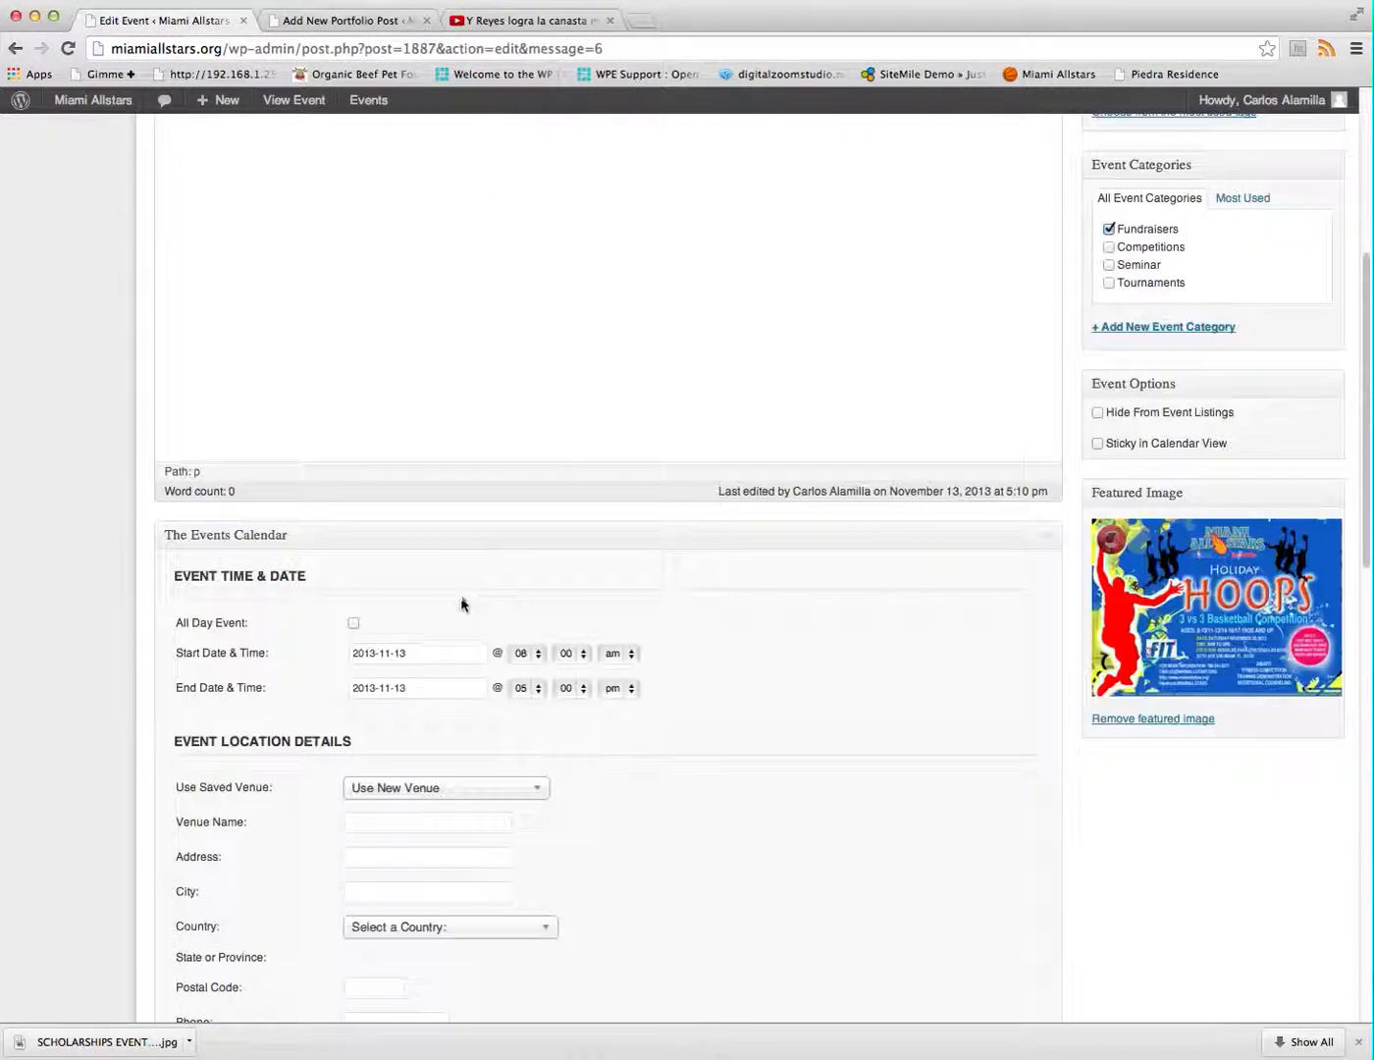
scroll(461, 610, up, 5)
Paste the YouTube iframe embed code into the video code field of the new portfolio post
click(336, 20)
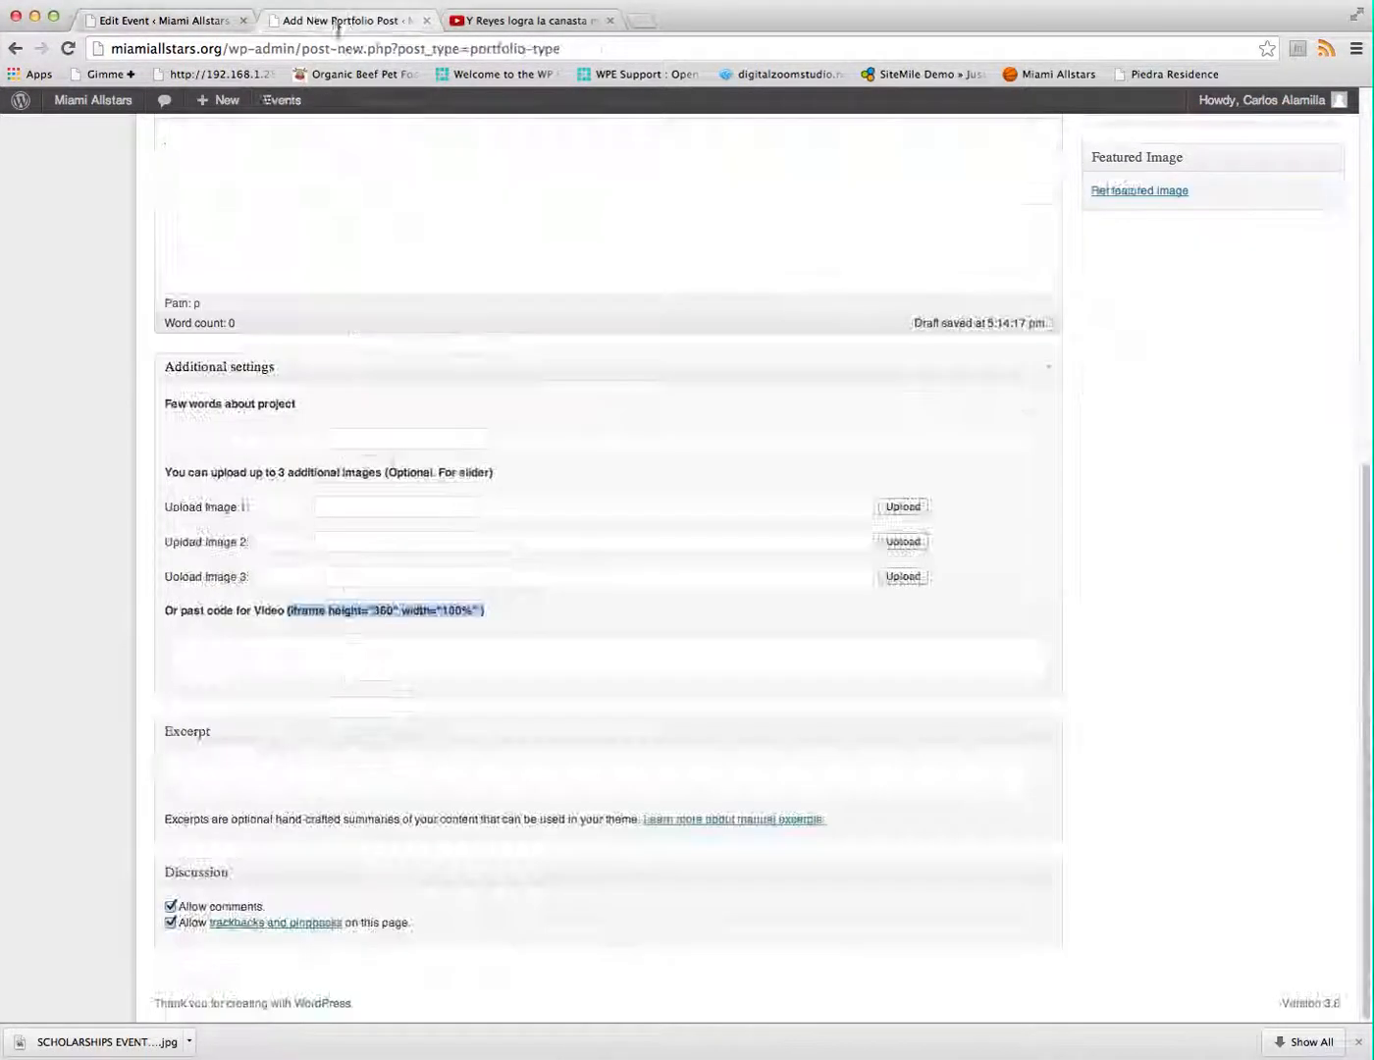
scroll(386, 647, up, 1)
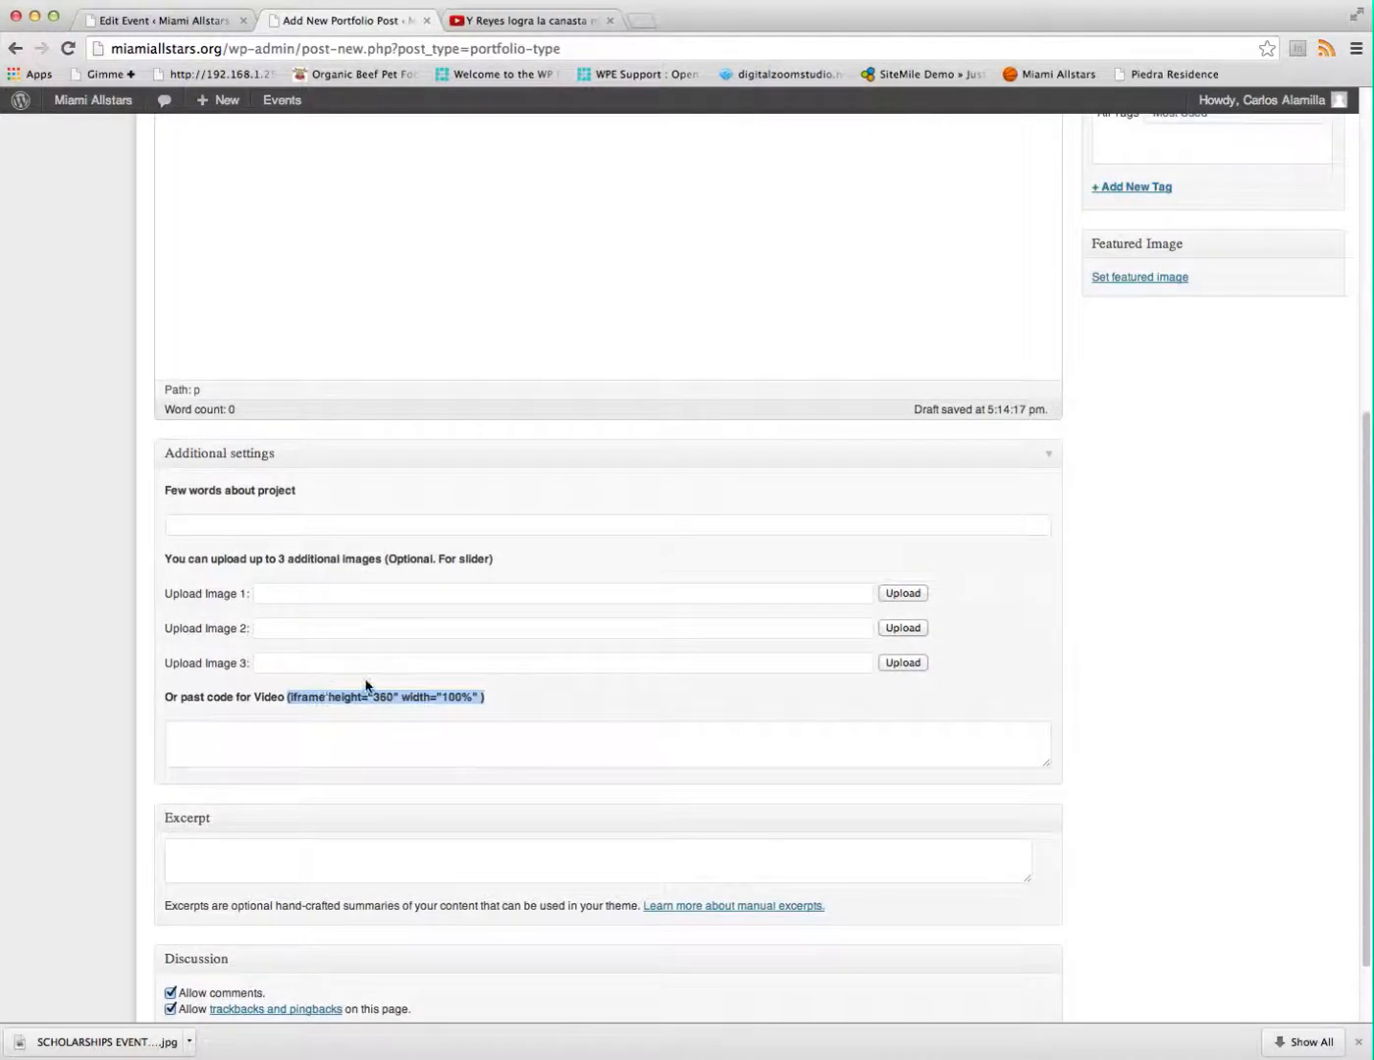
click(255, 736)
text(<iframe width="560" height="315" src="//www.youtube.com/embed/LBfDnys8tgM?rel=0" frameborder="0" allowfullscreen></iframe>)
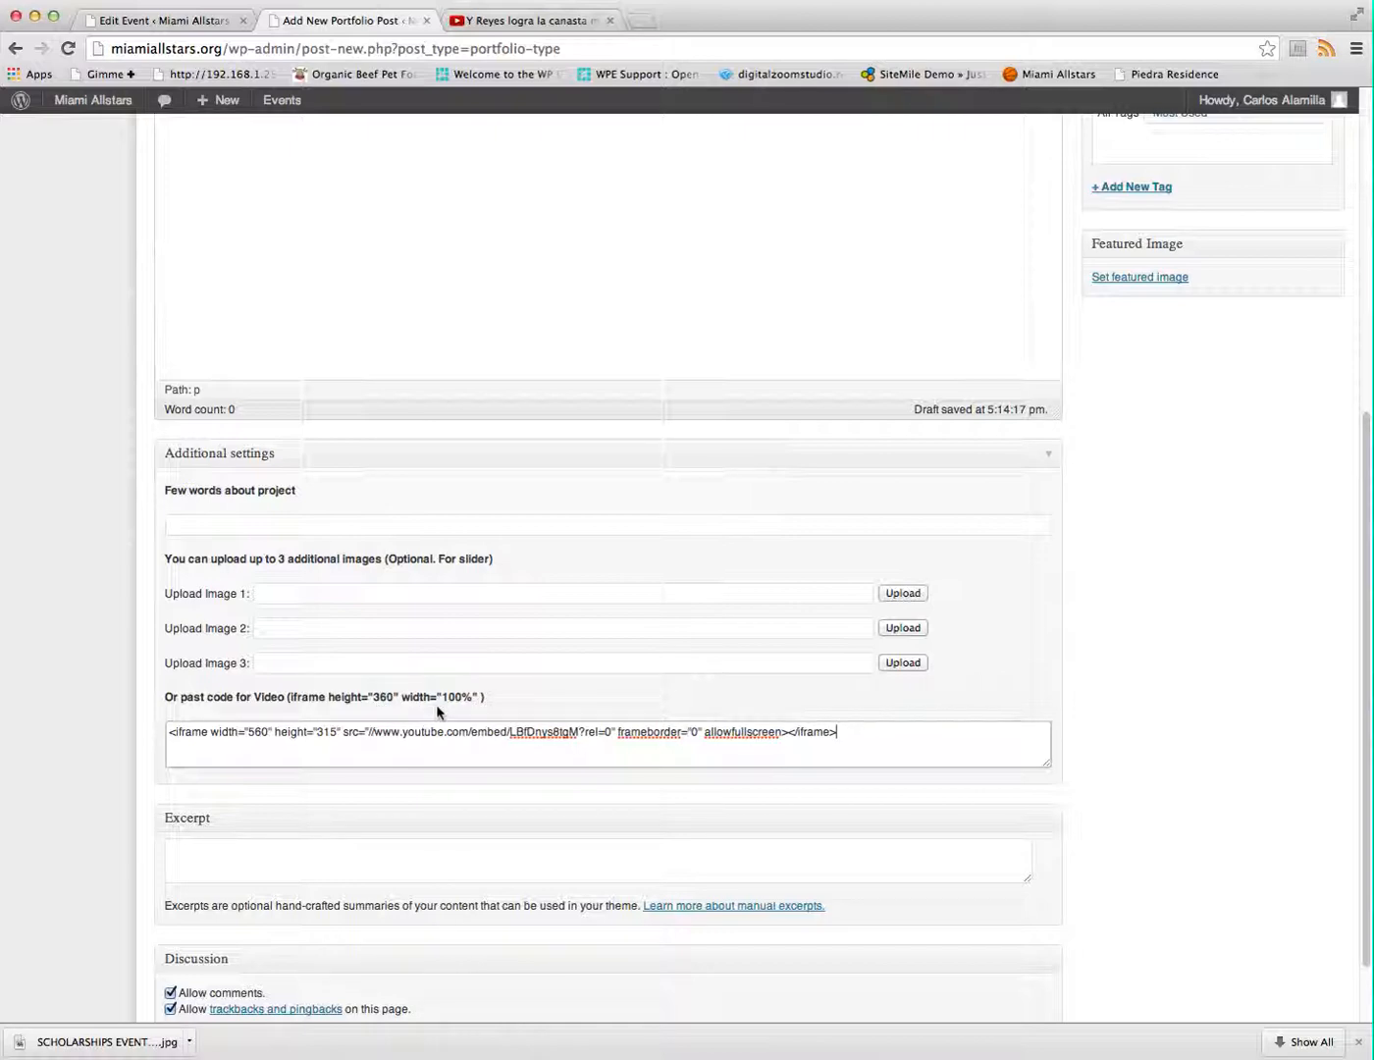
Change the iframe width to 100% and the height to 360 in the pasted embed code
drag(247, 732, 267, 732)
text(100%)
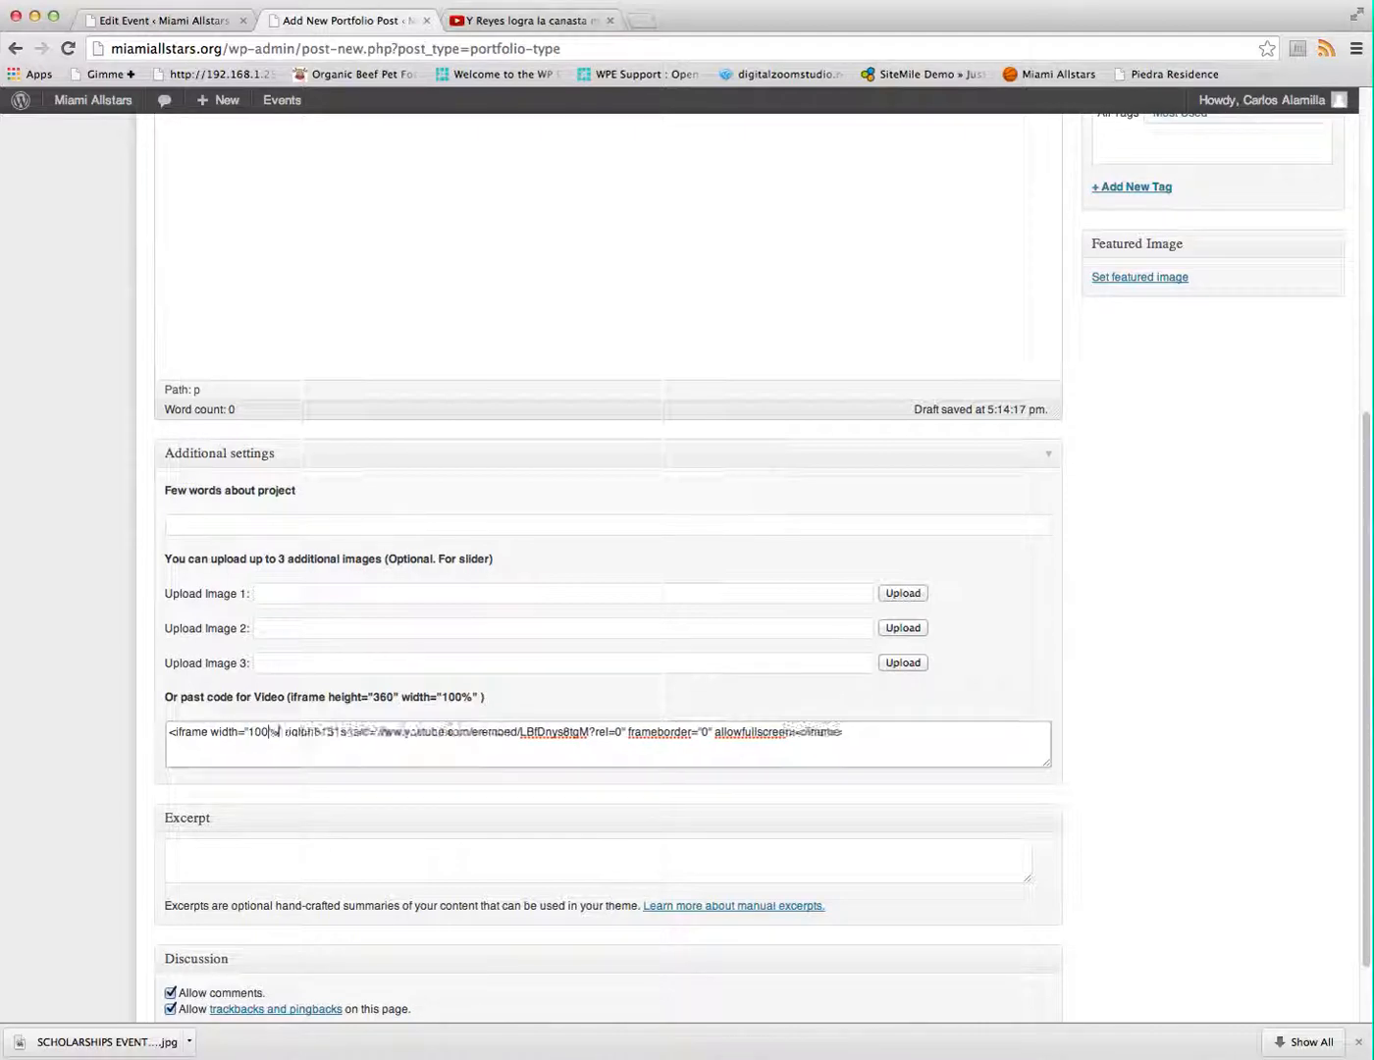
drag(337, 735, 345, 735)
text(360)
scroll(468, 666, up, 3)
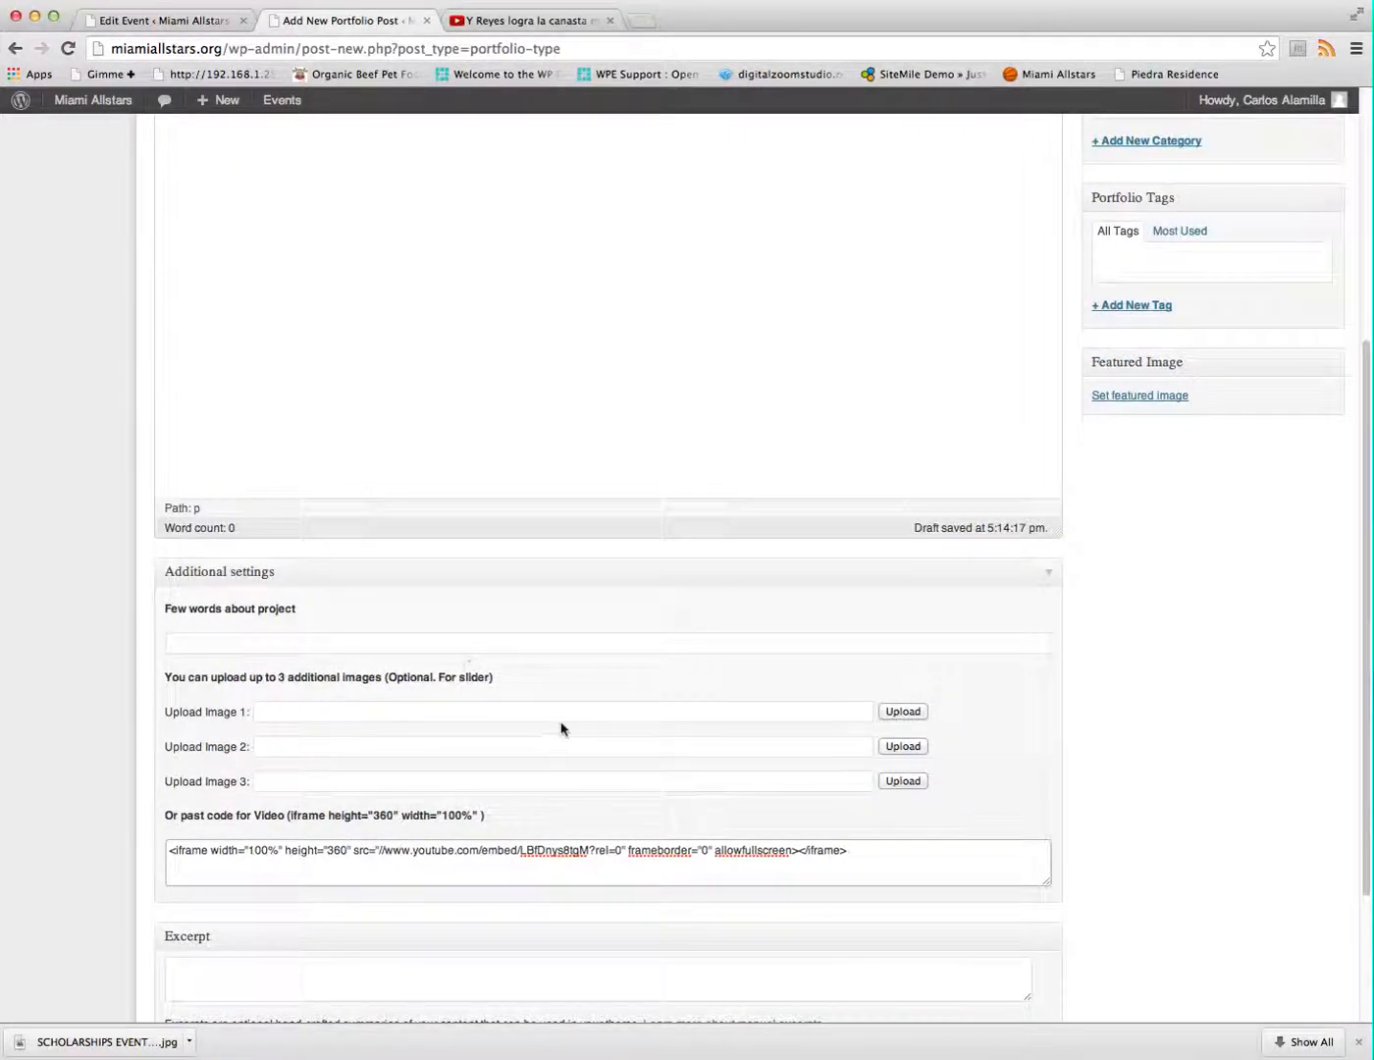
Return to the YouTube video and capture a screenshot of the whole player area for the thumbnail
scroll(563, 727, up, 5)
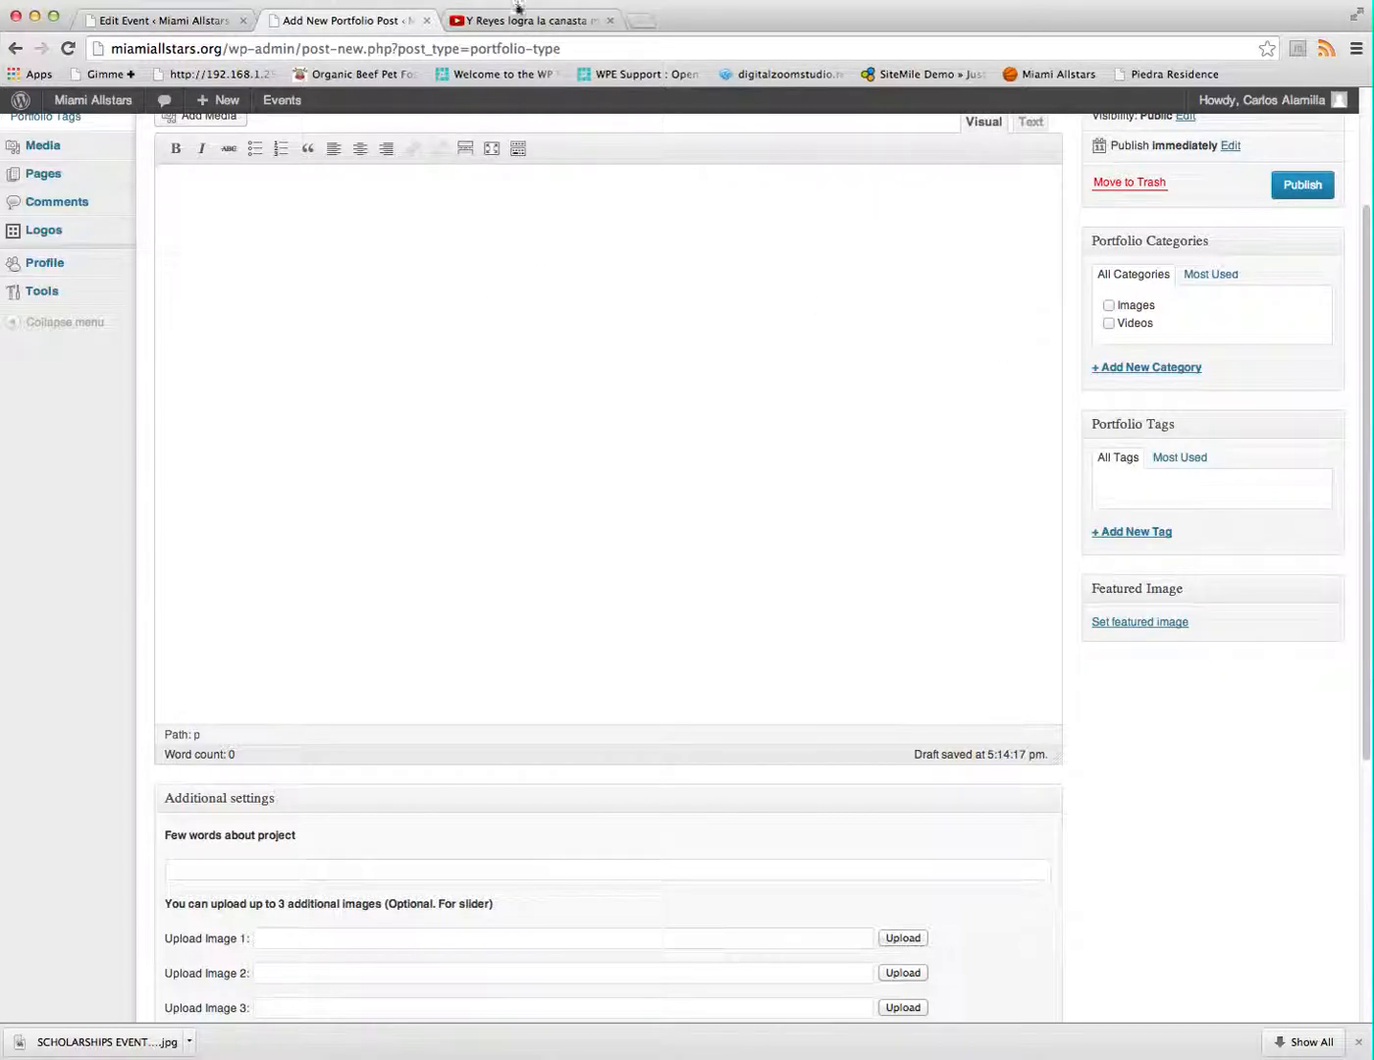
click(518, 12)
scroll(567, 267, up, 8)
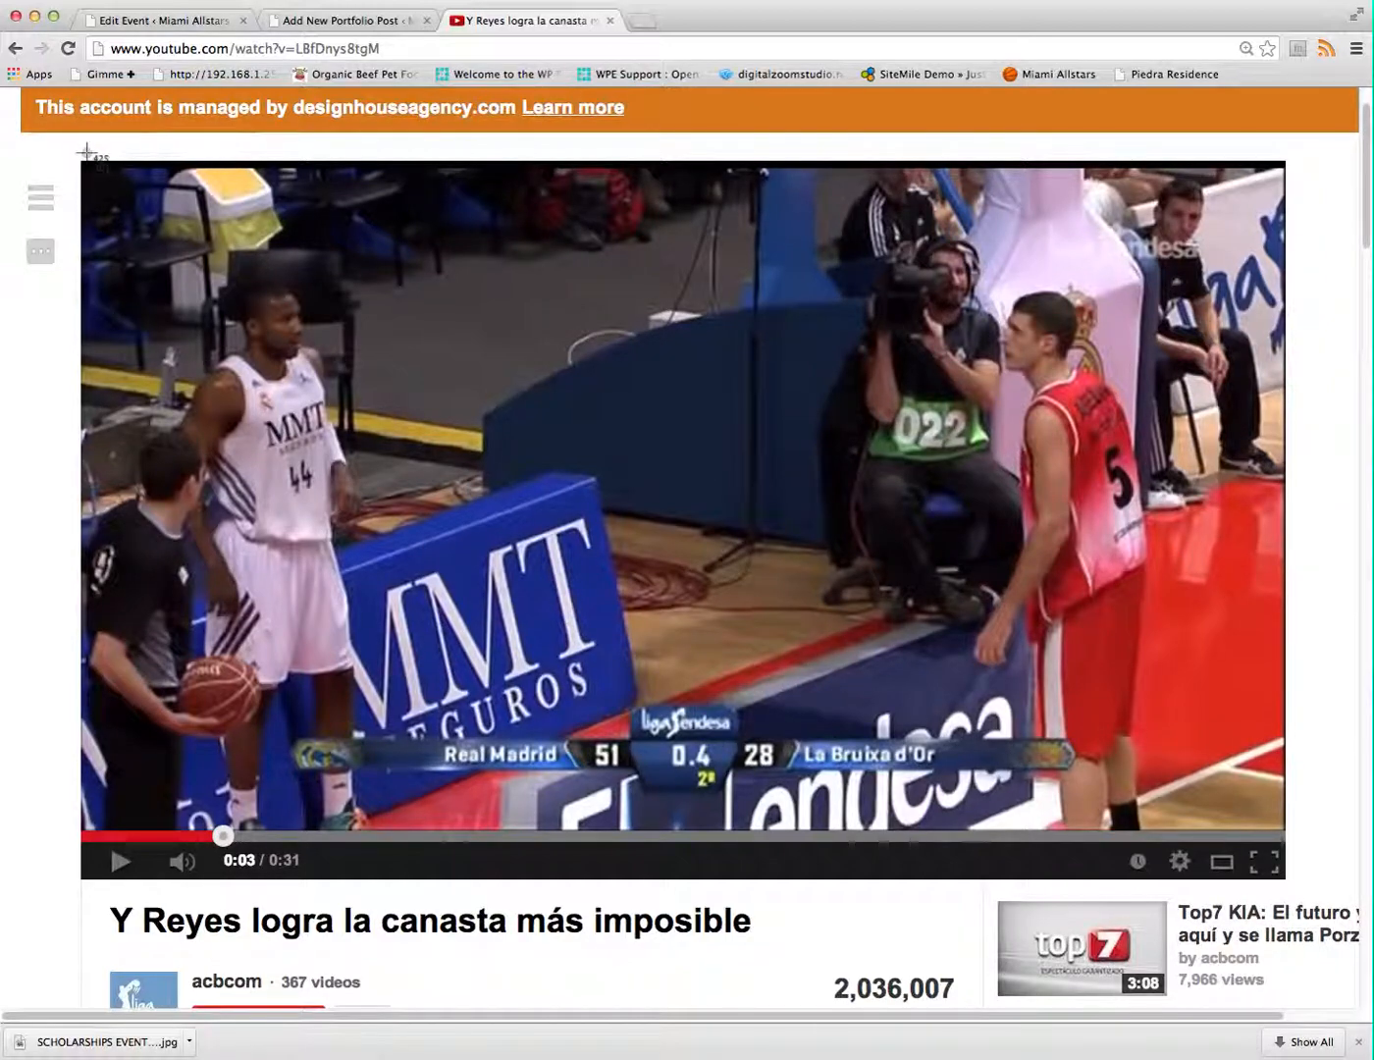
drag(75, 158, 1288, 880)
Upload "Screen Shot 2013-11-13 at 12.15.27 PM" from the Desktop and set it as the portfolio post's featured image
click(315, 23)
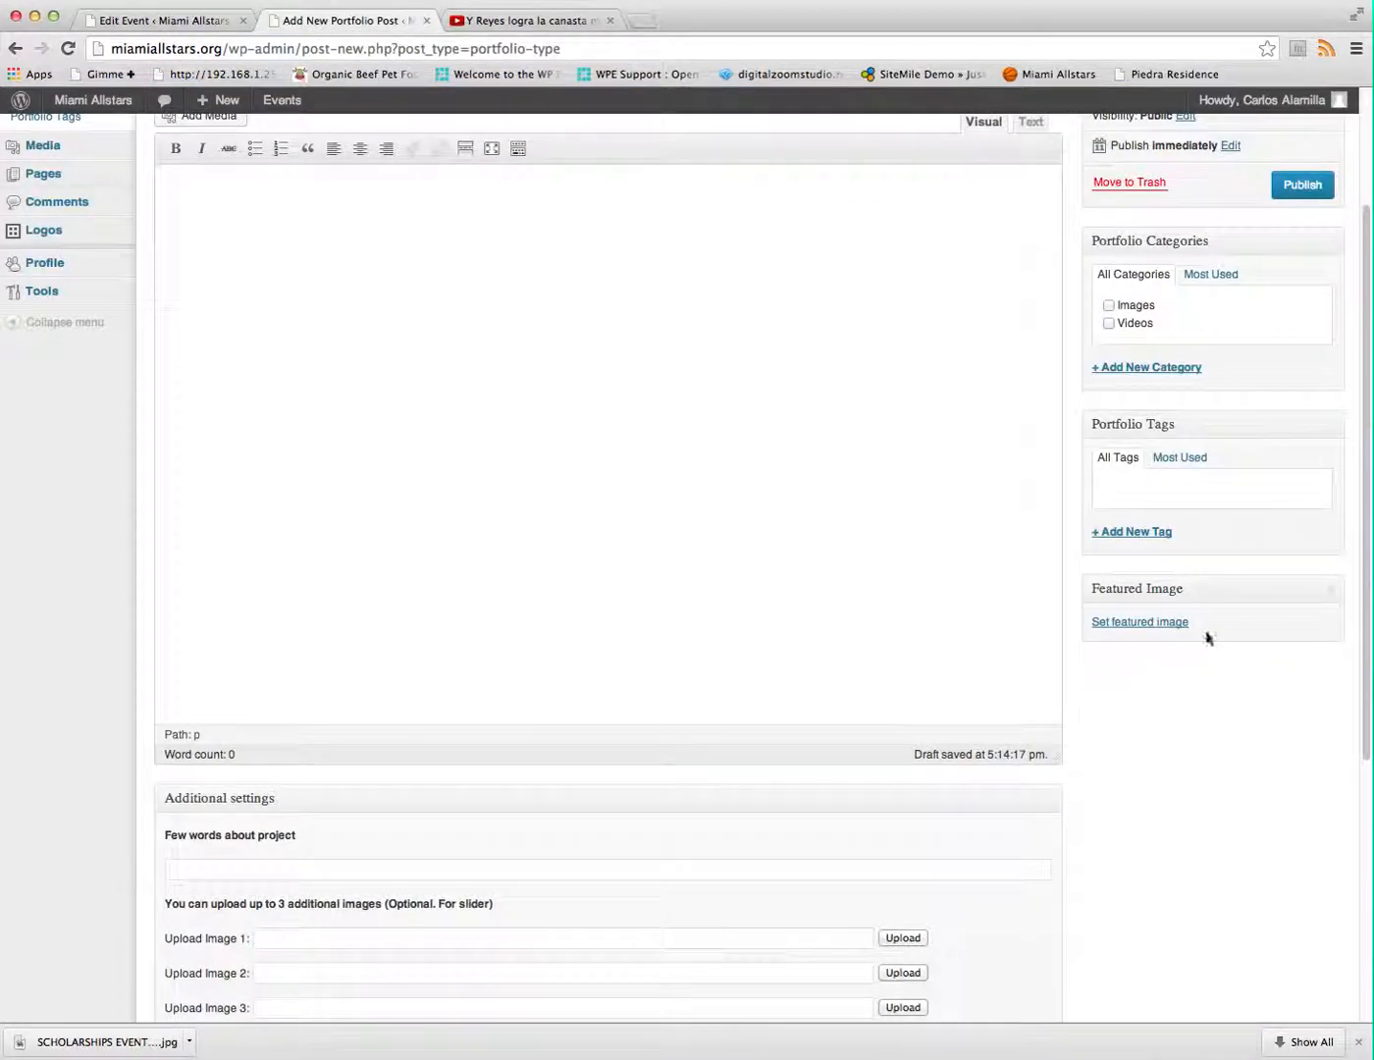
click(1154, 624)
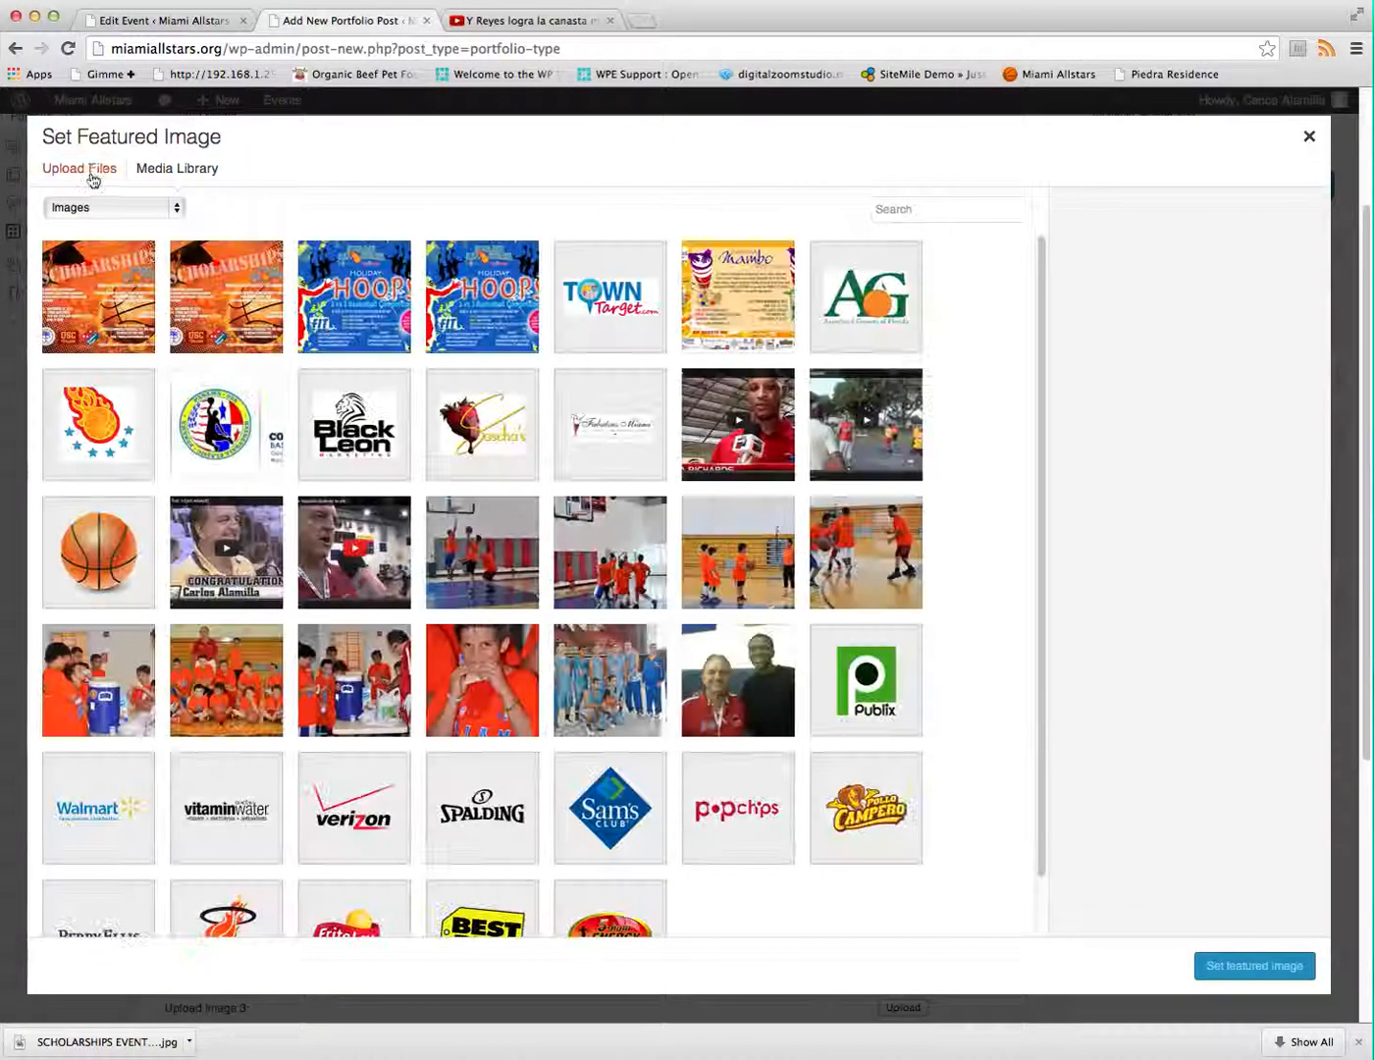
click(85, 171)
click(684, 543)
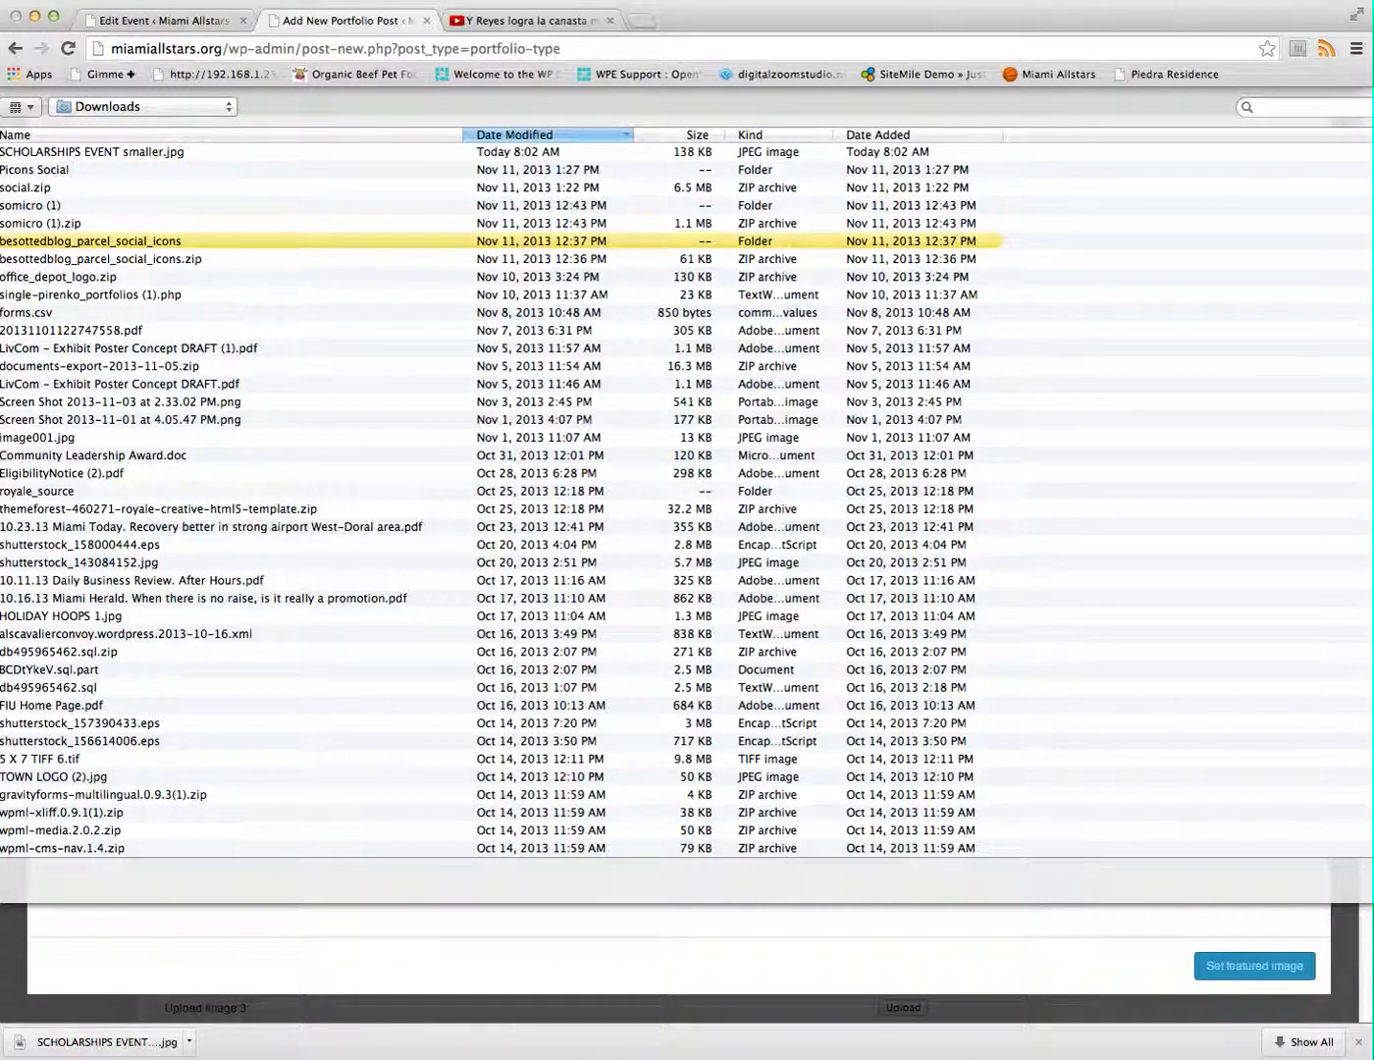
click(1, 245)
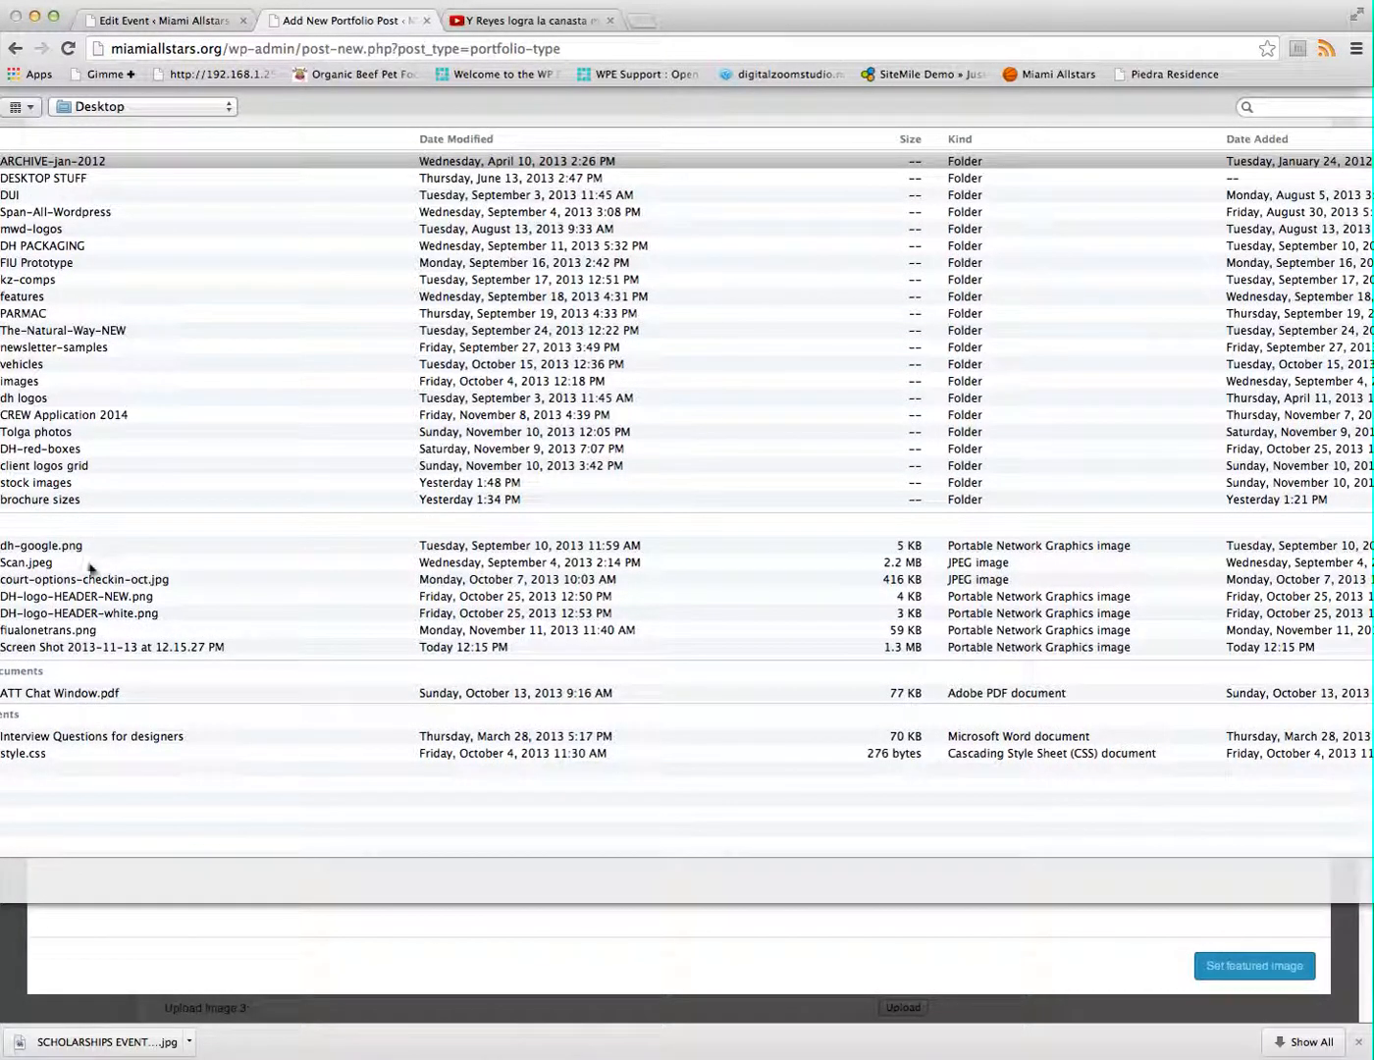
click(98, 647)
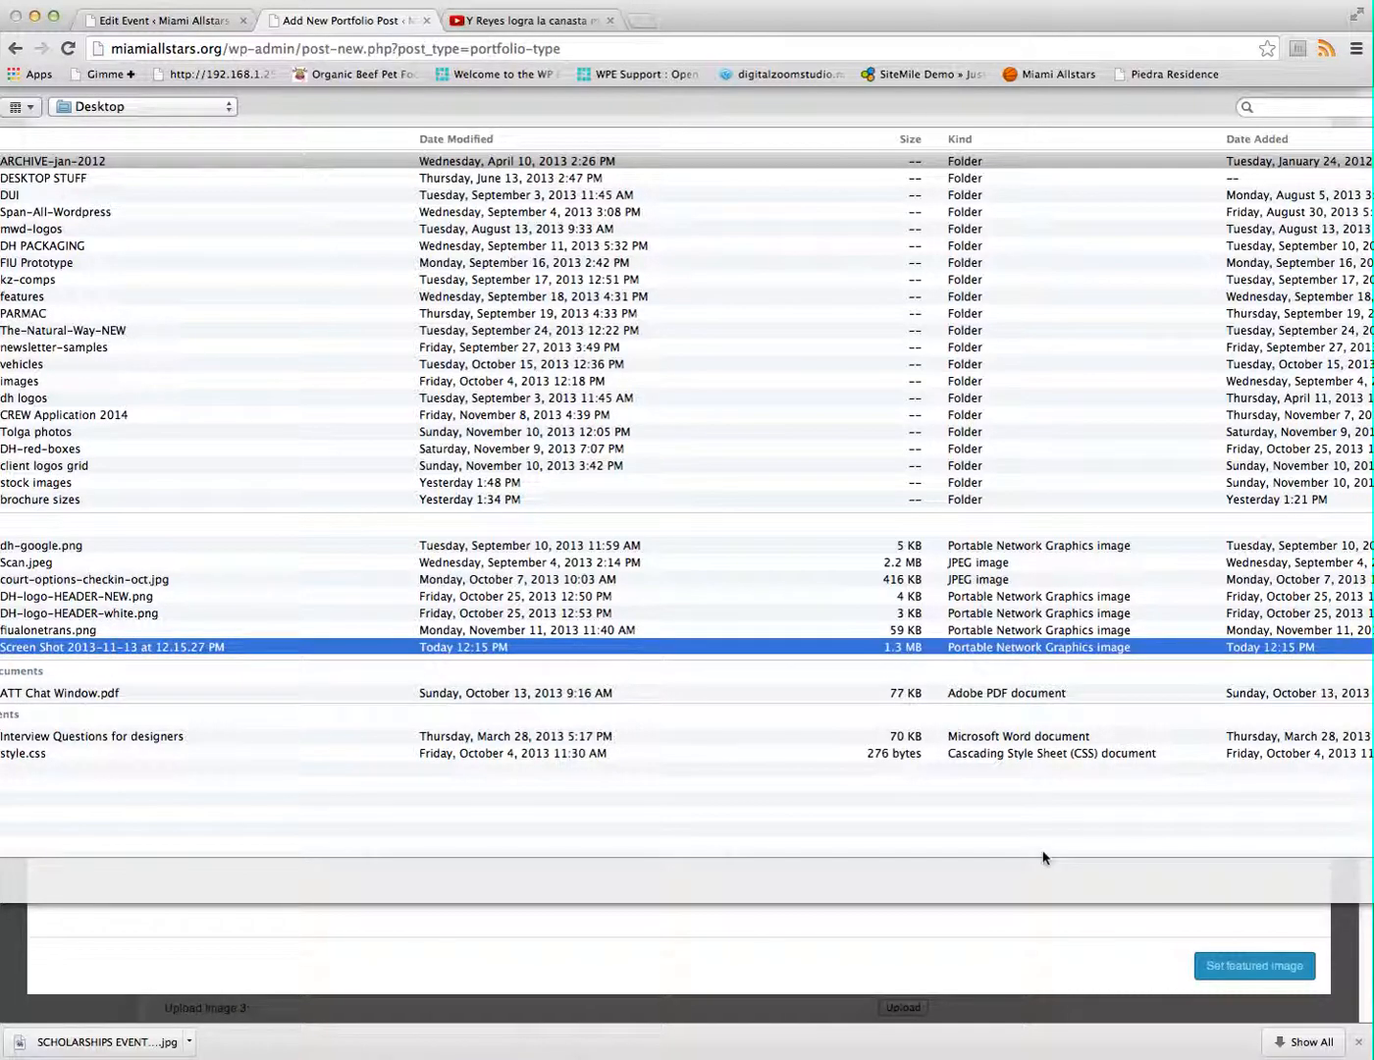
key(Return)
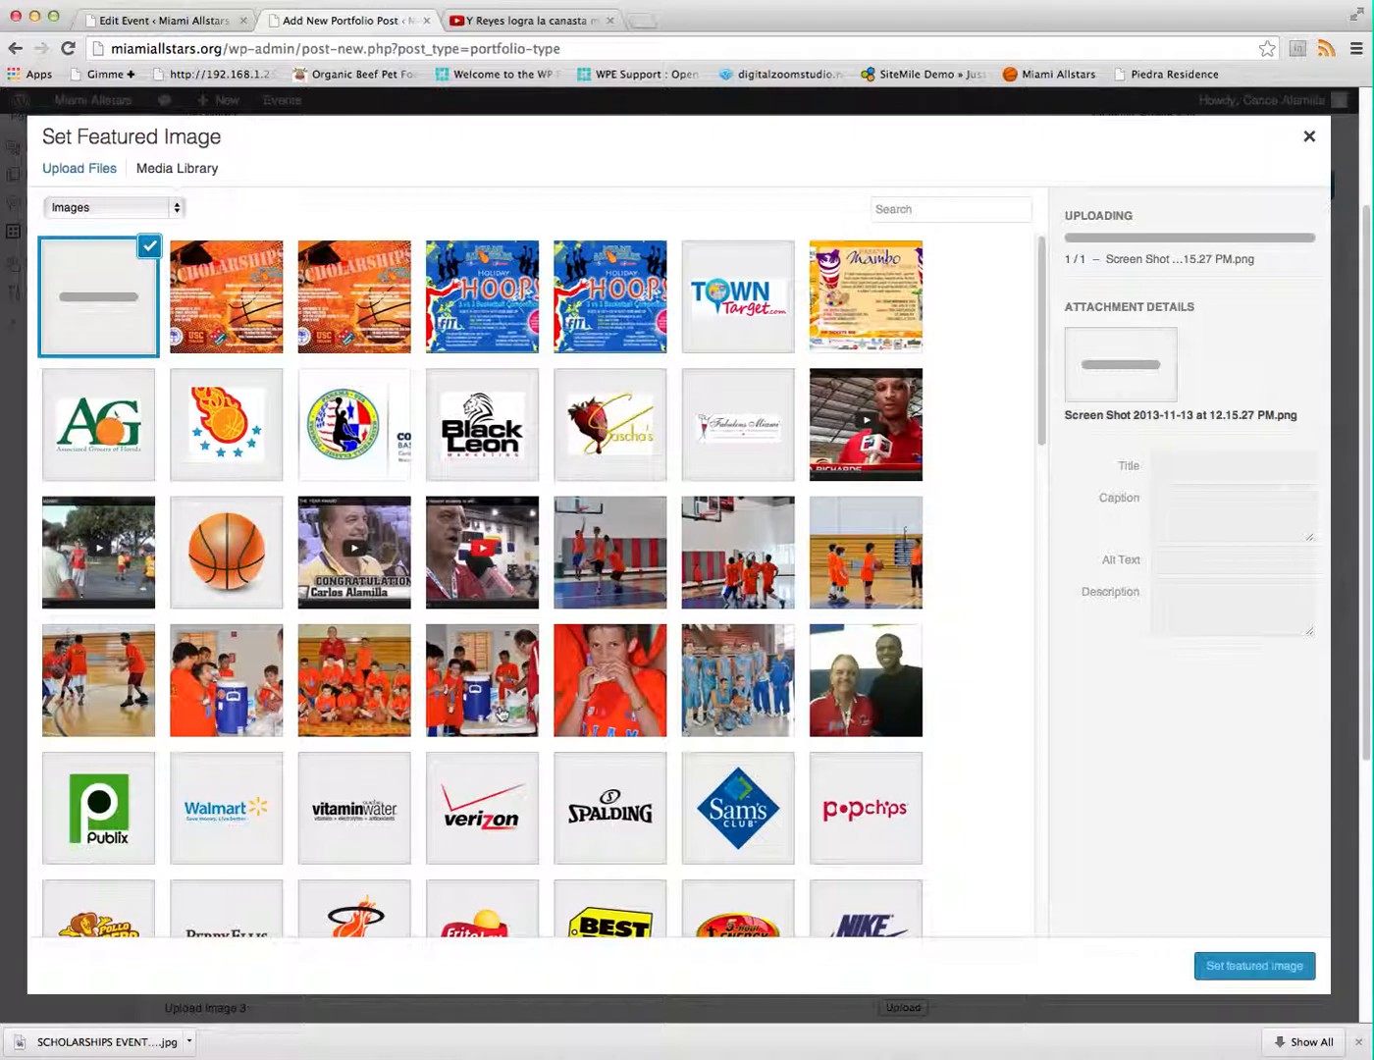
click(1243, 967)
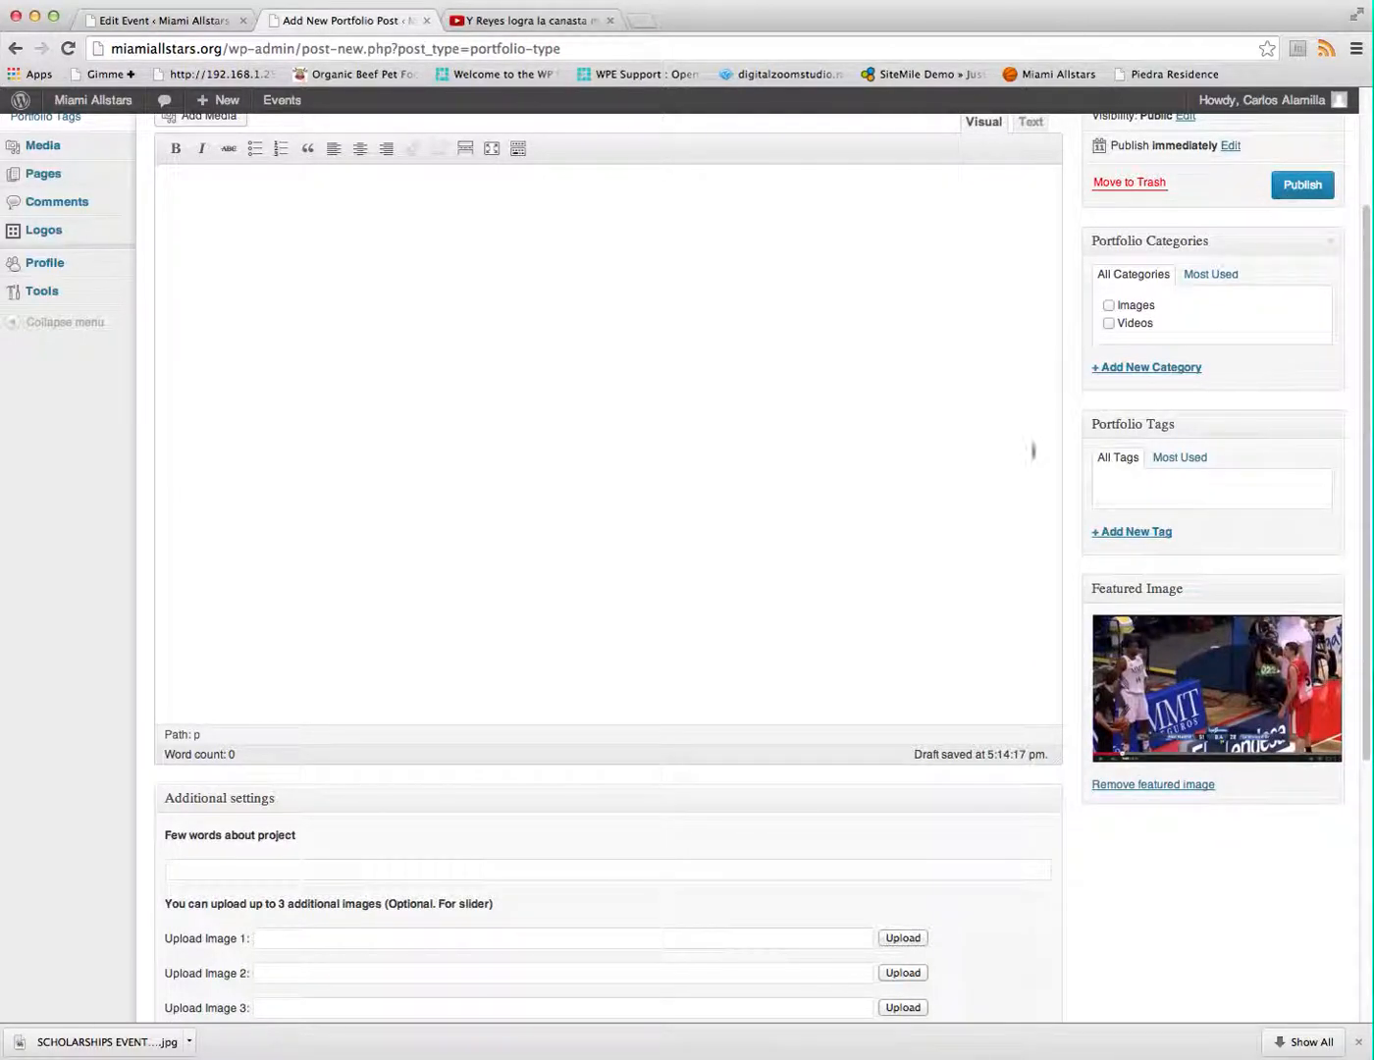
Assign the portfolio post to the Videos category and publish it
click(1109, 323)
click(1289, 188)
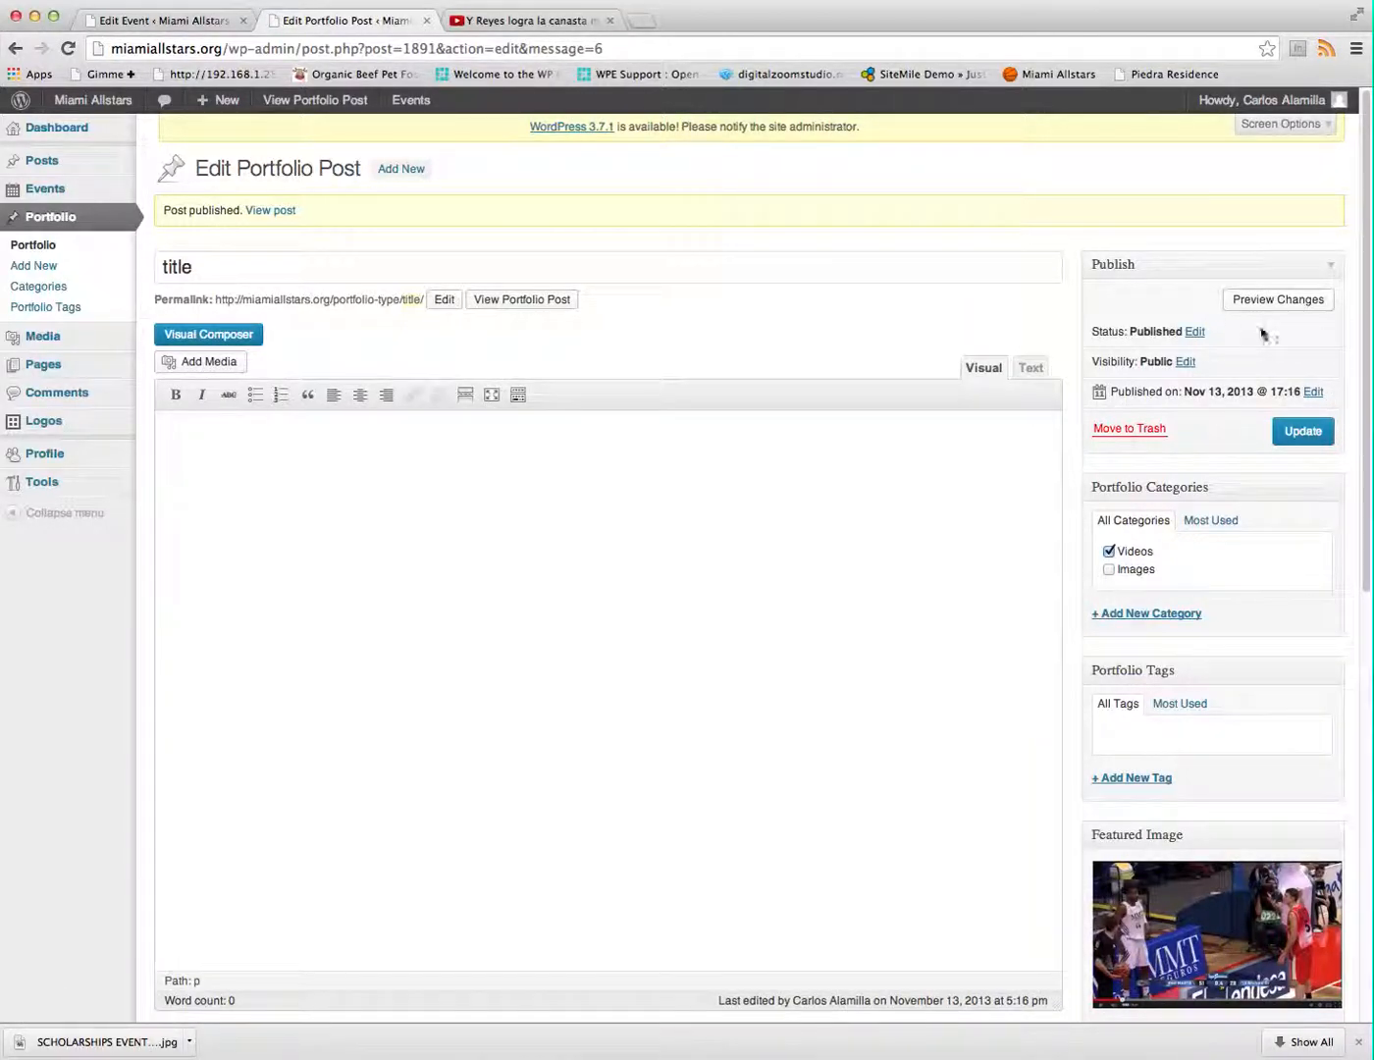
View the published video post on the site, open it from the Gallery, test its playback and return to the Gallery
click(309, 102)
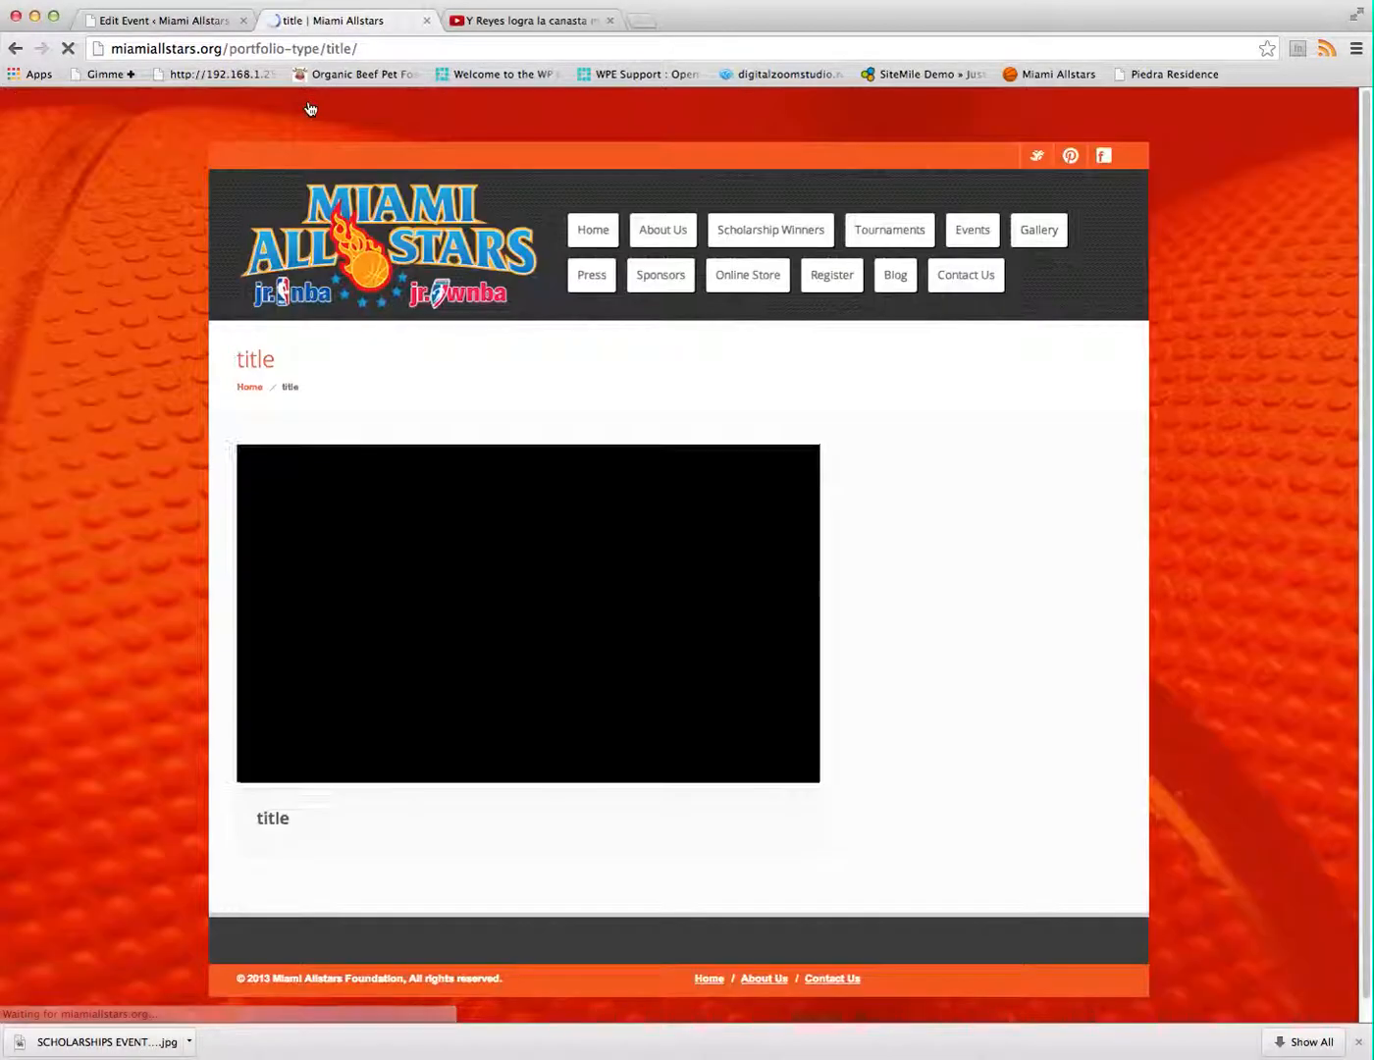
click(1047, 236)
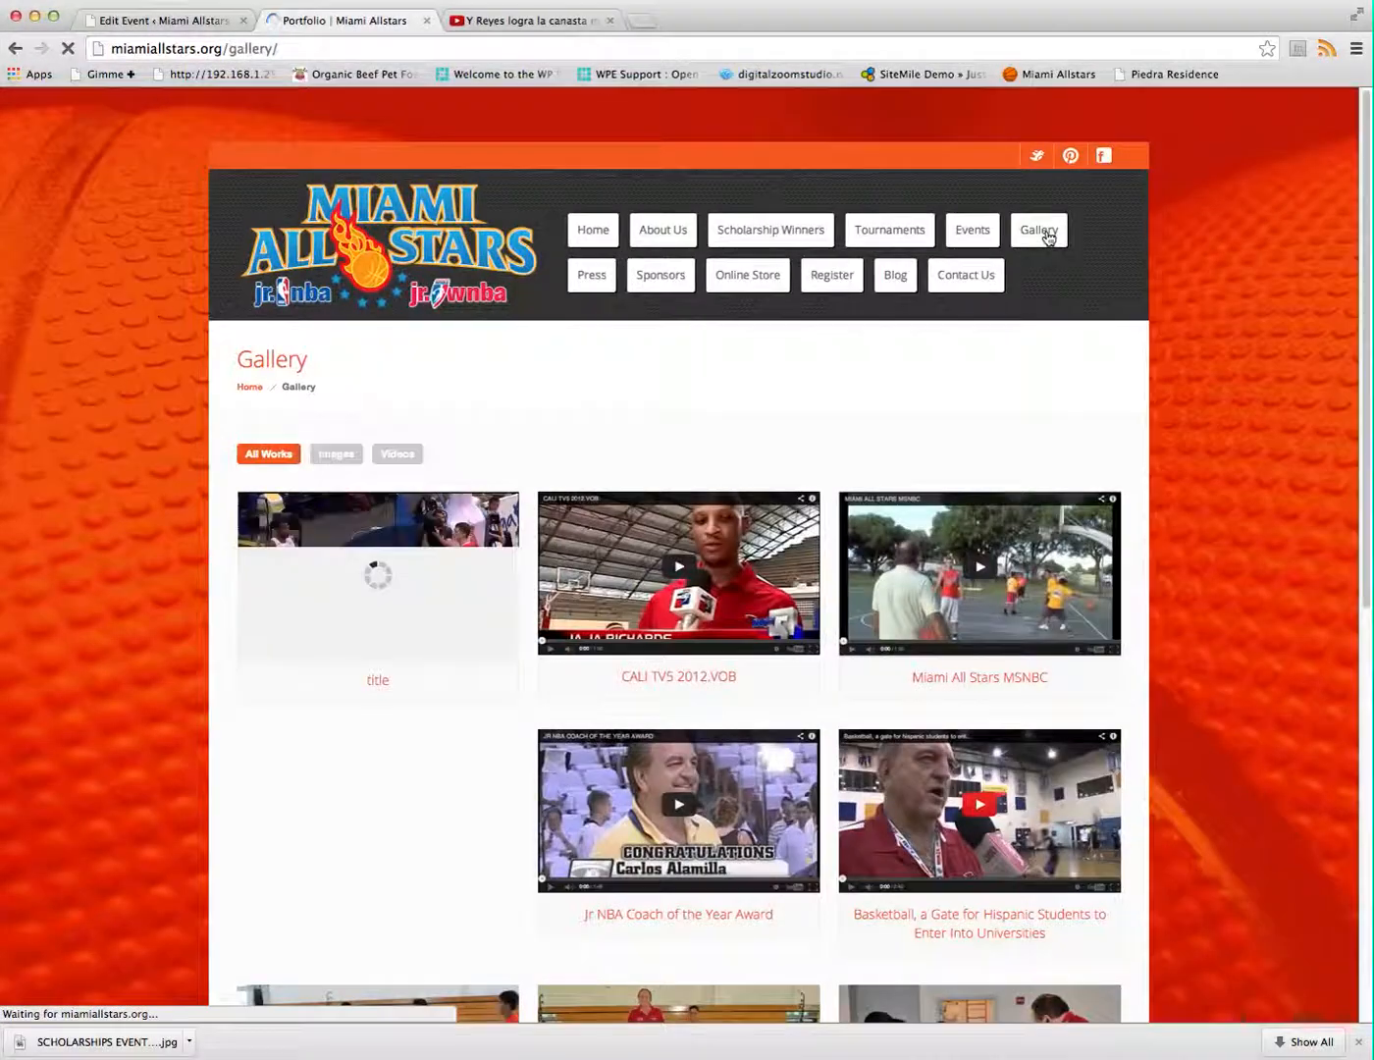
mouse_move(399, 609)
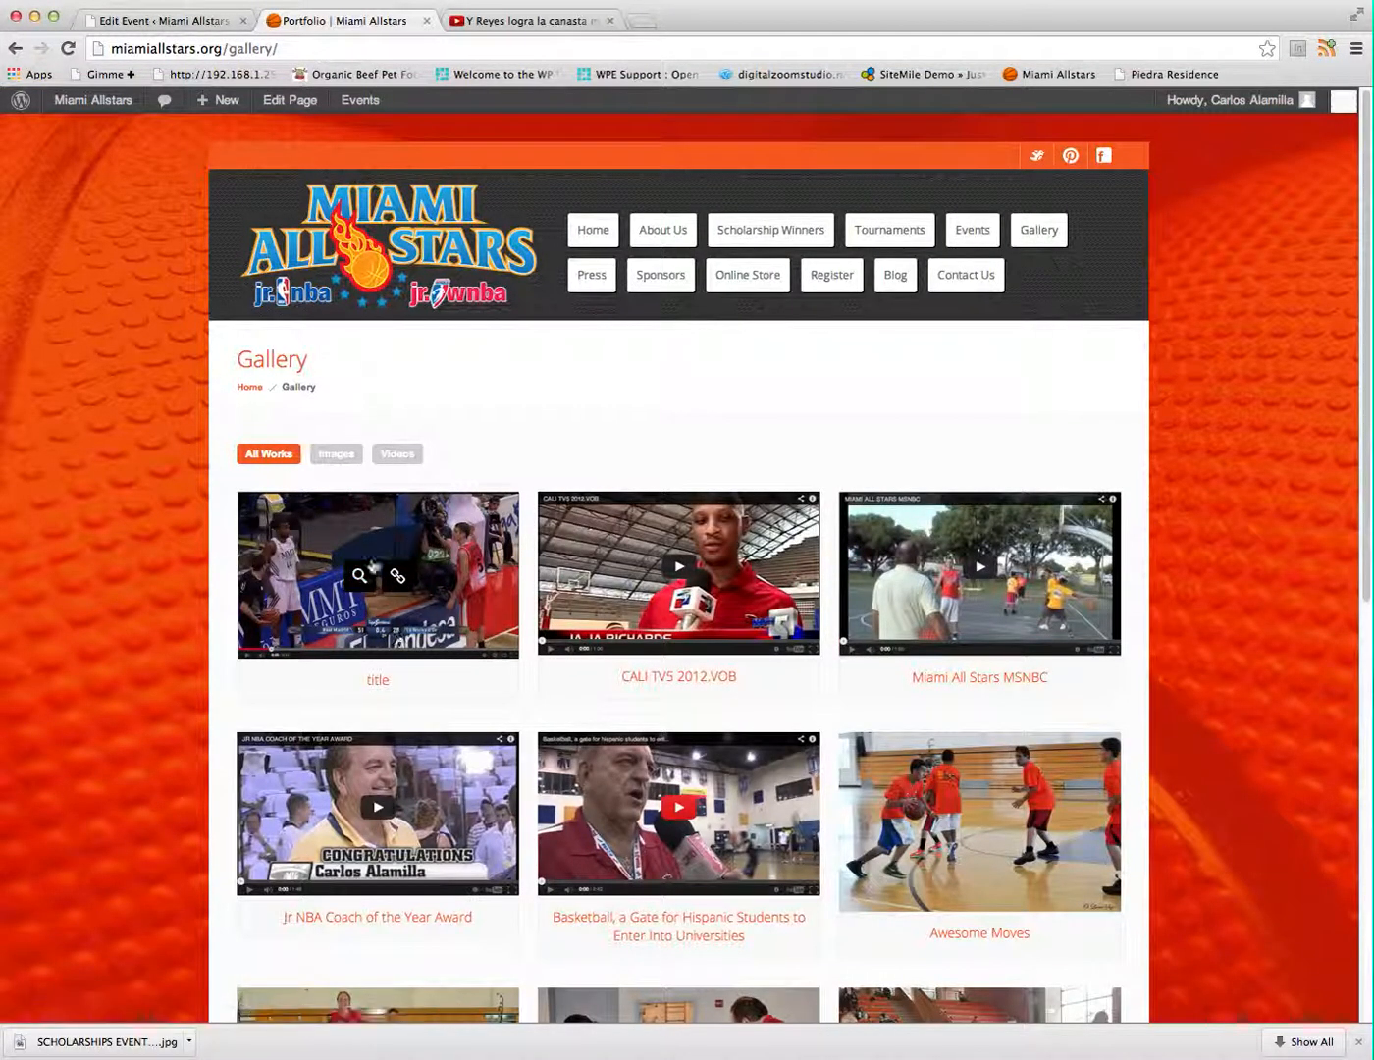
click(398, 578)
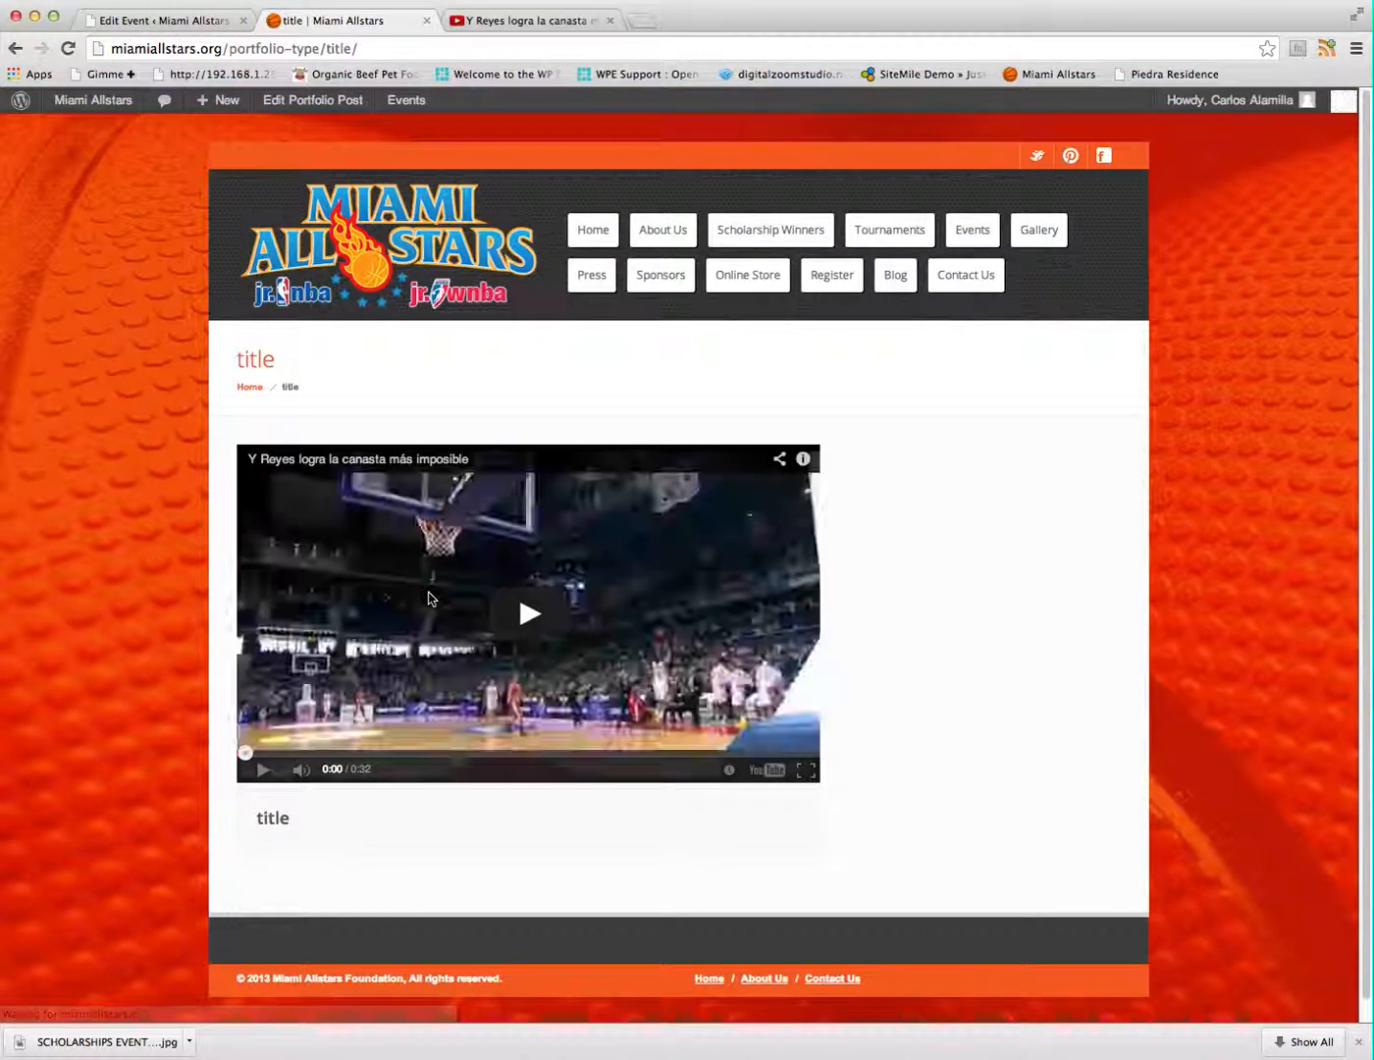
click(532, 615)
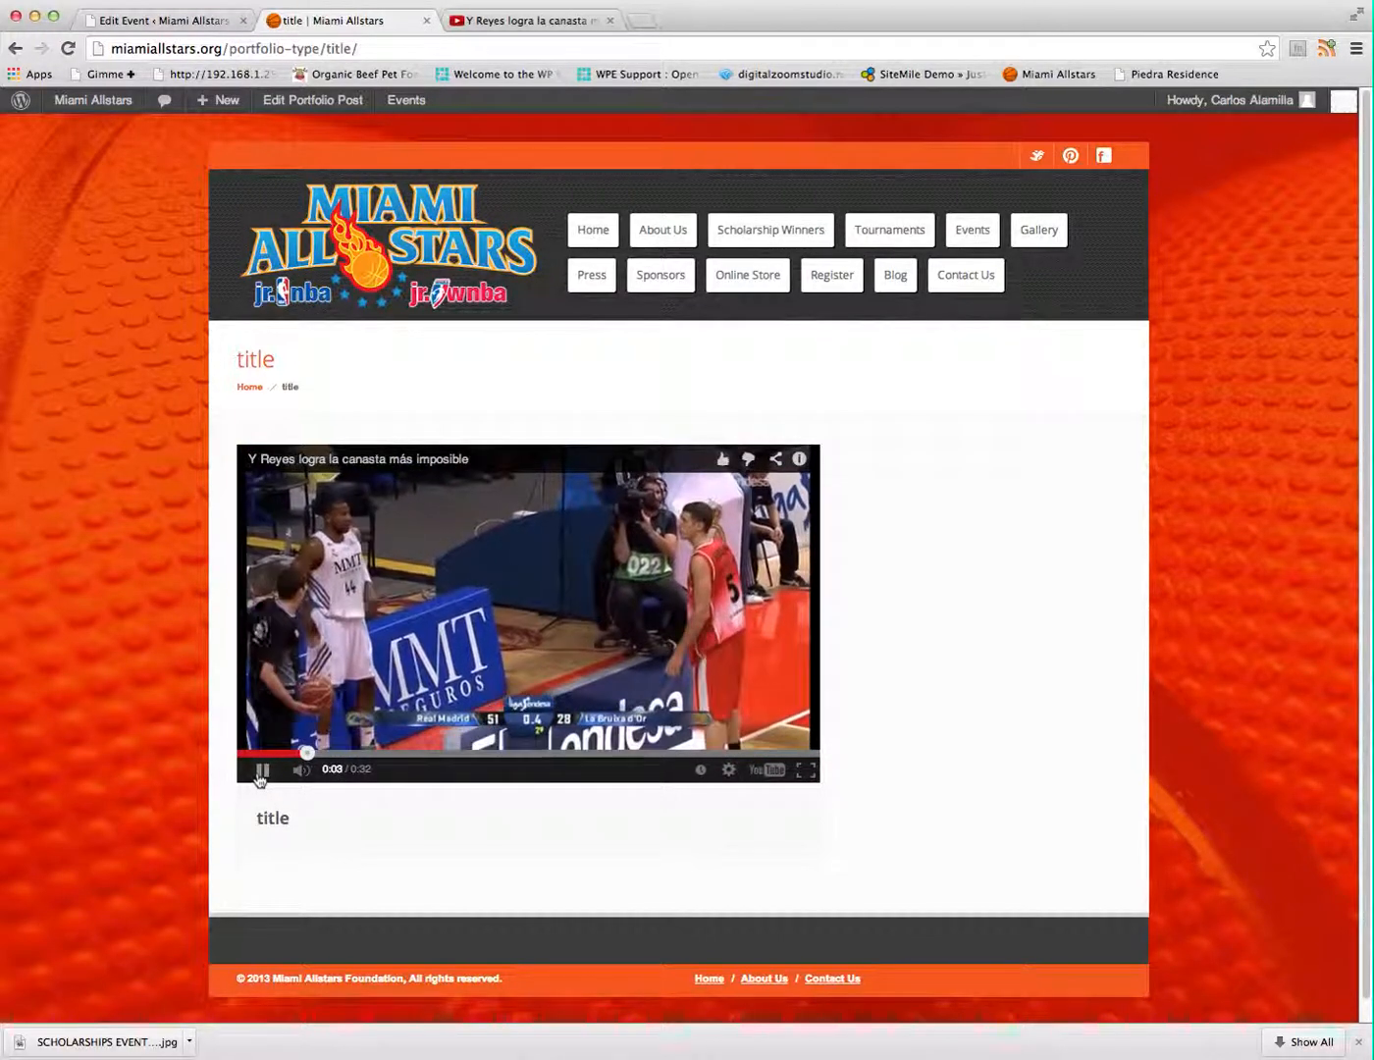
click(261, 770)
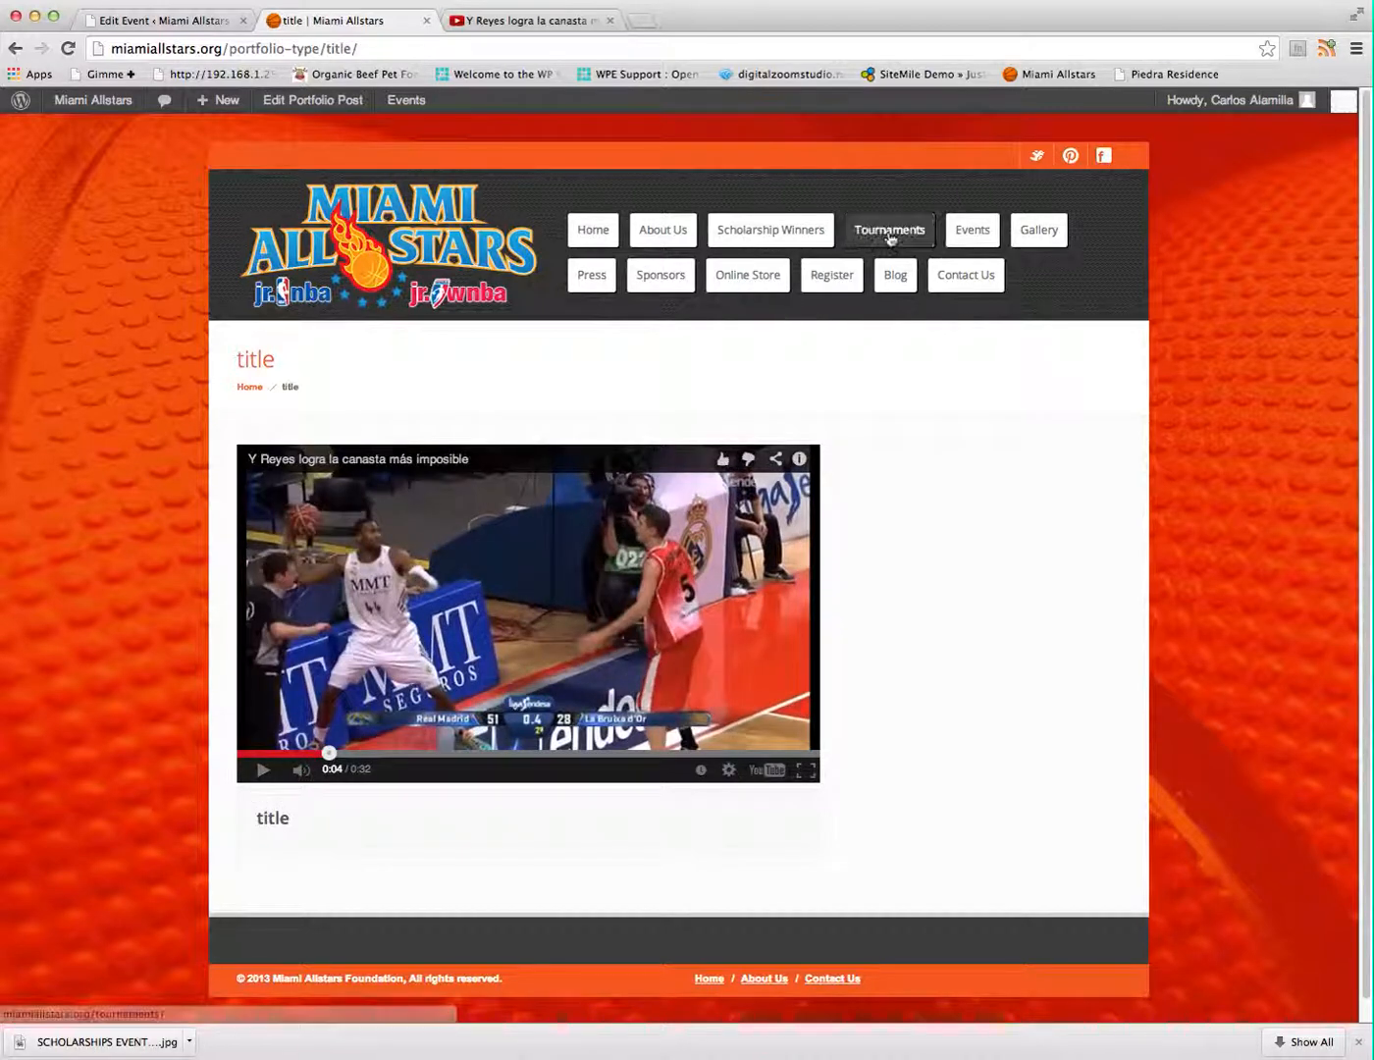
click(1047, 236)
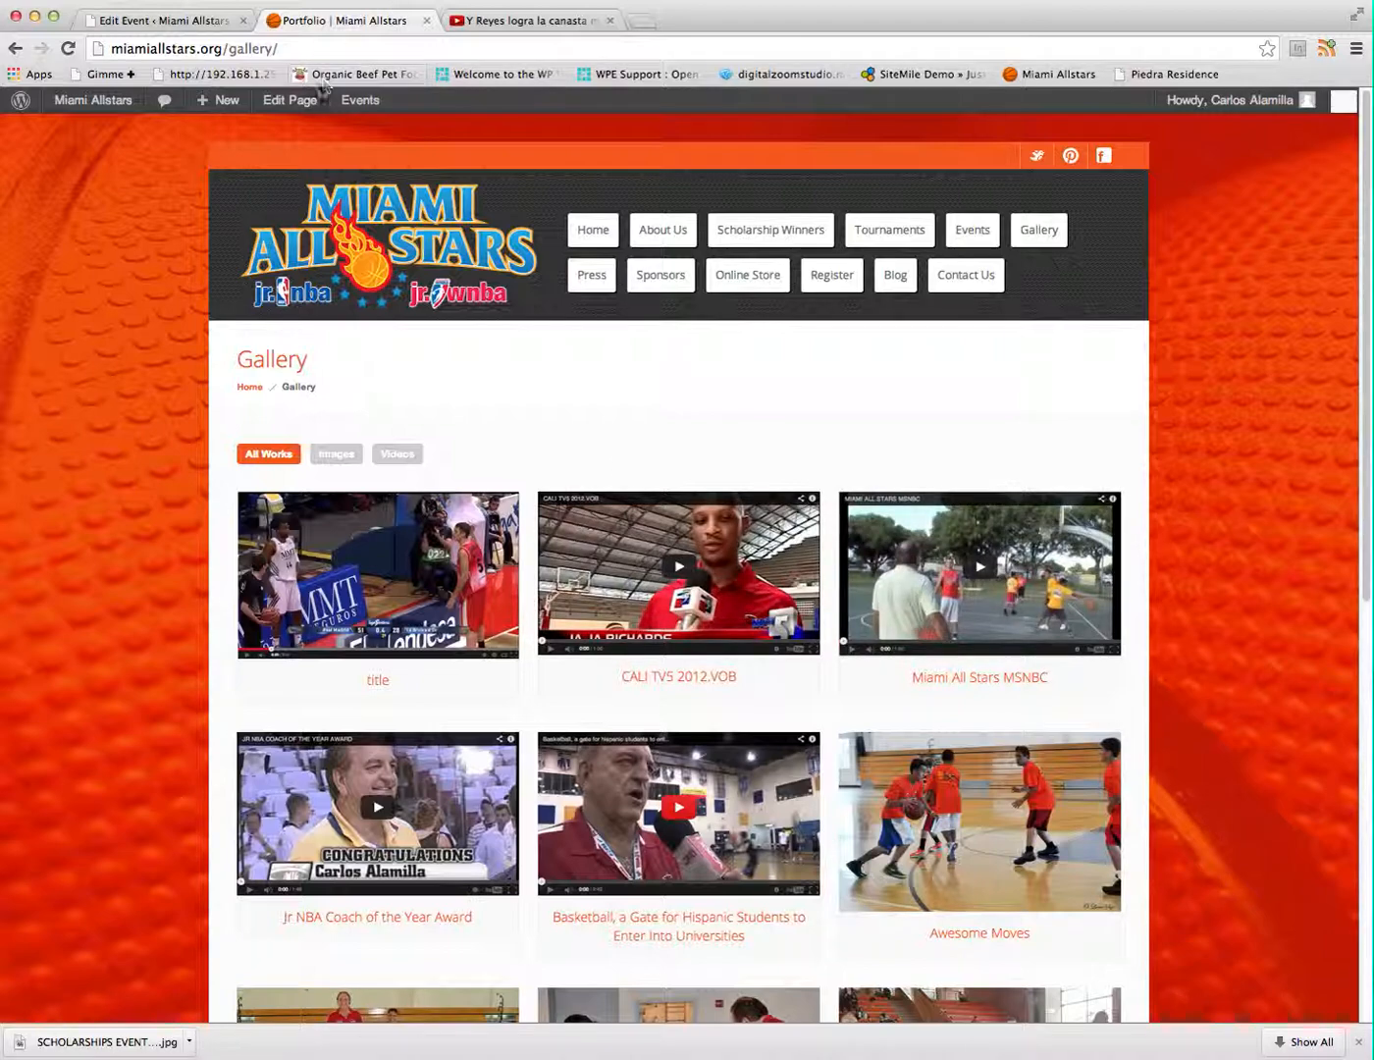
Go to the portfolio list in the WordPress dashboard and move the "title" post to the trash
mouse_move(93, 103)
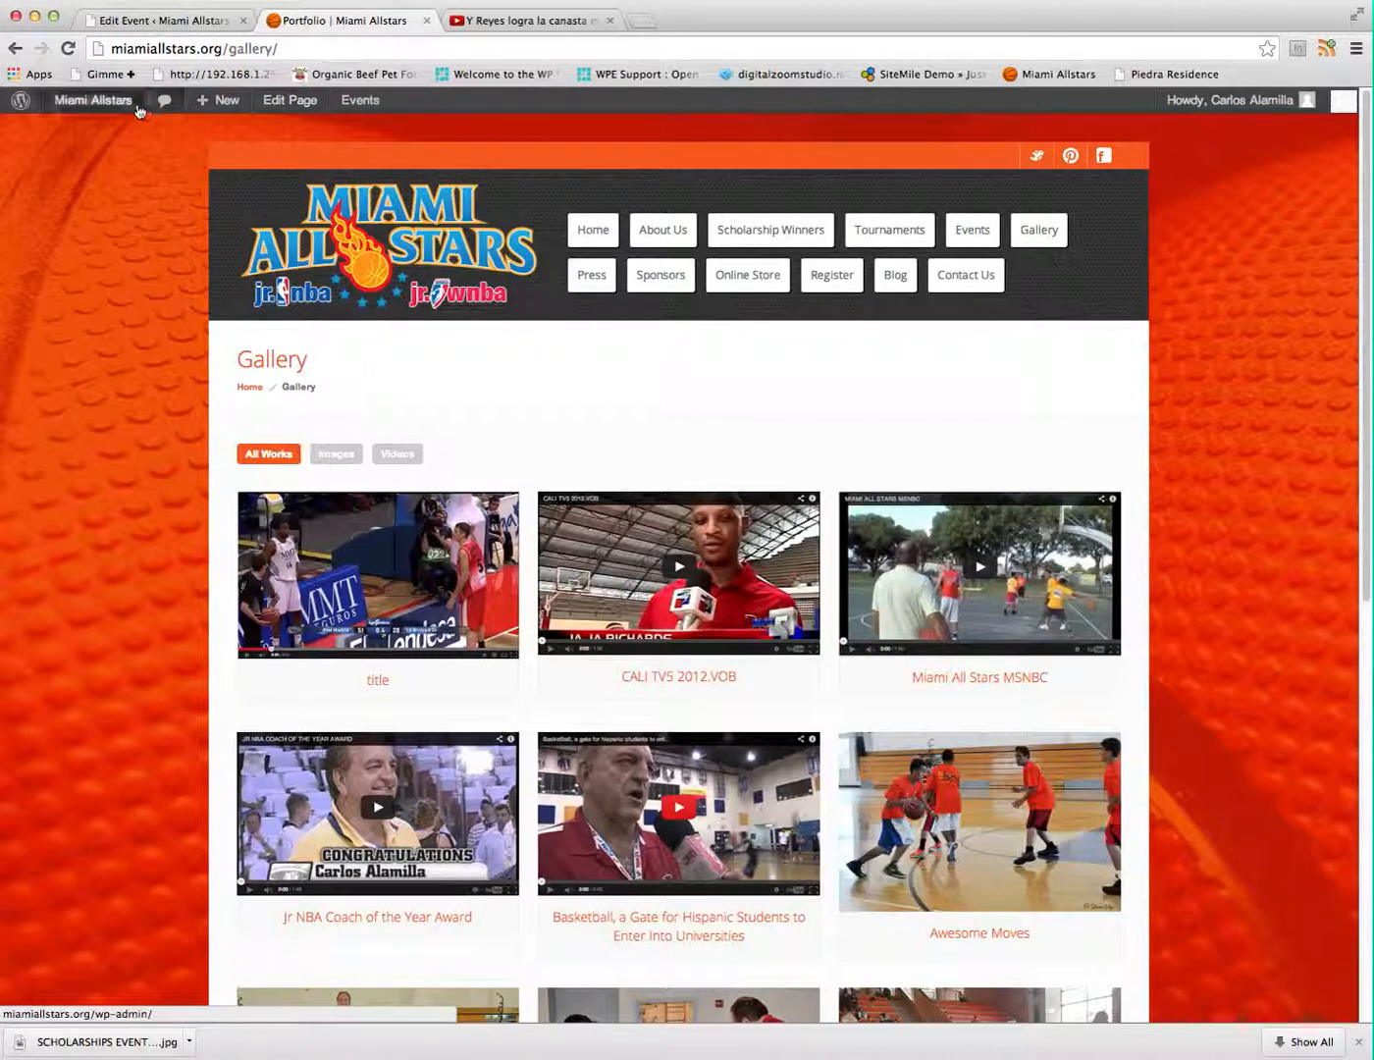
click(99, 133)
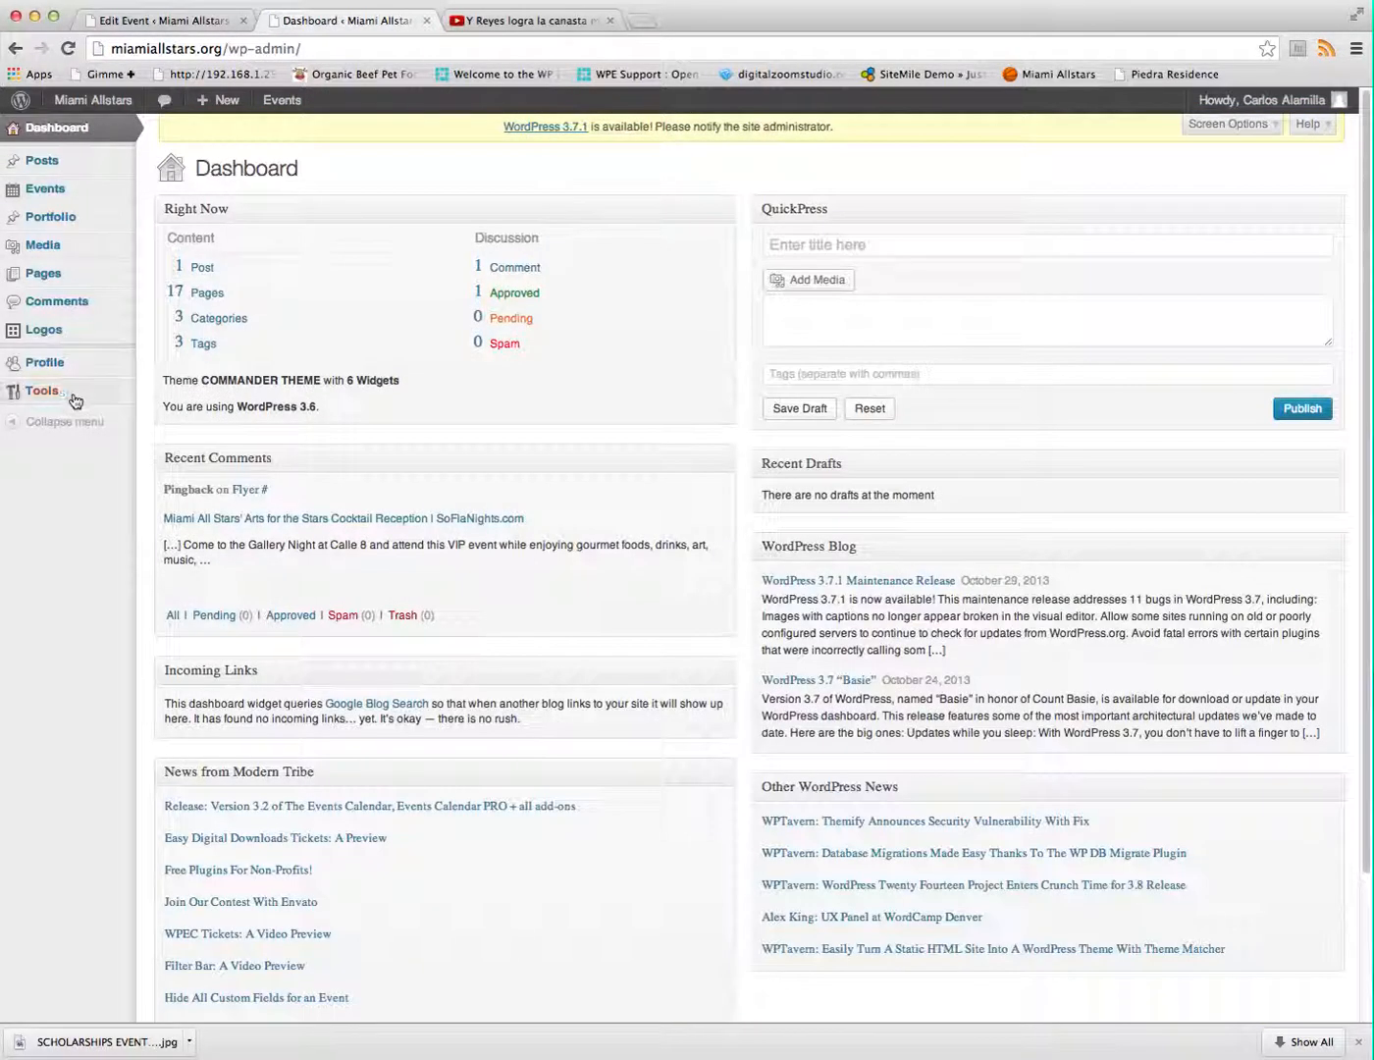
click(56, 217)
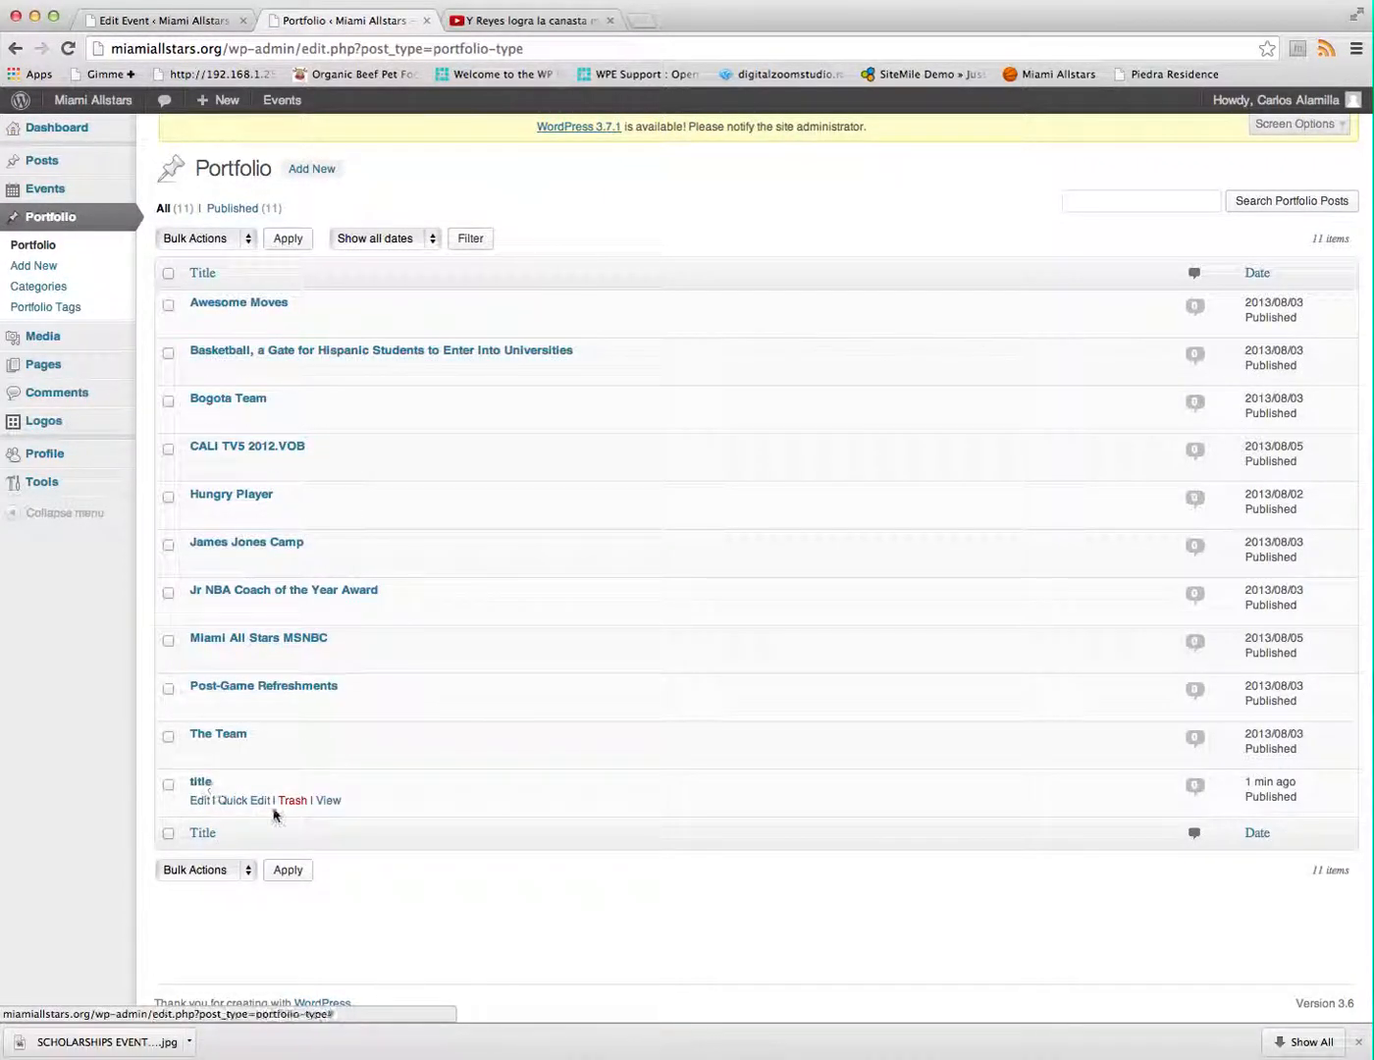
click(293, 803)
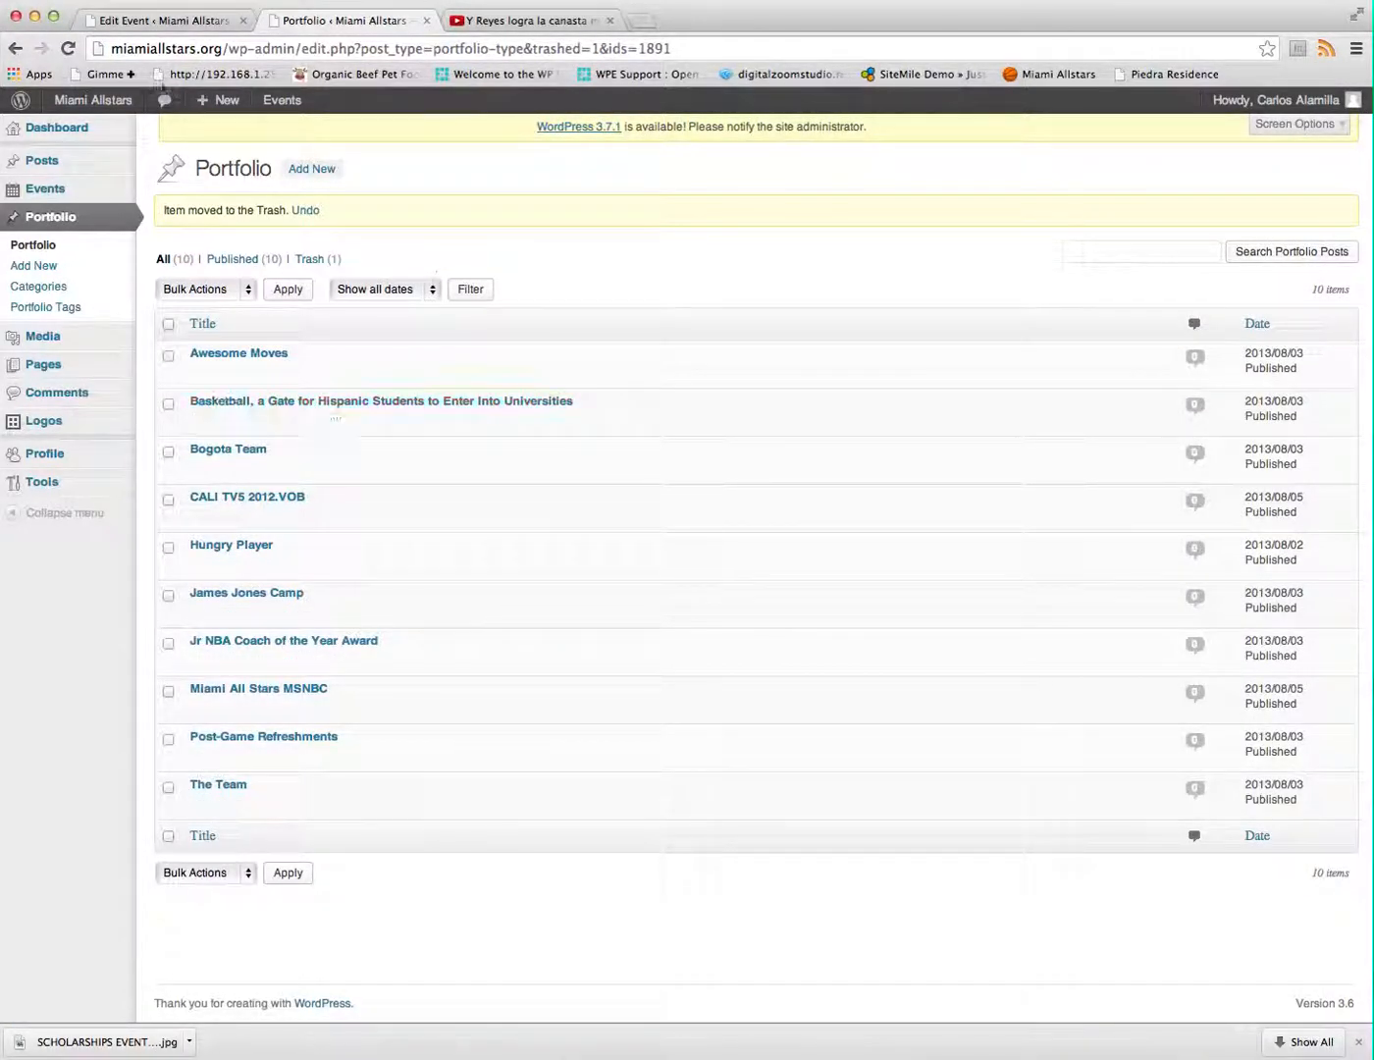
Visit the live site and open the Scholarship Winners page
click(107, 102)
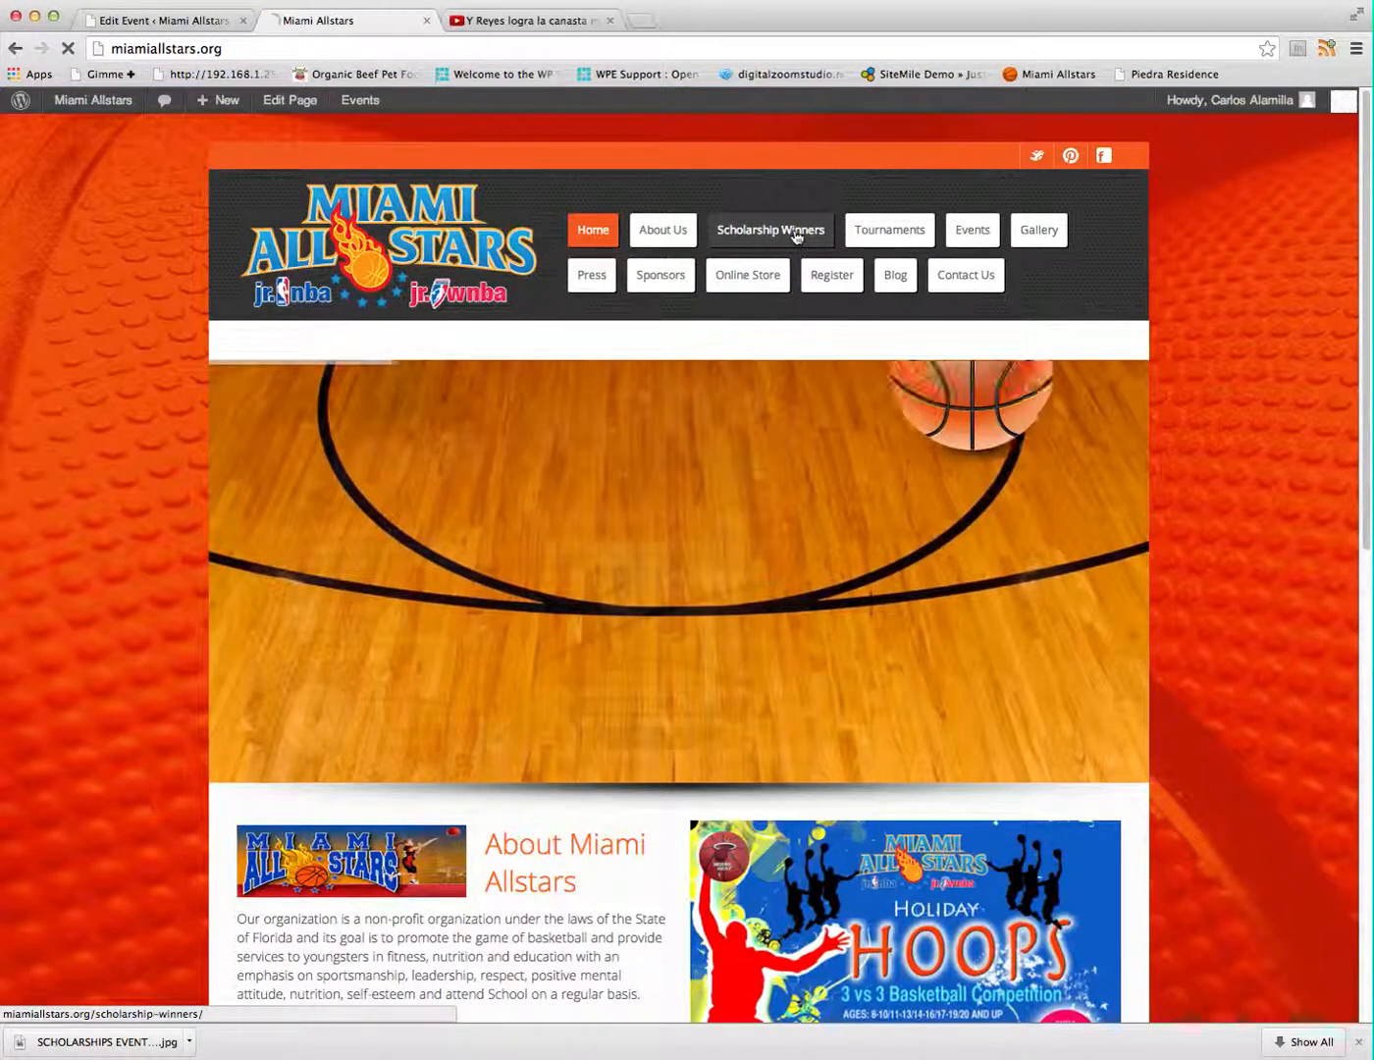
click(796, 236)
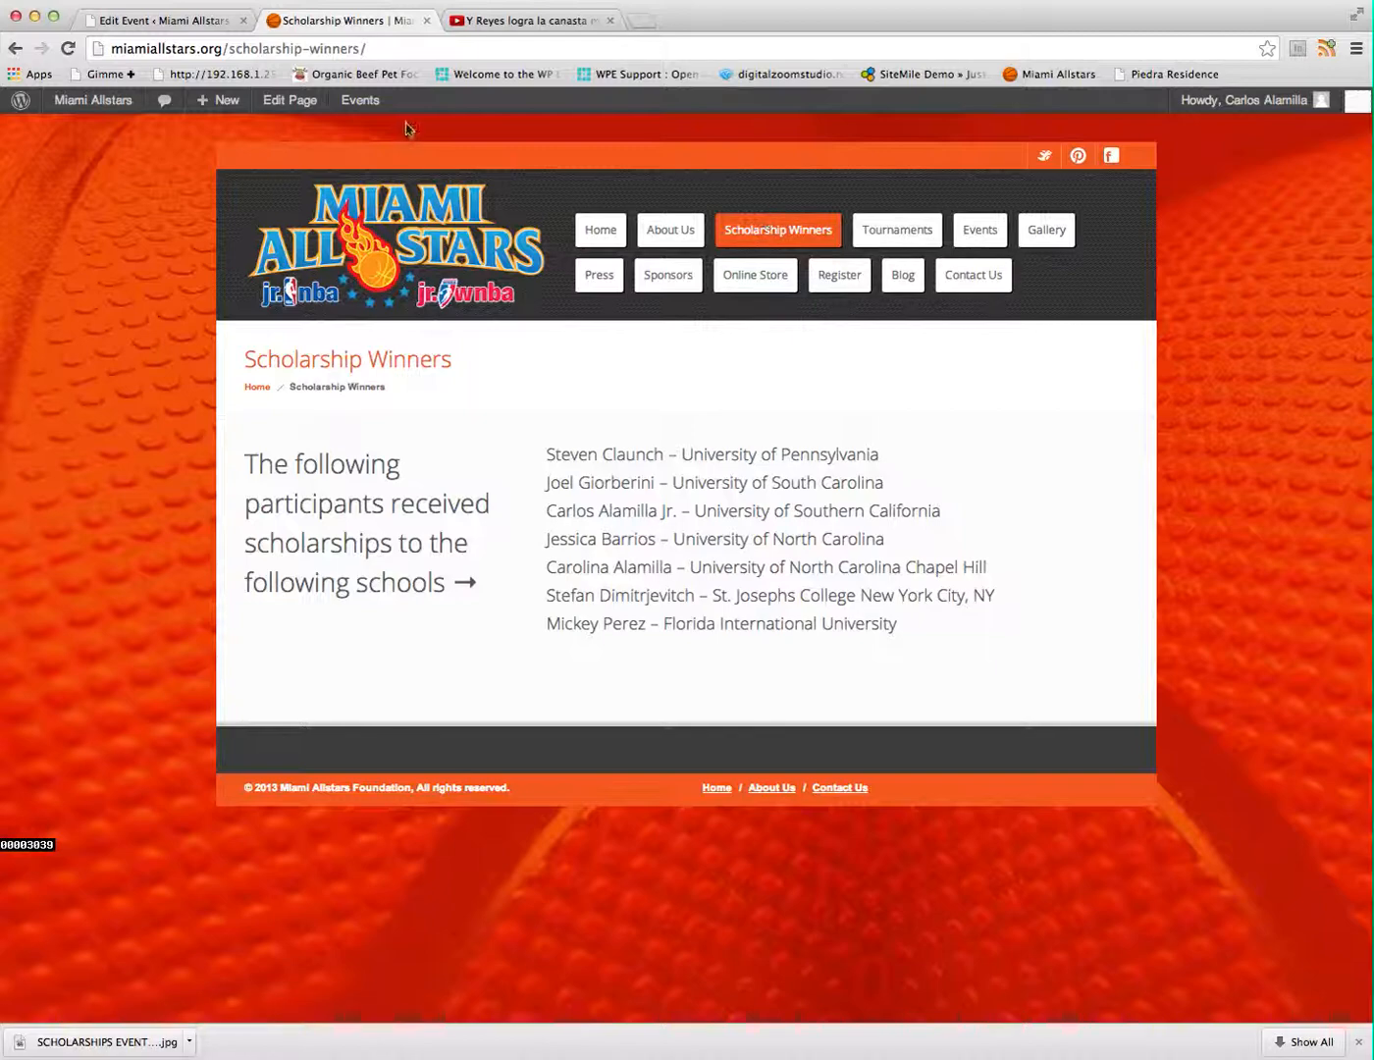
Open the Scholarship Winners page for editing, inspect its introductory text block and close the block without saving
click(287, 106)
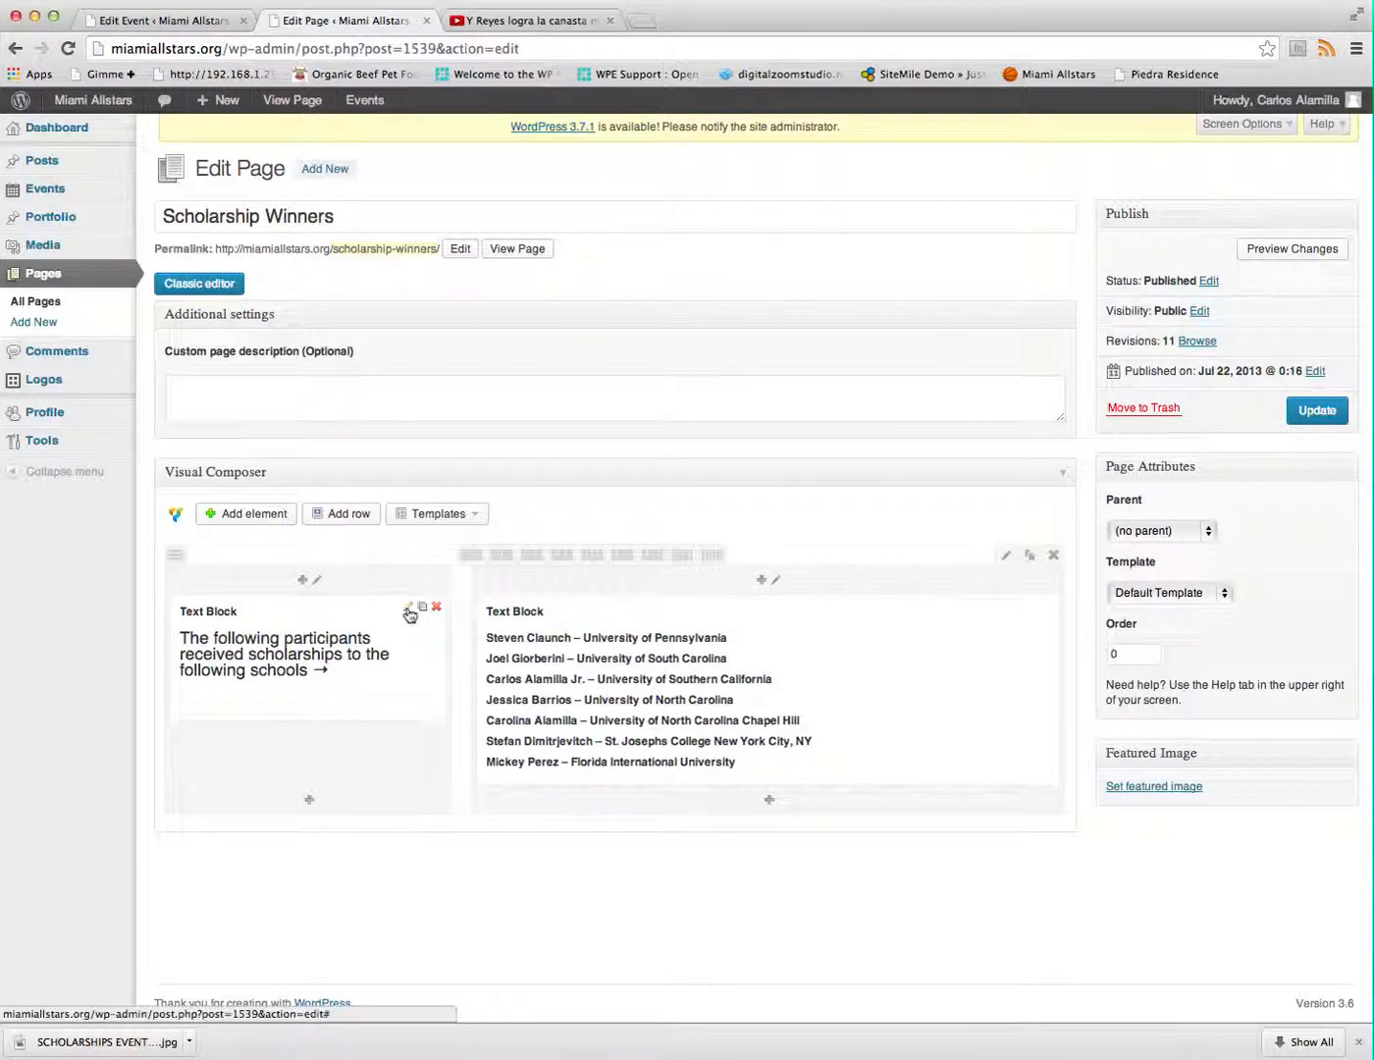
click(408, 609)
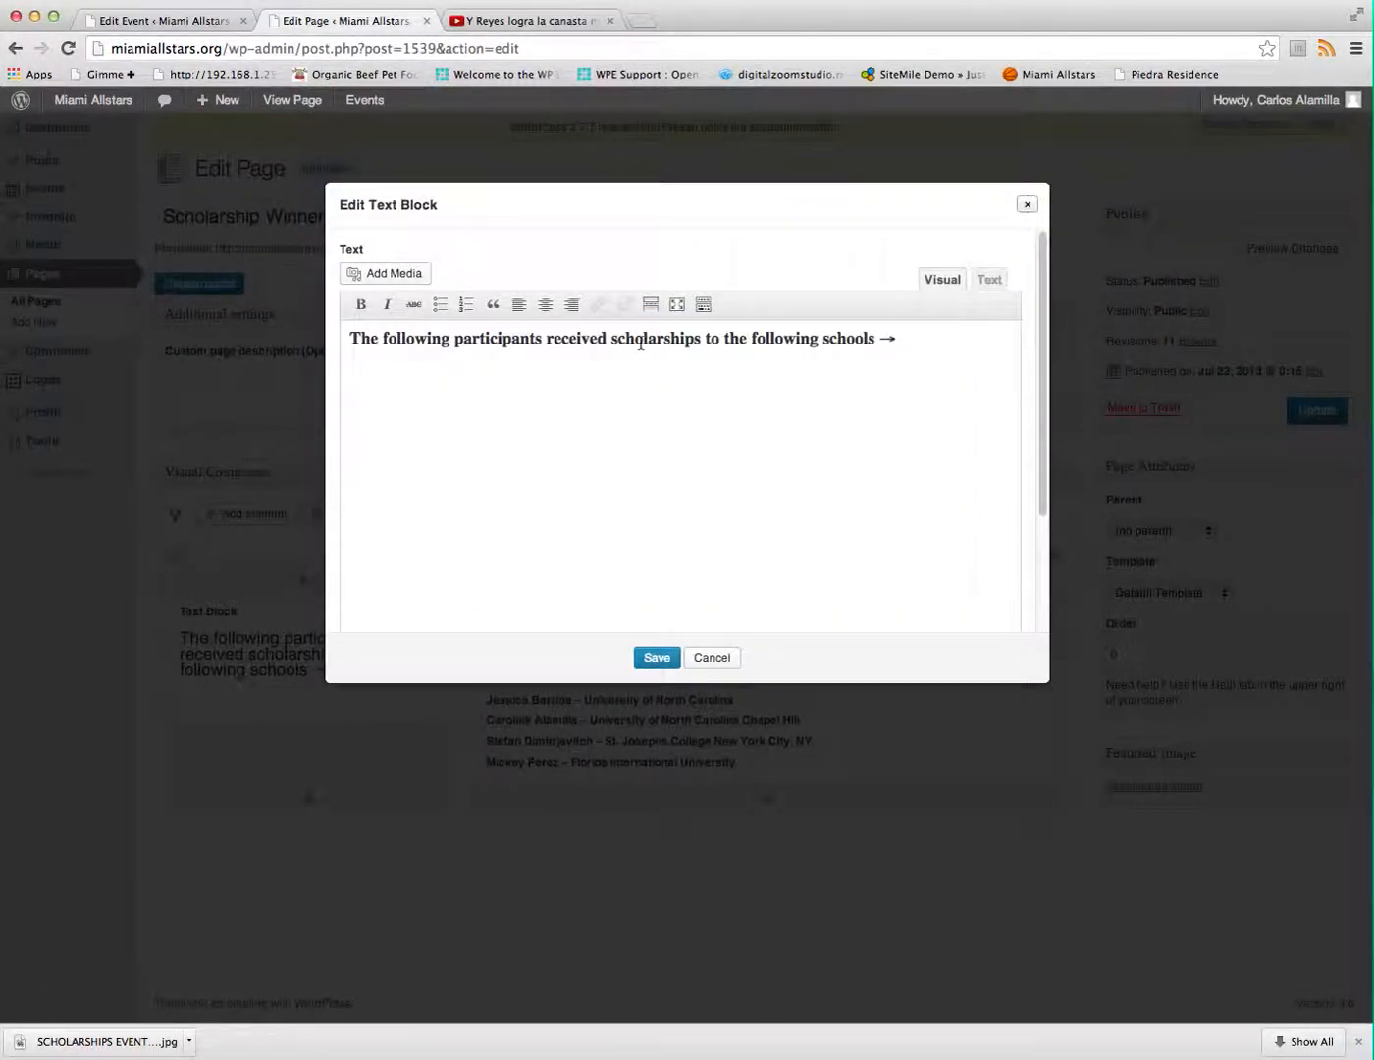
click(713, 658)
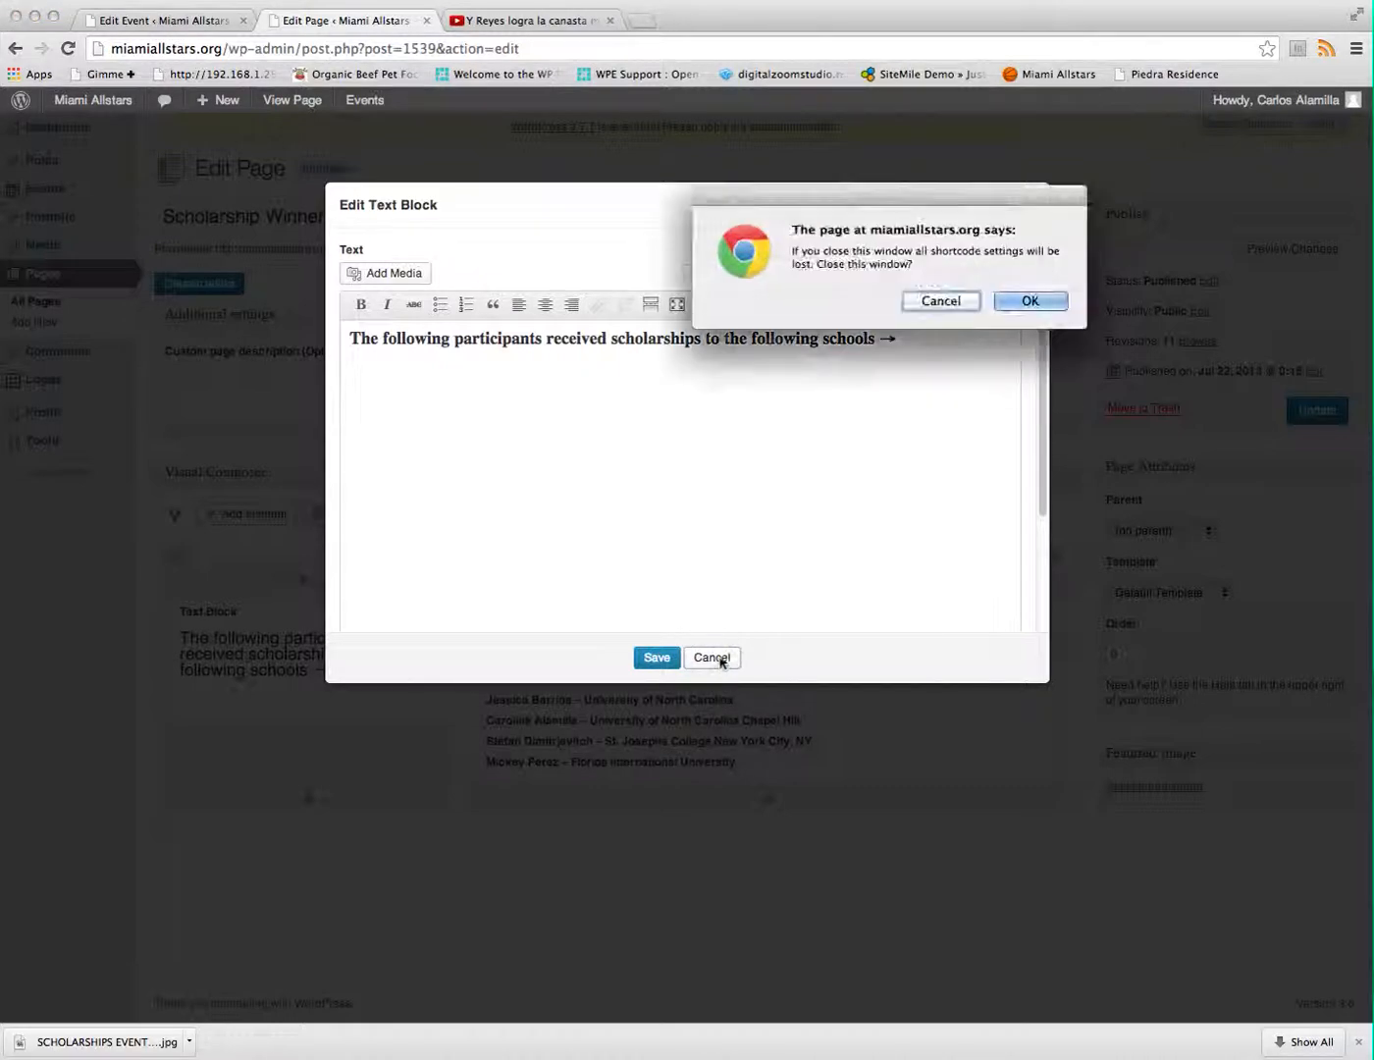
click(965, 304)
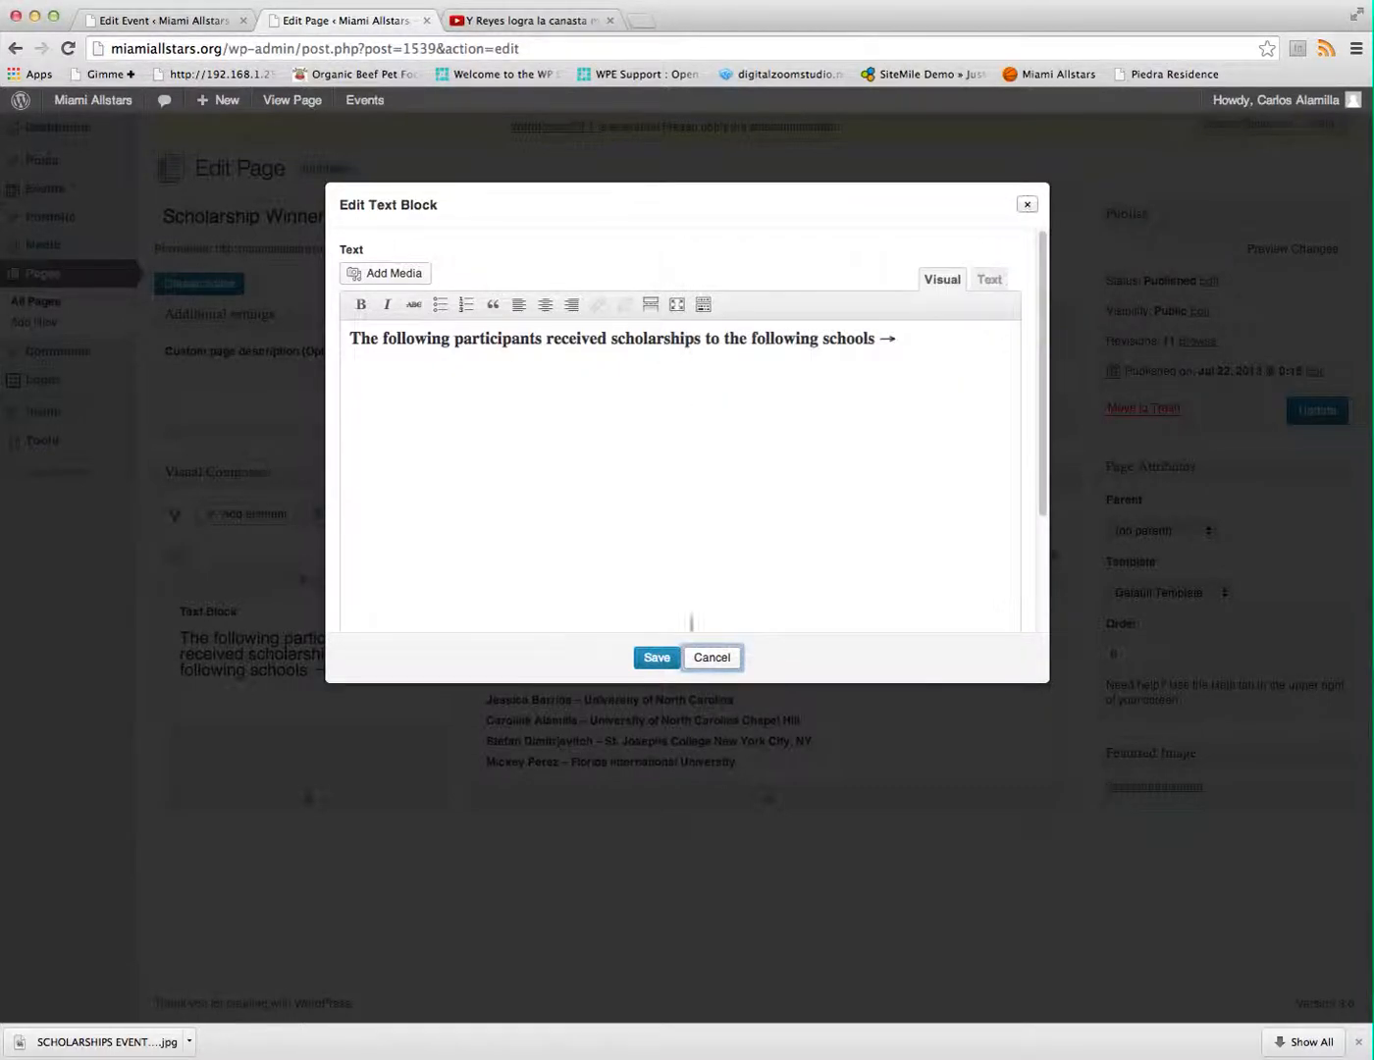
click(708, 658)
click(1033, 302)
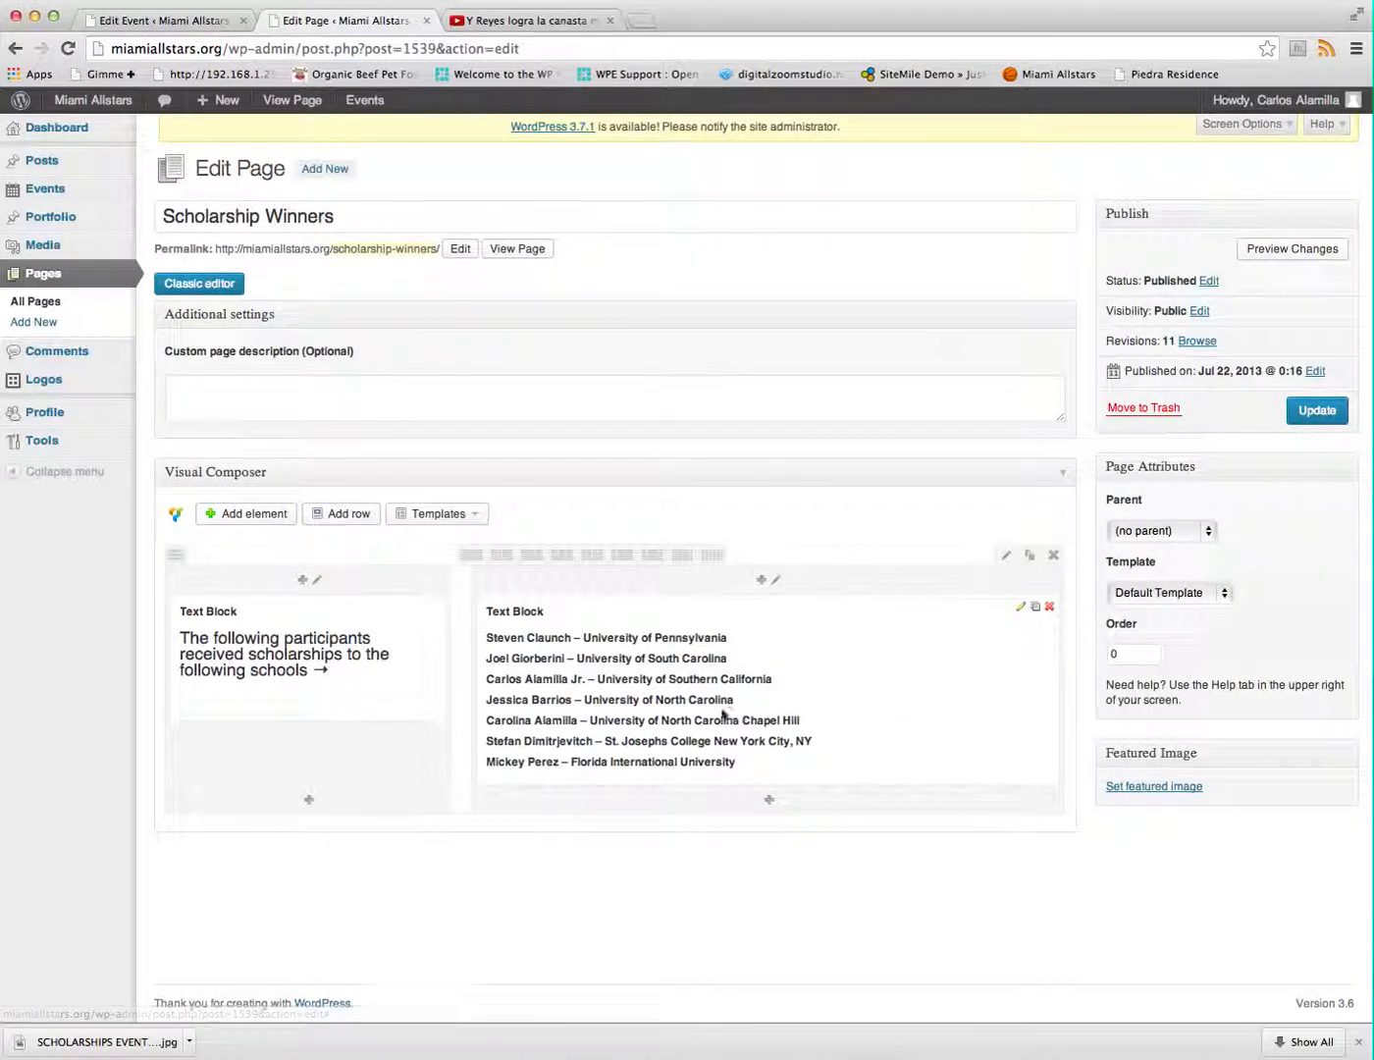
Inspect the text block that lists the scholarship recipients and their schools, and close it without saving
click(1021, 612)
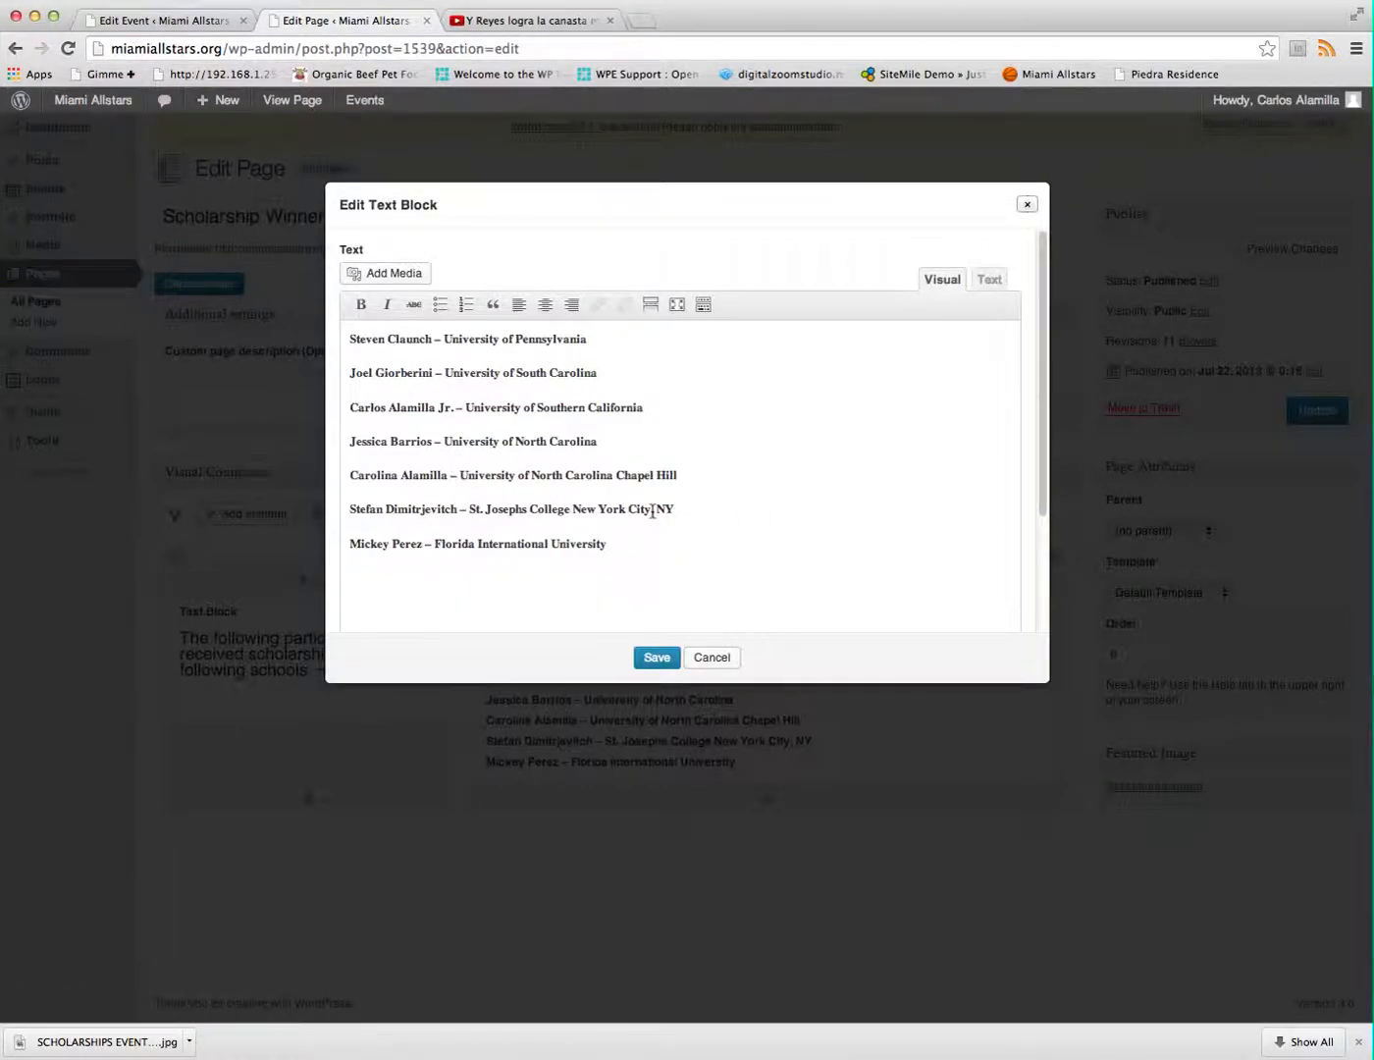
click(713, 658)
click(1040, 303)
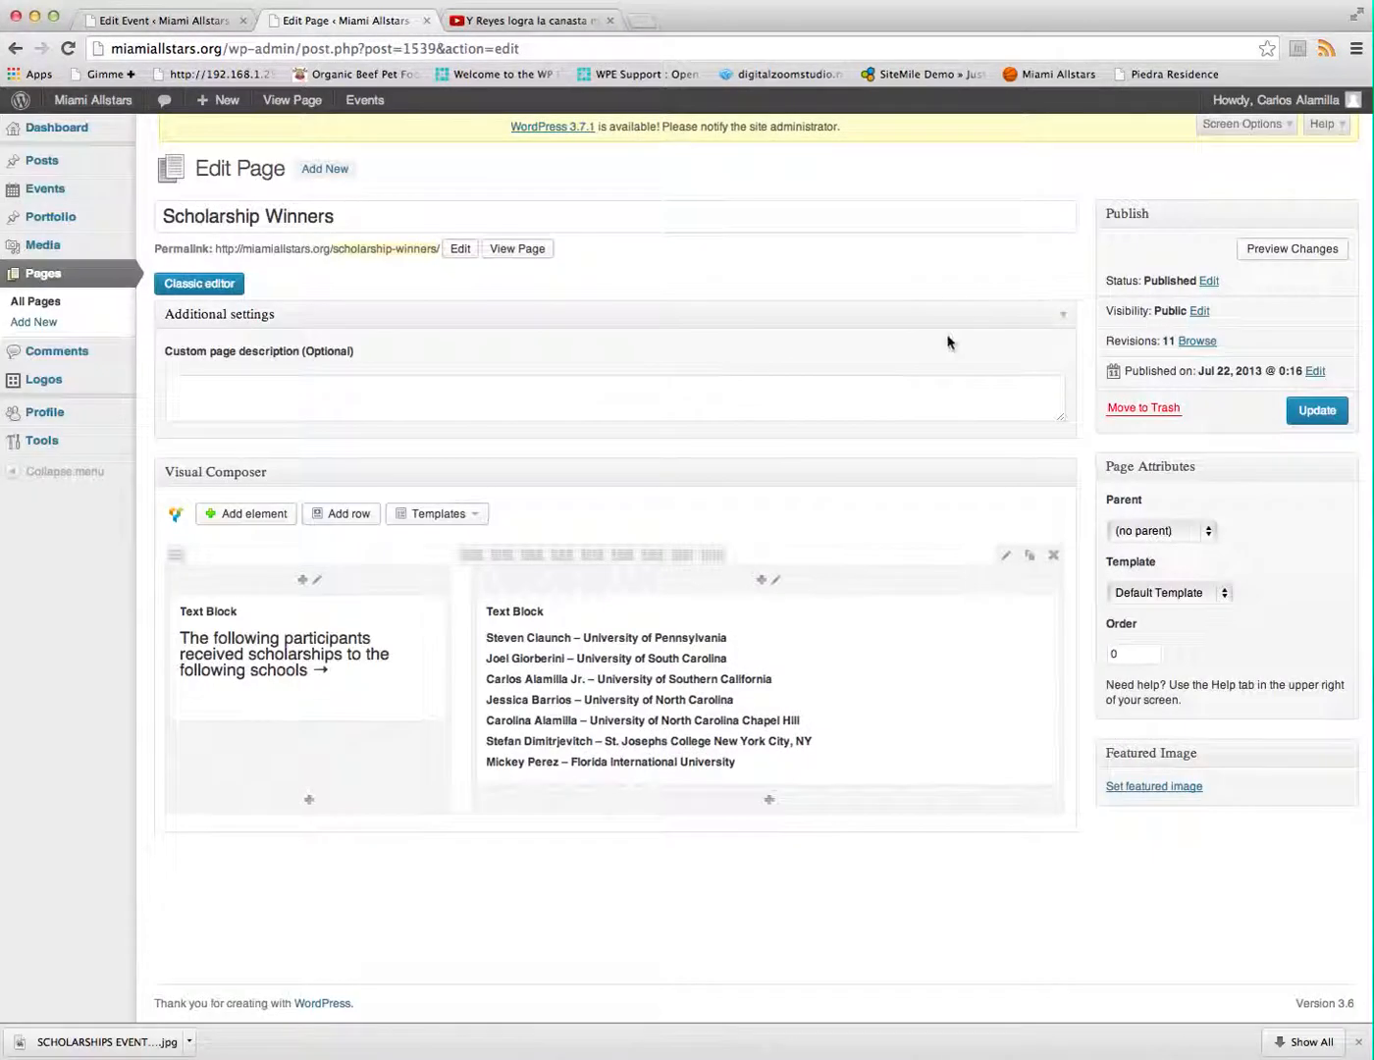
Visit the live site, go to the Tournaments page and open it for editing
click(110, 104)
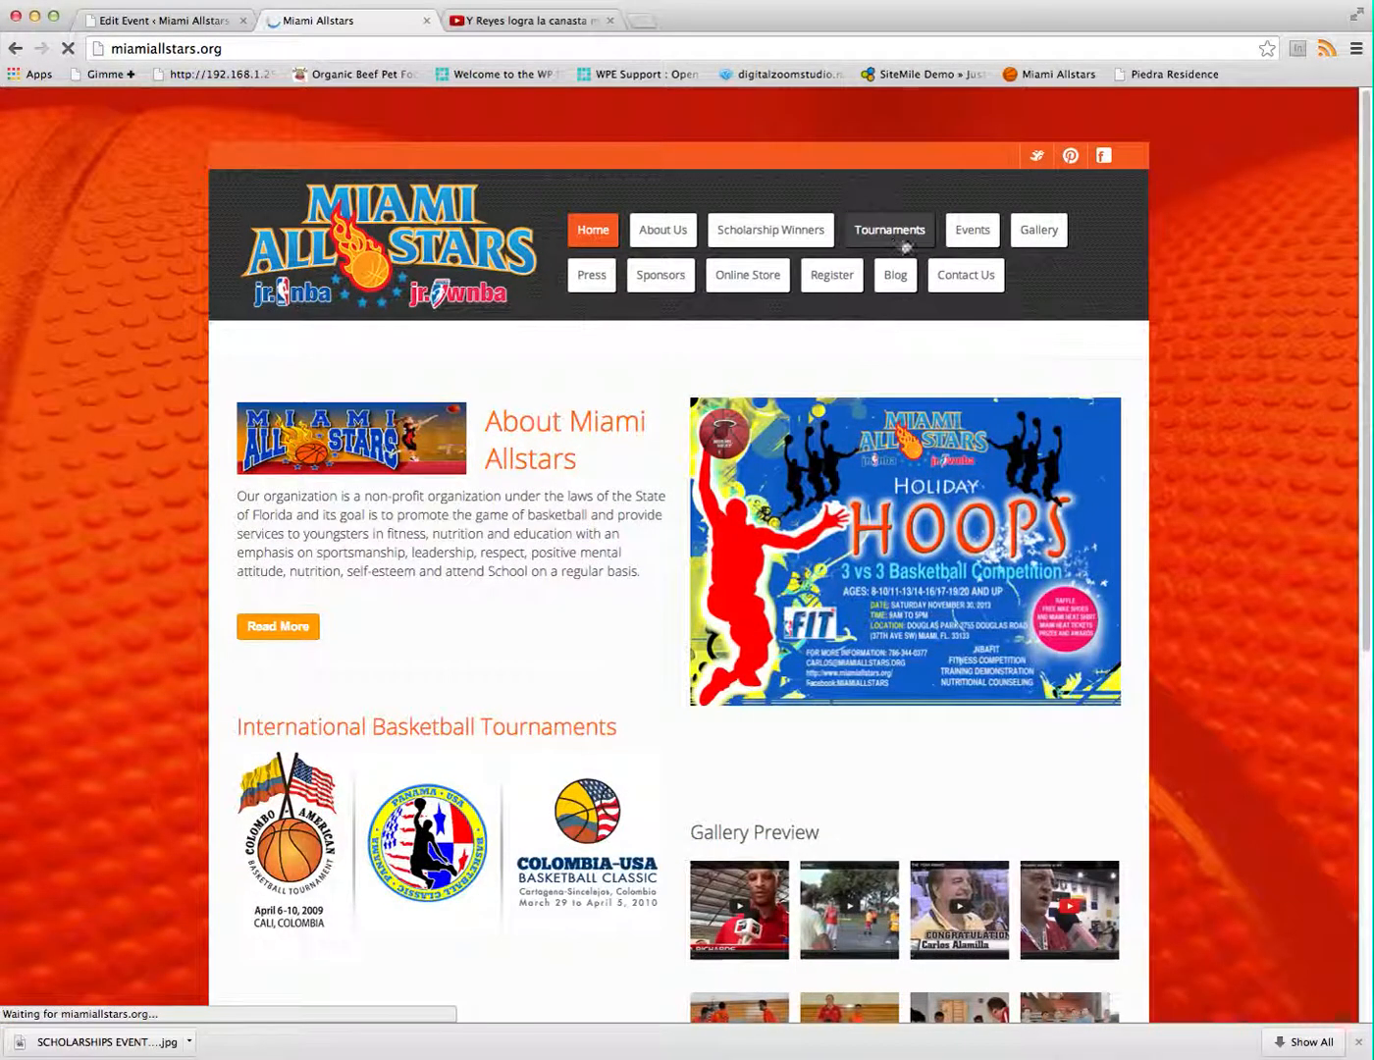
click(901, 241)
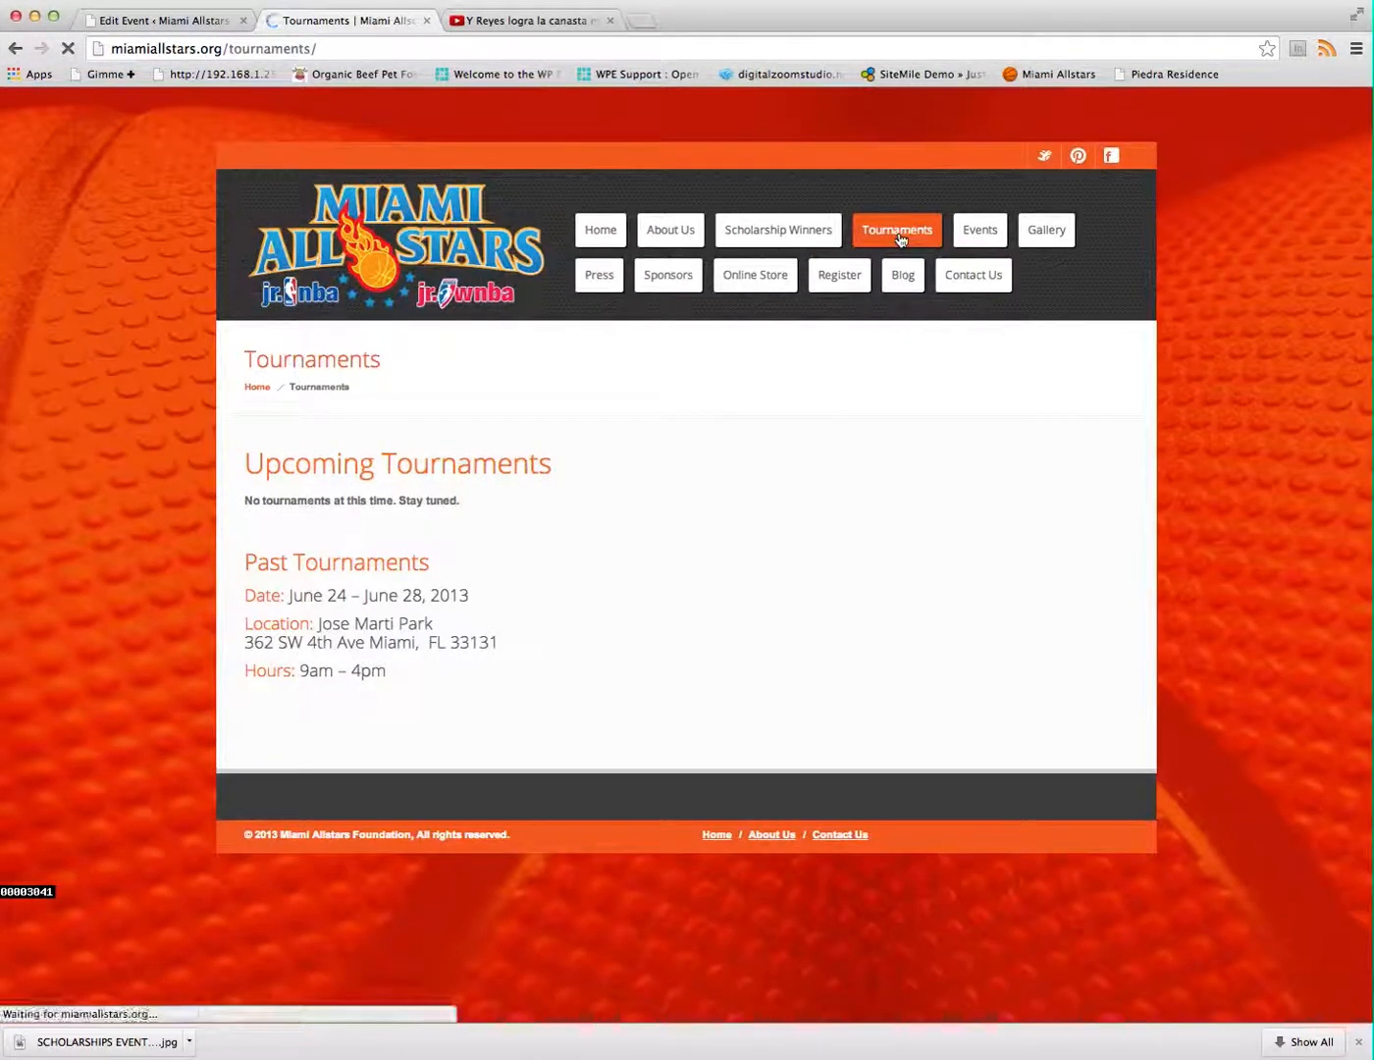
click(365, 112)
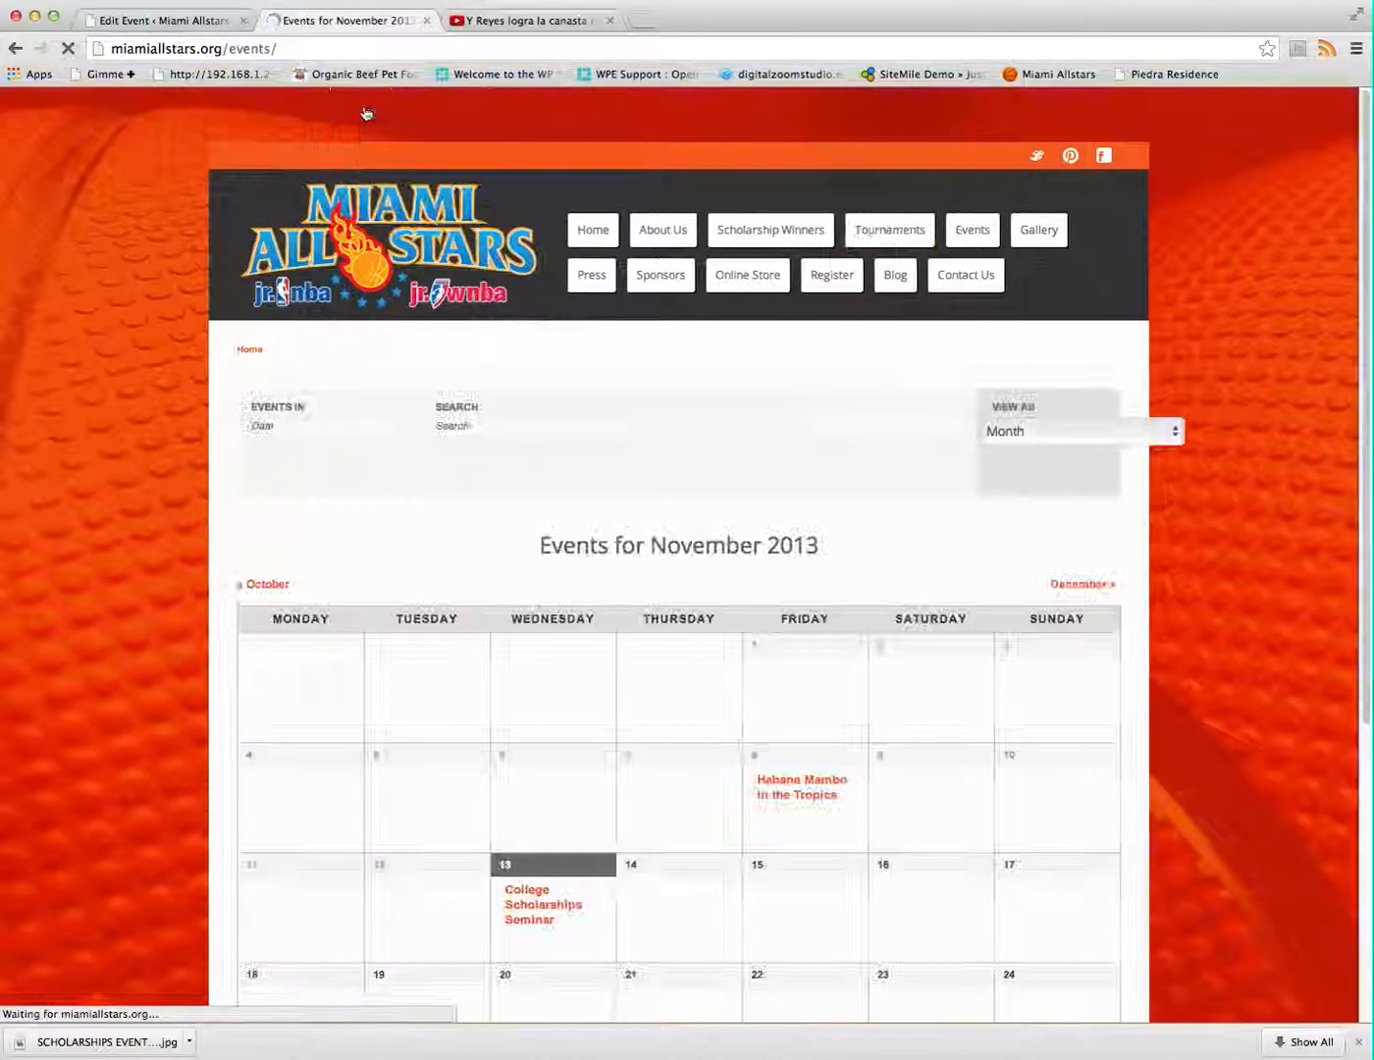
click(881, 232)
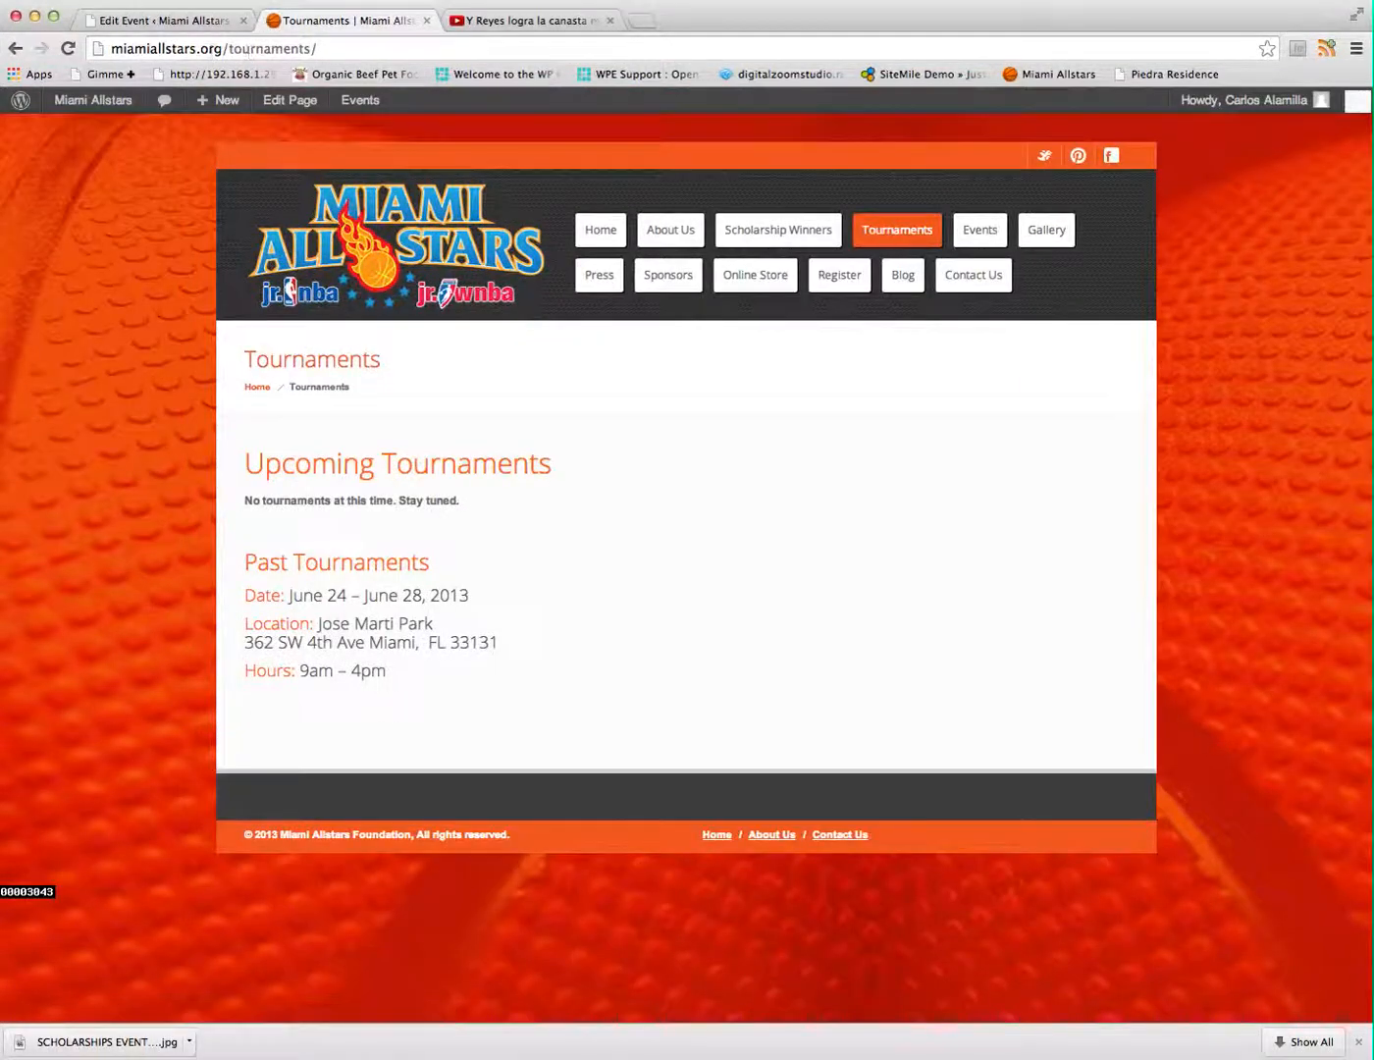
click(296, 107)
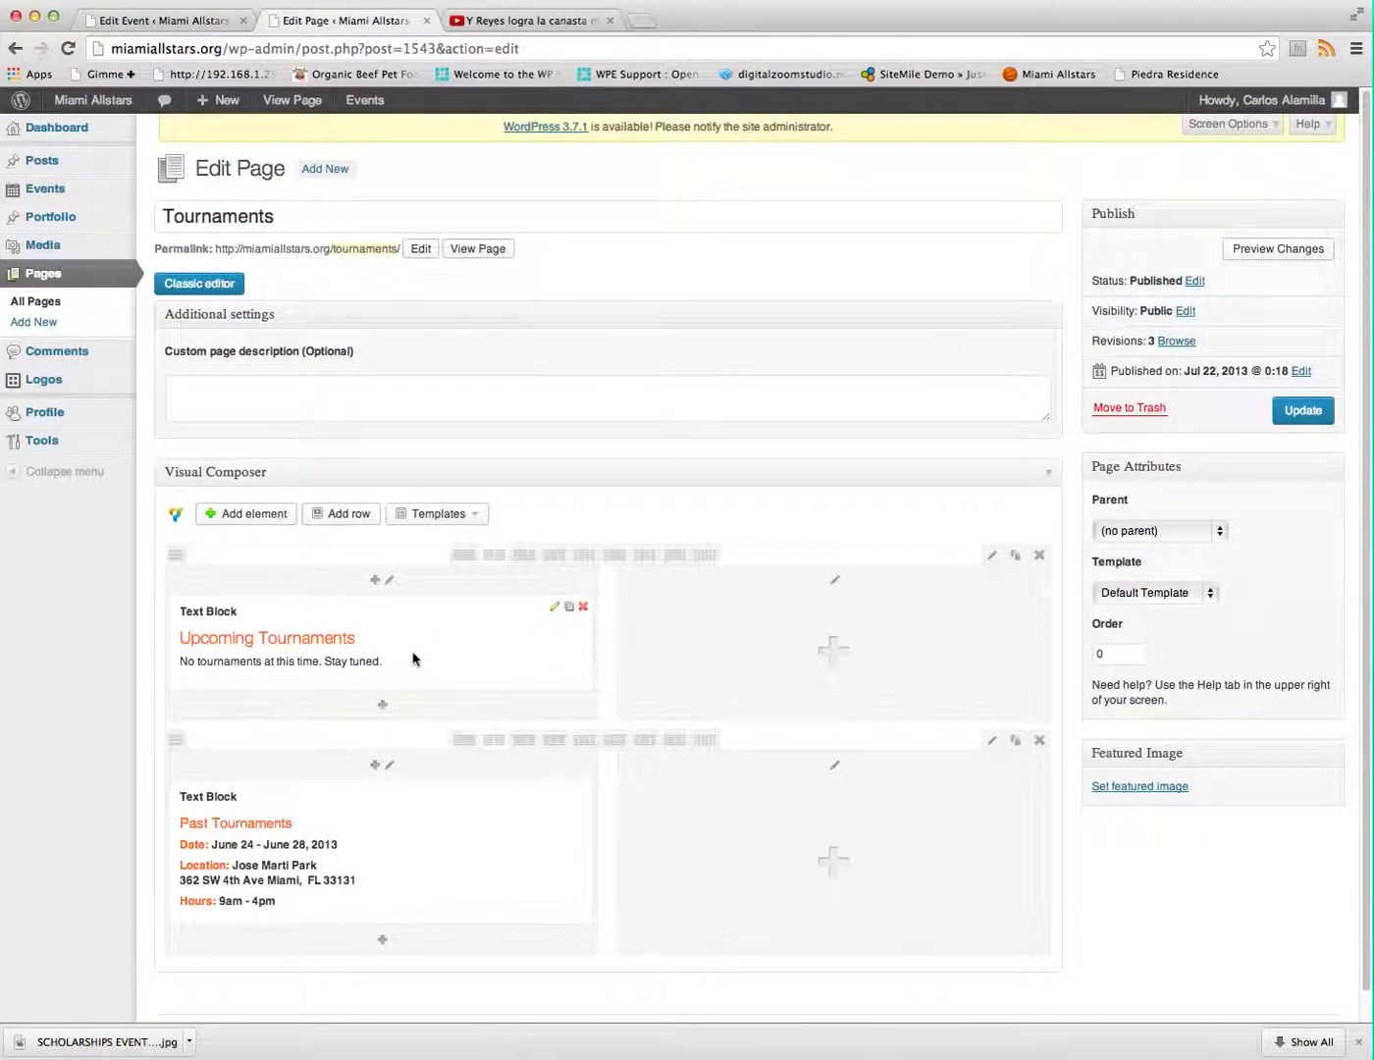
Inspect the Upcoming Tournaments text block, highlighting its heading and the sentence below it, and close it without saving
click(553, 611)
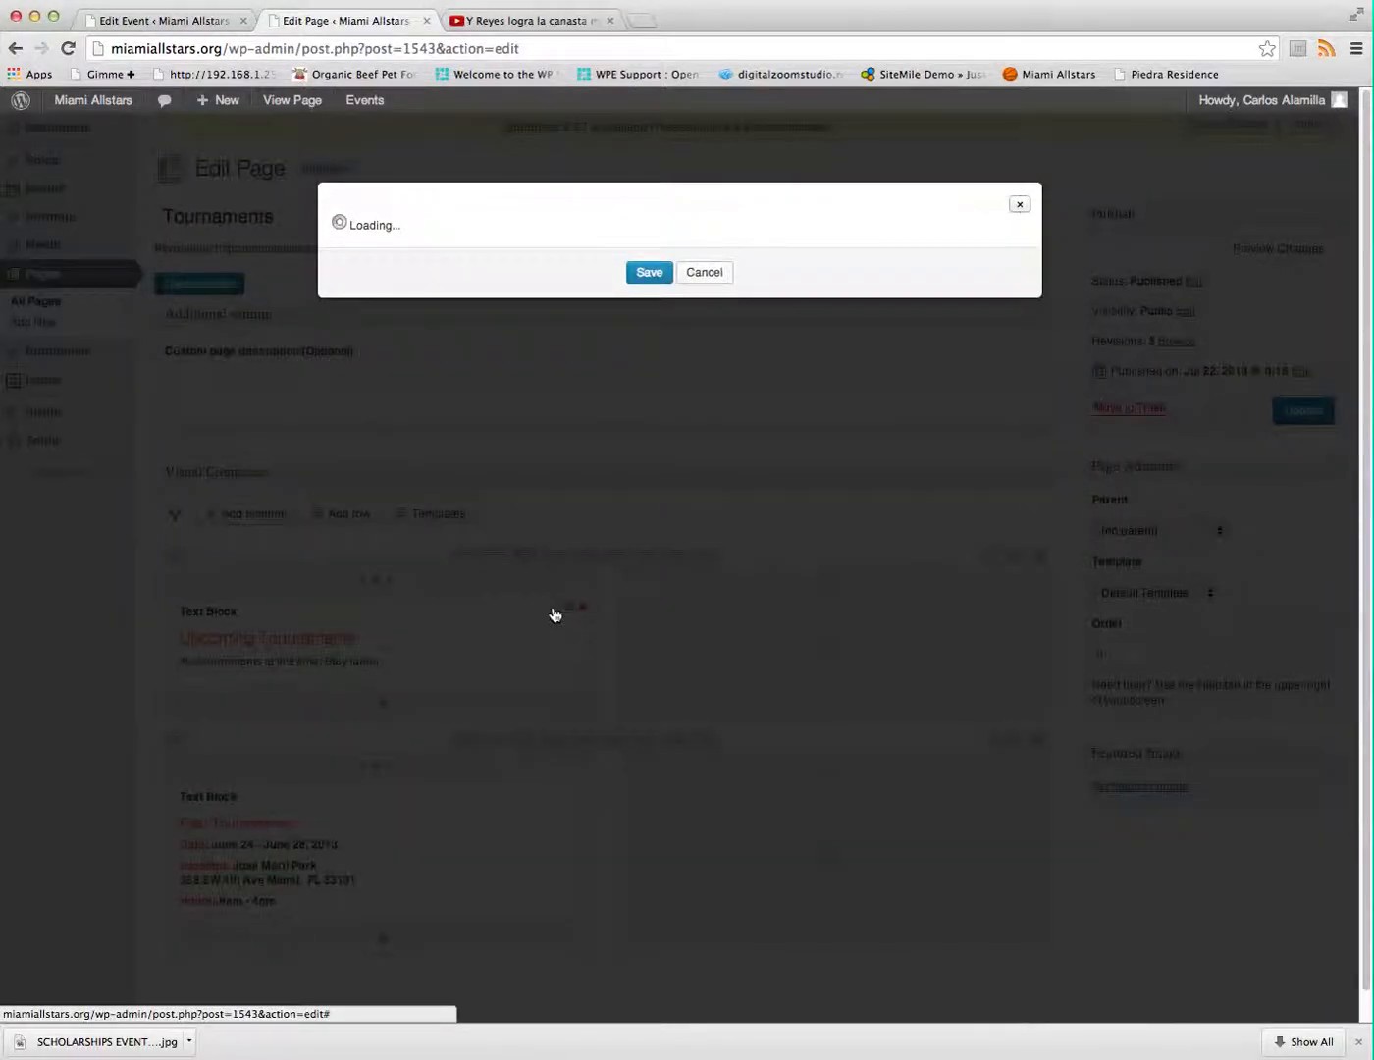
click(573, 341)
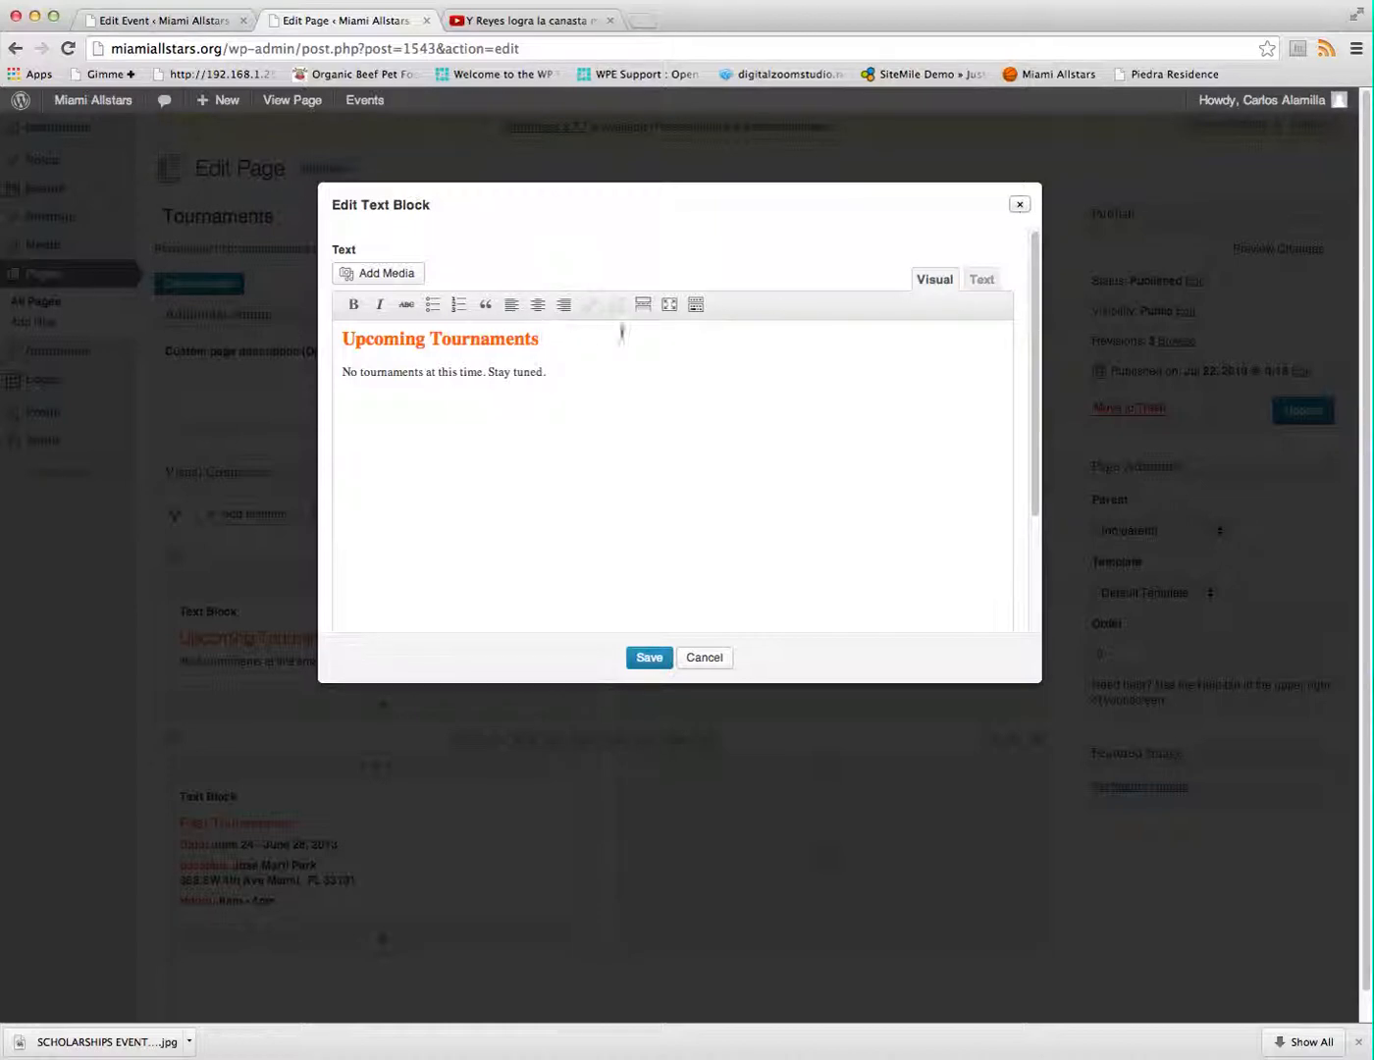
drag(559, 376, 383, 381)
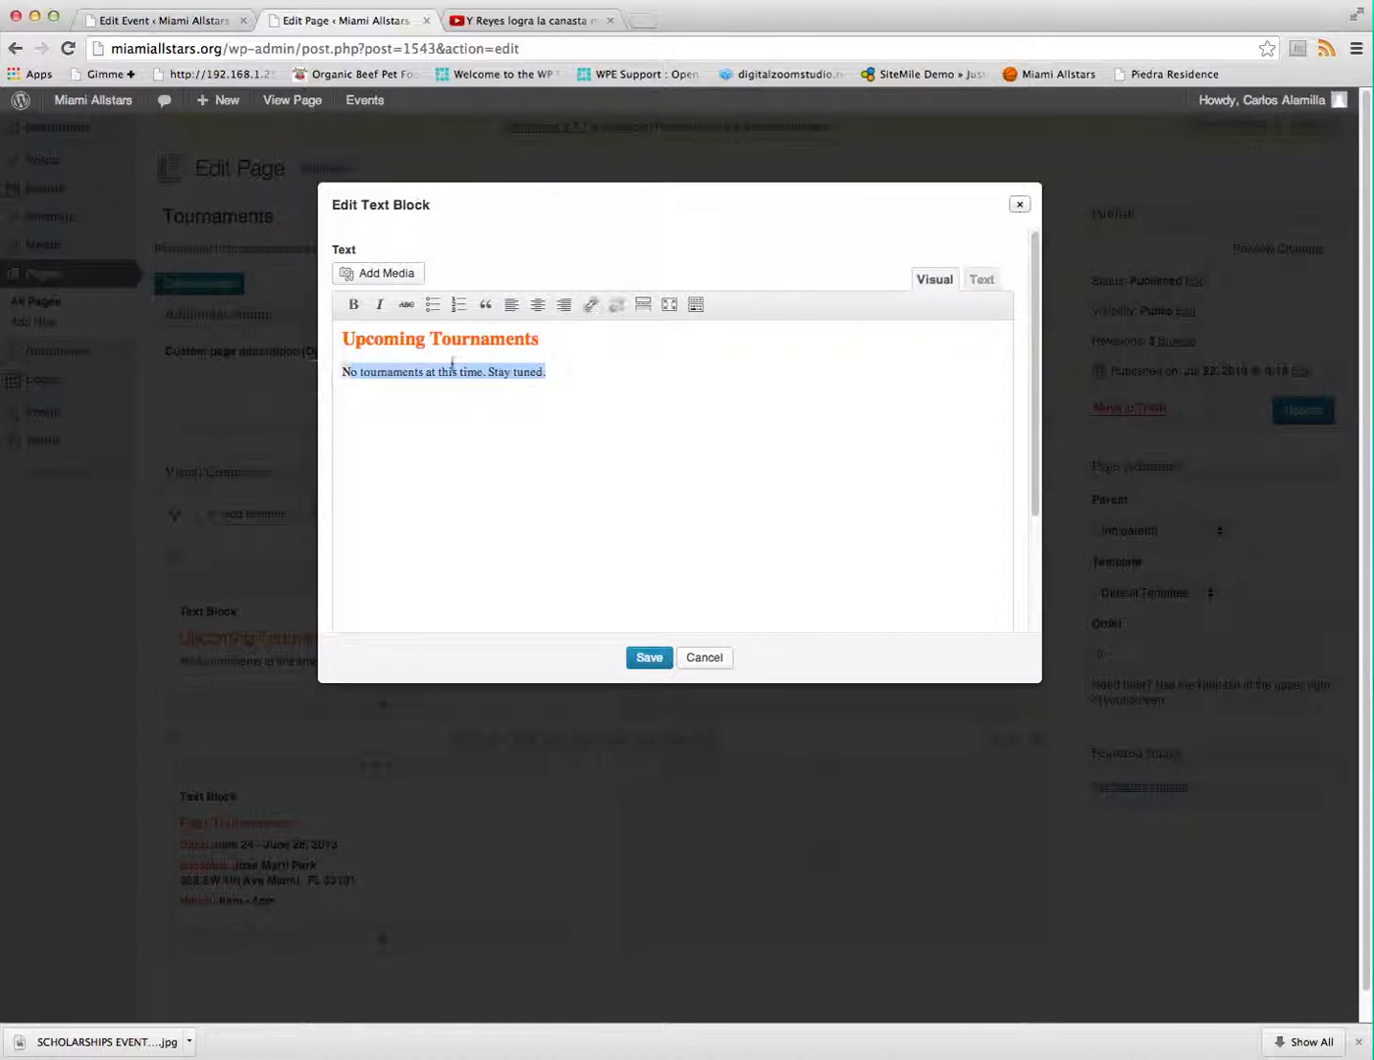
drag(506, 346, 396, 350)
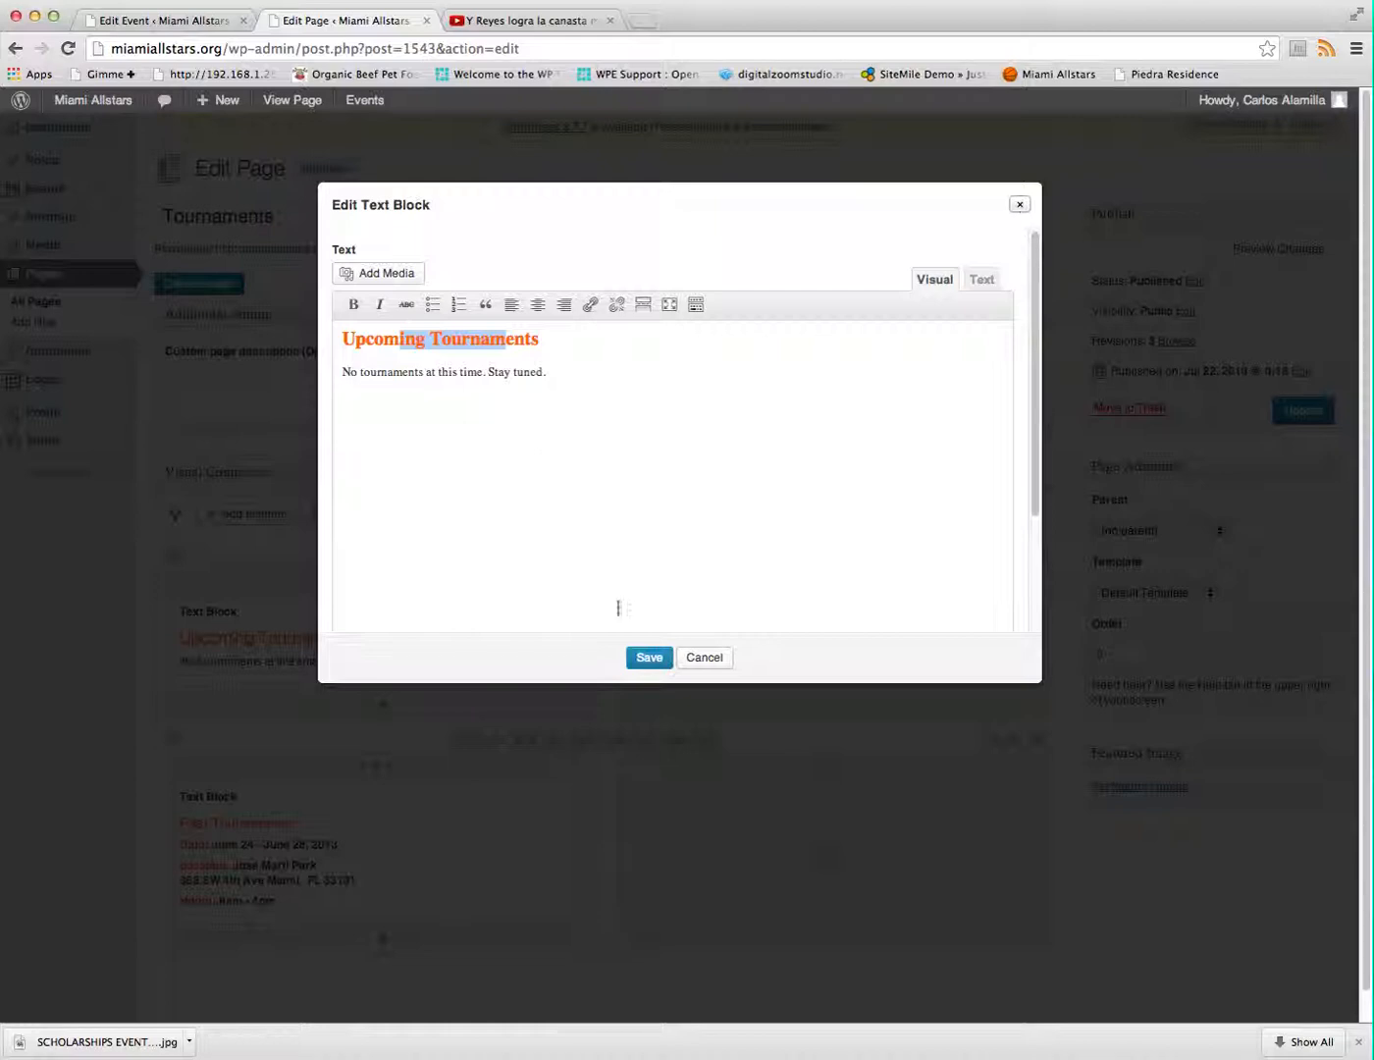
click(481, 338)
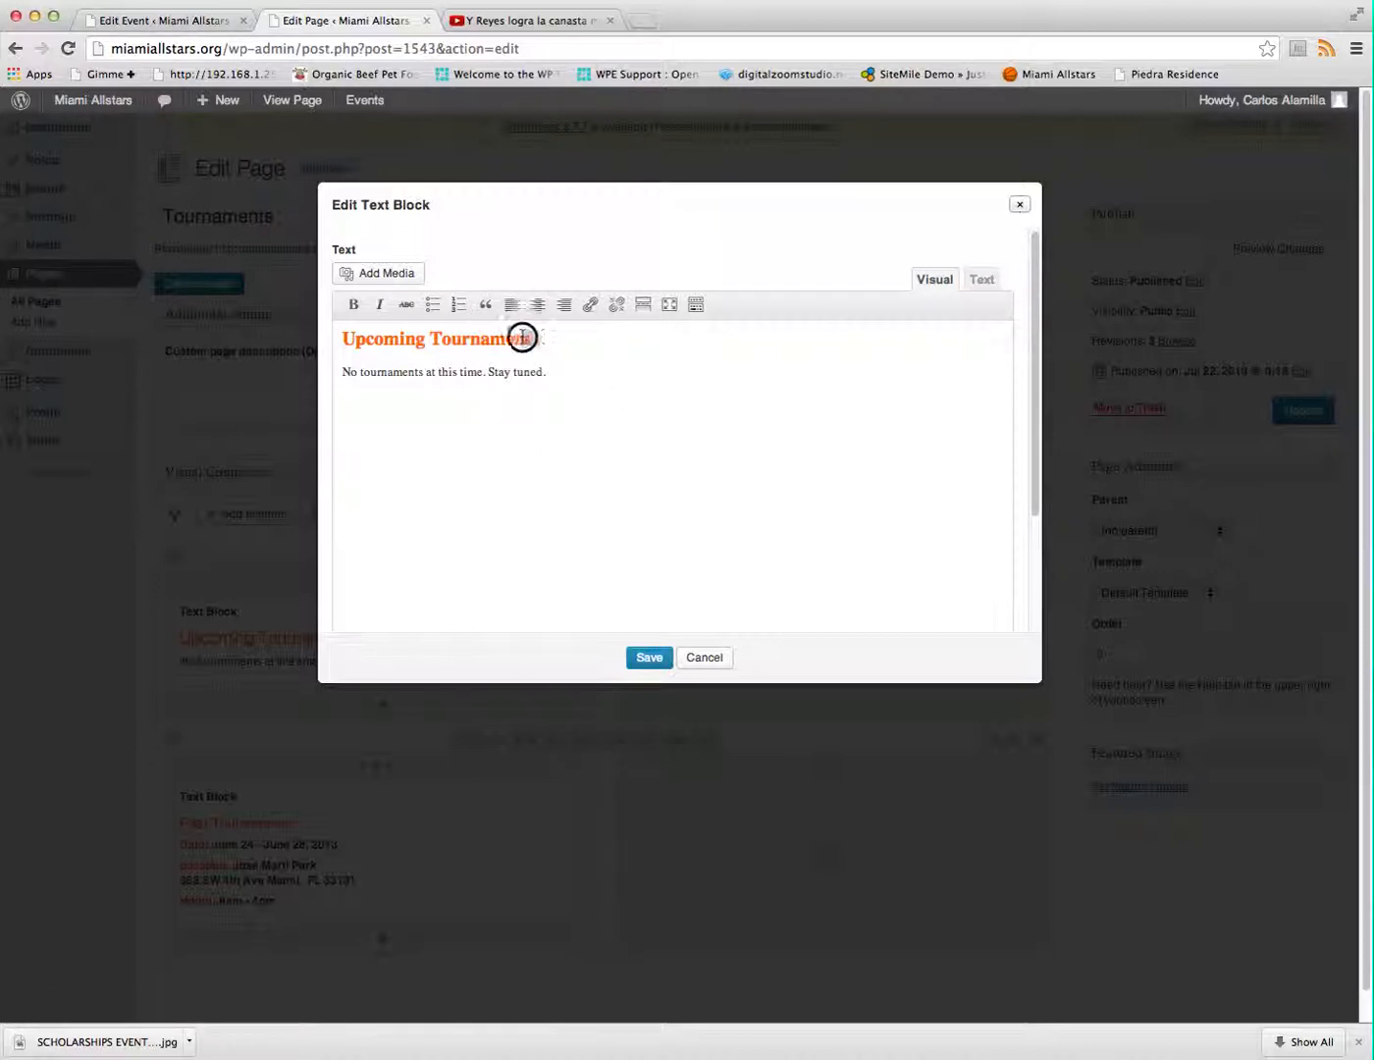
drag(536, 338, 410, 336)
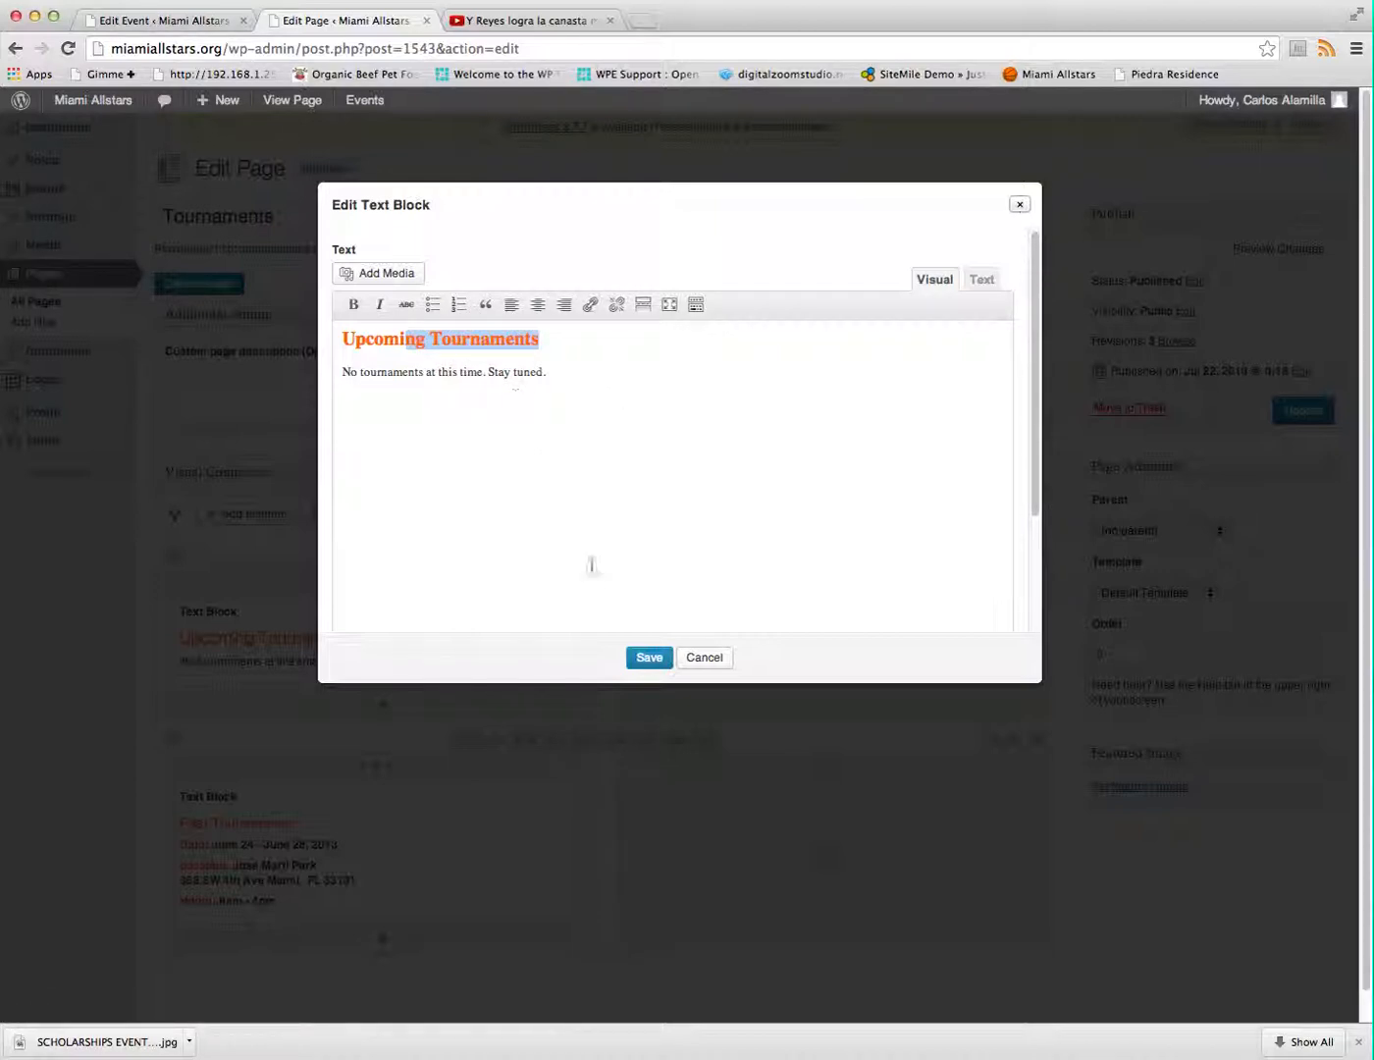
click(697, 664)
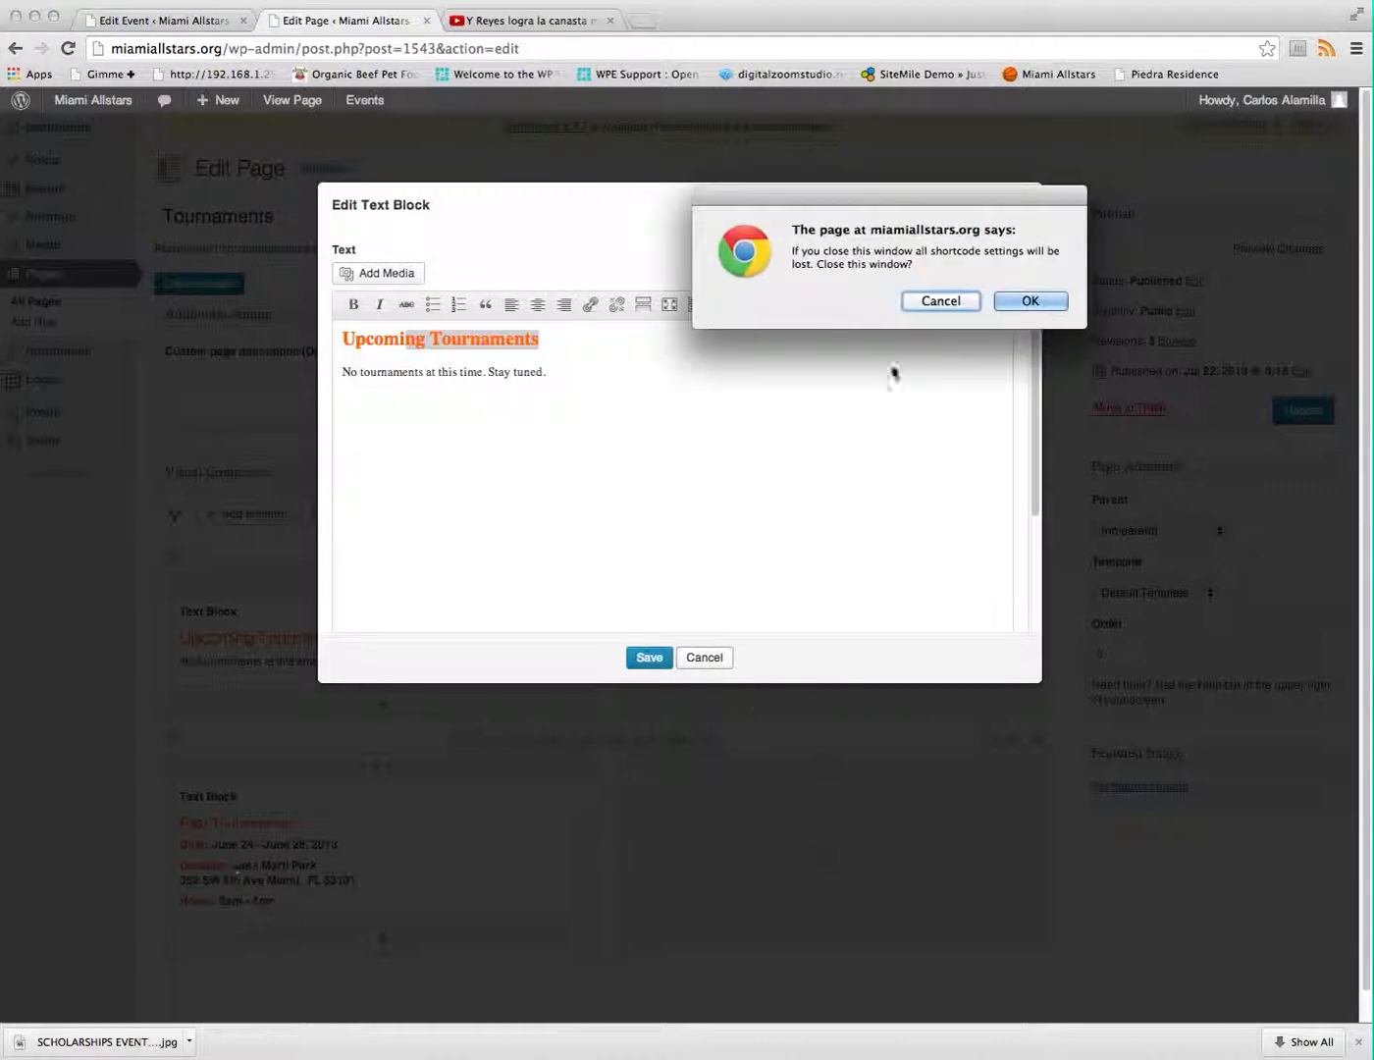
click(1021, 303)
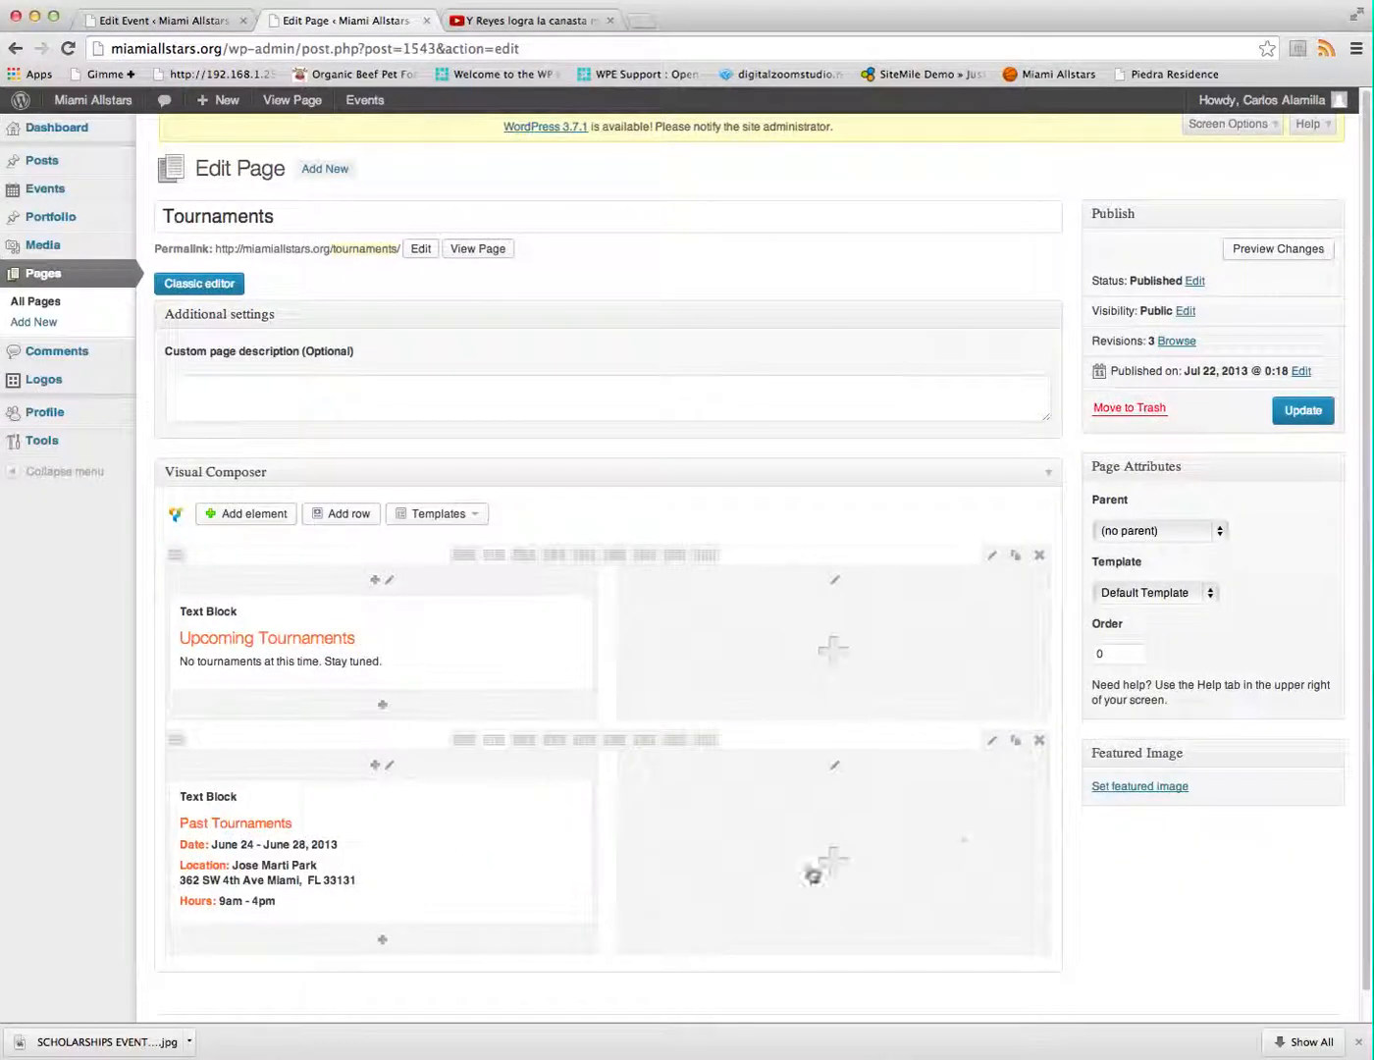
Return to the live site and open the Blog page
click(95, 99)
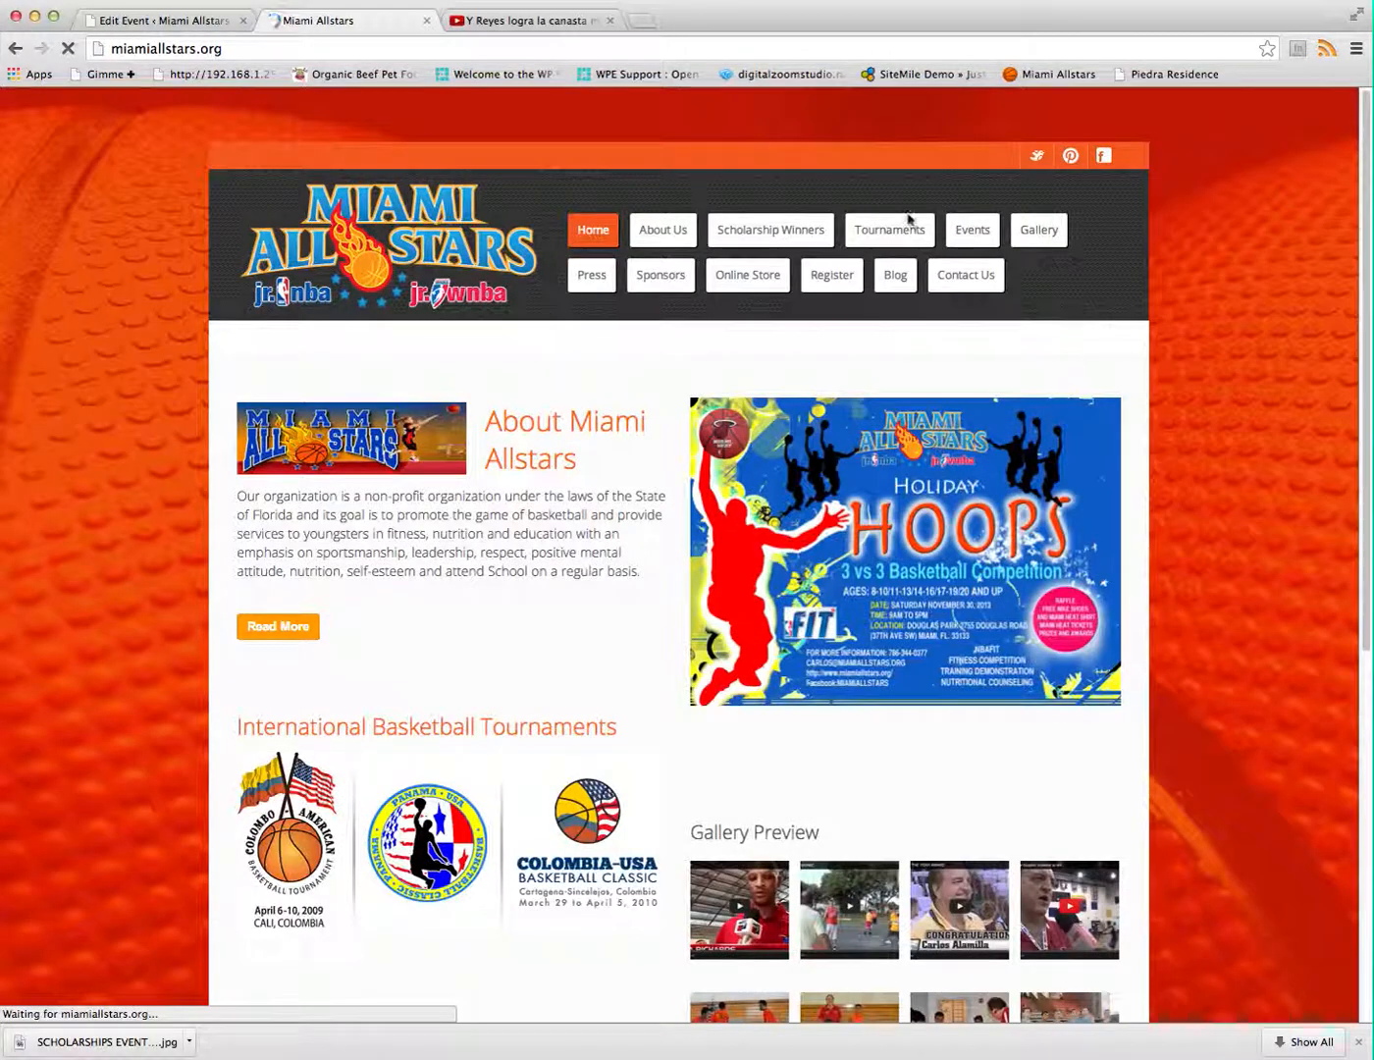
mouse_move(591, 279)
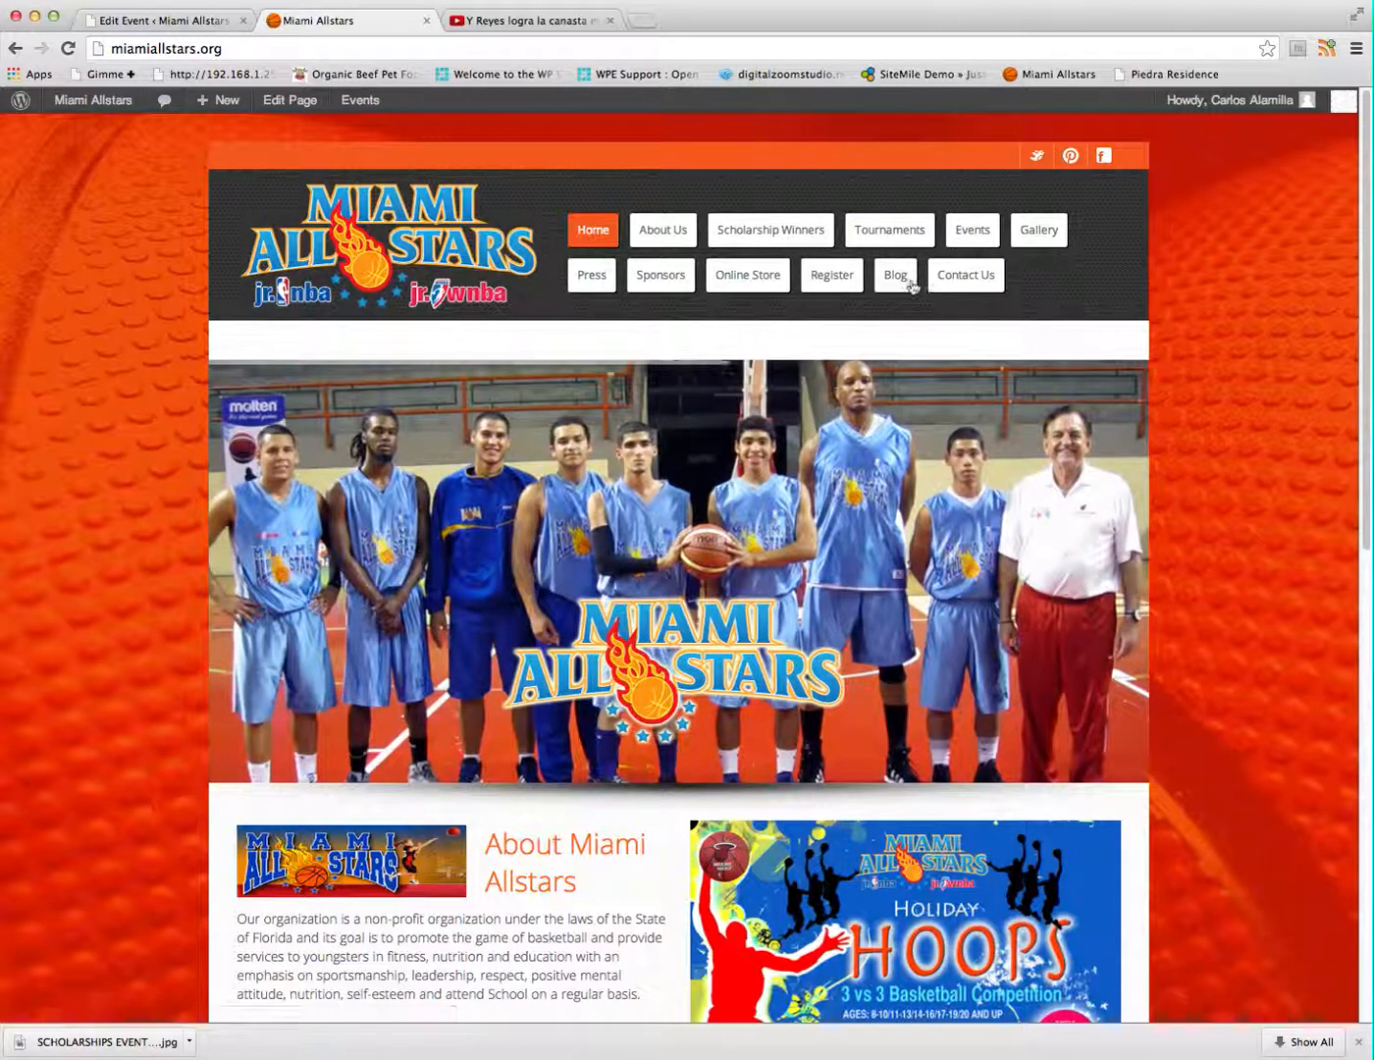
click(905, 284)
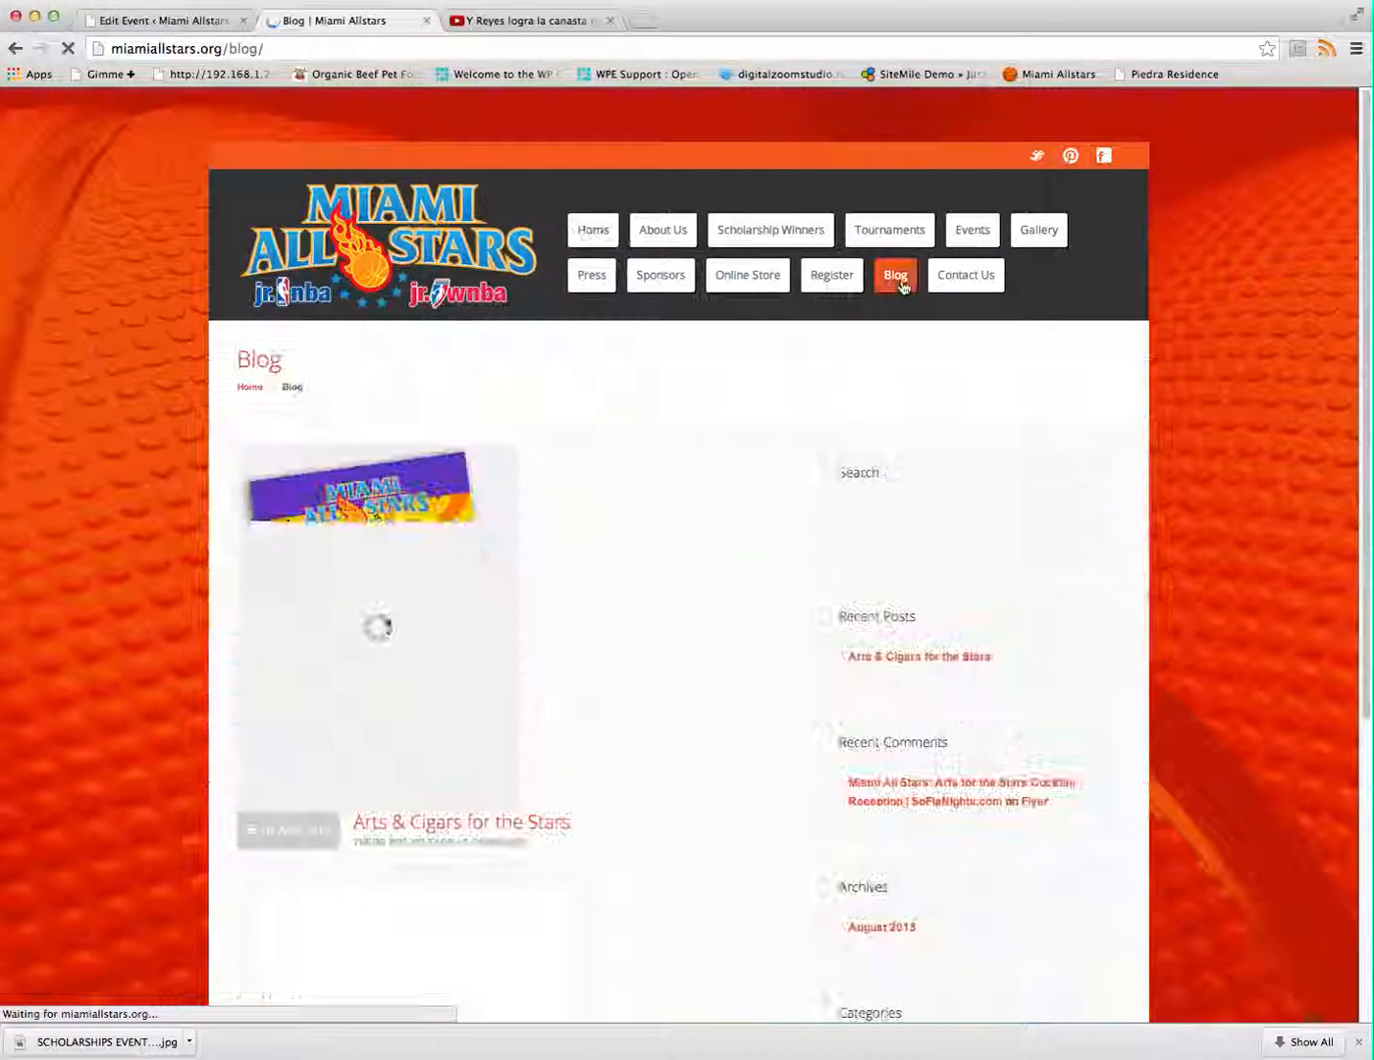